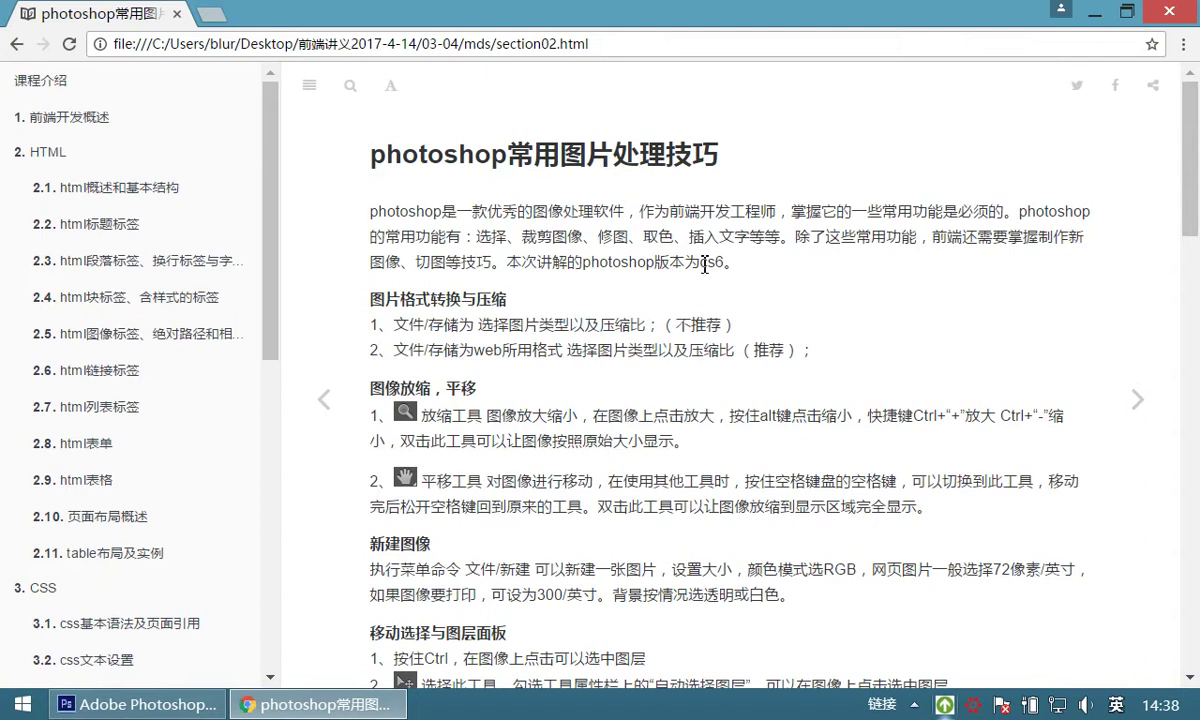
- Read the introduction and the image format conversion and compression section, highlighting the version, section heading and Save for Web option
double_click(711, 262)
scroll(731, 263, "down", 1)
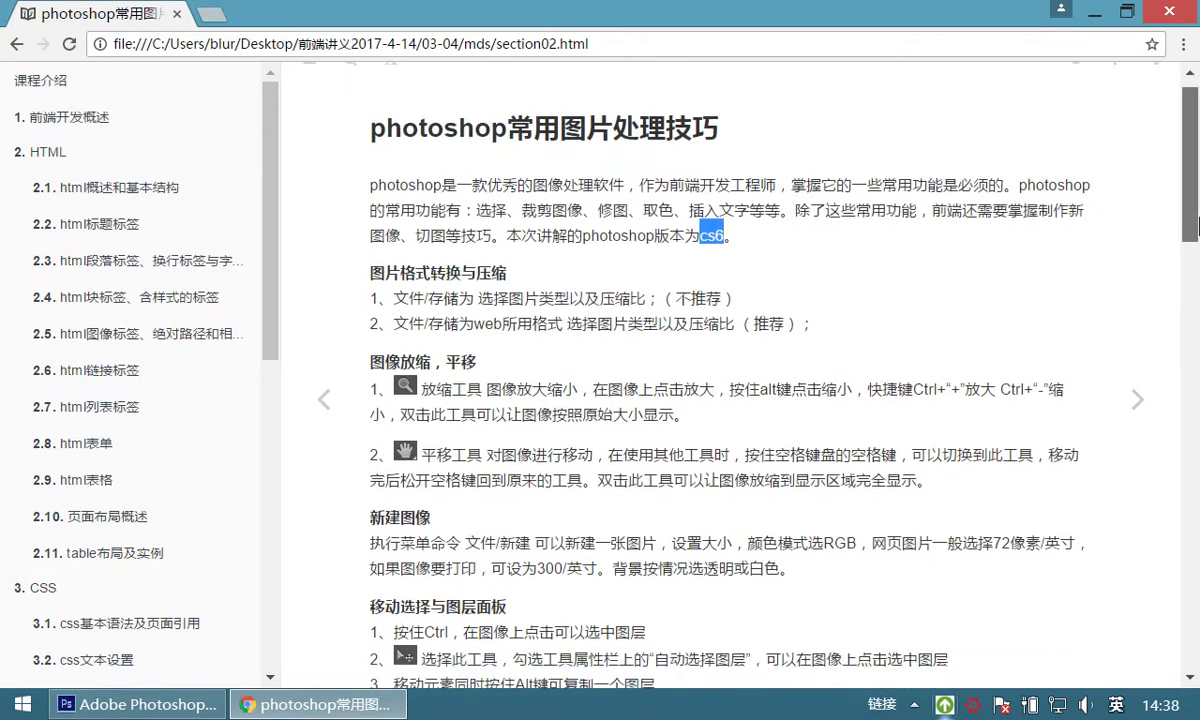
scroll(735, 364, "down", 1)
scroll(980, 250, "up", 1)
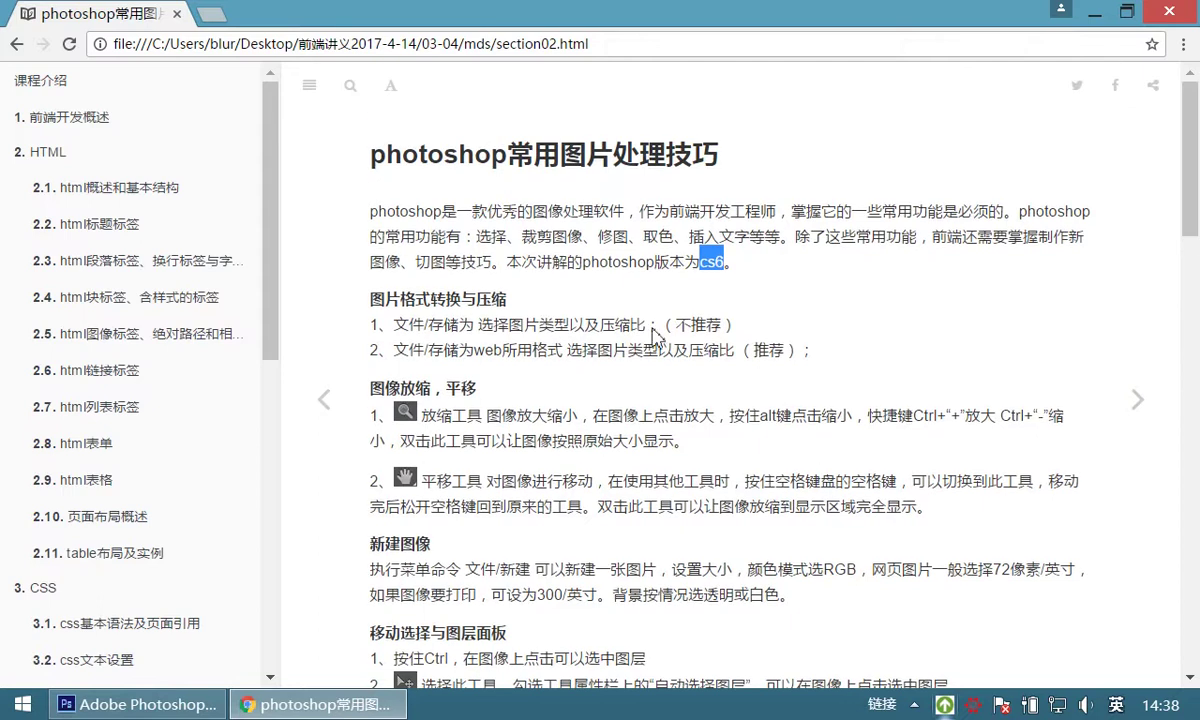
left_click_drag(370, 298, 508, 300)
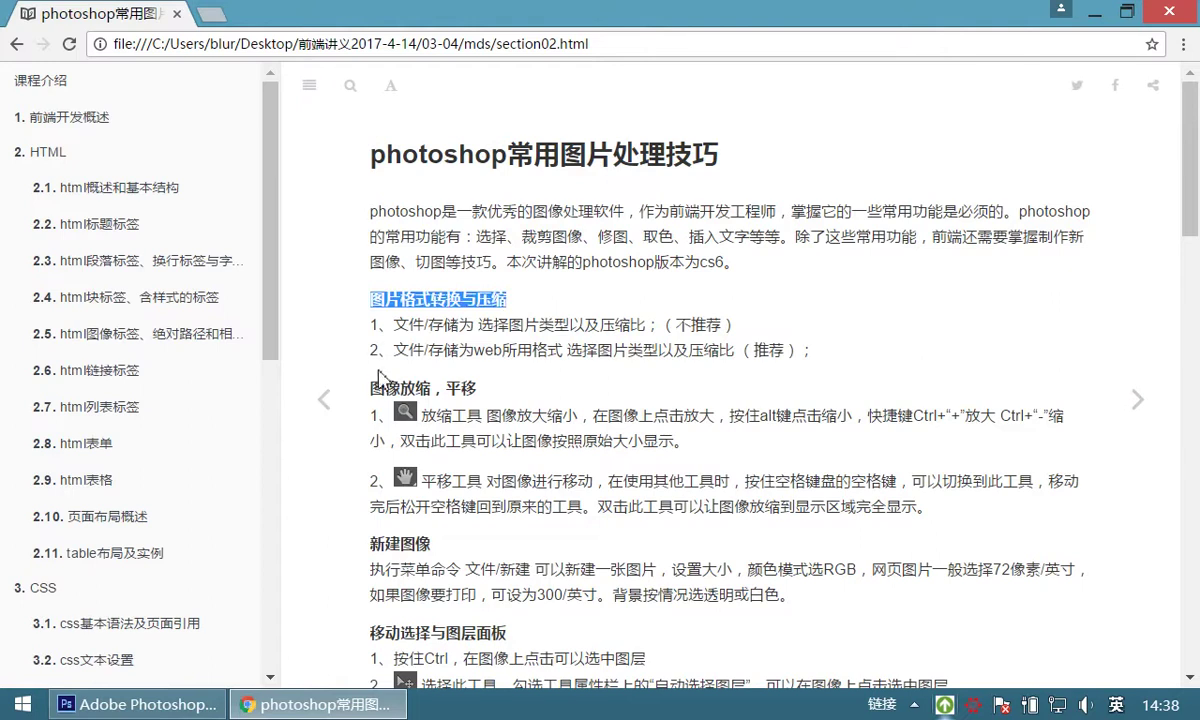
left_click_drag(394, 351, 570, 349)
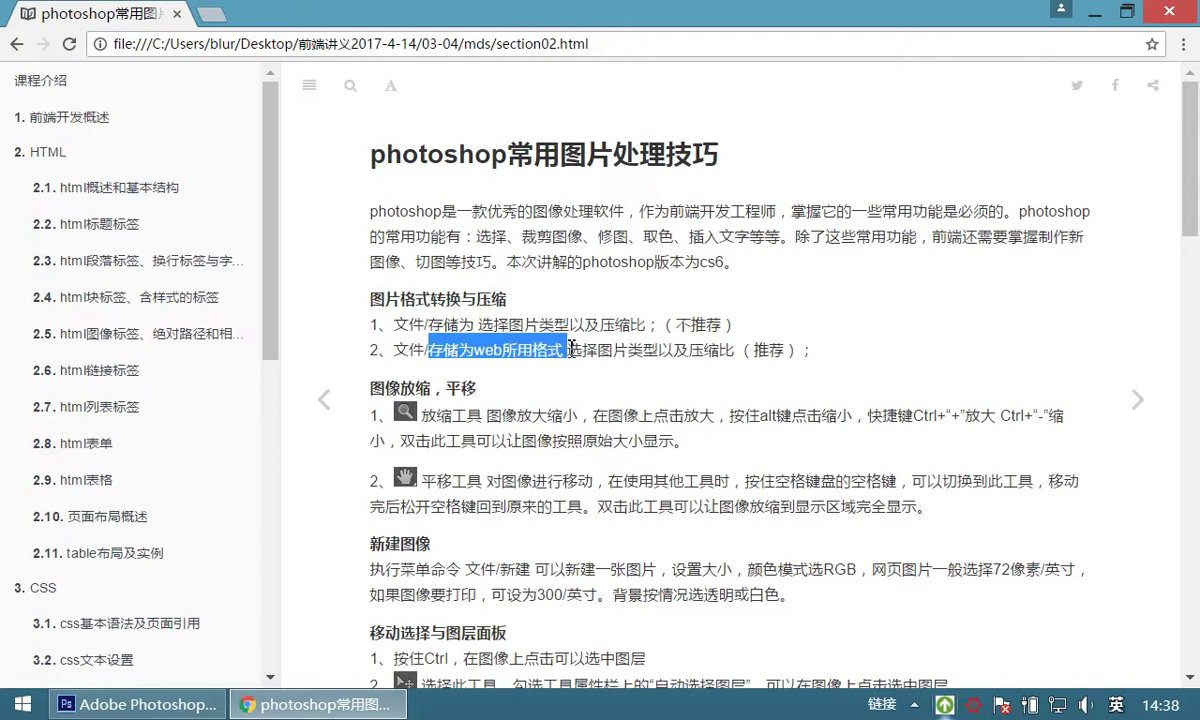
left_click(715, 355)
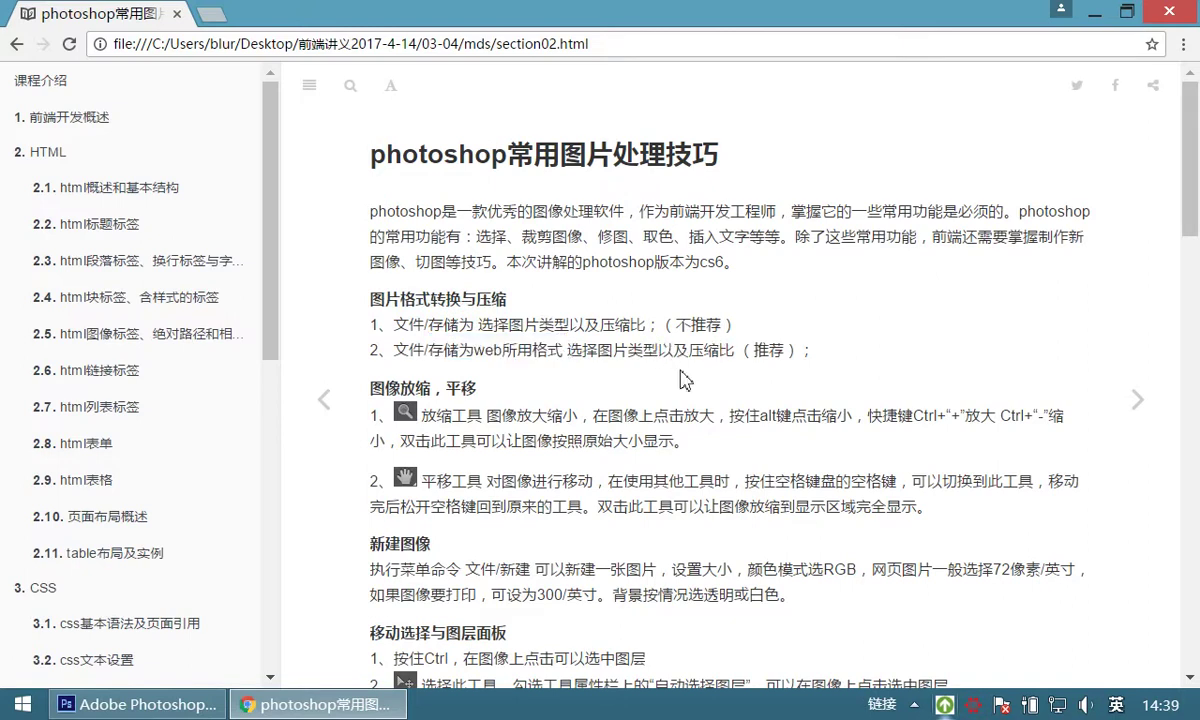
- Switch to Photoshop to check the file-saving commands, and return to the browser notes to read on through the following sections
left_click(137, 704)
left_click(60, 14)
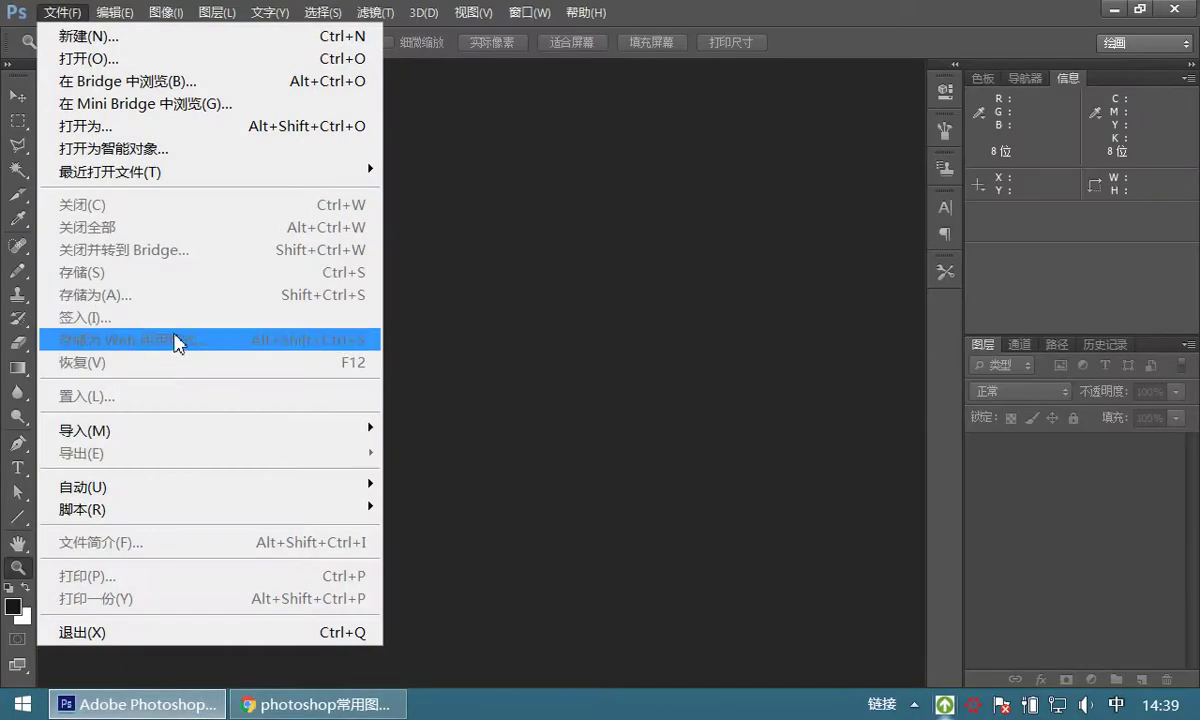
left_click(634, 319)
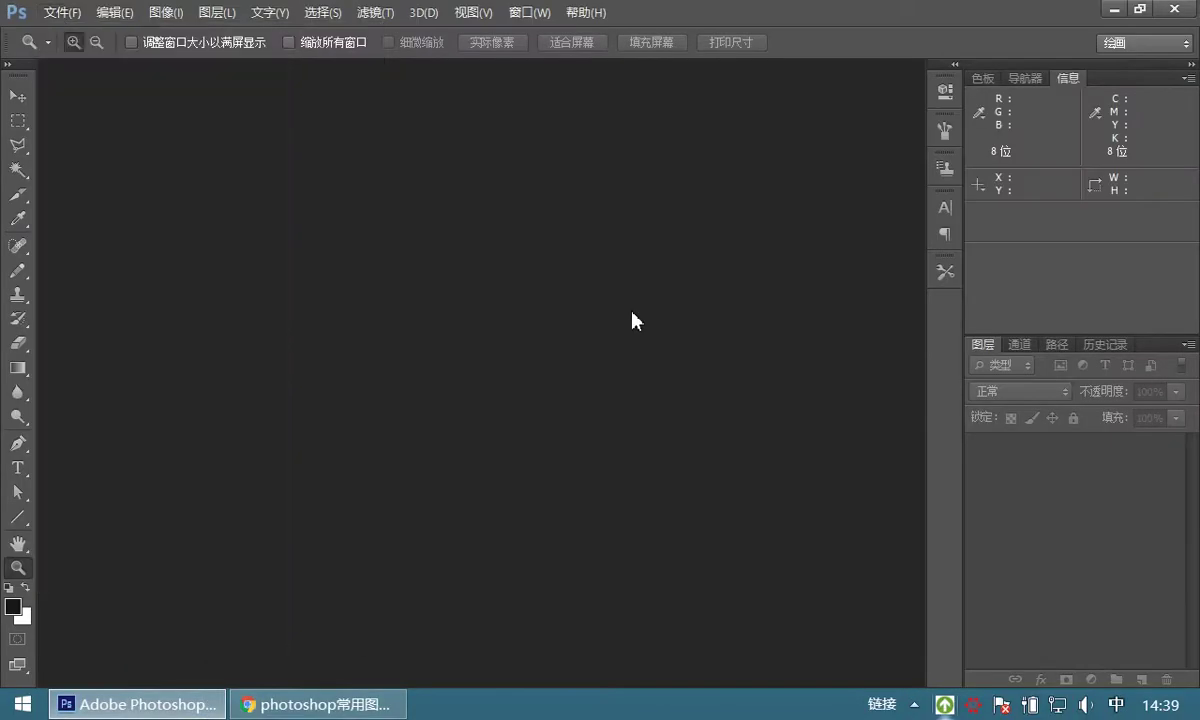
left_click(250, 705)
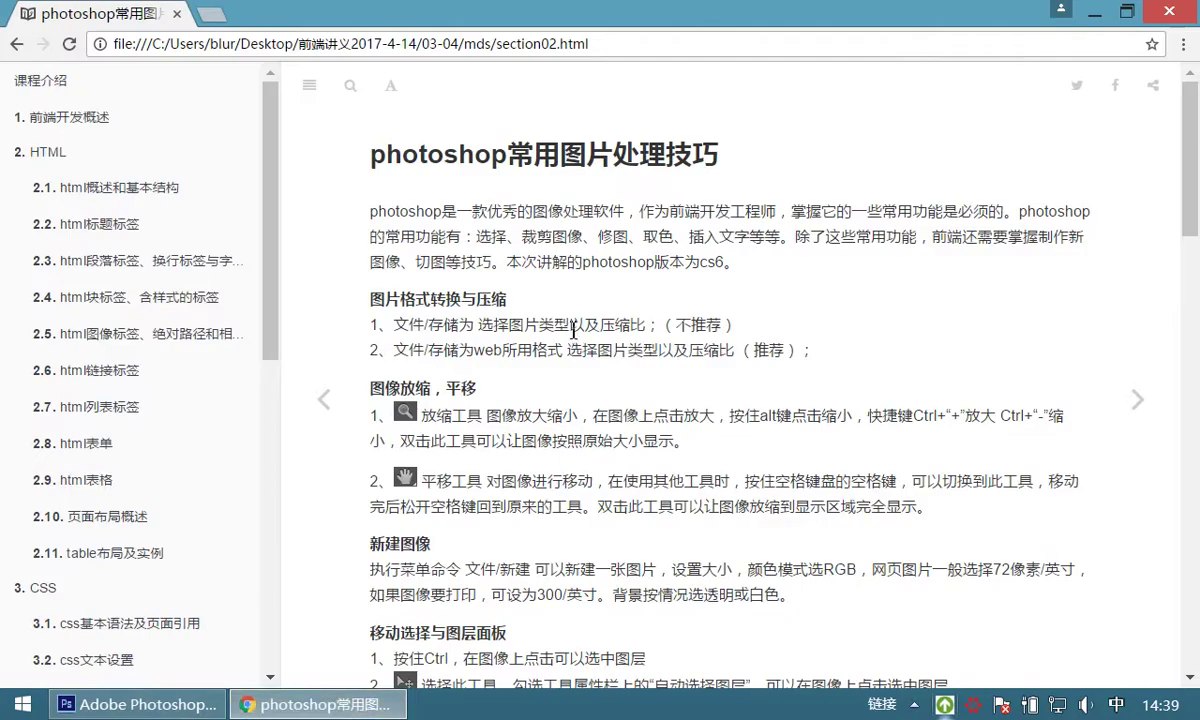
scroll(646, 225, "down", 3)
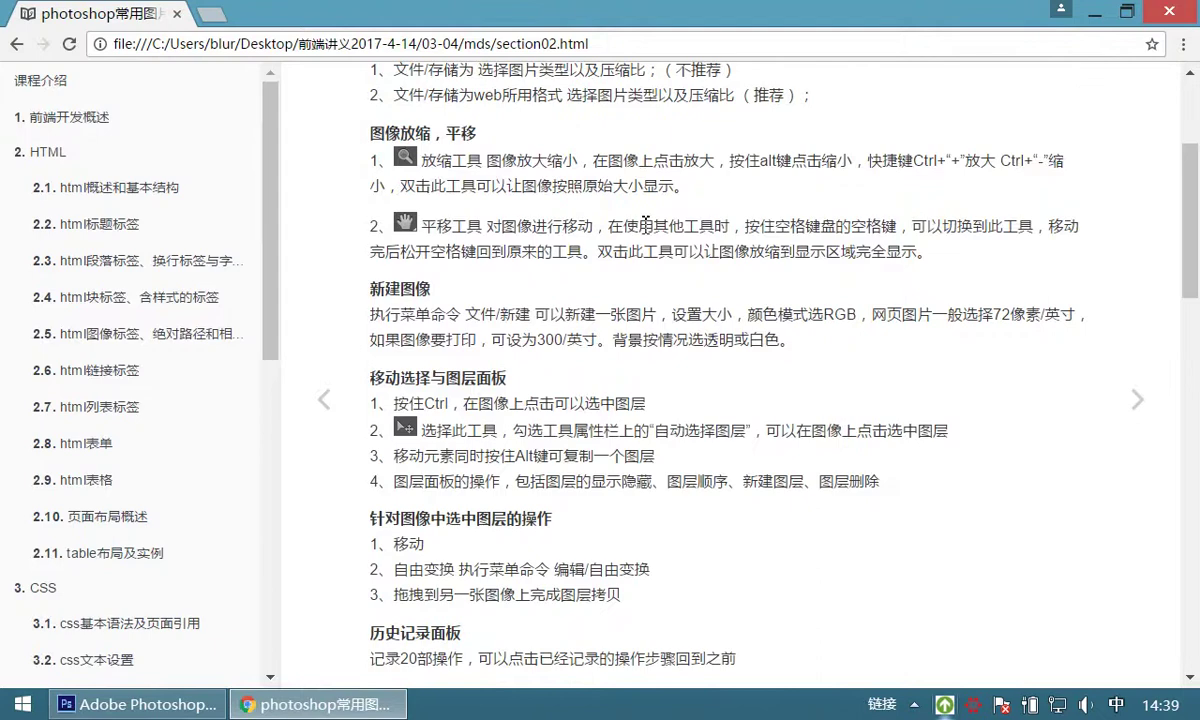
- Switch to Photoshop and outline its menu bar with a screen-capture region of about 1277 × 35 pixels, discarding the capture
left_click(137, 704)
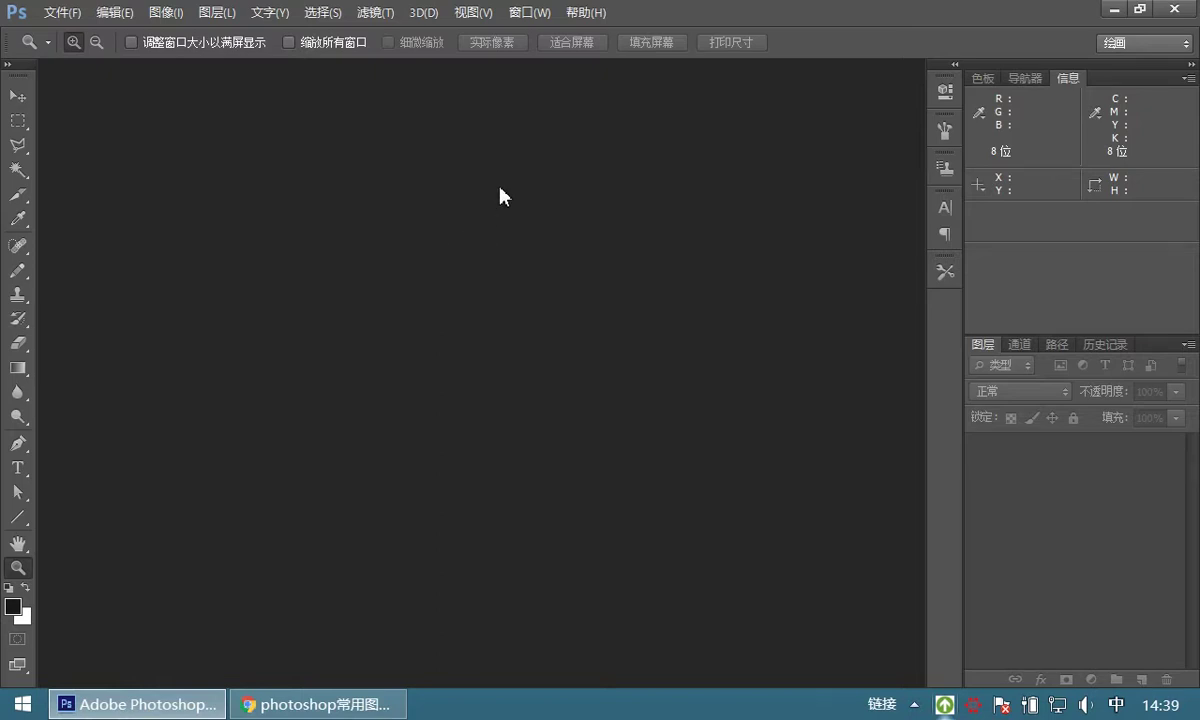
key("ctrl+alt+a")
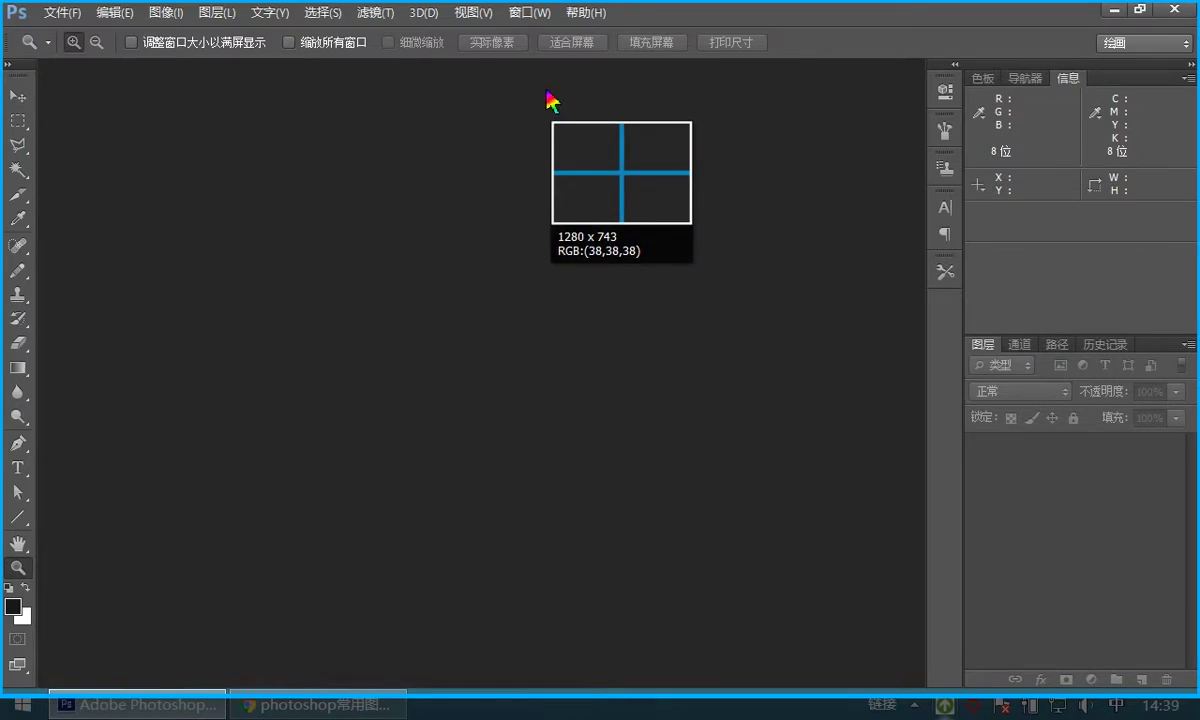
left_click_drag(6, 6, 1197, 32)
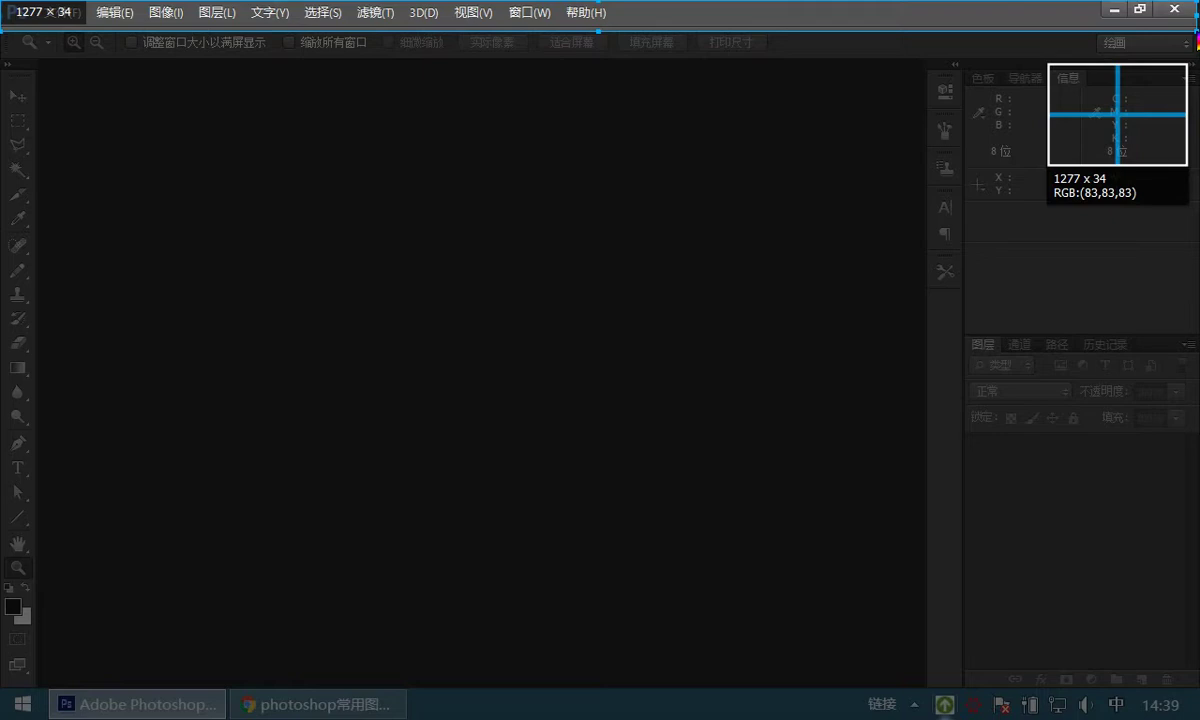
left_click_drag(1197, 32, 1197, 33)
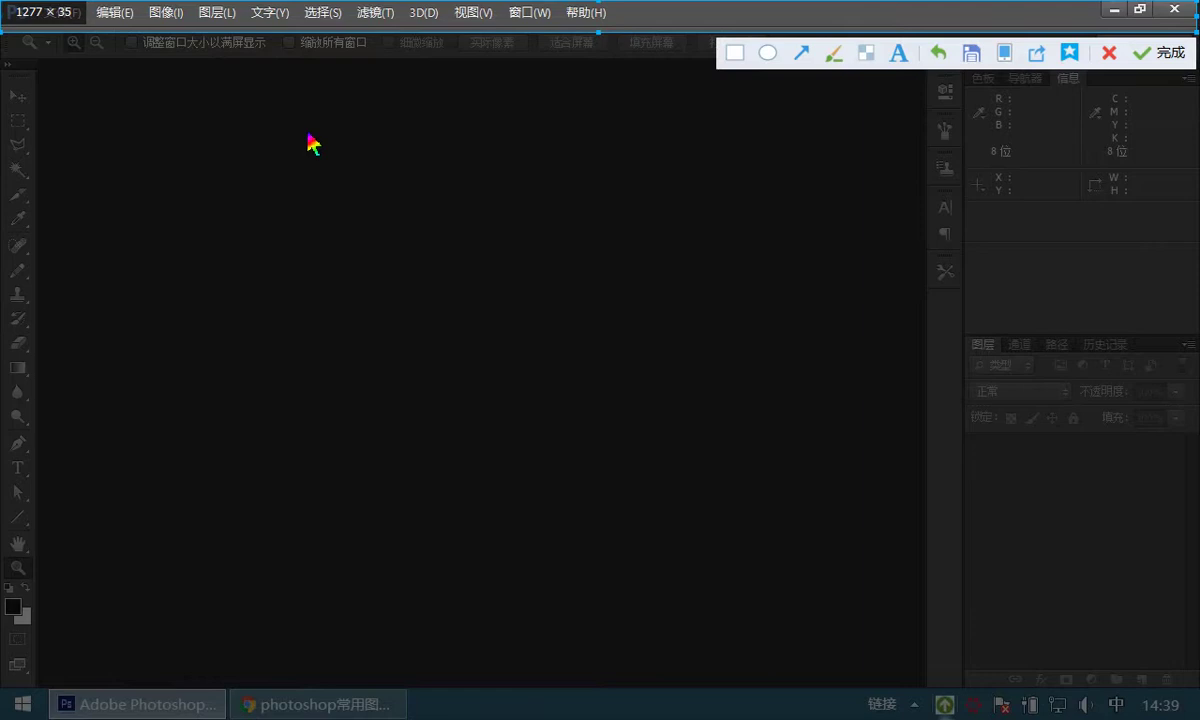
key("Escape")
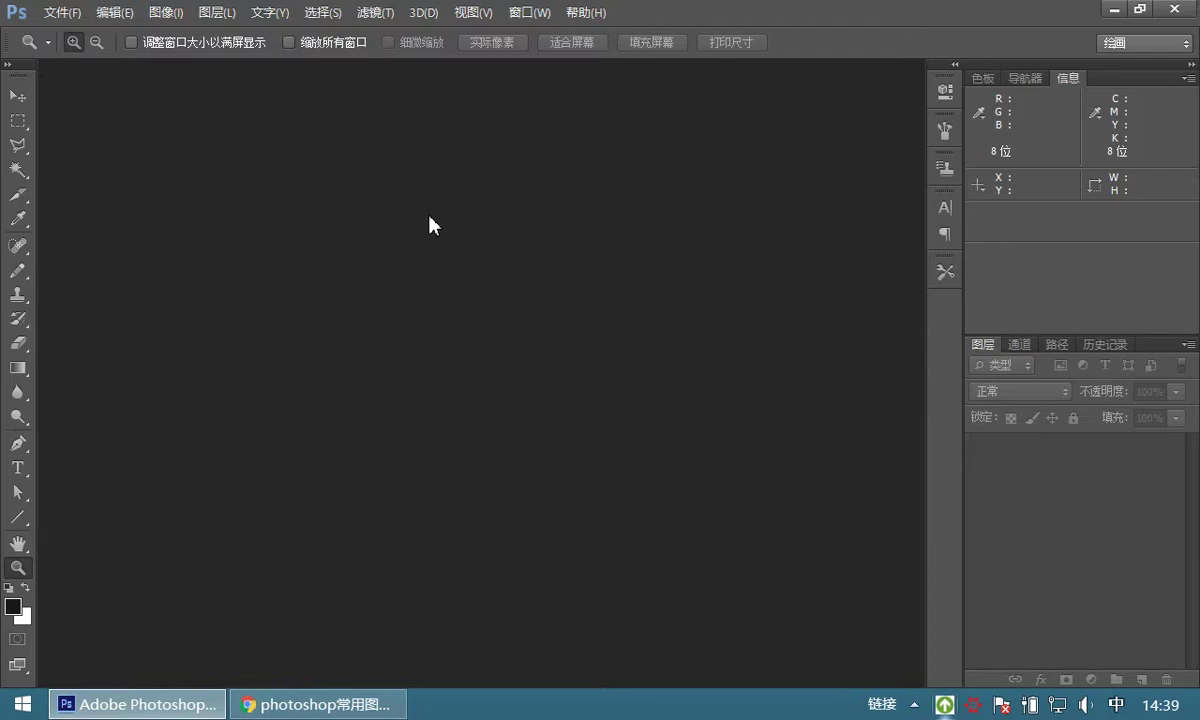
- Examine the commands available for files, editing, view, windows and layers
left_click(62, 13)
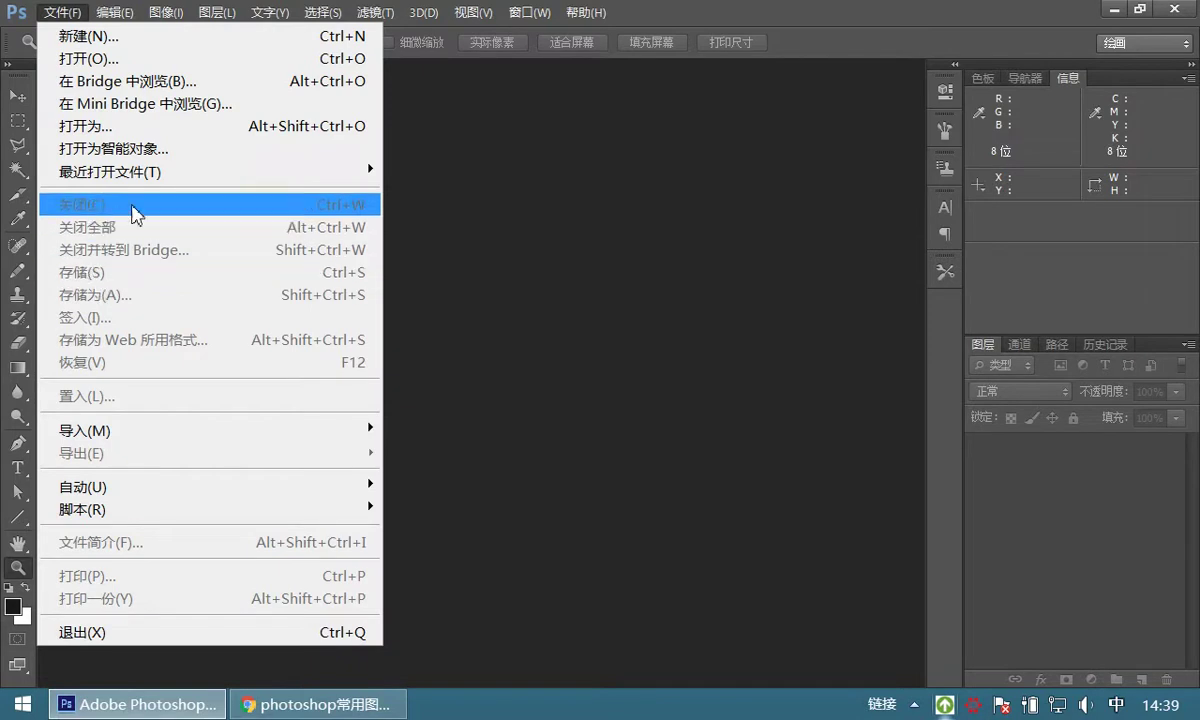
left_click(552, 185)
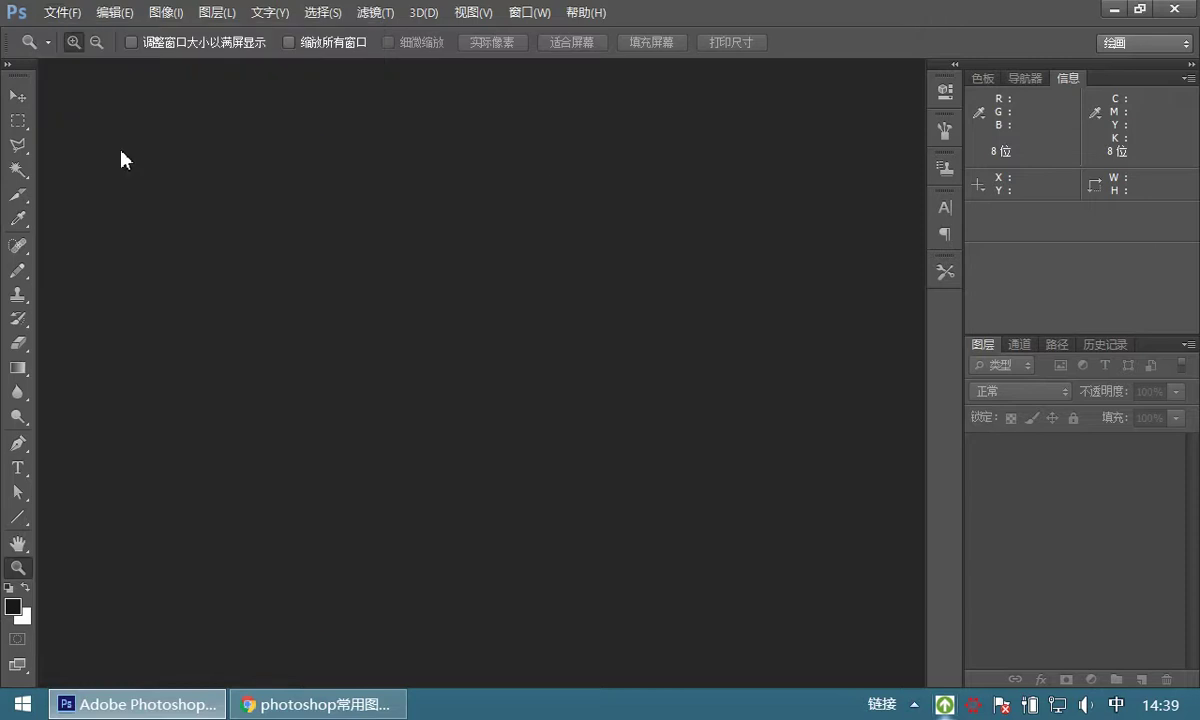
left_click(112, 14)
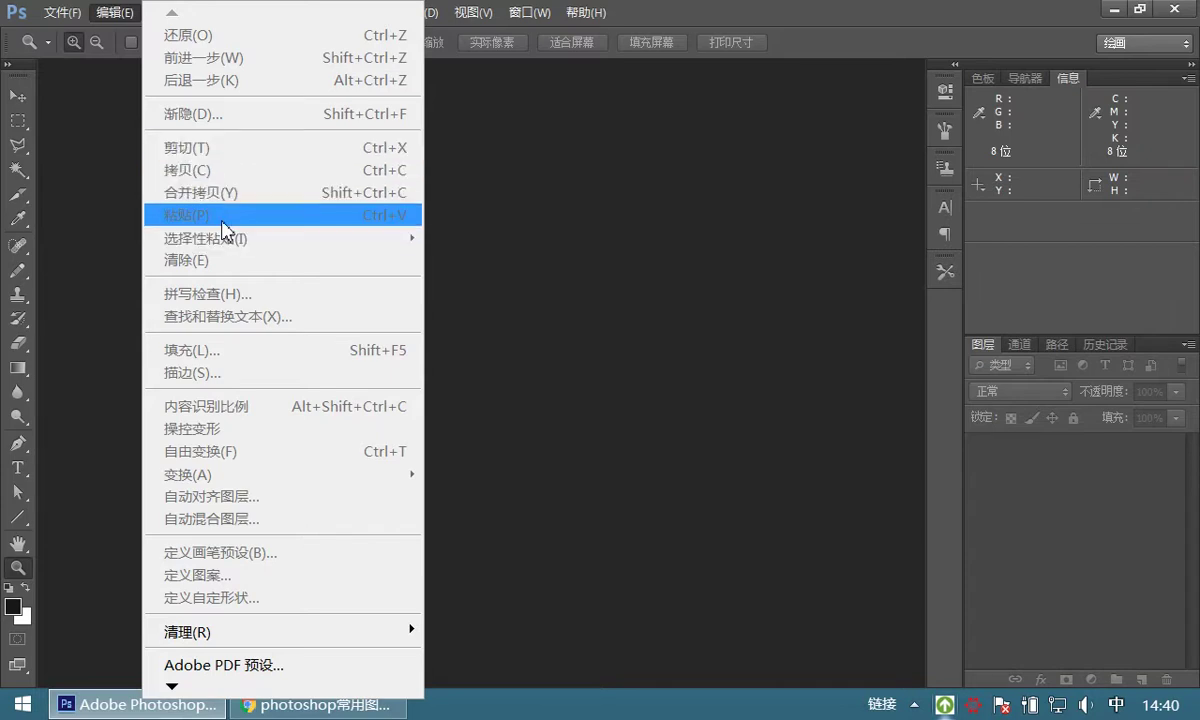
left_click(520, 213)
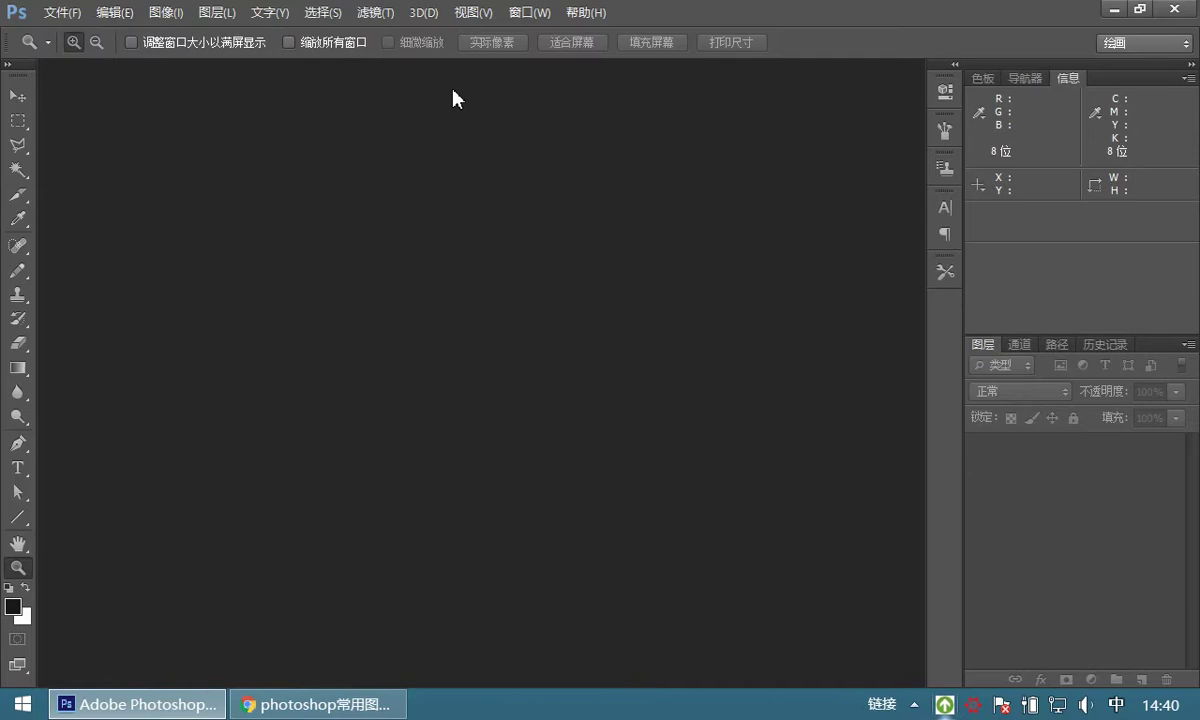
left_click(528, 12)
mouse_move(474, 12)
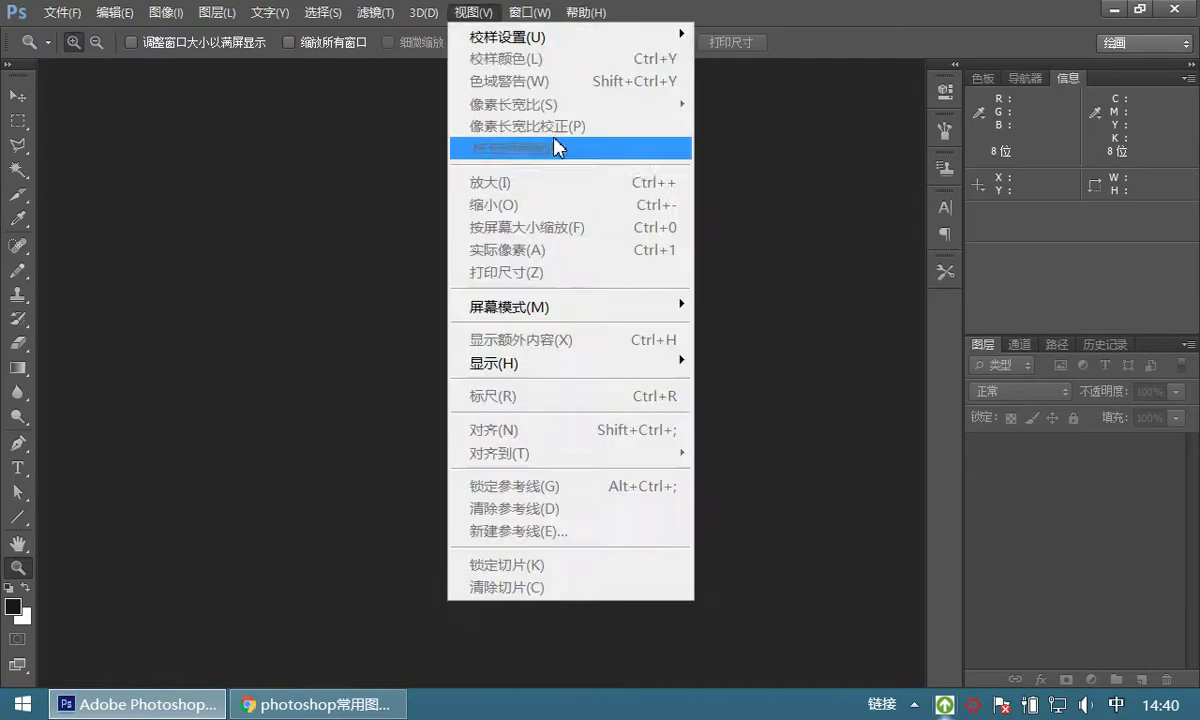
mouse_move(540, 14)
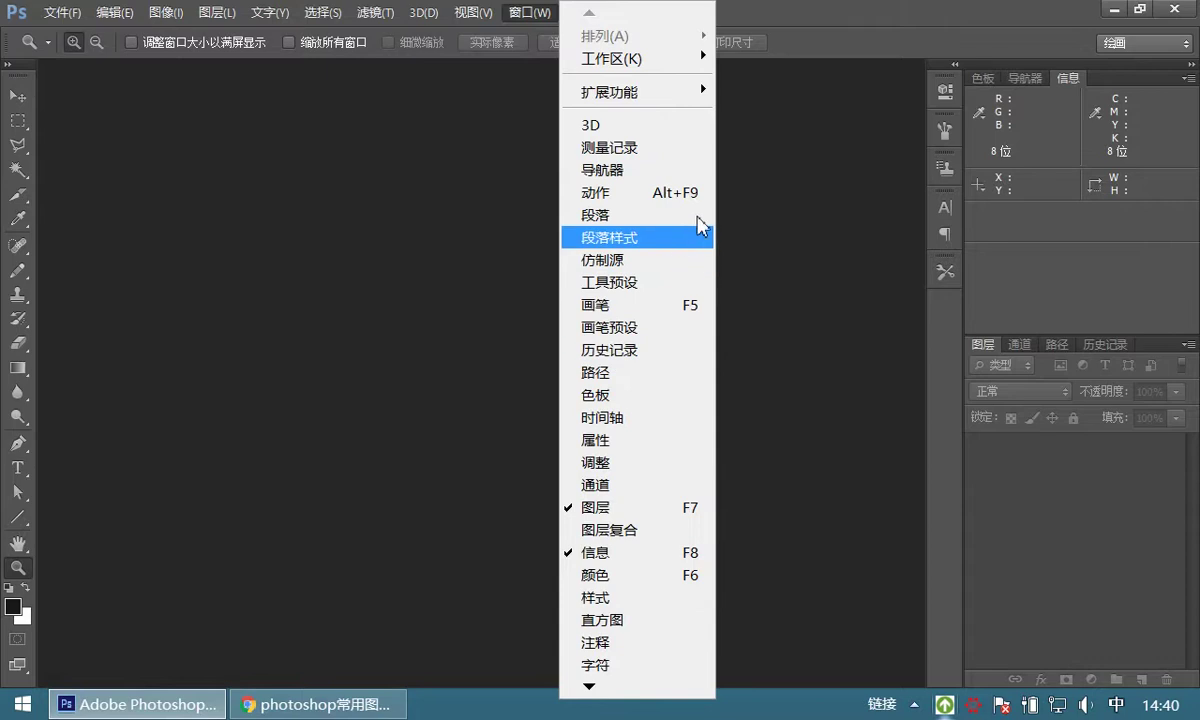
left_click(586, 168)
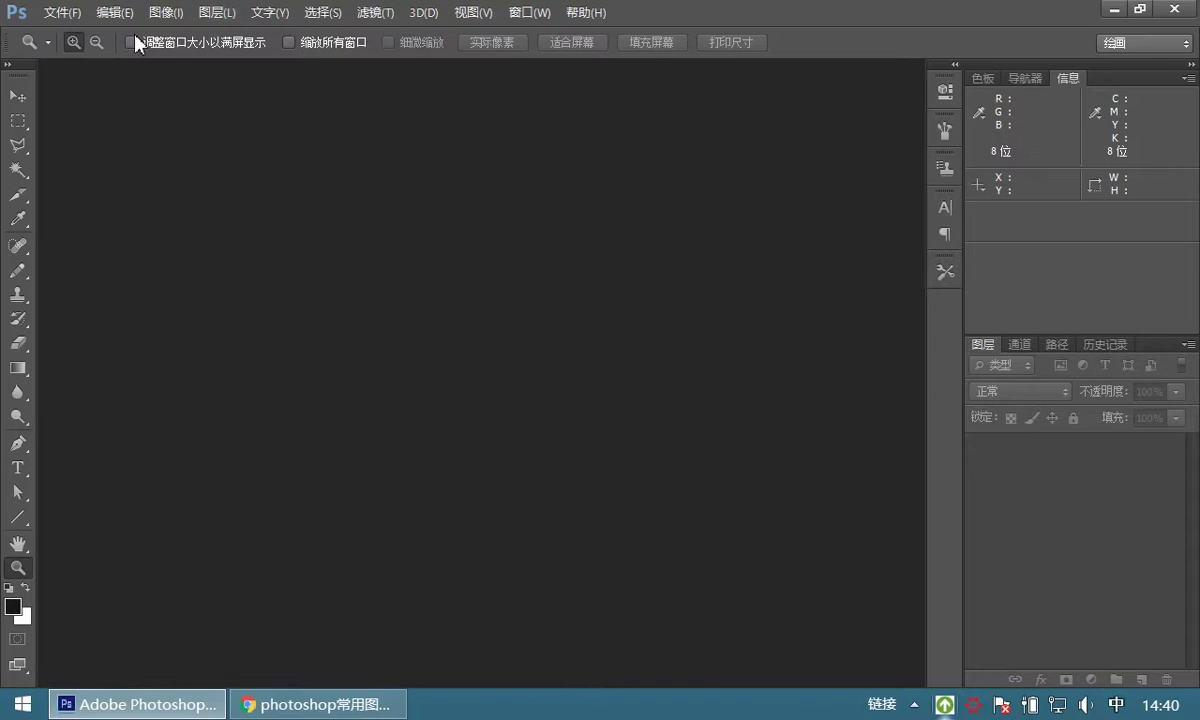
left_click(216, 14)
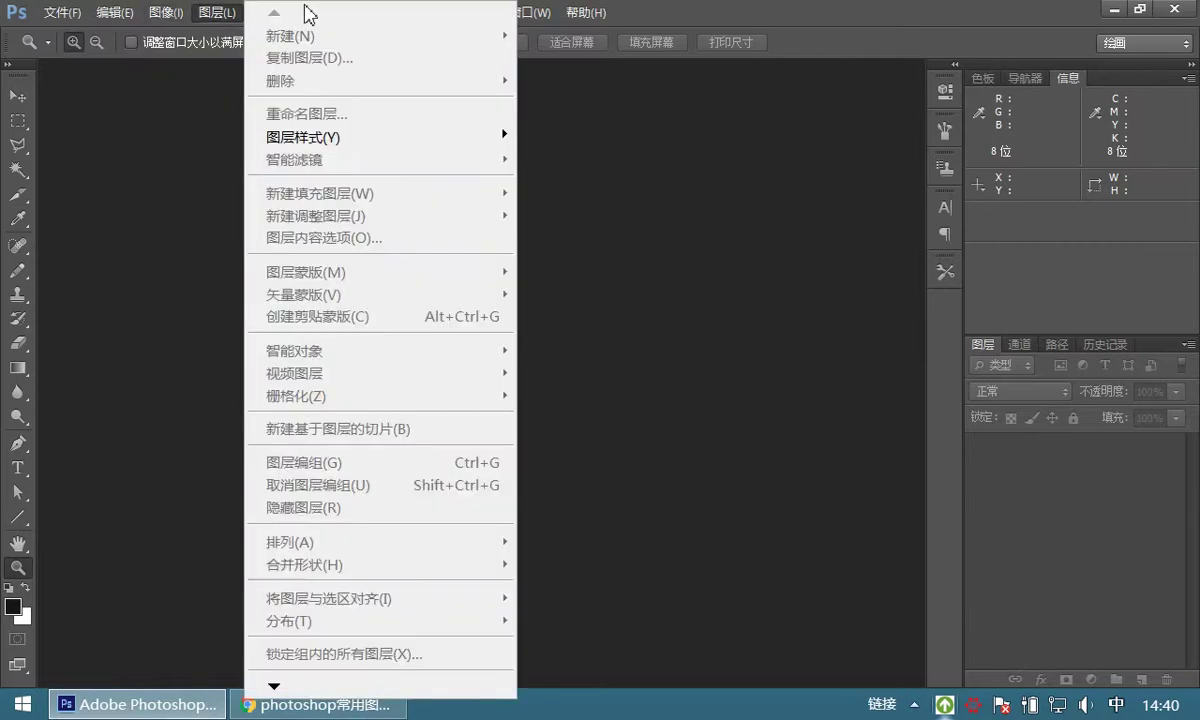
key("Escape")
key("h")
key("Escape")
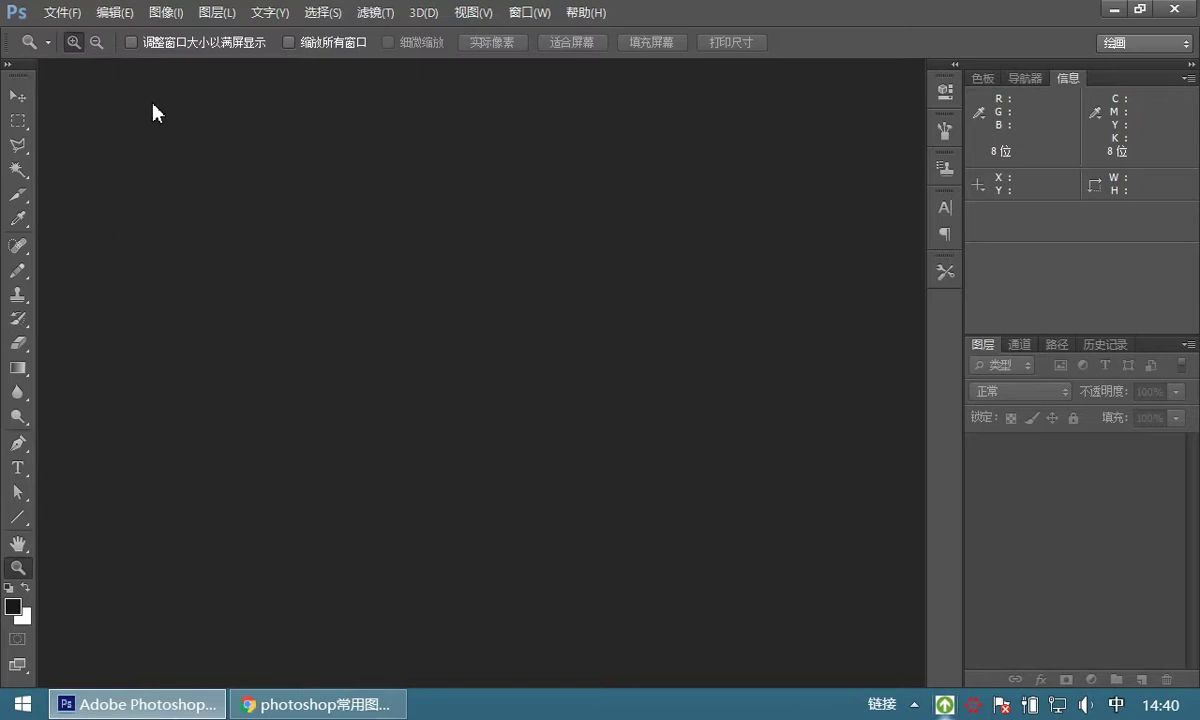
- Outline the tool options bar with a screen-capture region of about 1145 × 34 pixels and discard the capture
key("ctrl+alt+a")
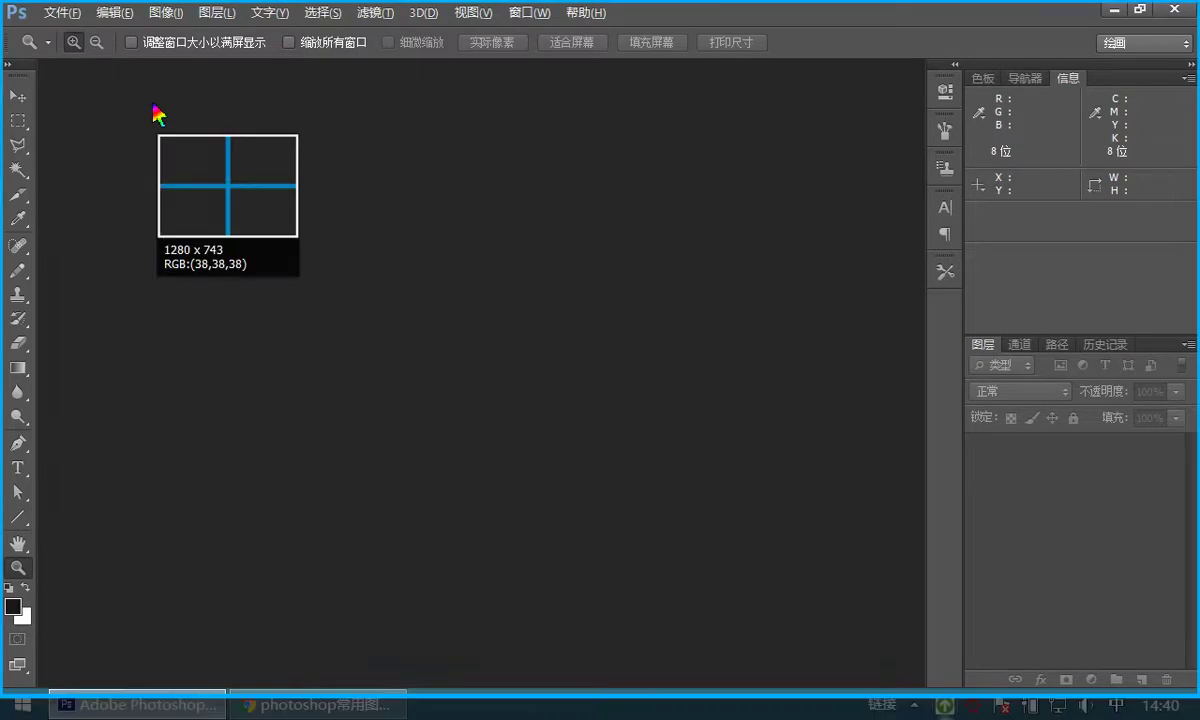
left_click_drag(6, 26, 265, 74)
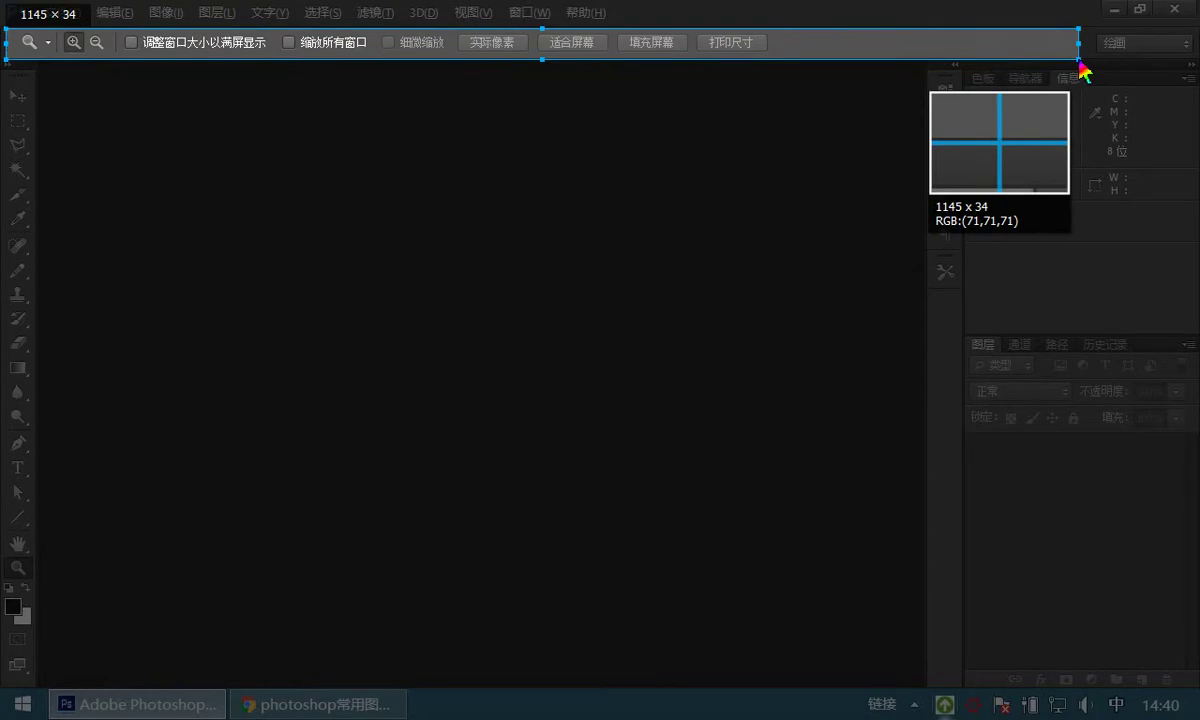
left_click(1080, 63)
key("Escape")
- Outline the vertical toolbox with a screen-capture region of about 42 × 621 pixels and finish the capture
key("ctrl+alt+a")
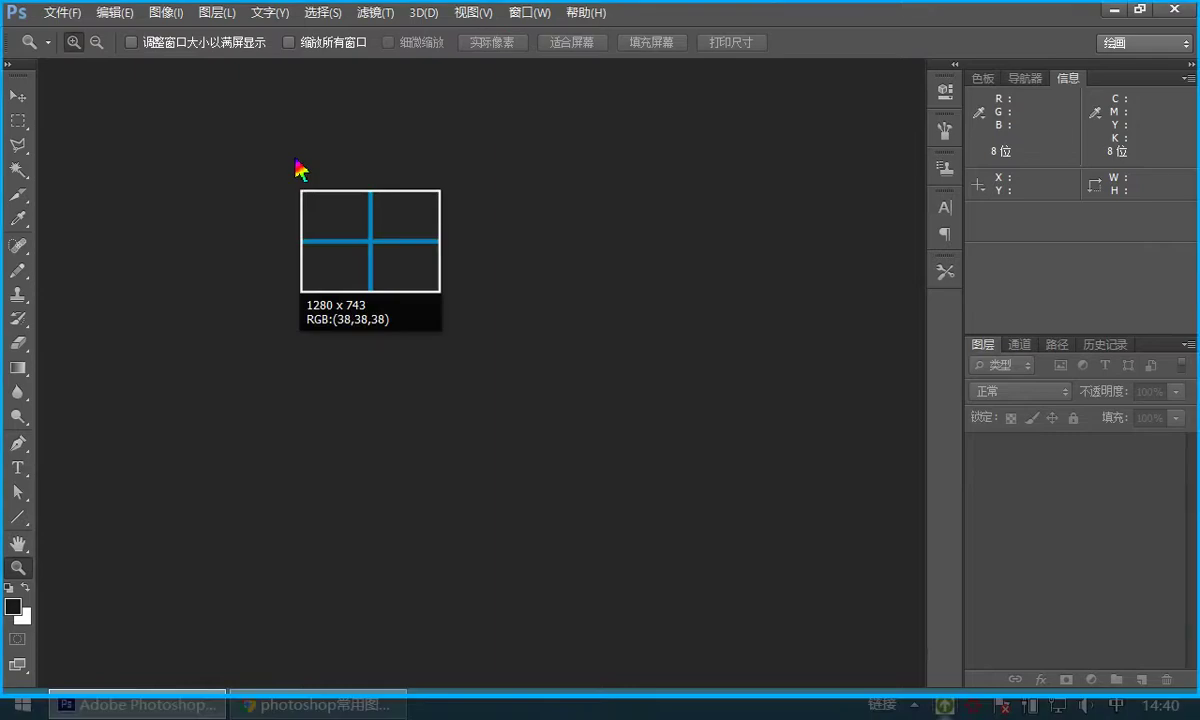
left_click_drag(4, 72, 42, 649)
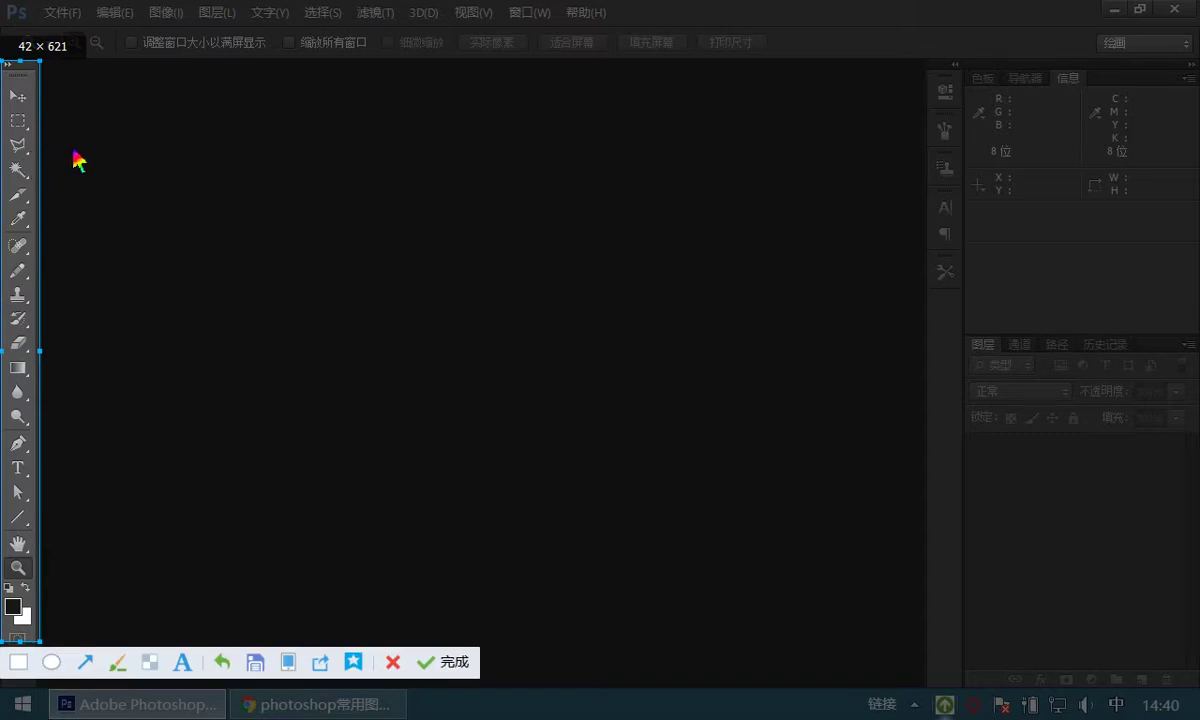
key("Return")
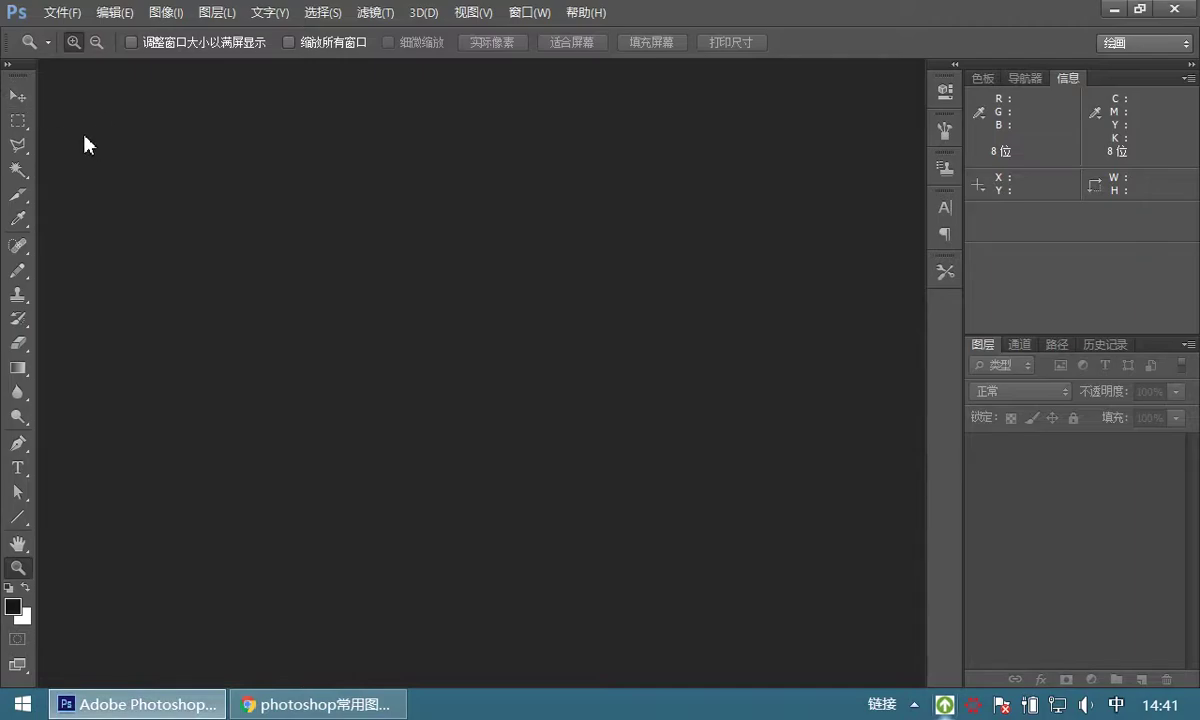
- Activate the Move, Rectangular Marquee, Magic Wand and Slice tools in turn to compare the options each one offers
left_click(19, 98)
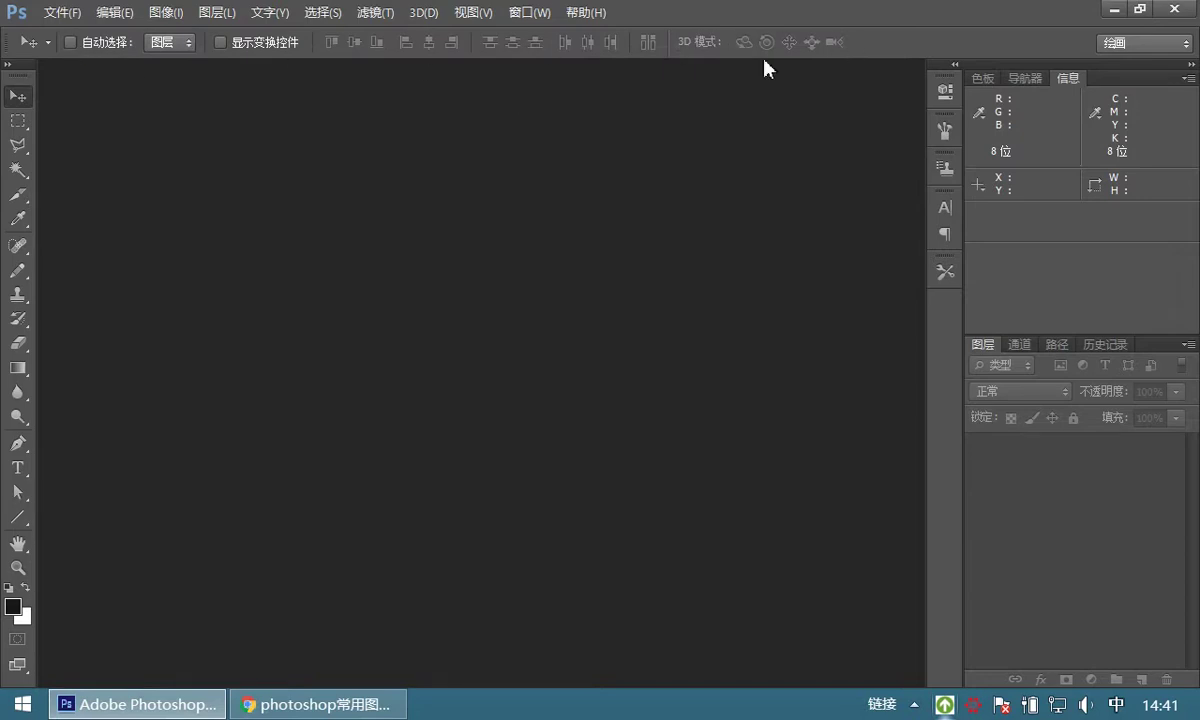
left_click(18, 121)
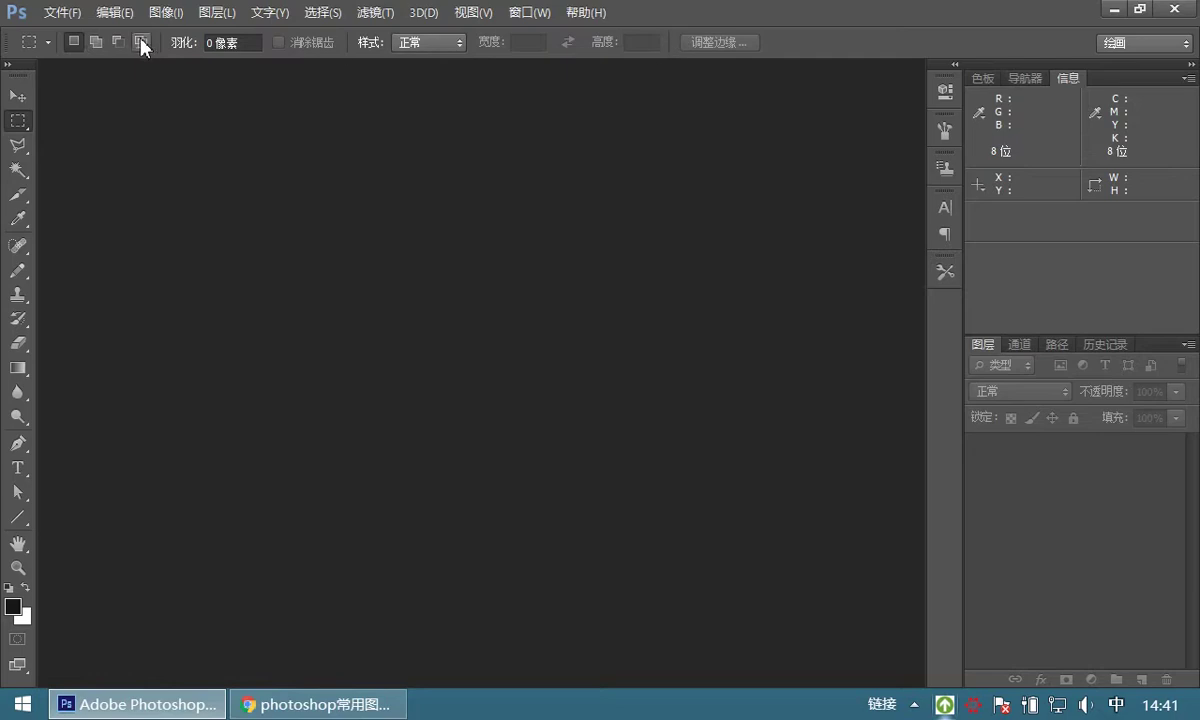
left_click(18, 170)
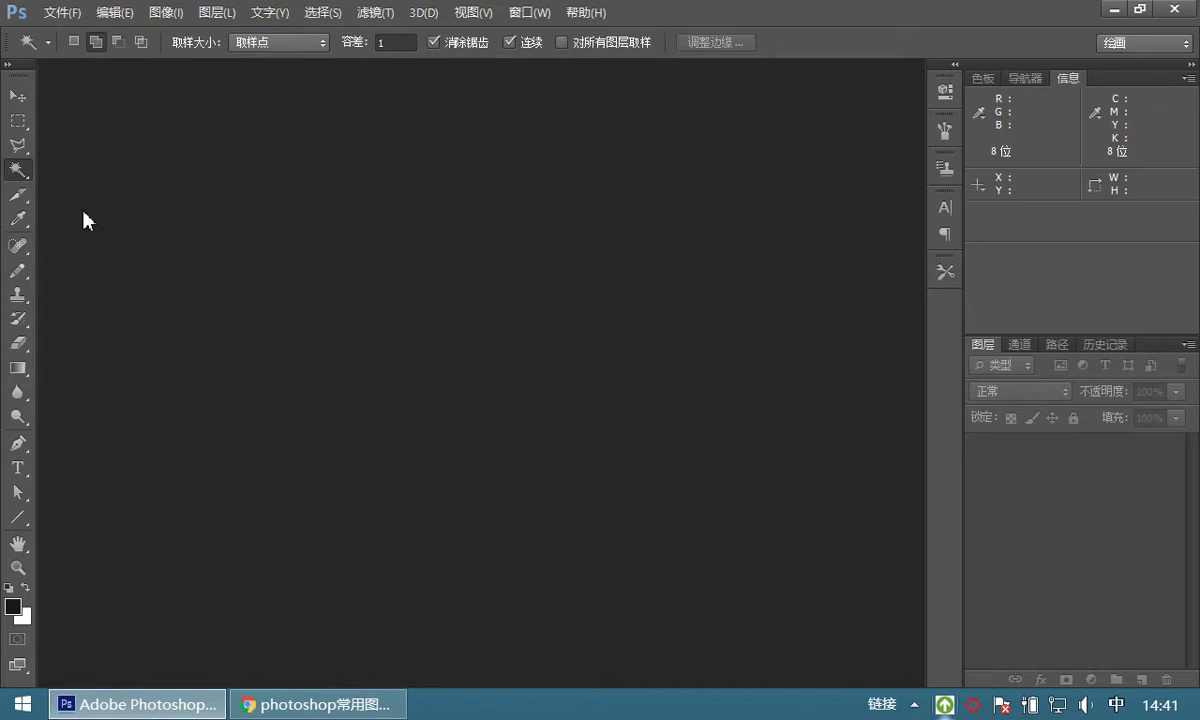
left_click(18, 200)
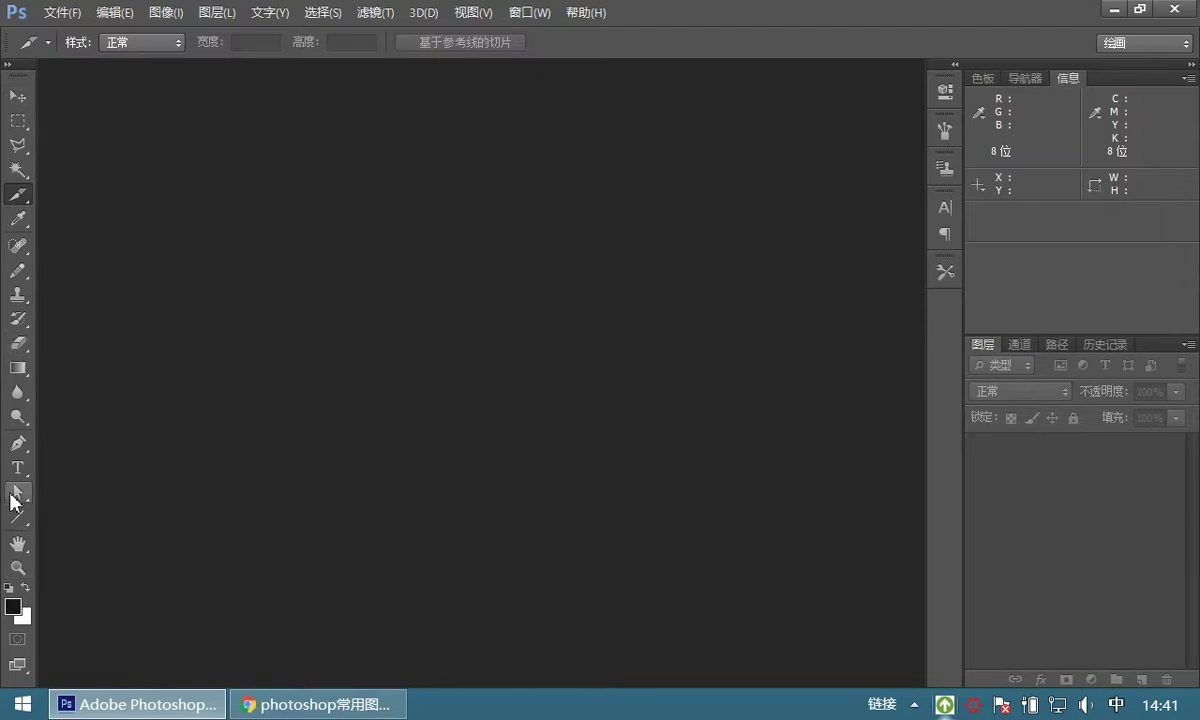
- Outline the empty central work area with a screen-capture region of about 924 × 638 pixels and finish the capture
key("ctrl+alt+a")
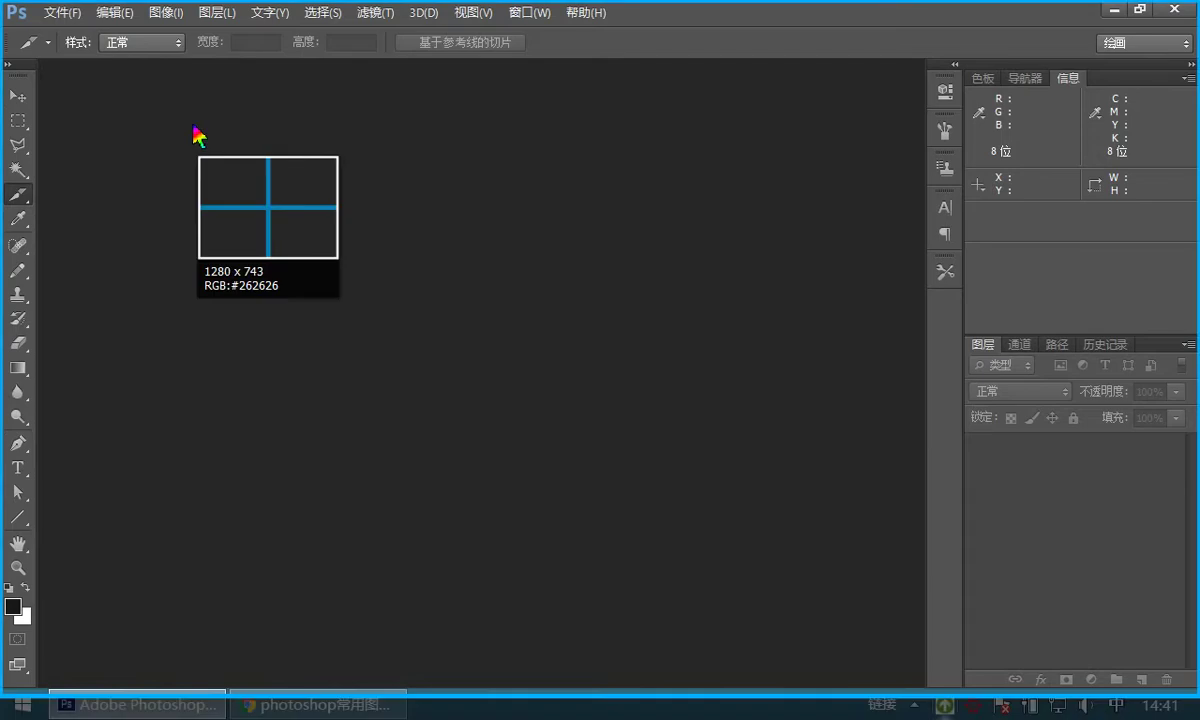
left_click_drag(50, 57, 918, 657)
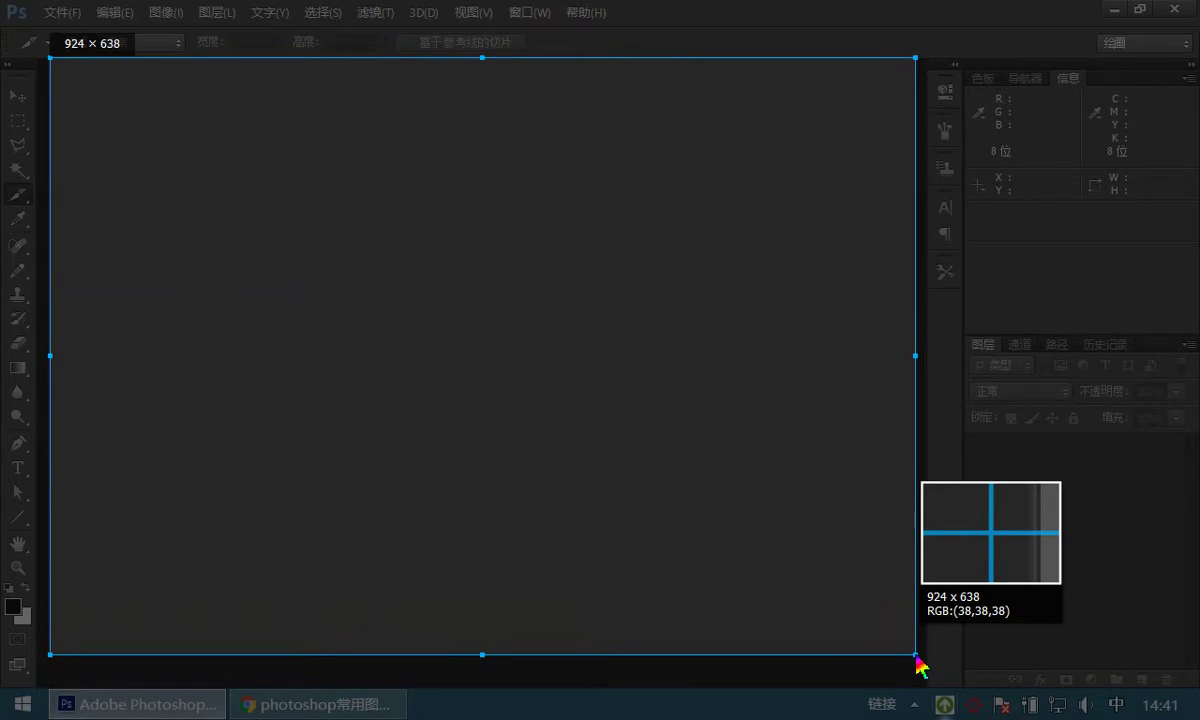
left_click_drag(916, 656, 916, 656)
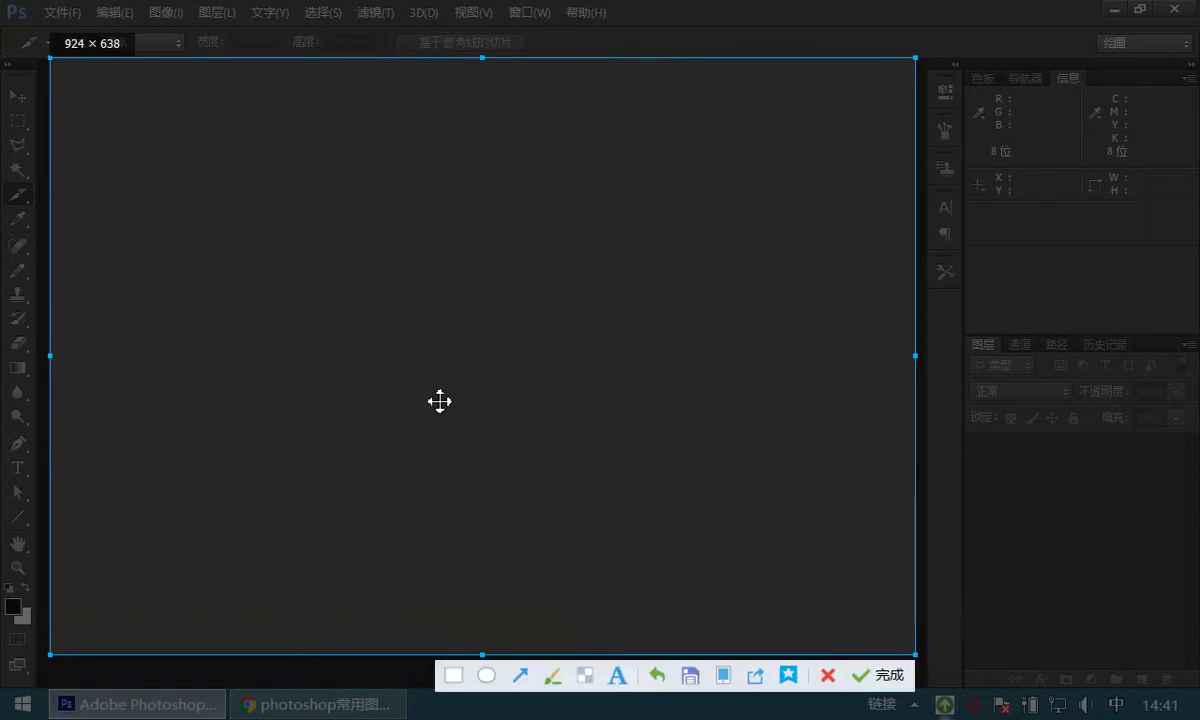
double_click(469, 335)
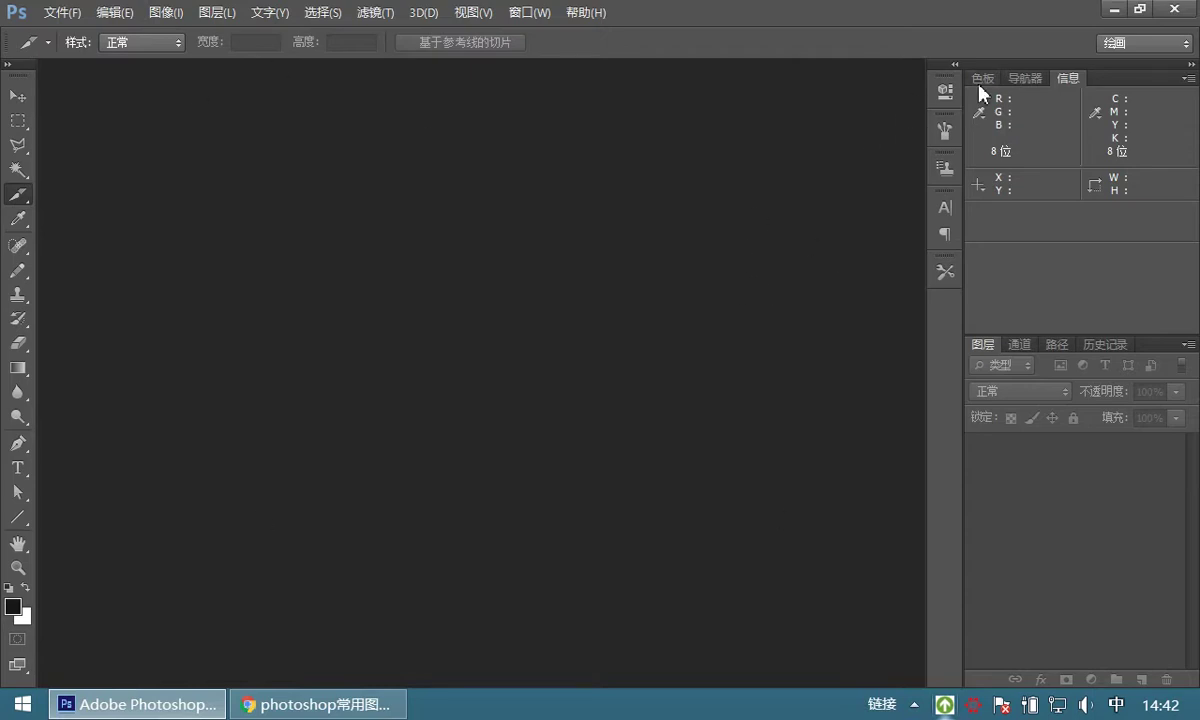
- Outline the docked panels with a screen-capture region of about 265 × 652 pixels and finish the capture
key("ctrl+alt+a")
left_click_drag(952, 62, 1199, 670)
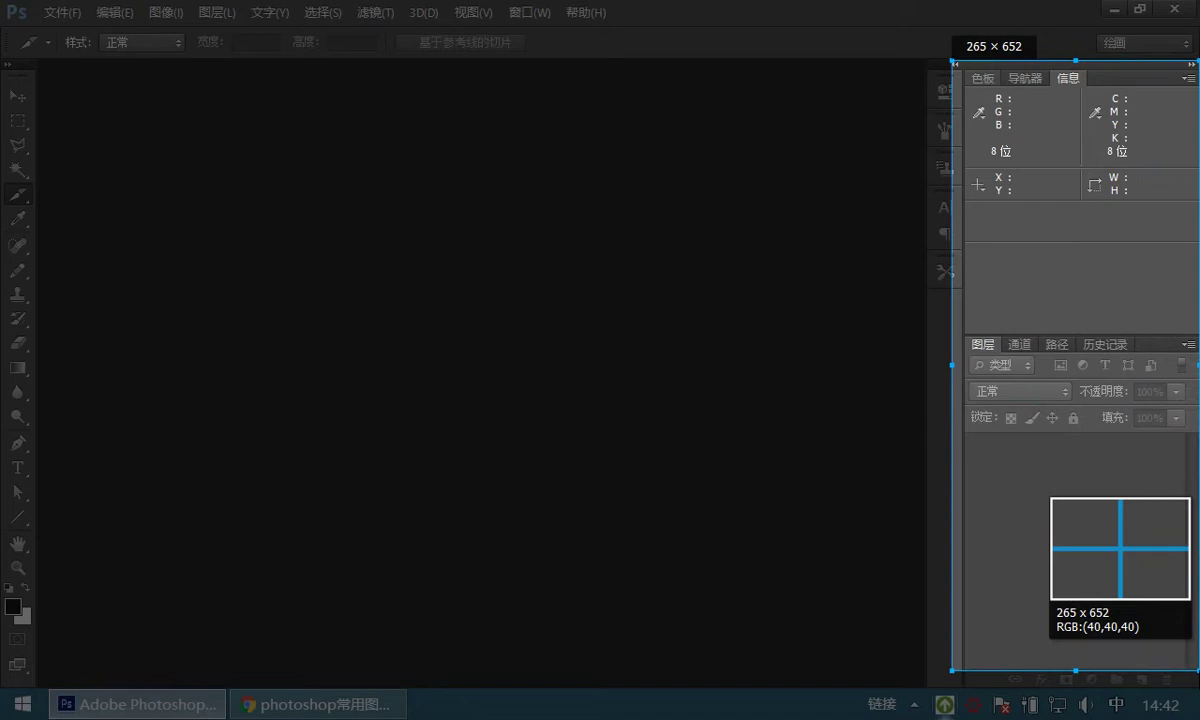
left_click_drag(1199, 670, 1199, 670)
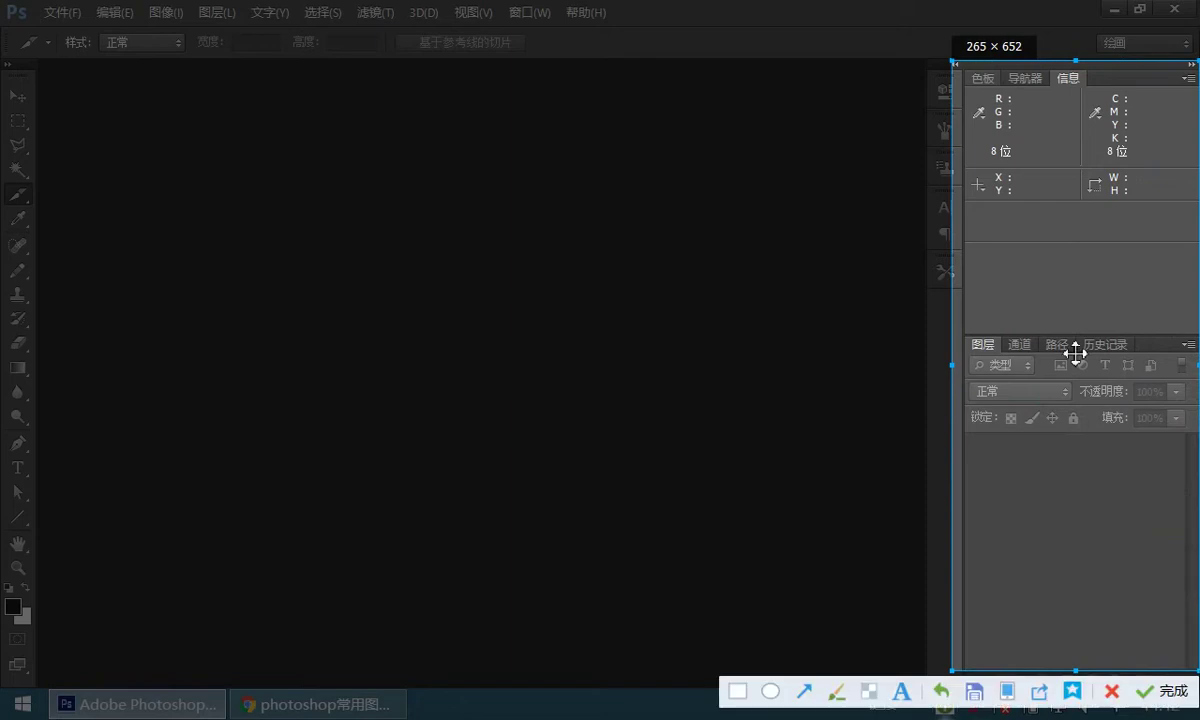
double_click(1042, 224)
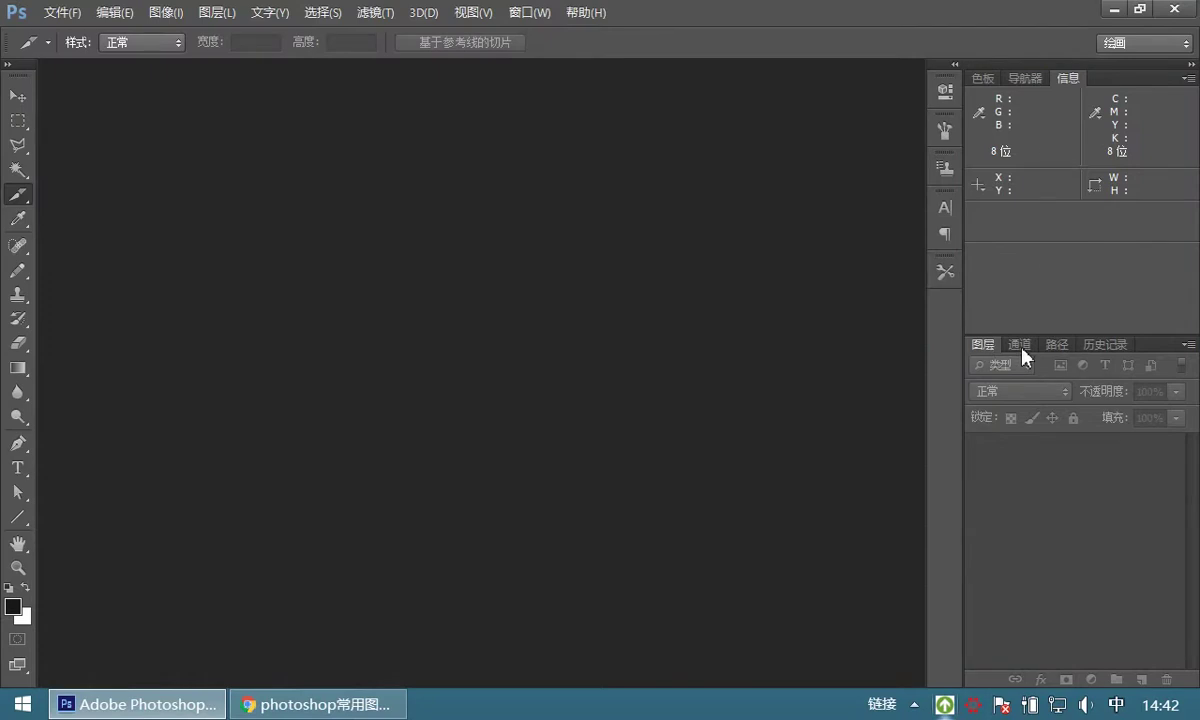
- Detach the Layers (图层) and Channels (通道) panels from their dock group and close both
left_click_drag(985, 352, 593, 279)
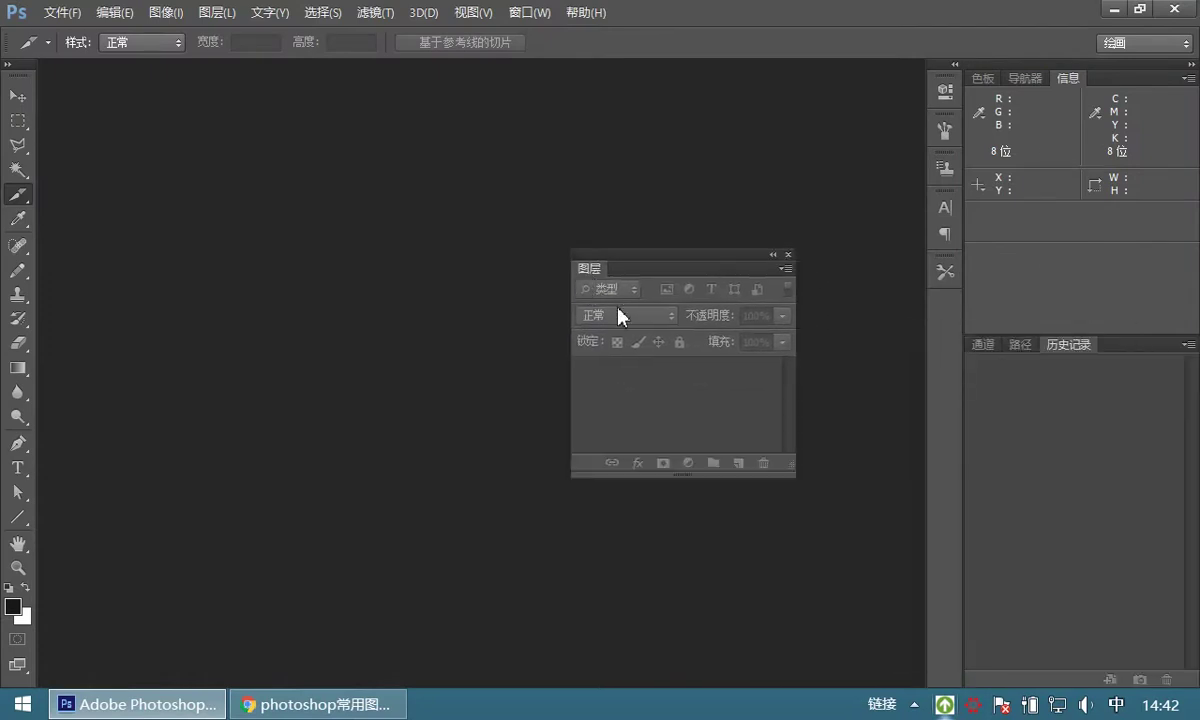
left_click(788, 255)
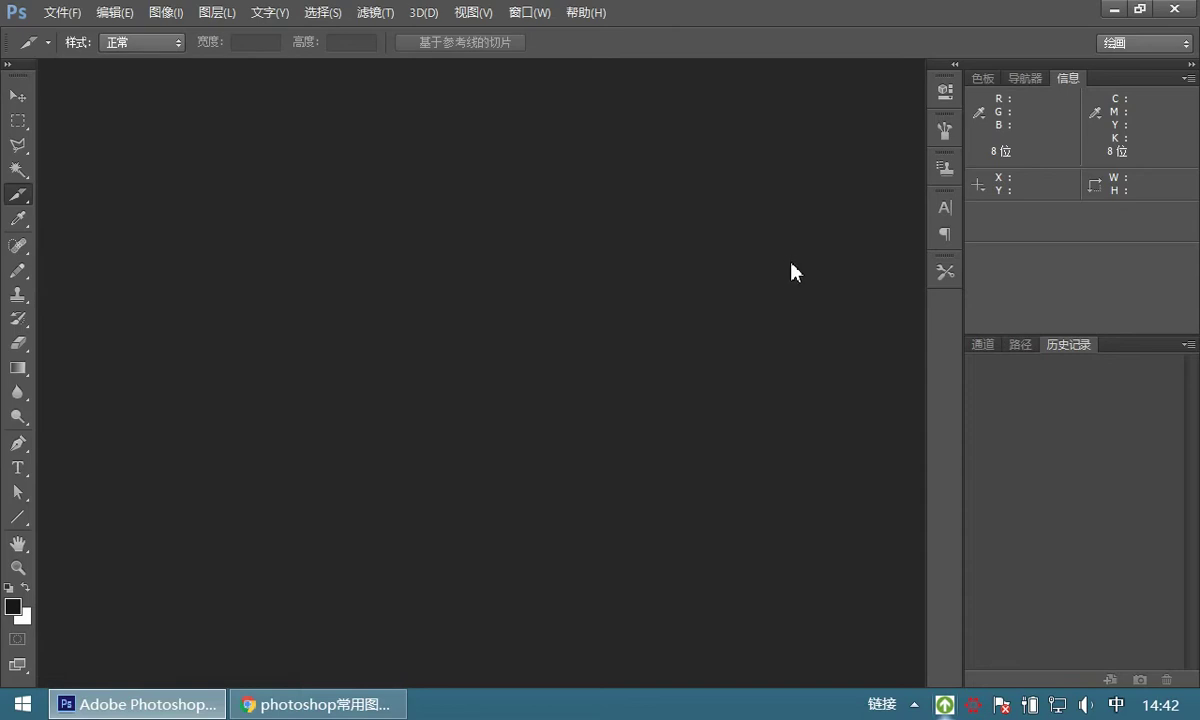
left_click_drag(984, 347, 474, 241)
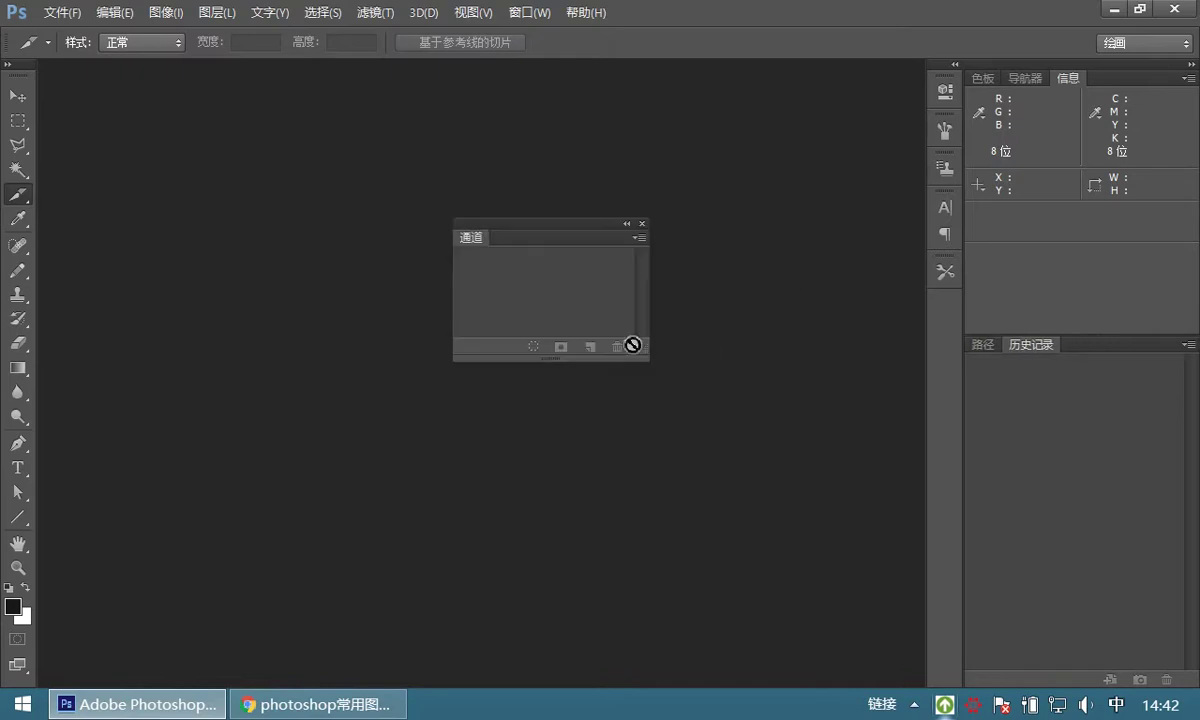
left_click(642, 225)
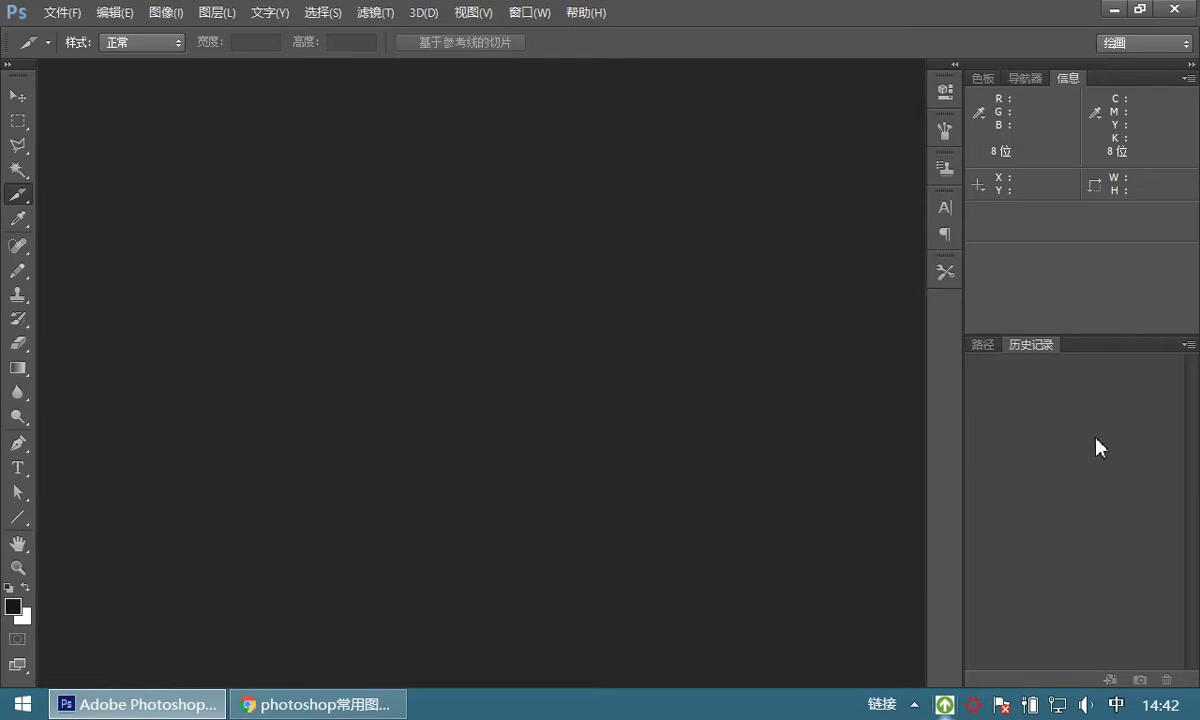
- Reopen the Layers (图层) panel, dock it in the group with Paths and History, and bring the Paths panel forward
left_click(521, 14)
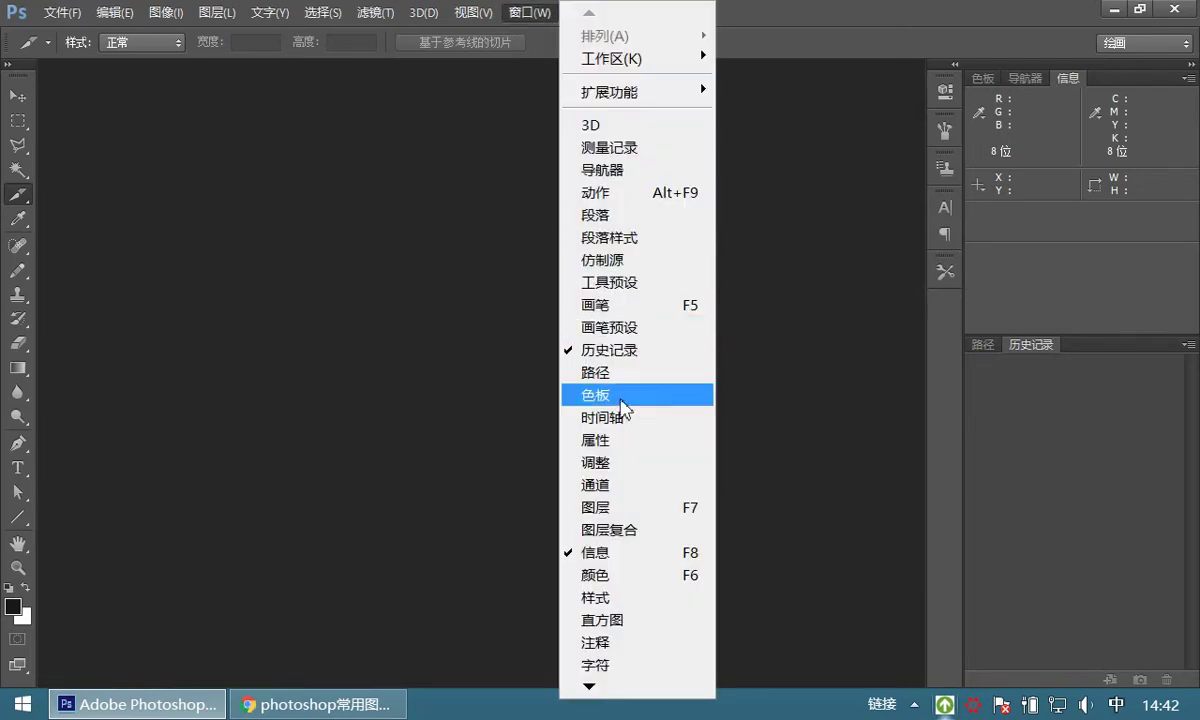
left_click(617, 510)
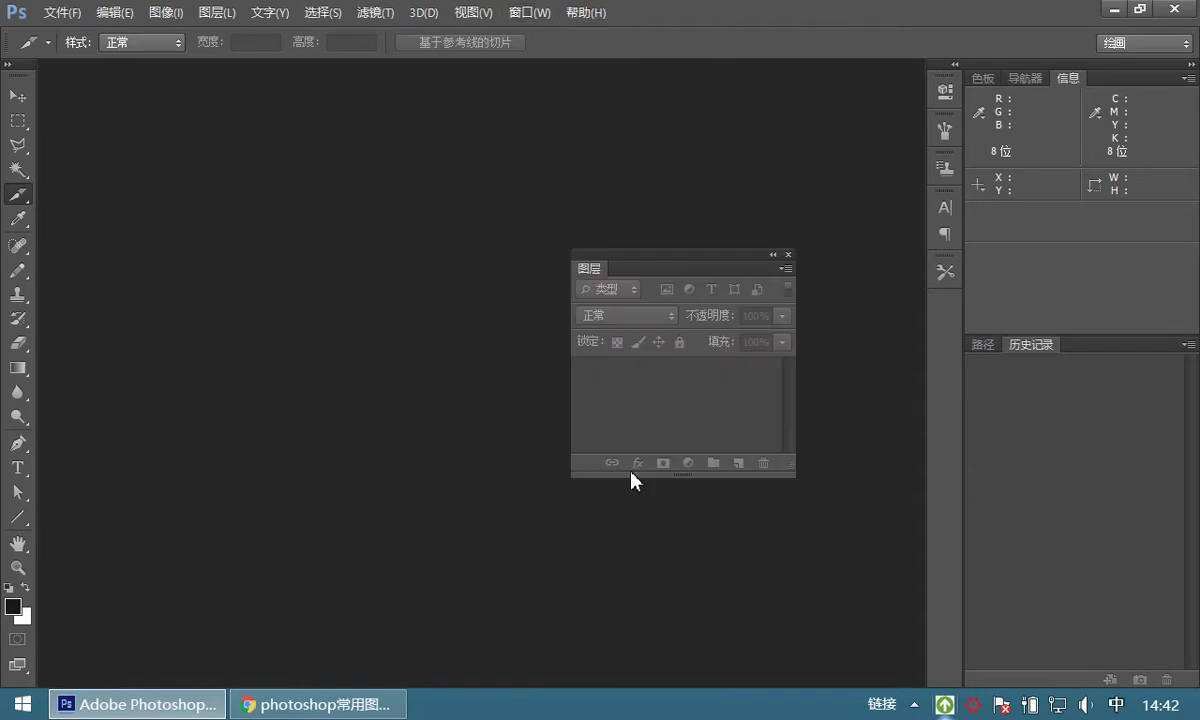
left_click_drag(592, 271, 1072, 375)
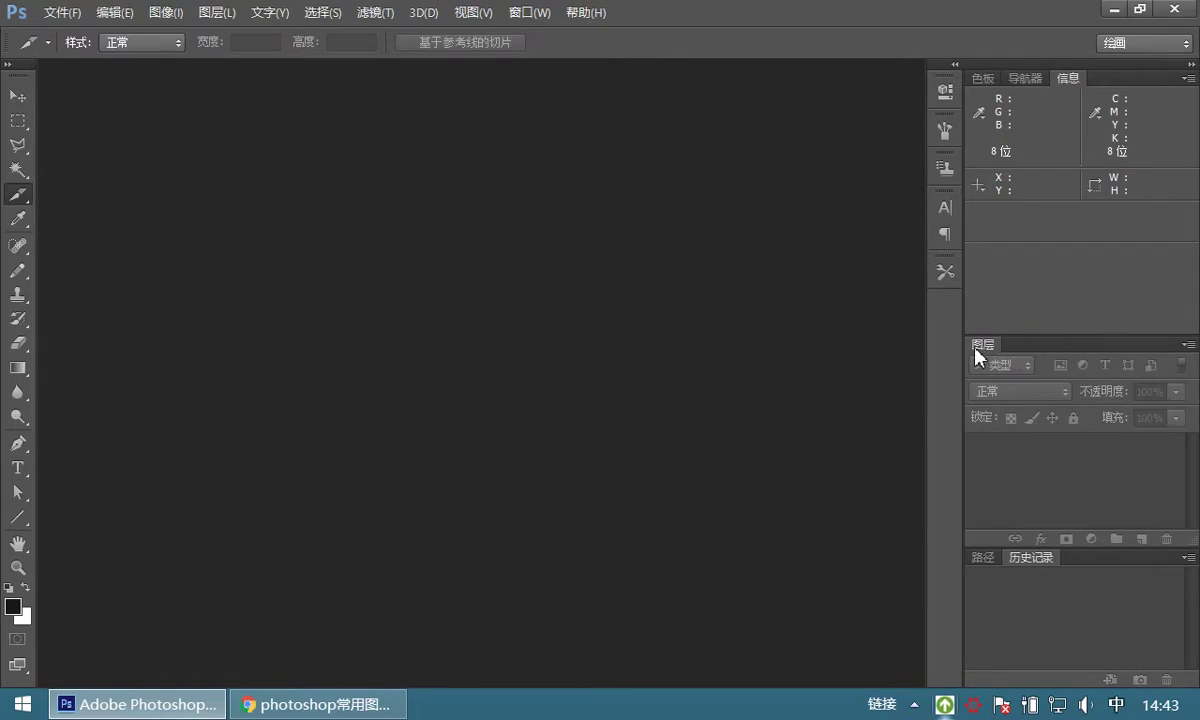
left_click_drag(983, 344, 1090, 560)
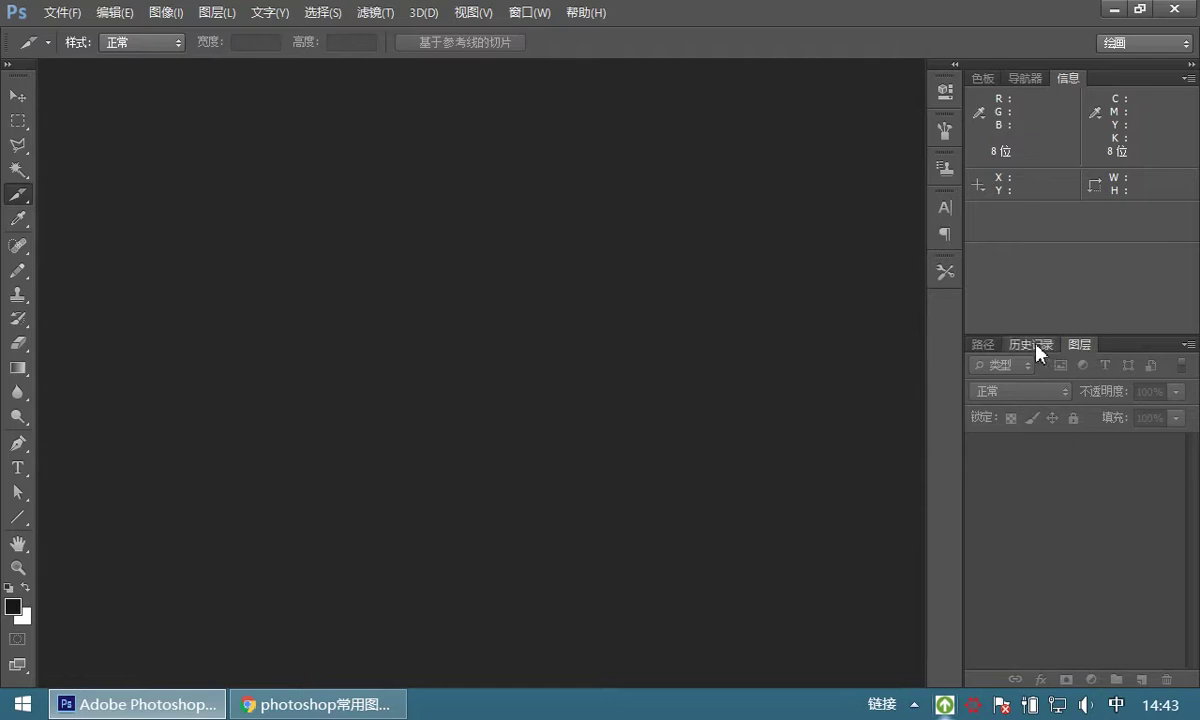
left_click(982, 345)
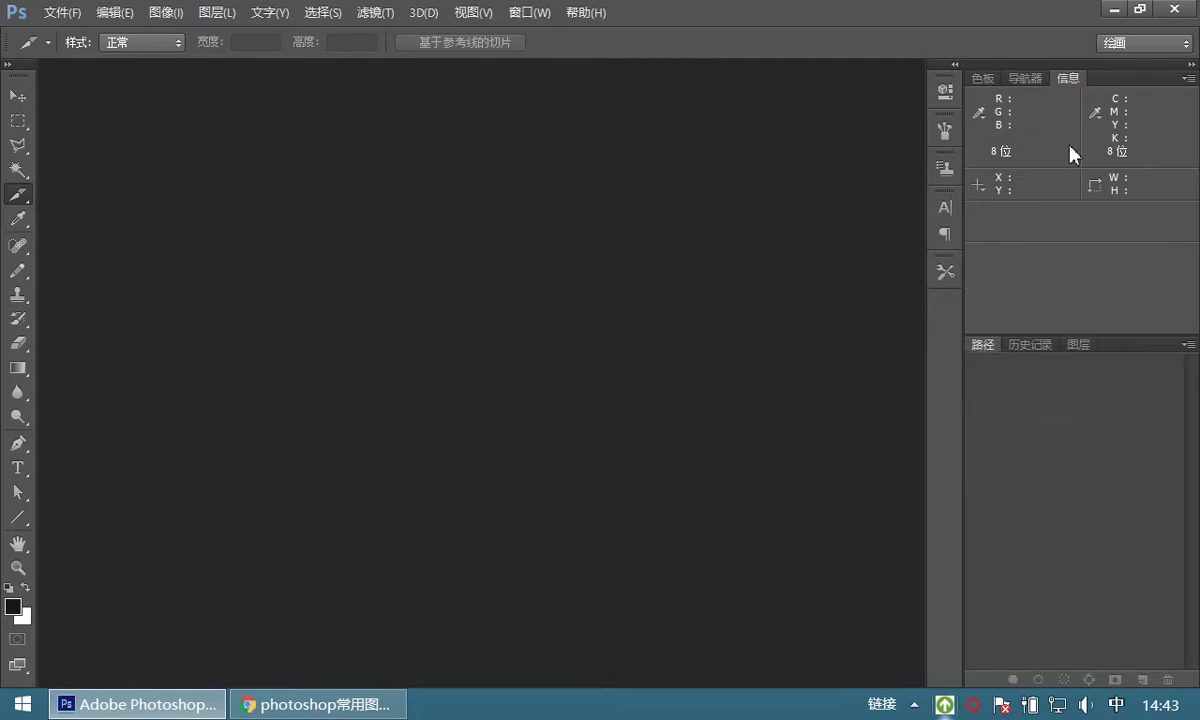
- Reopen the Channels (通道) panel, dock it beside Layers in the same group, and bring the Layers panel forward
left_click(529, 12)
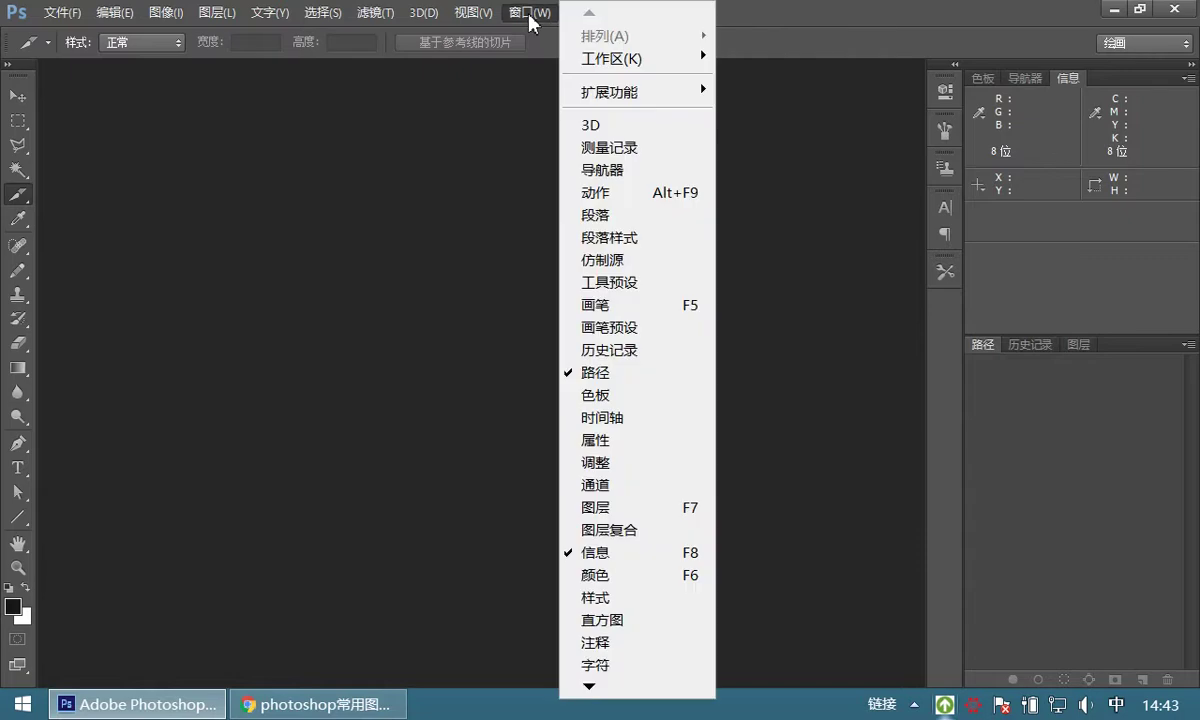
left_click(604, 485)
left_click_drag(464, 243, 1104, 368)
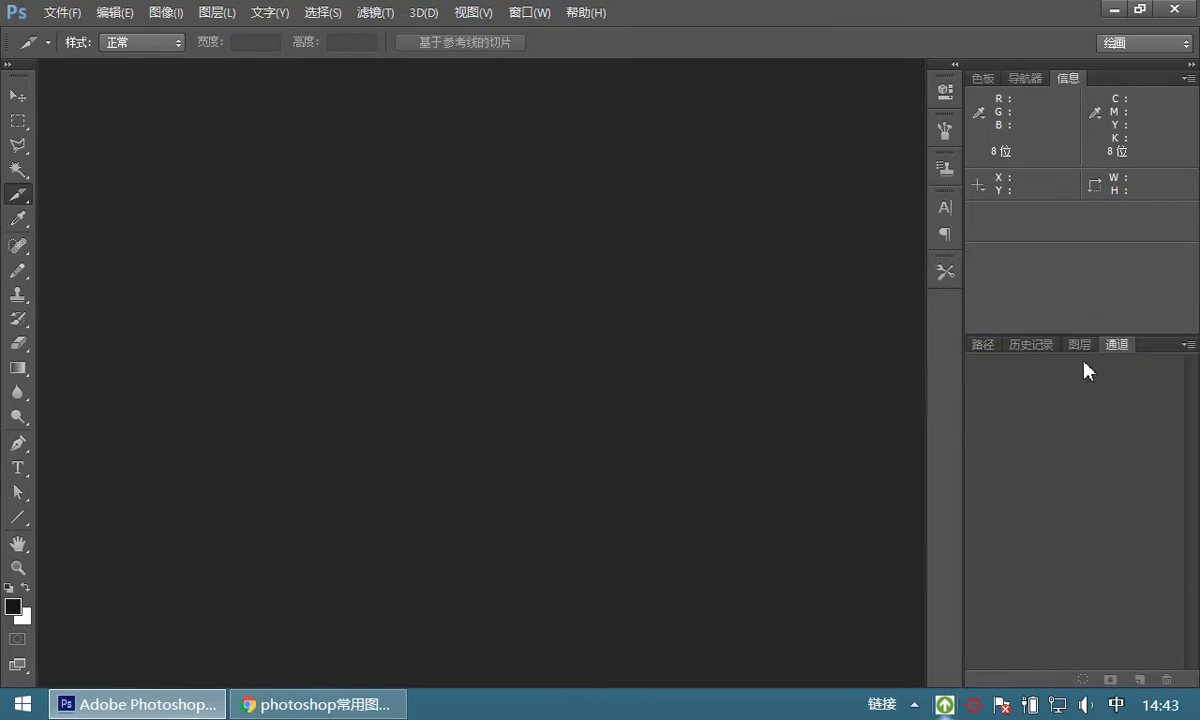
left_click(1070, 346)
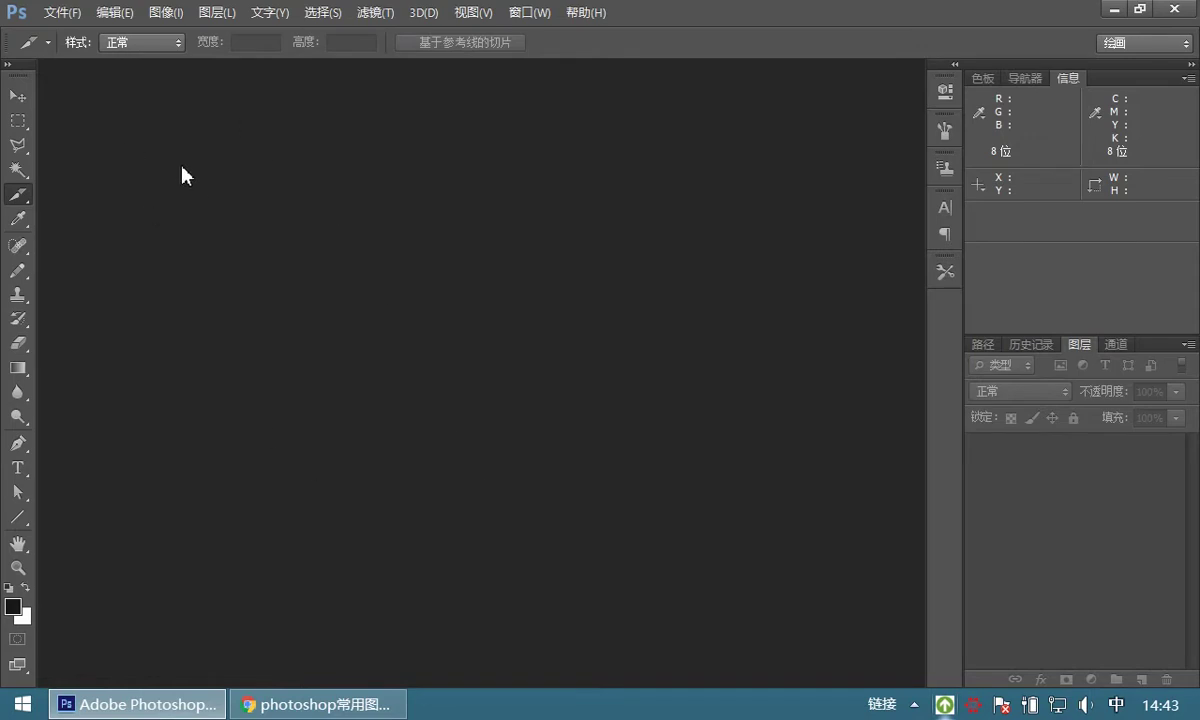
- Open login.psd from the psd folder inside 前端课程资源 / 图片资源
left_click(58, 14)
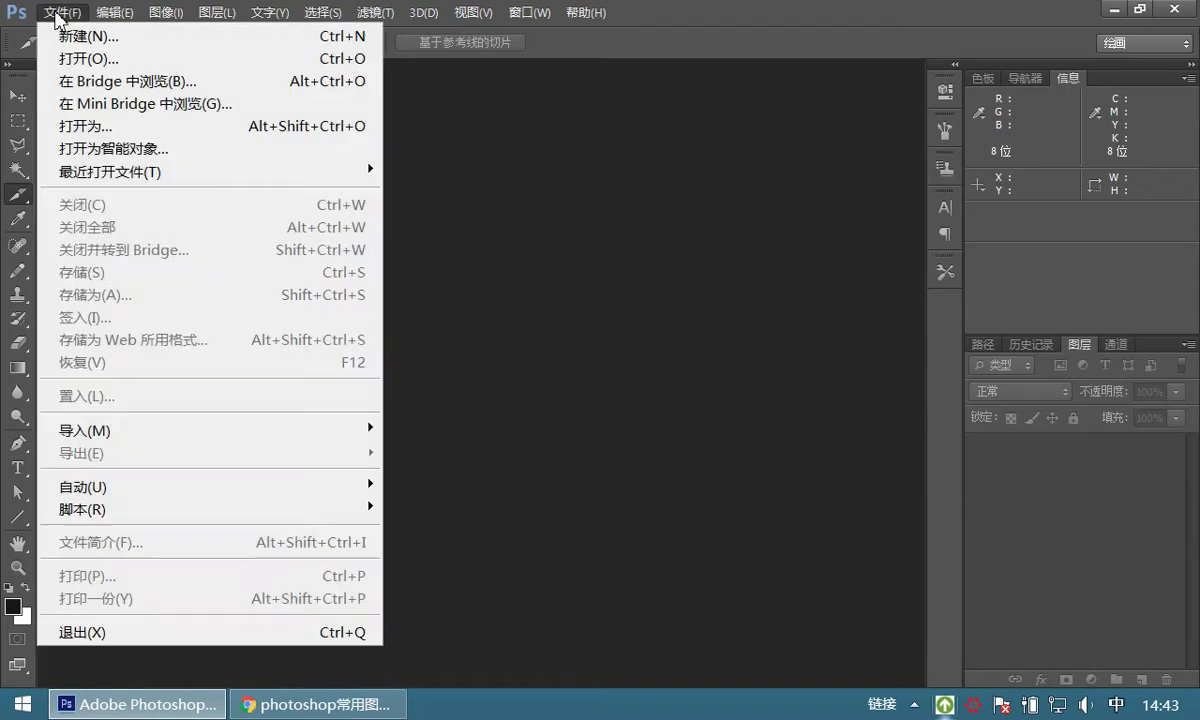
left_click(66, 57)
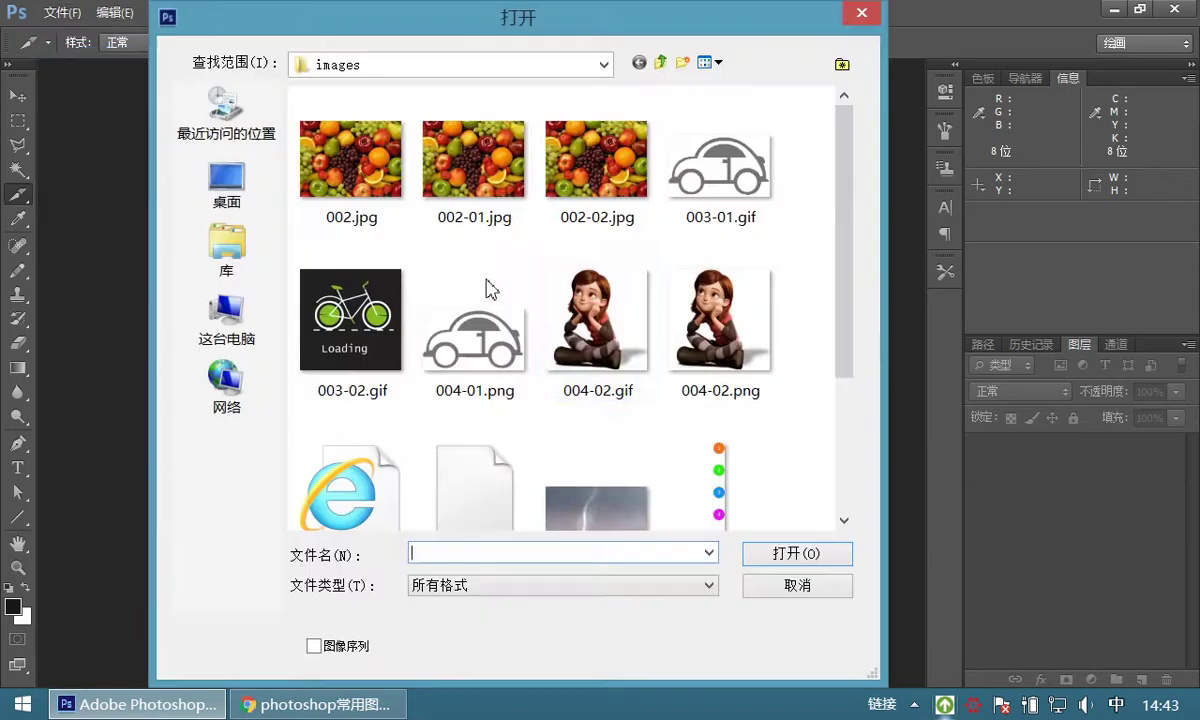
left_click(604, 65)
left_click(350, 496)
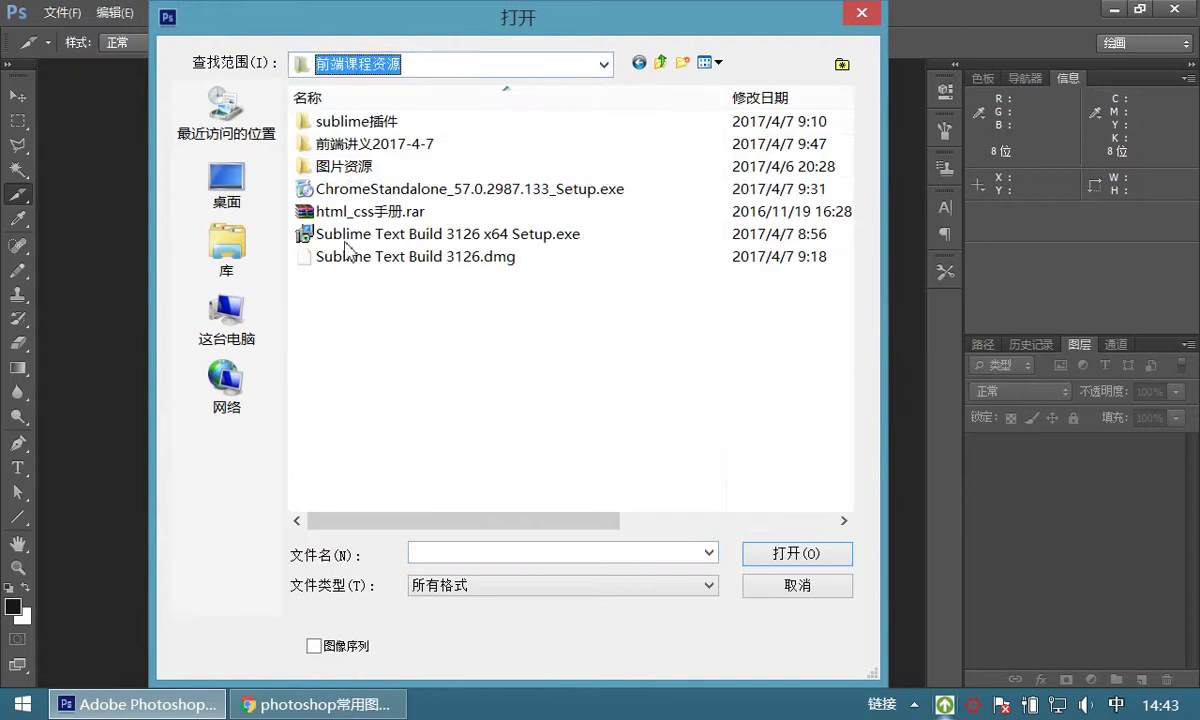
double_click(352, 168)
double_click(327, 144)
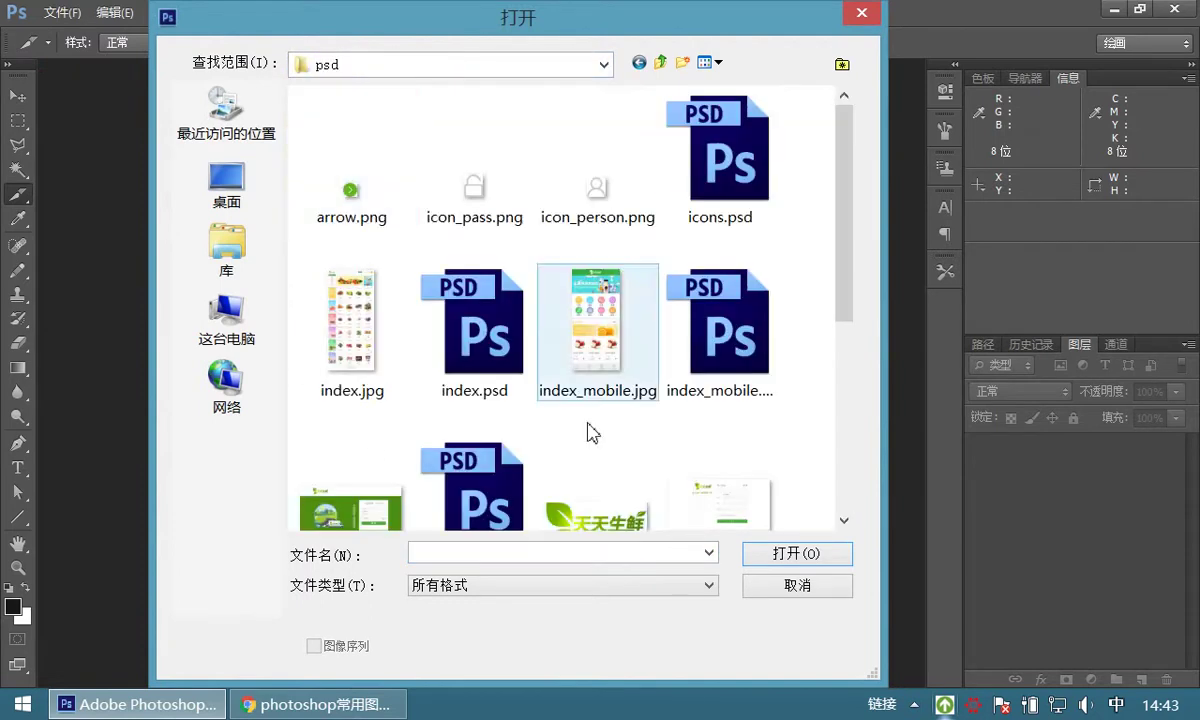
left_click_drag(853, 263, 862, 337)
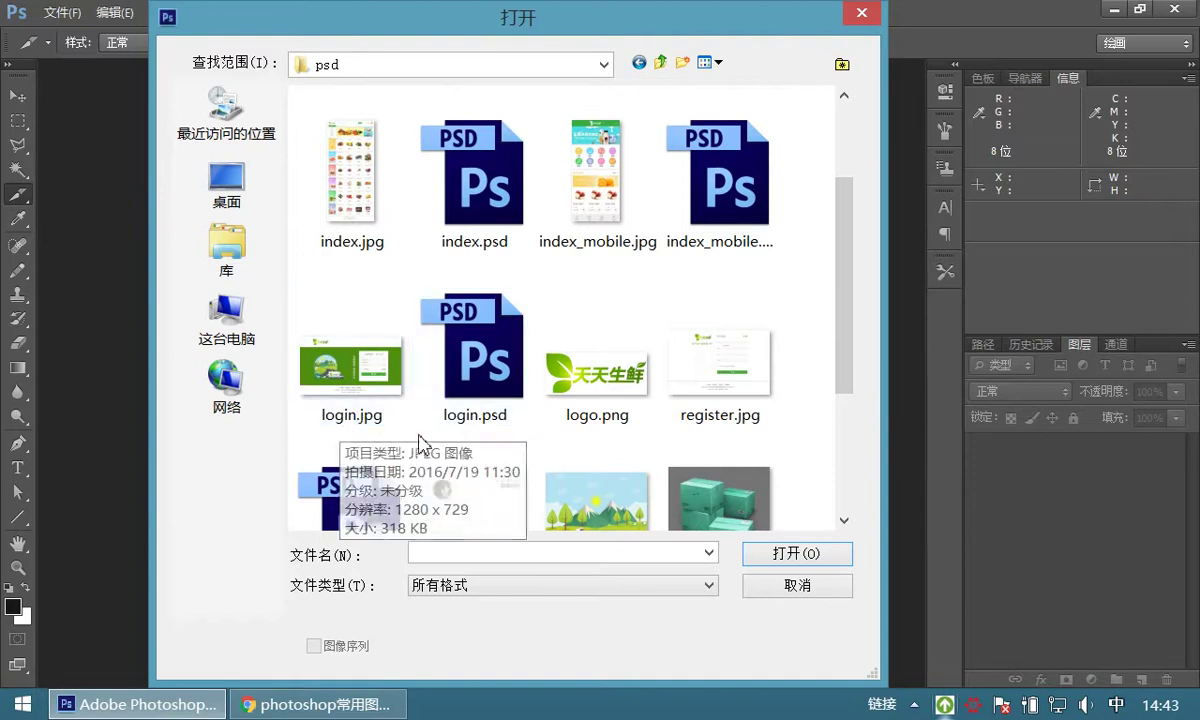
left_click(497, 372)
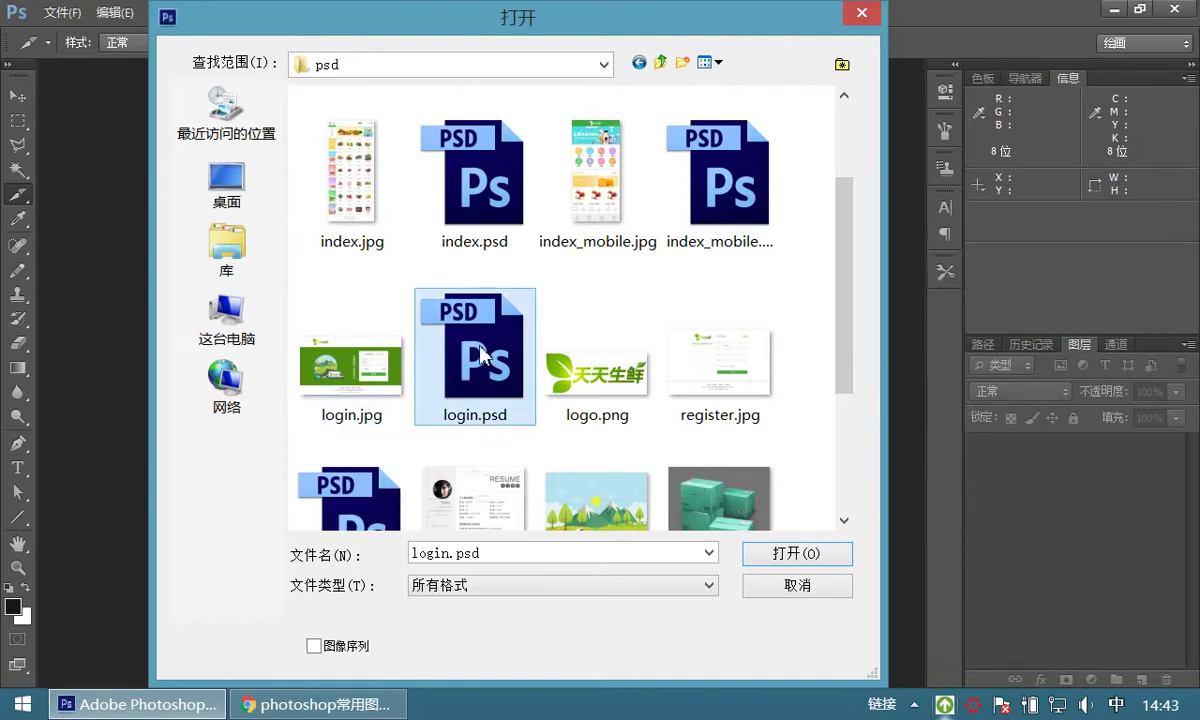
left_click(797, 554)
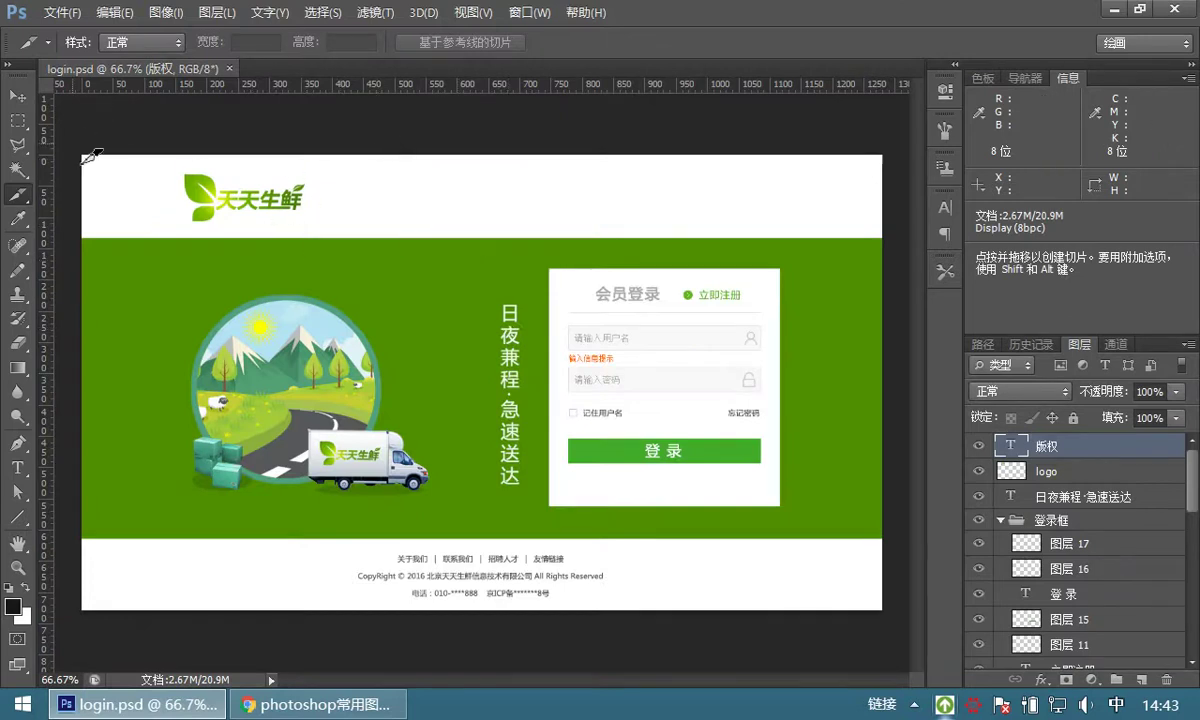
- Review the course notes in Chrome on the Zoom (放缩工具) and Hand (平移工具) tools, then return to Photoshop
left_click(318, 708)
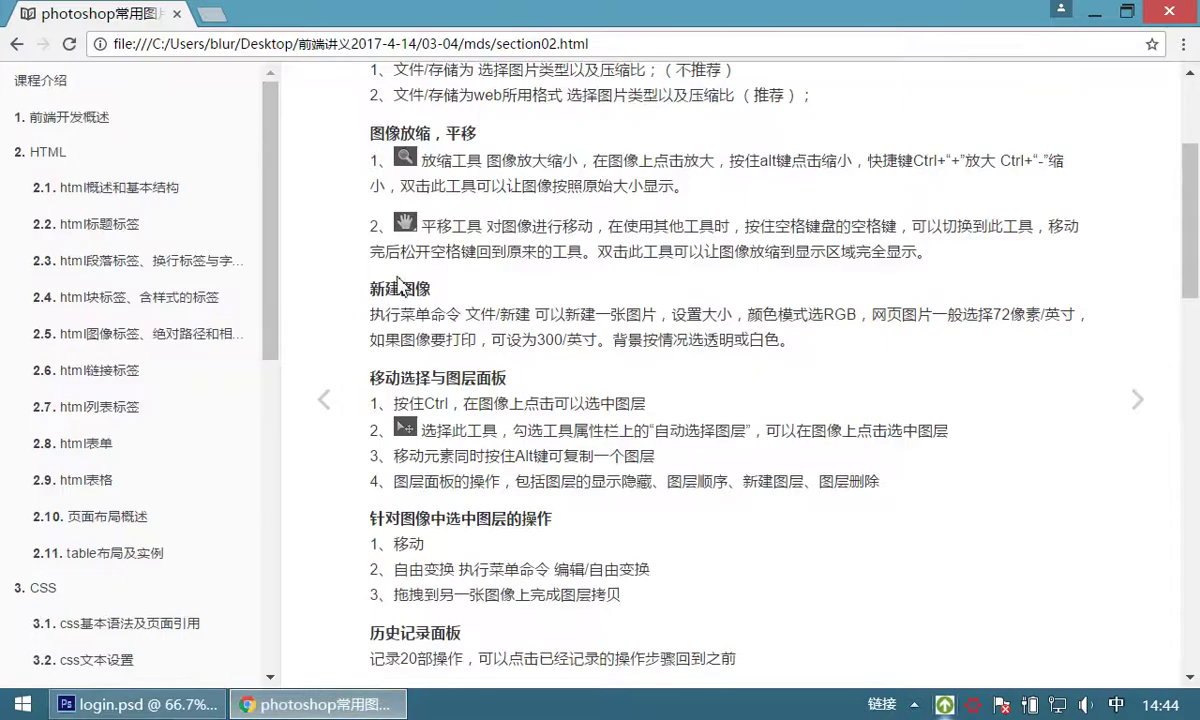
scroll(447, 258, "up", 3)
scroll(448, 250, "down", 1)
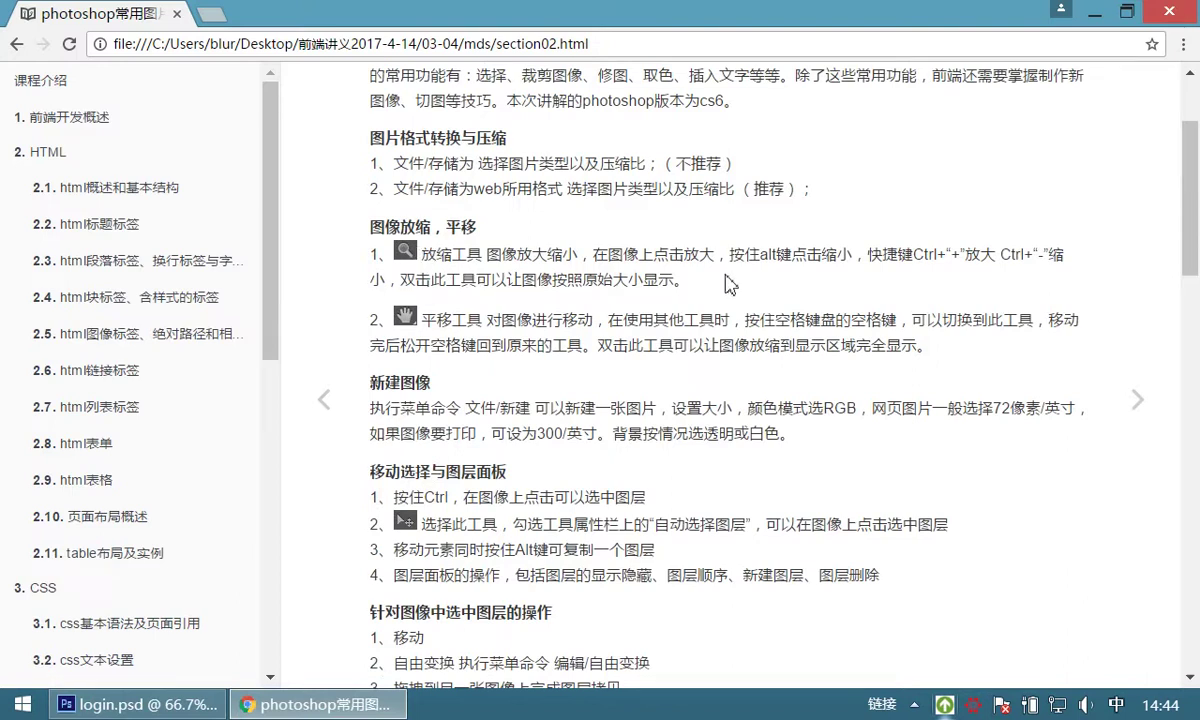
left_click_drag(422, 252, 480, 250)
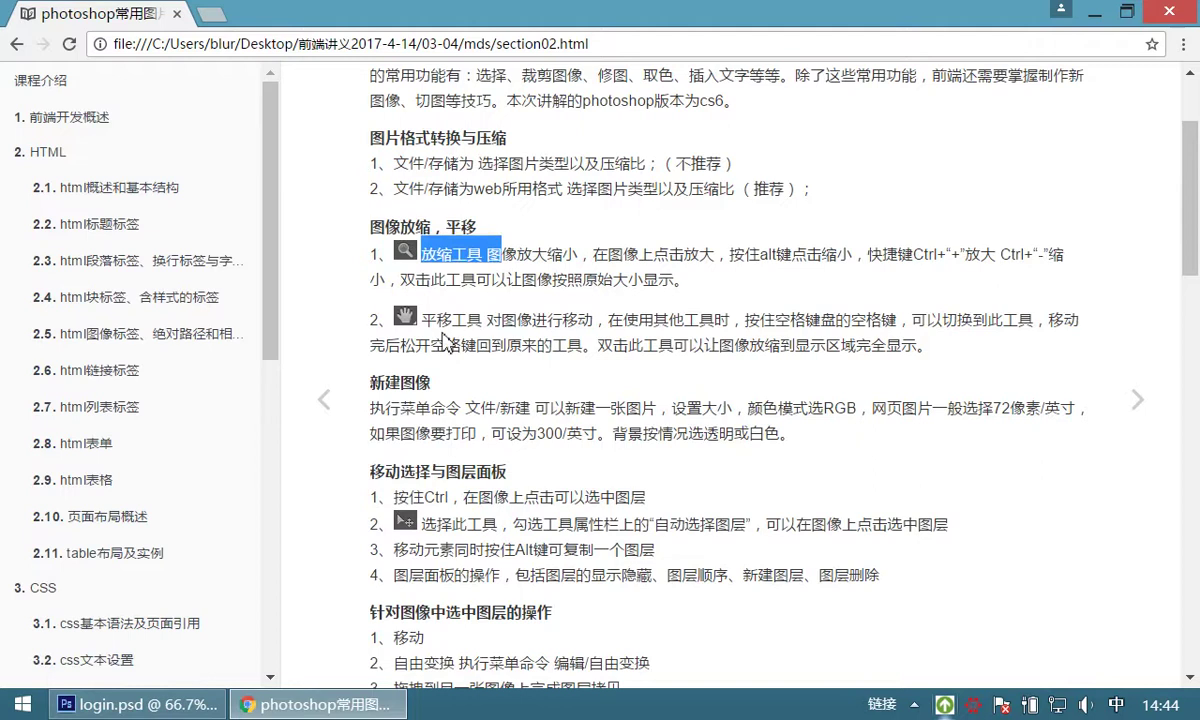
left_click_drag(420, 320, 490, 322)
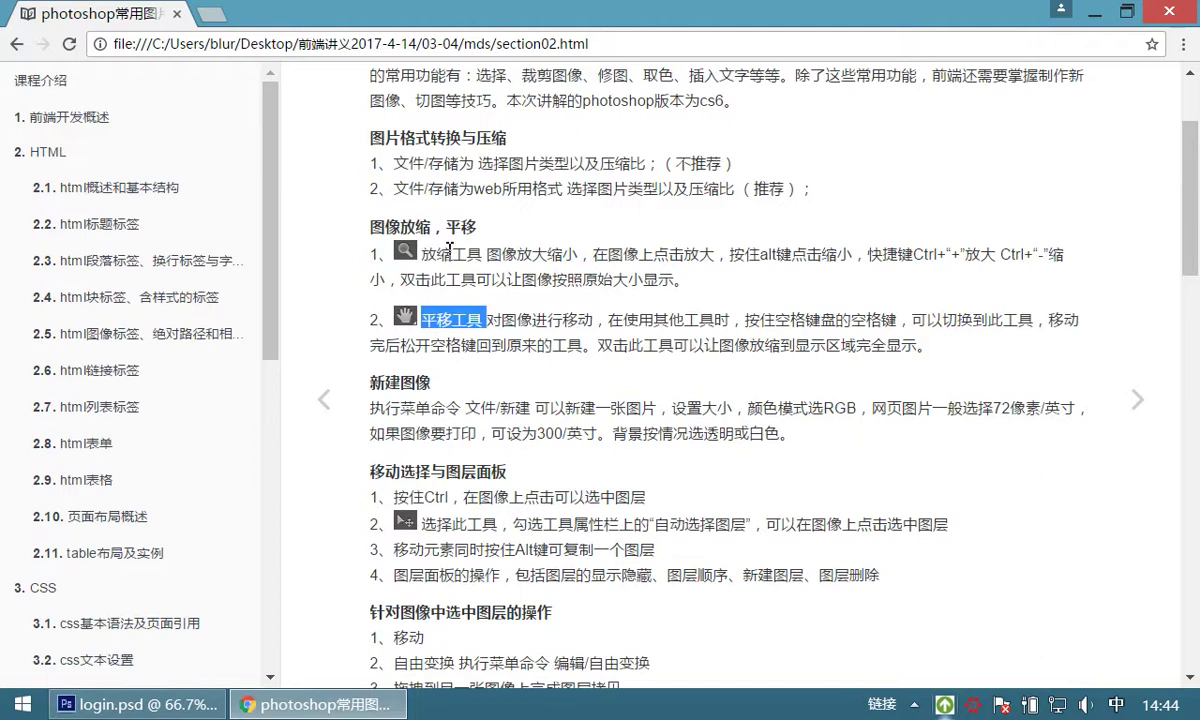
left_click(150, 704)
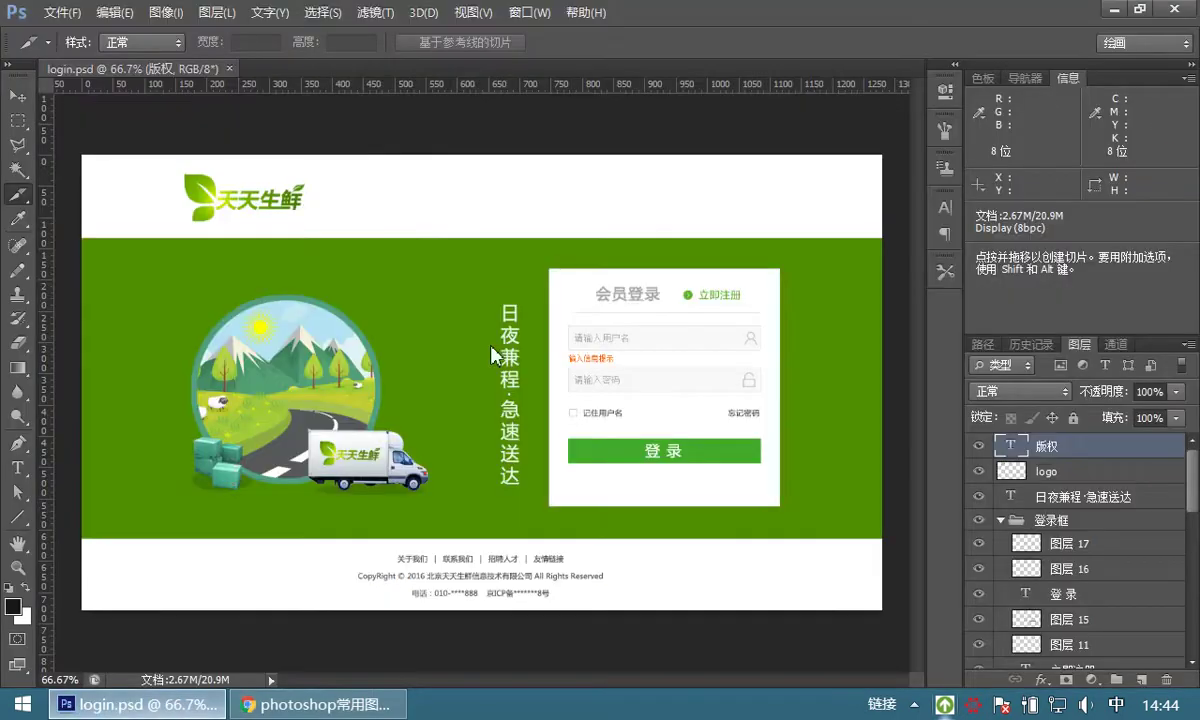
- Activate the Move tool, then outline the Zoom tool in the toolbox with a small screen-capture region and finish the capture
left_click(18, 96)
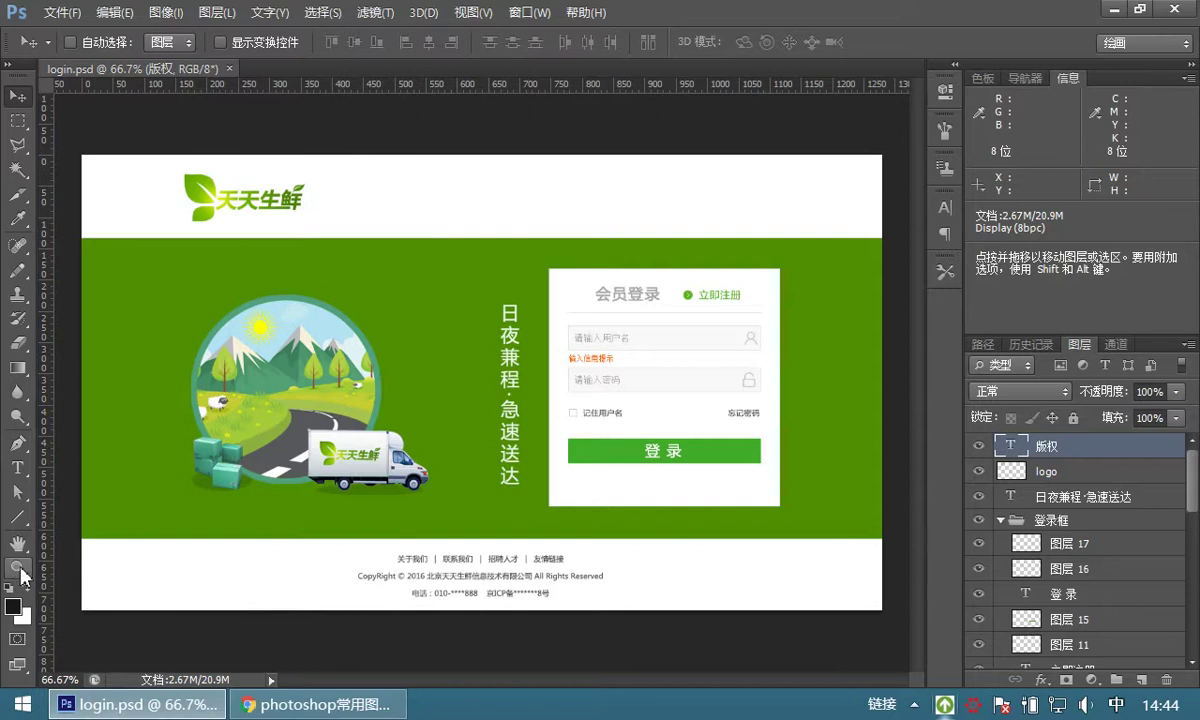
key("alt")
key("ctrl+alt+a")
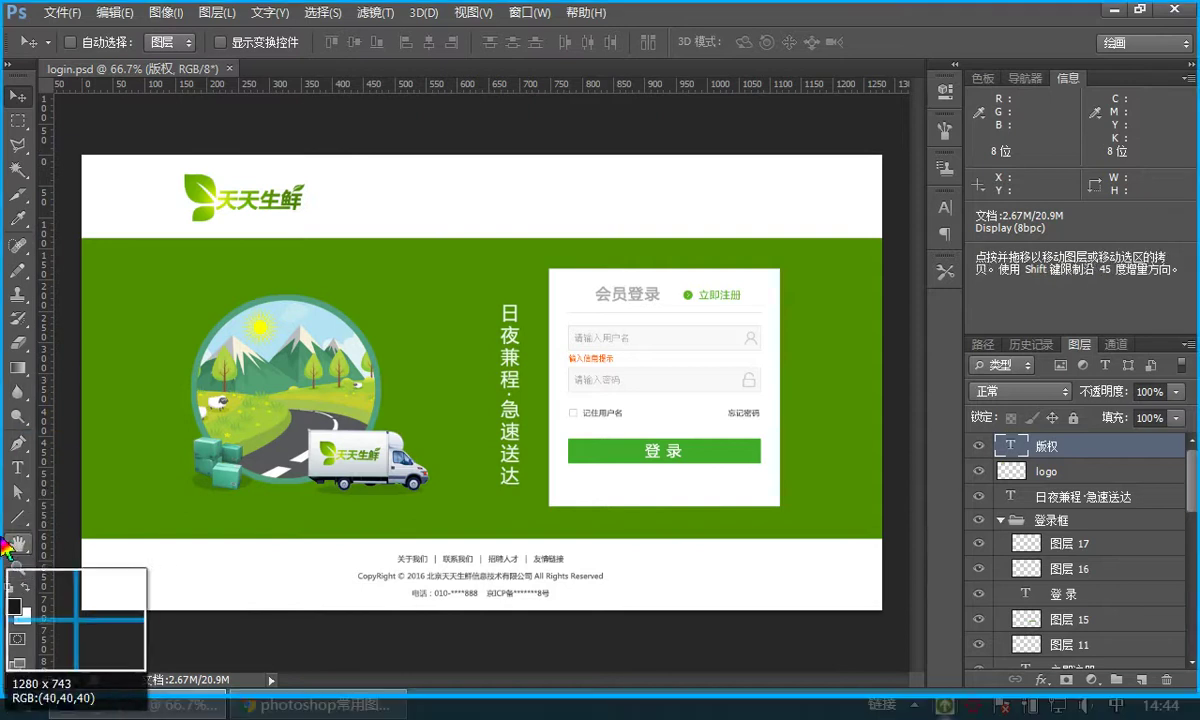
left_click_drag(3, 557, 41, 582)
double_click(20, 572)
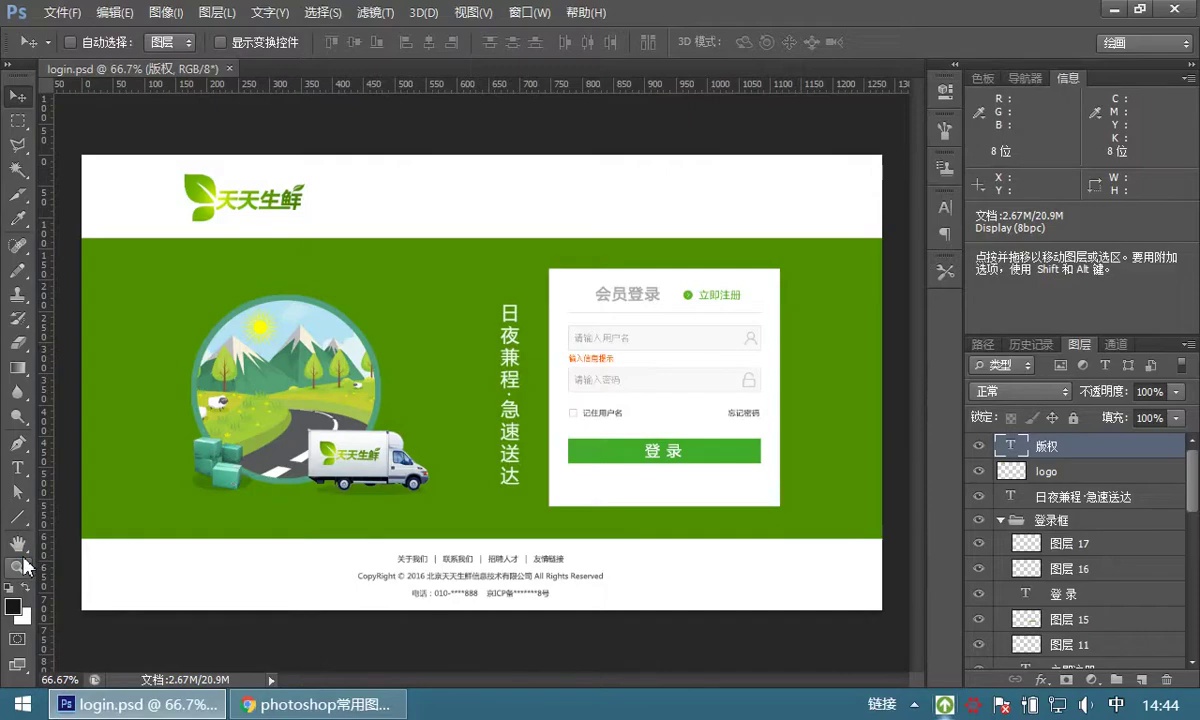
- Magnify the green banner area of login.psd to 1600% with the Zoom tool
left_click(471, 303)
left_click_drag(372, 440, 560, 271)
left_click_drag(485, 348, 522, 313)
left_click(483, 347)
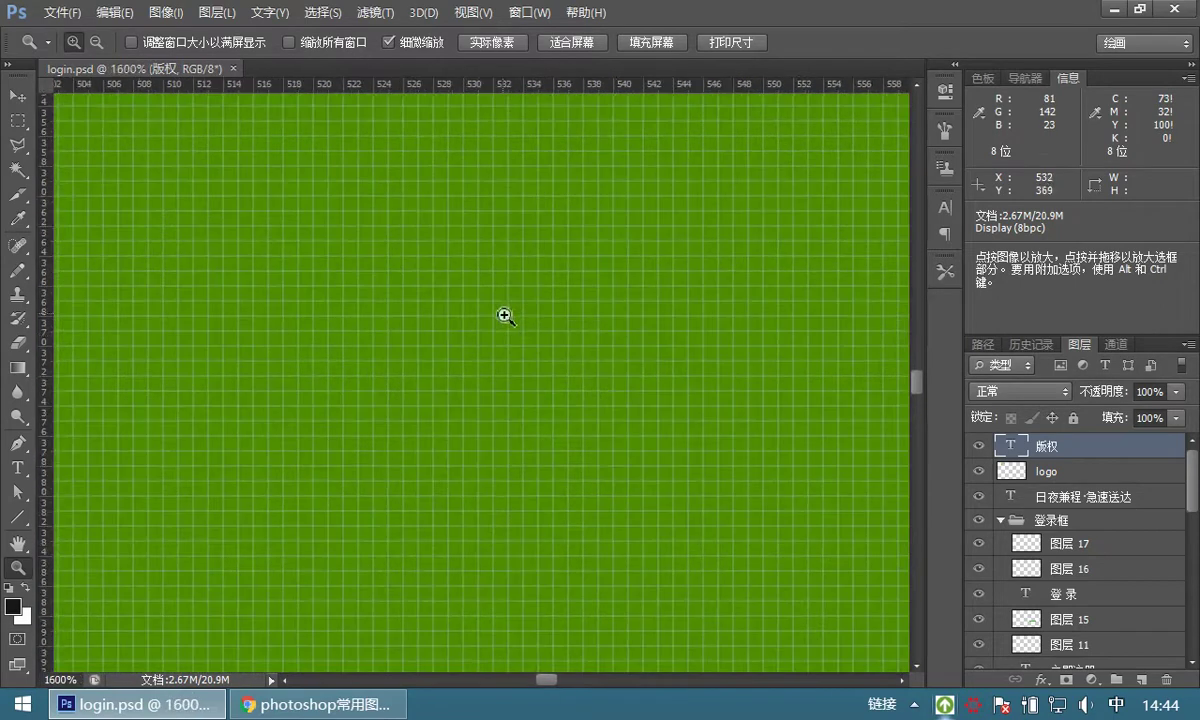
- Zoom login.psd out from the pixel grid with the Zoom tool, then magnify the vertical slogan to 300%
left_click_drag(653, 174, 592, 268)
left_click_drag(473, 372, 573, 328)
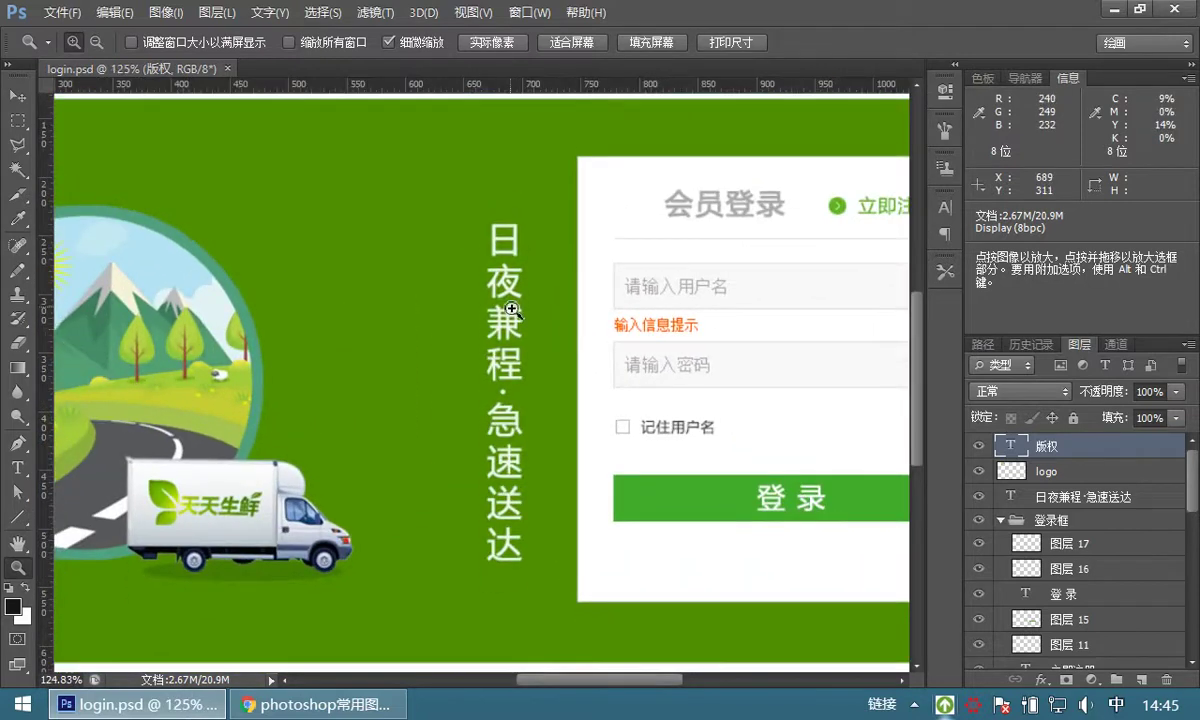
left_click(513, 310)
left_click(520, 295)
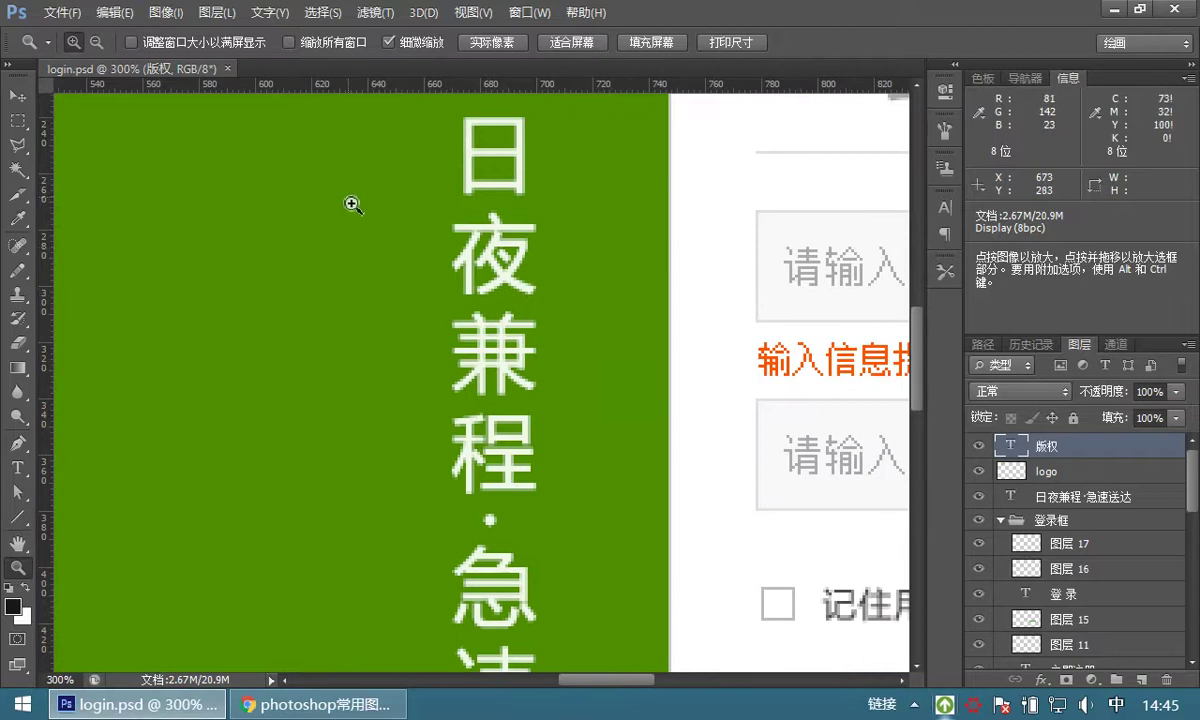
- Outline the Zoom tool's options bar with a wide screen-capture region and finish the capture
key("ctrl+alt+a")
left_click_drag(50, 28, 782, 66)
key("Return")
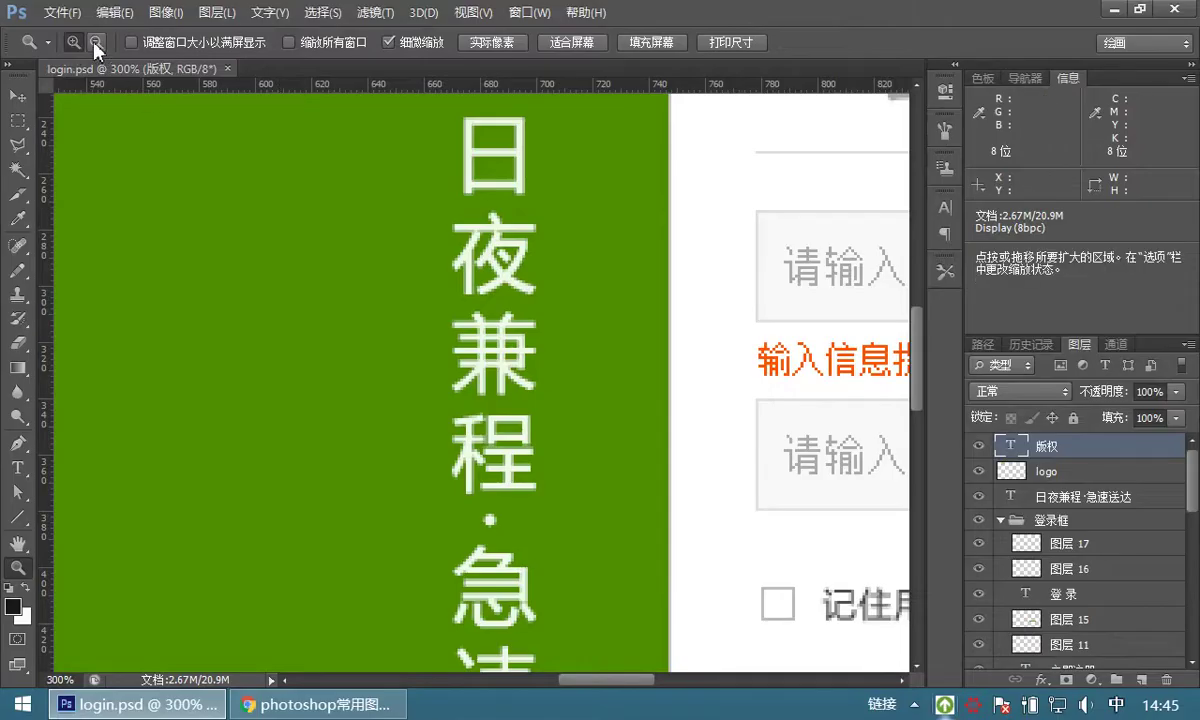
- Set the Zoom tool to zoom-out mode and reduce the login.psd view in several stages
left_click(95, 42)
left_click(352, 242)
left_click(405, 281)
left_click(395, 305)
- Return the Zoom tool to zoom-in mode and scale the view up and back down to 71.7% using scrubby zoom
left_click(72, 42)
left_click(380, 242)
left_click(389, 250)
left_click_drag(509, 249, 573, 277)
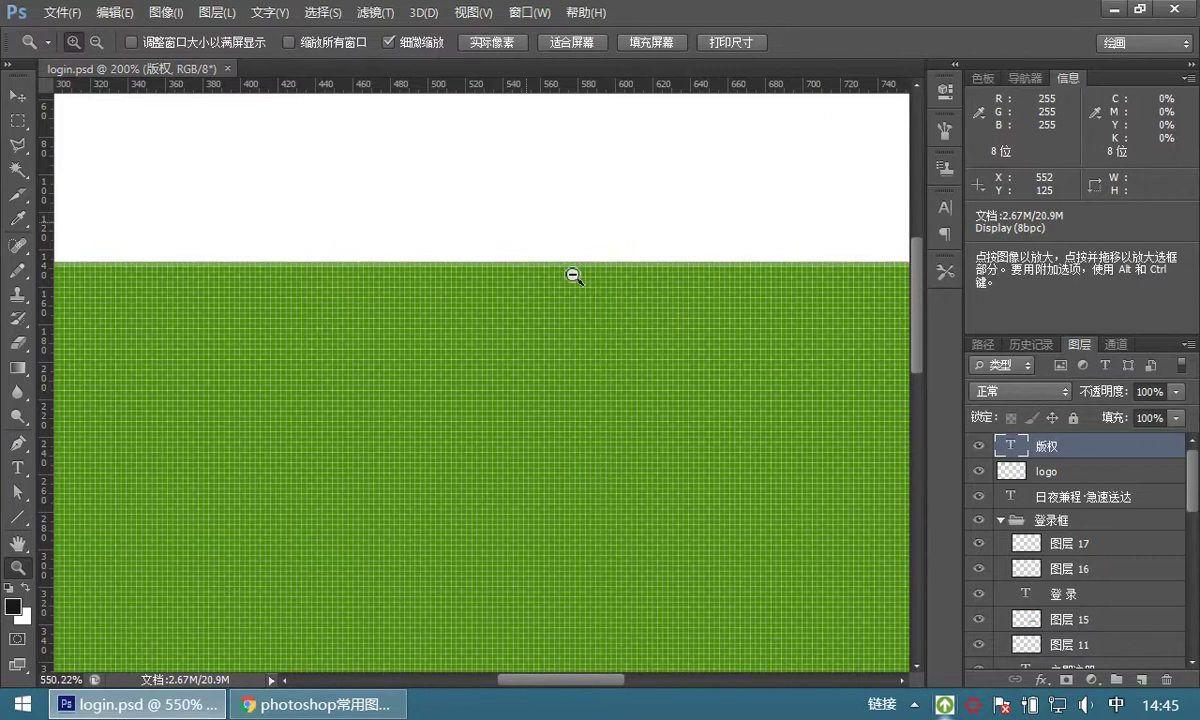
left_click_drag(573, 277, 410, 450)
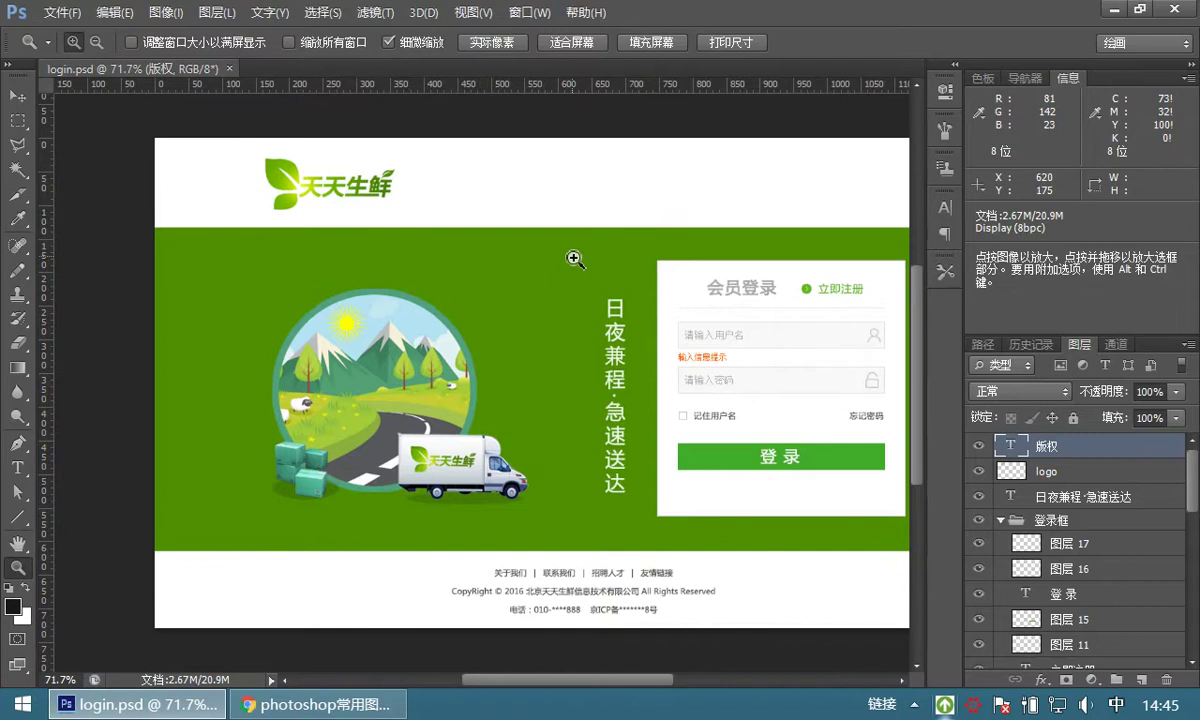
- Show the image at 100%, then raise the magnification in stages to 500%
key("ctrl+1")
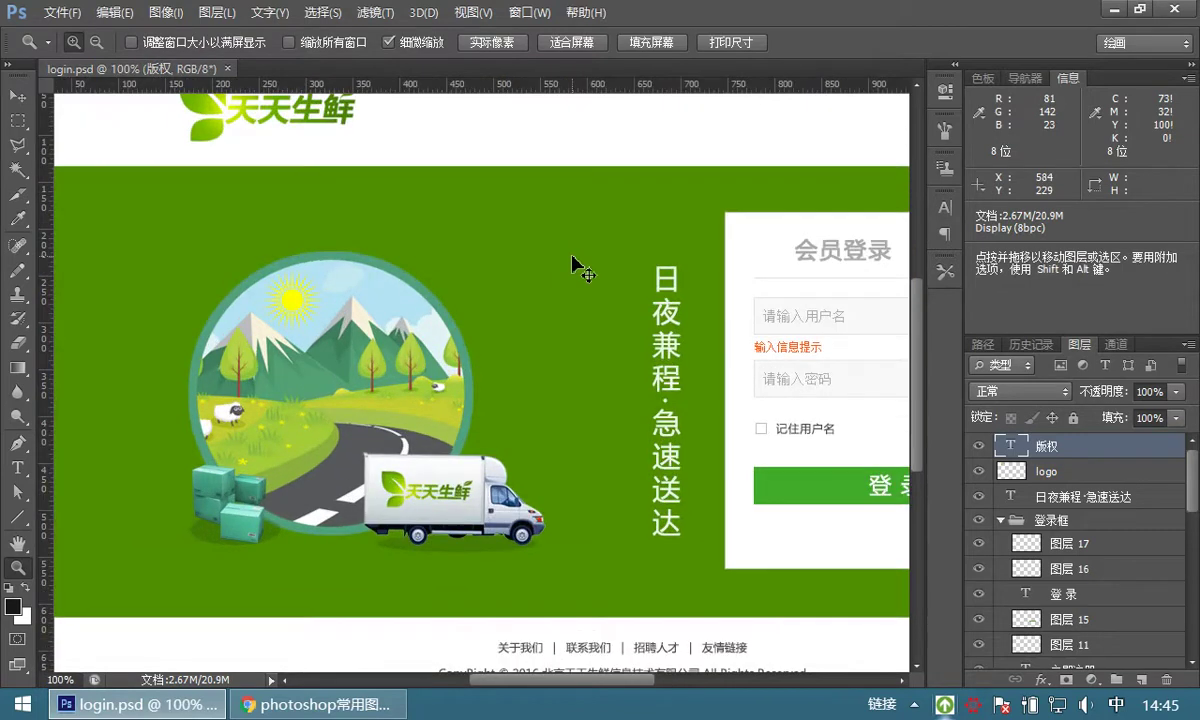
key("ctrl+plus")
key("ctrl+plus")
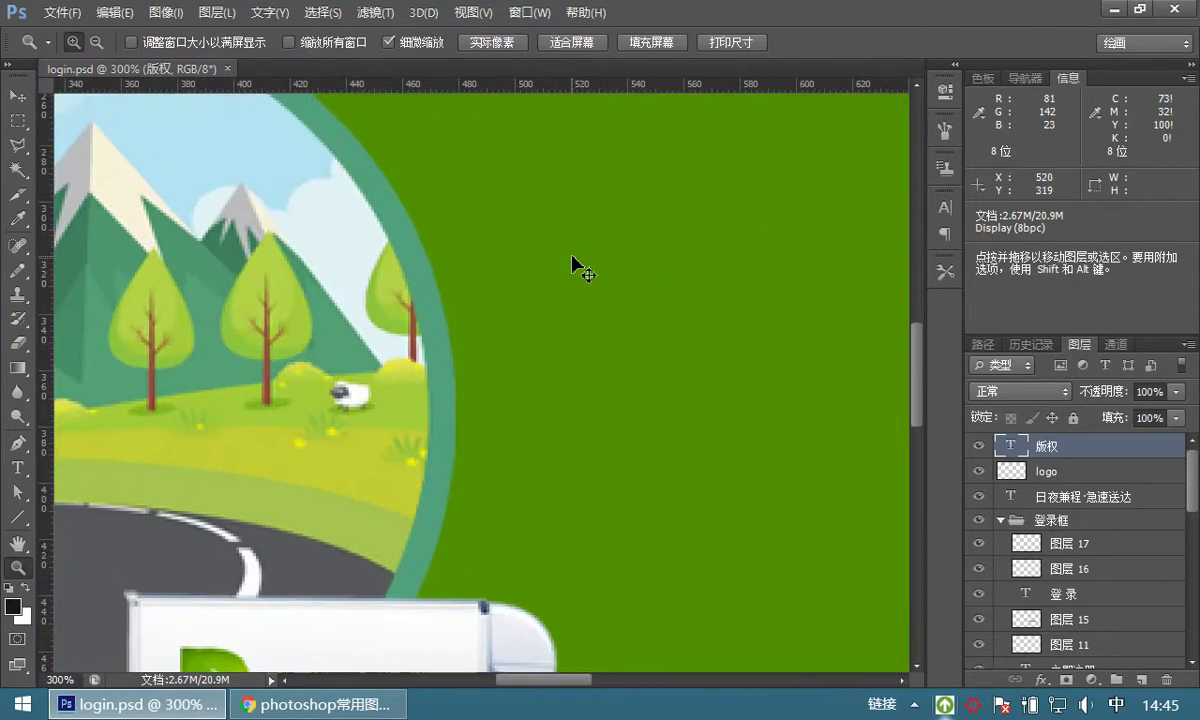
key("ctrl+plus")
key("ctrl+plus")
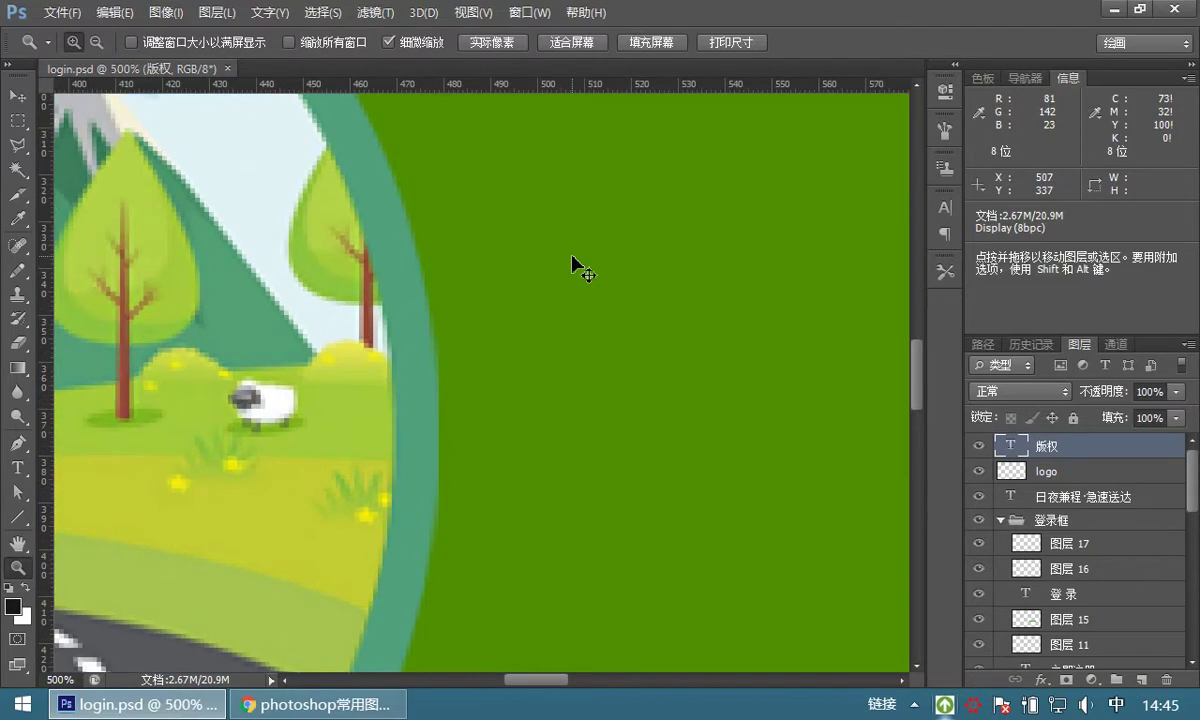
- Lower the magnification in stages to 66.7% to fit the whole login page in the window
key("ctrl+minus")
key("ctrl+minus")
key("ctrl+minus")
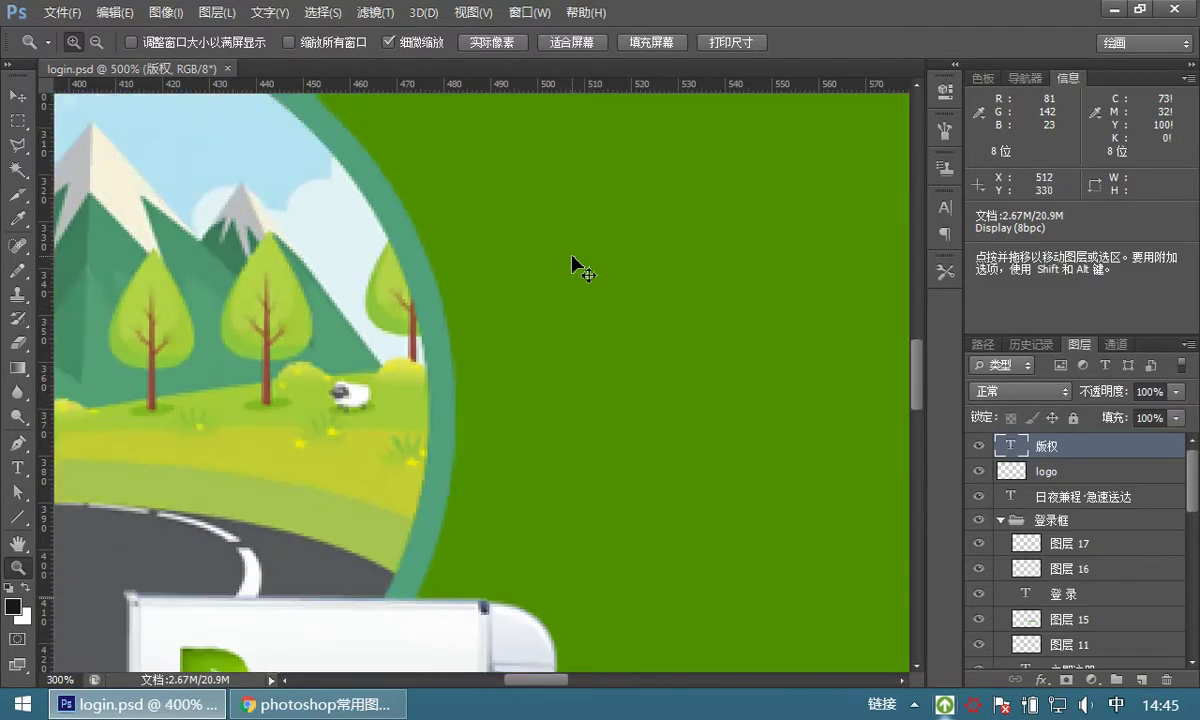
key("ctrl+minus")
key("ctrl+minus")
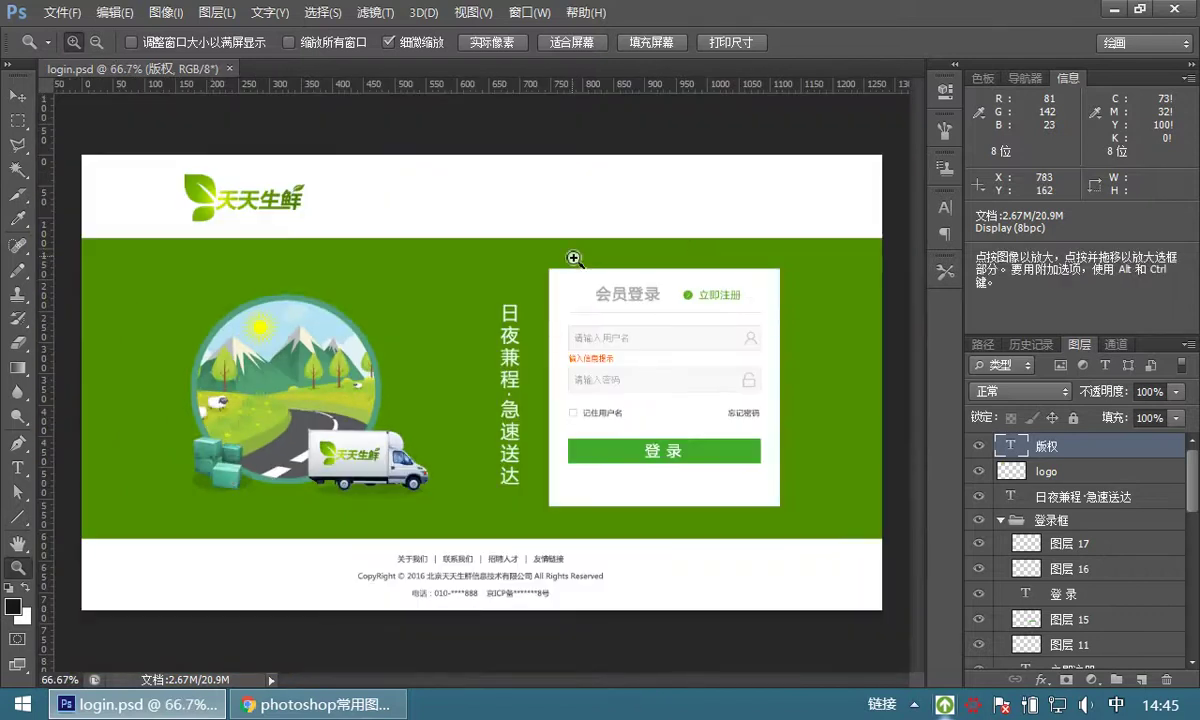
- Magnify the page in stages to 300%, then reduce it in stages to 50%
key("ctrl+plus")
key("ctrl+plus")
key("ctrl+plus")
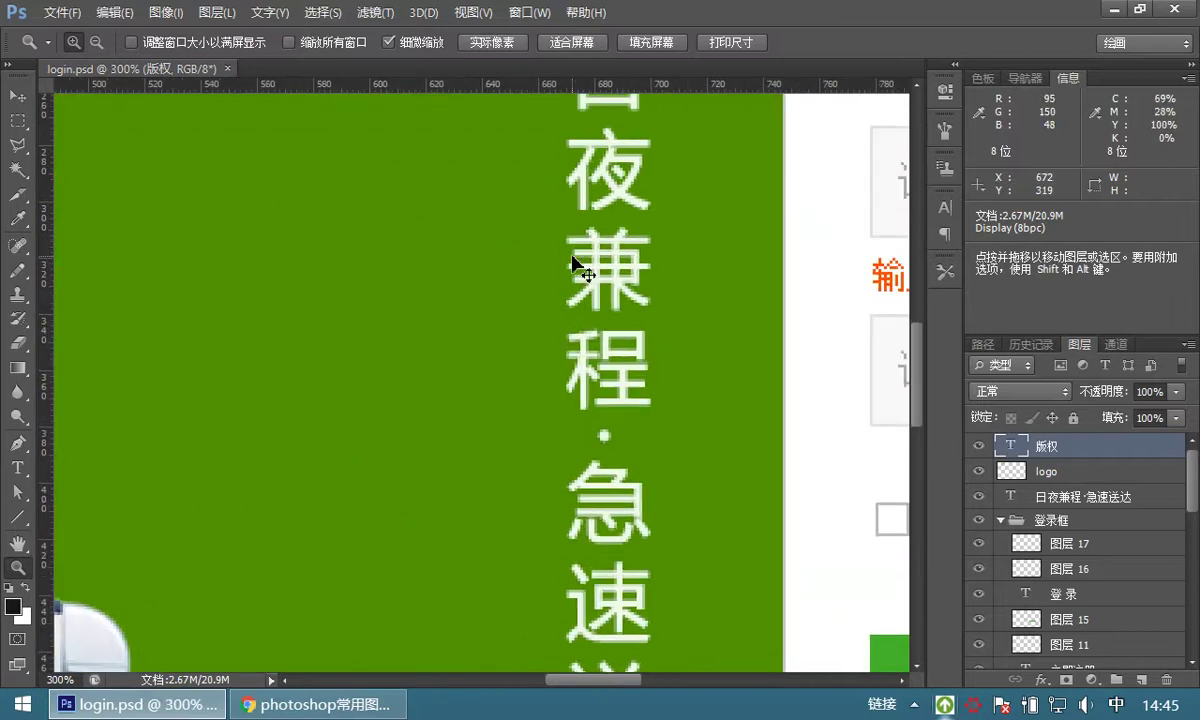
key("ctrl+minus")
key("ctrl+minus")
key("ctrl+minus")
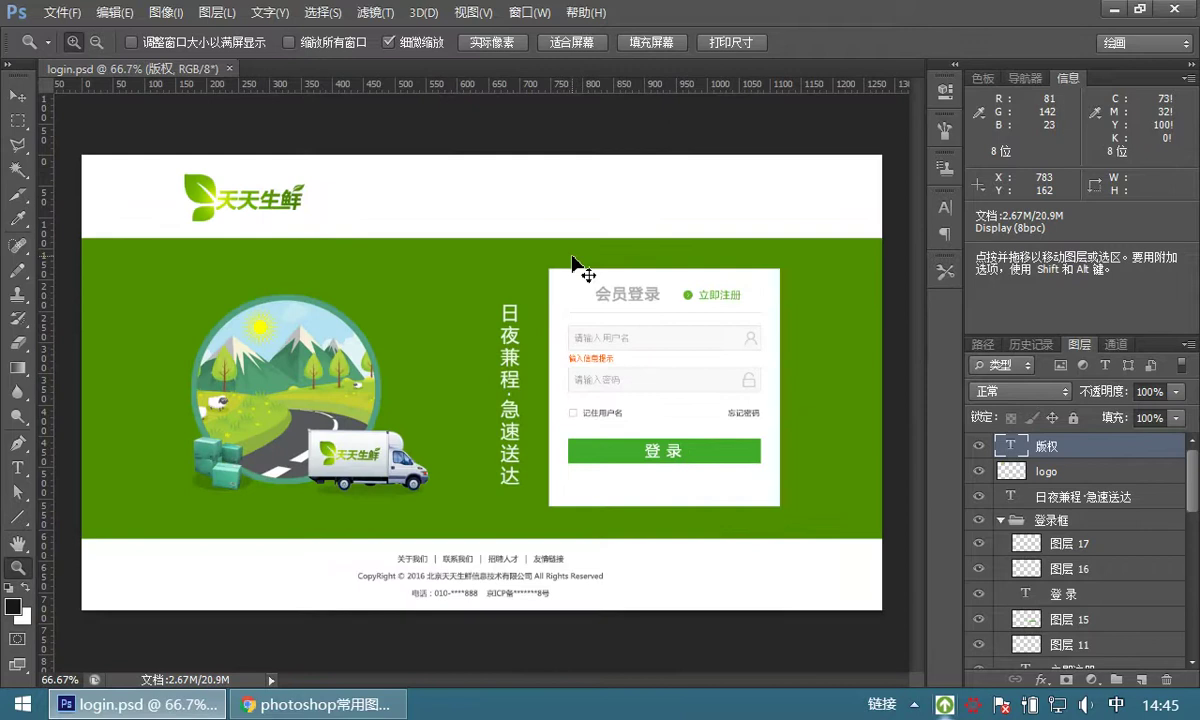
key("ctrl+minus")
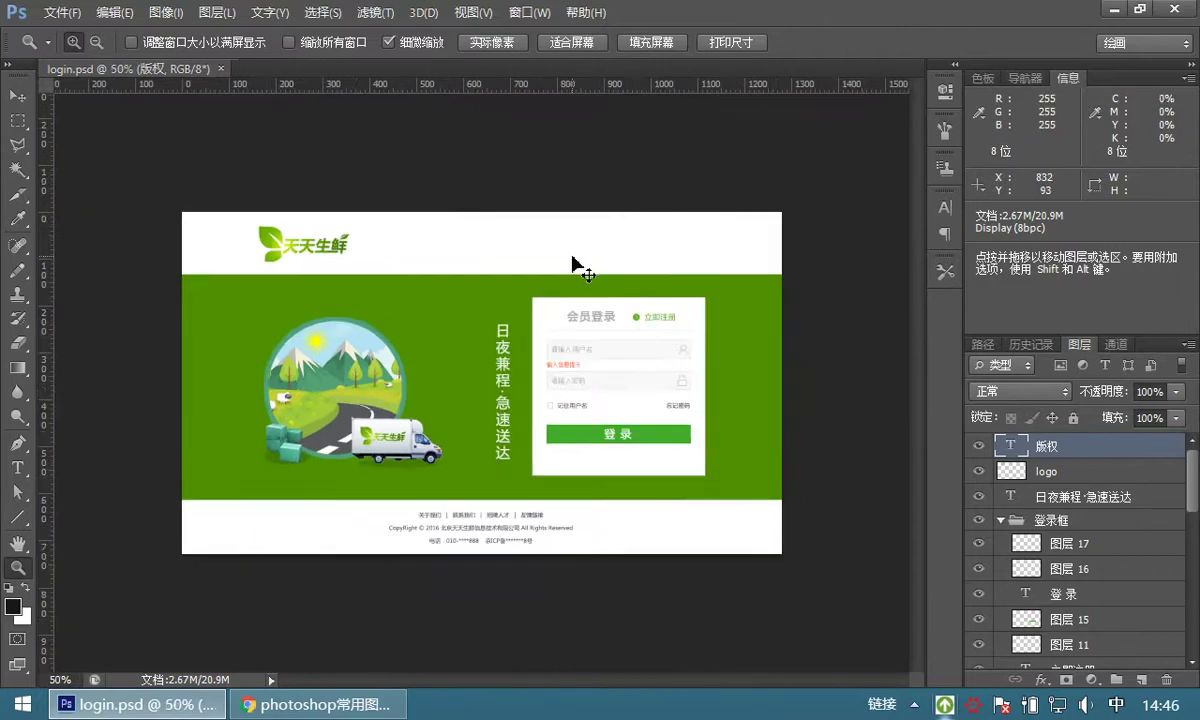
- Alternate the page's magnification between 100% and 50%, finishing at 100%
key("ctrl+plus")
key("ctrl+plus")
key("ctrl+plus")
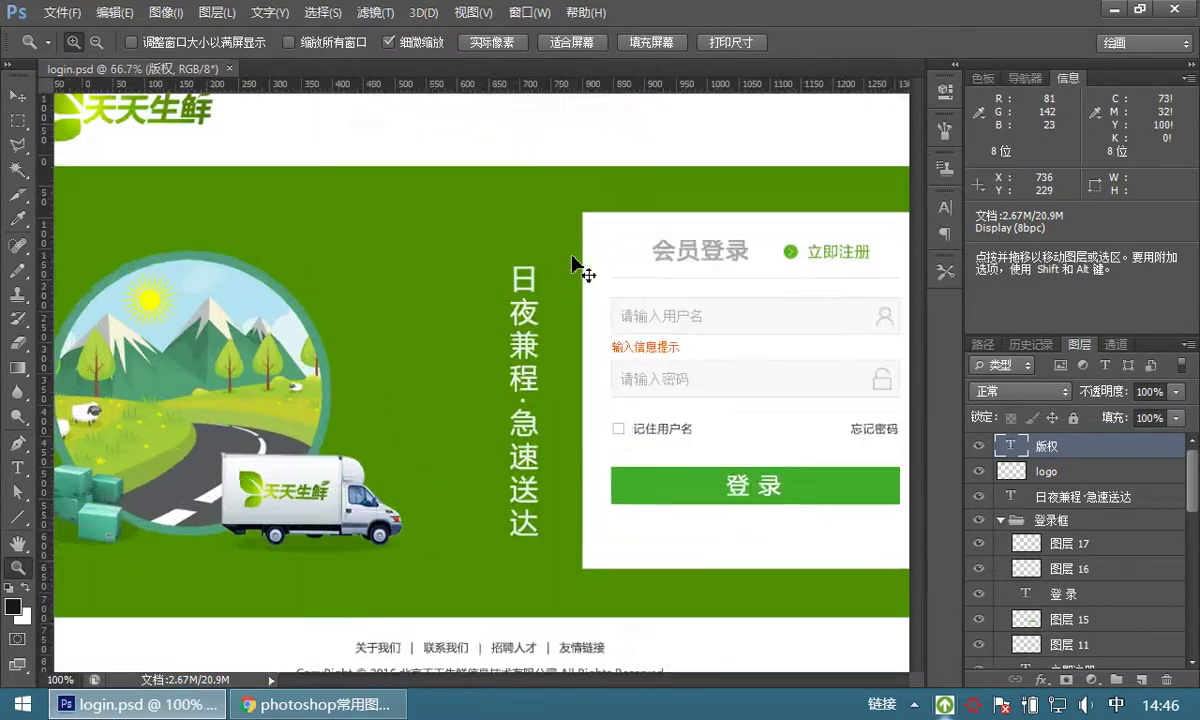
key("ctrl+minus")
key("ctrl+minus")
key("ctrl+minus")
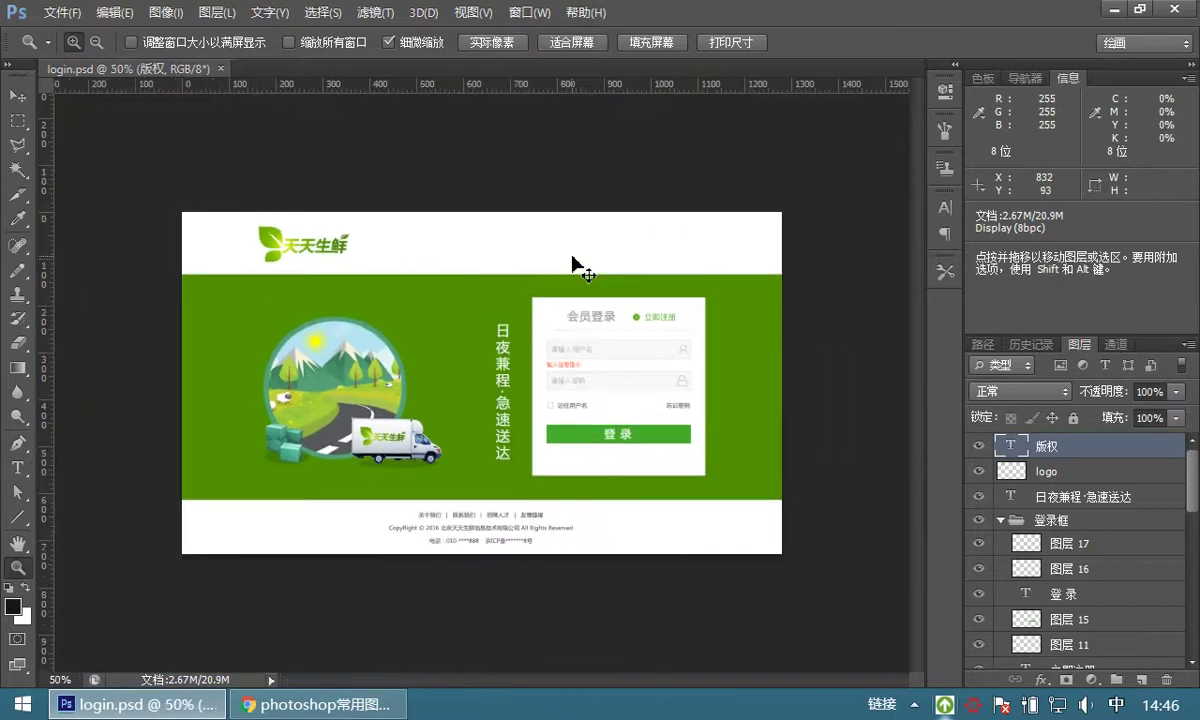
key("ctrl+plus")
key("ctrl+plus")
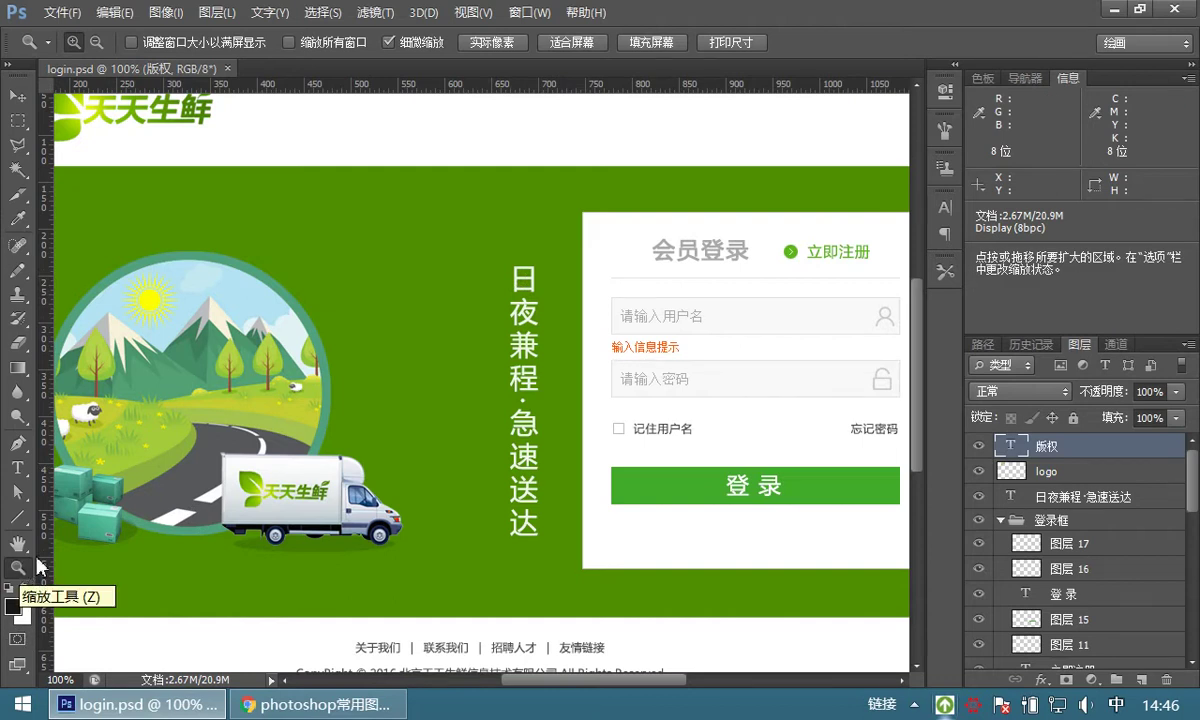
- Magnify the page to about 435% with scrubby zoom, then reset it to 100% and pan across the page
left_click_drag(442, 362, 556, 245)
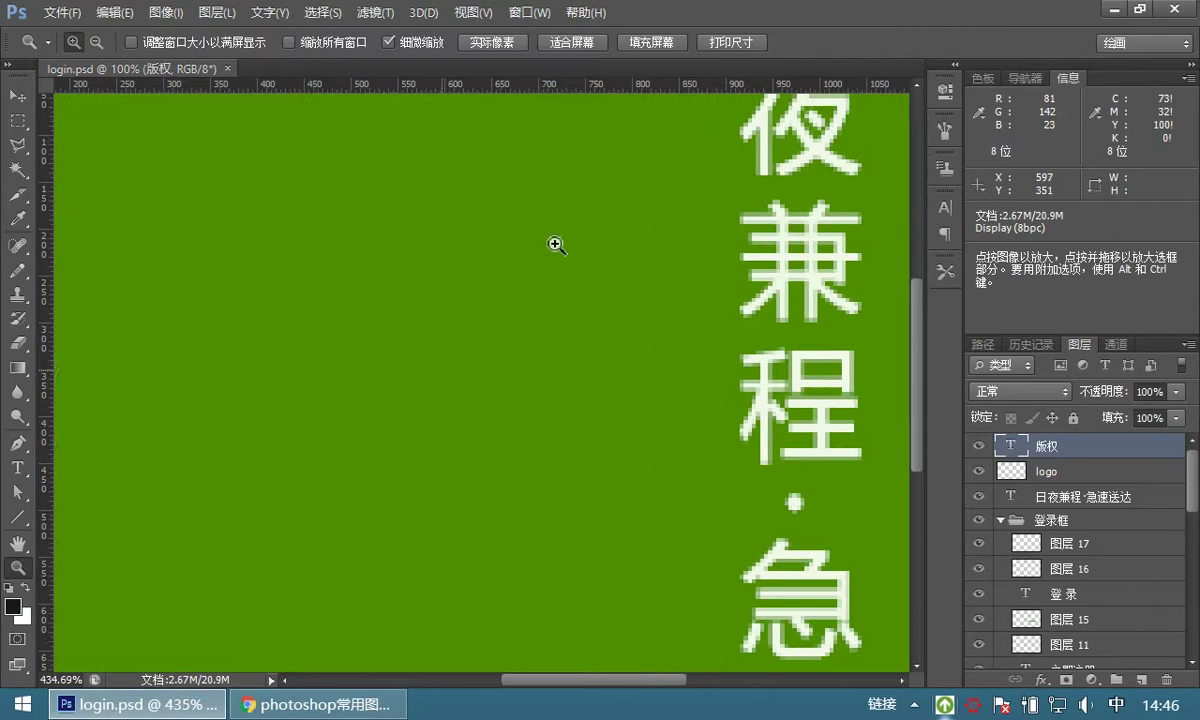
double_click(15, 570)
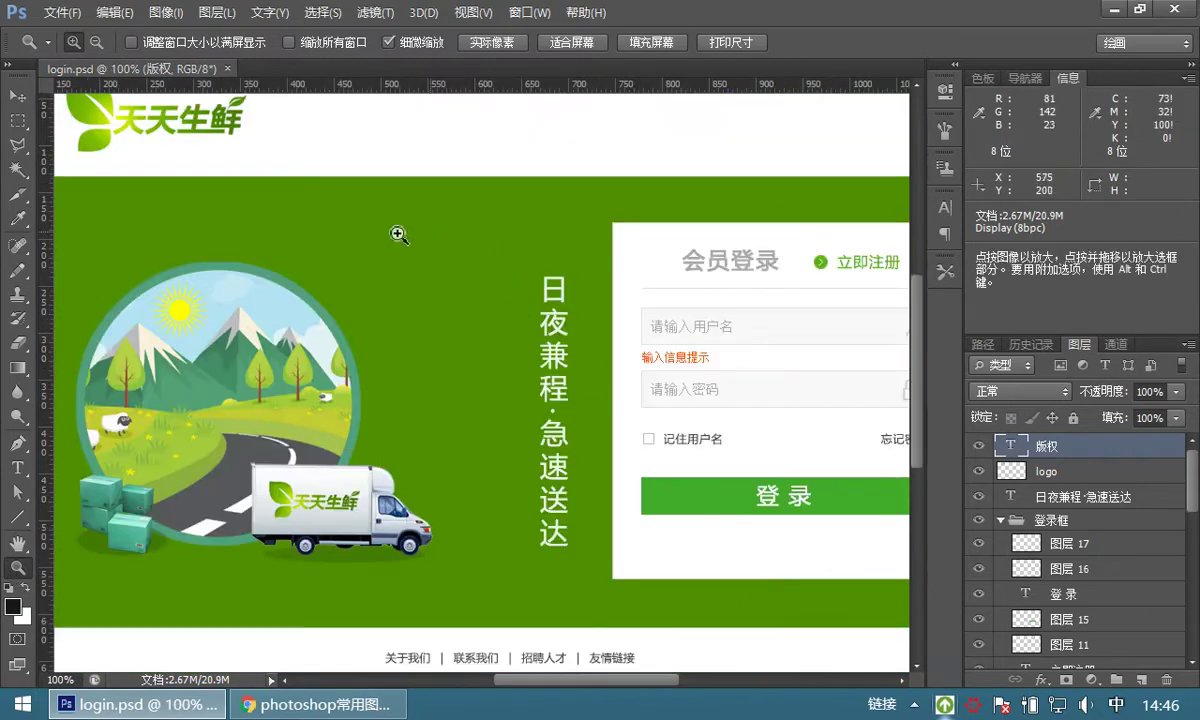
left_click_drag(442, 276, 407, 220)
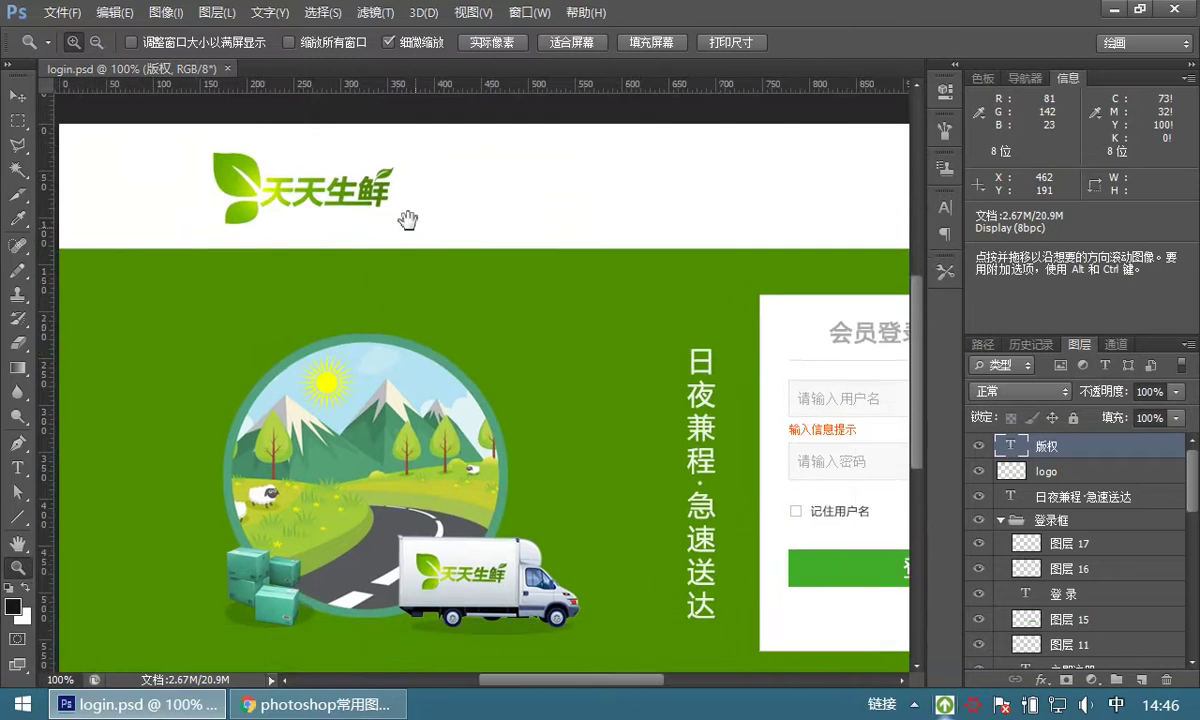
left_click_drag(521, 281, 496, 300)
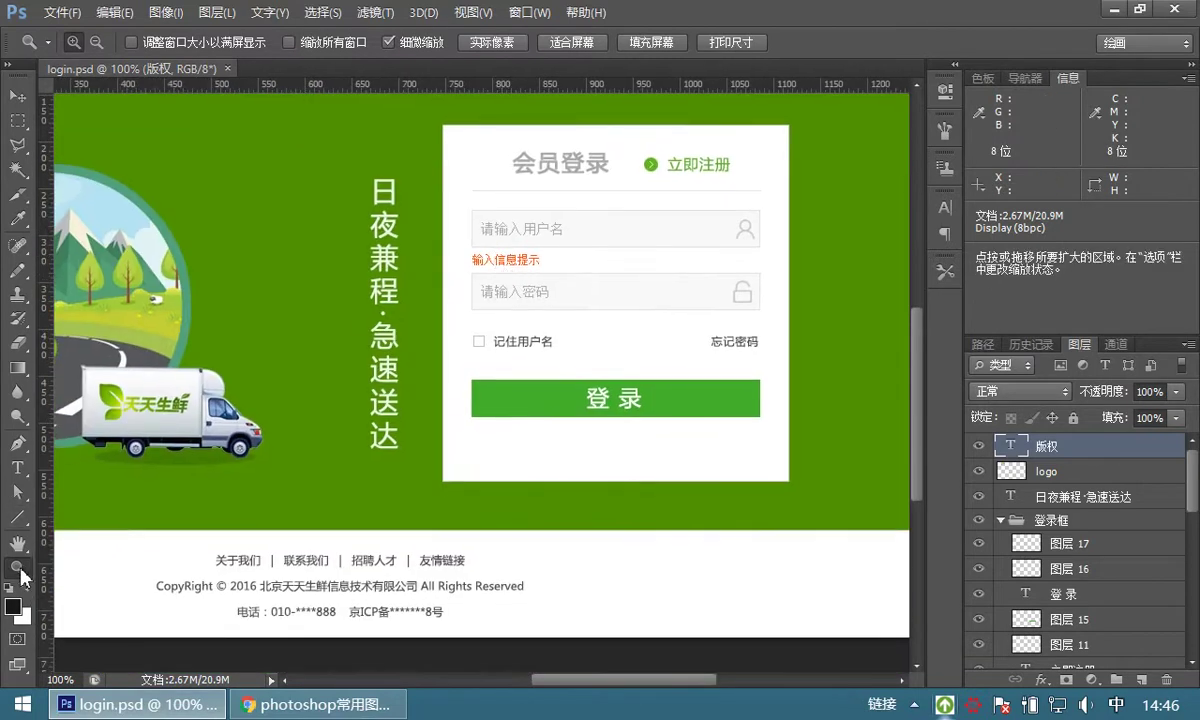
- Zoom in on the slogan to 300% and out to about 26%, then reset to 100% and pan the page
left_click(361, 340)
left_click(405, 318)
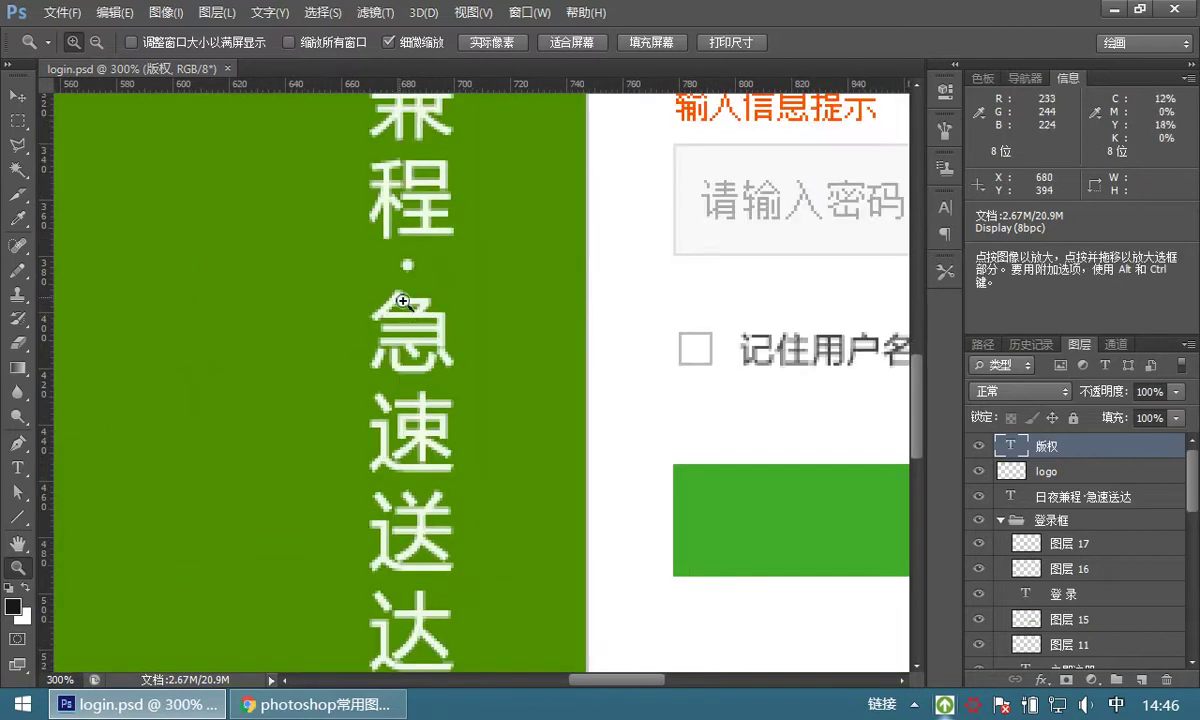
left_click_drag(446, 333, 94, 485)
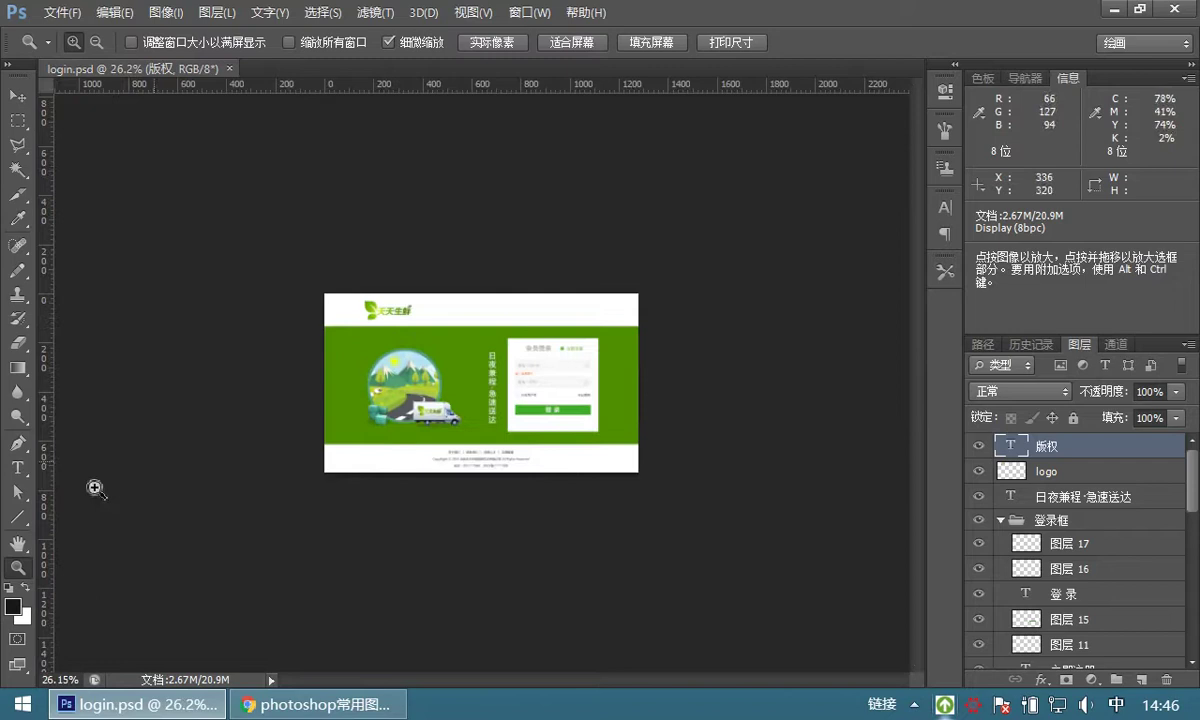
double_click(14, 572)
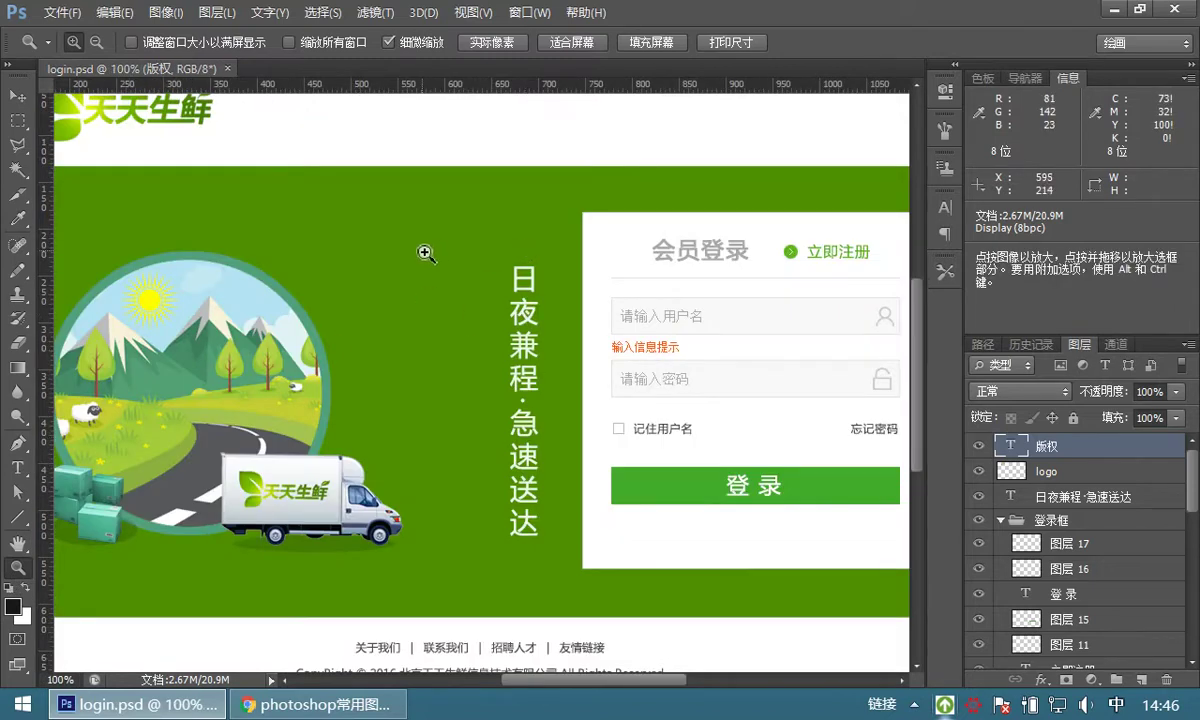
left_click_drag(397, 244, 529, 304)
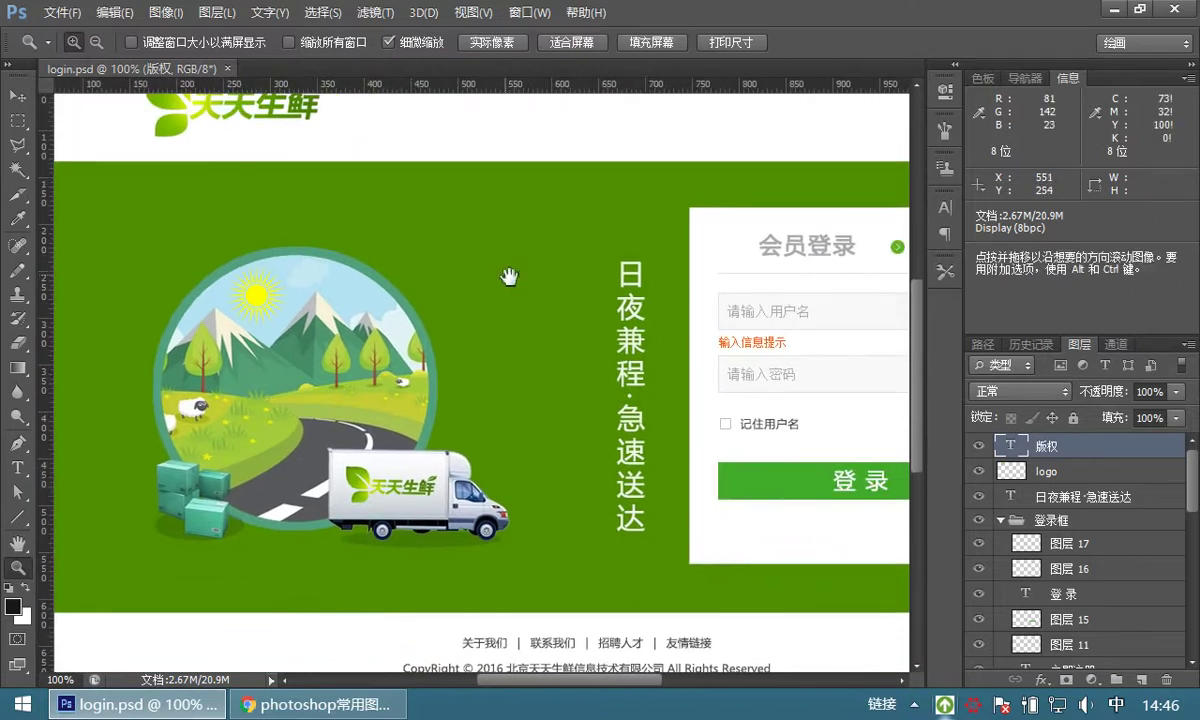
left_click_drag(490, 262, 428, 264)
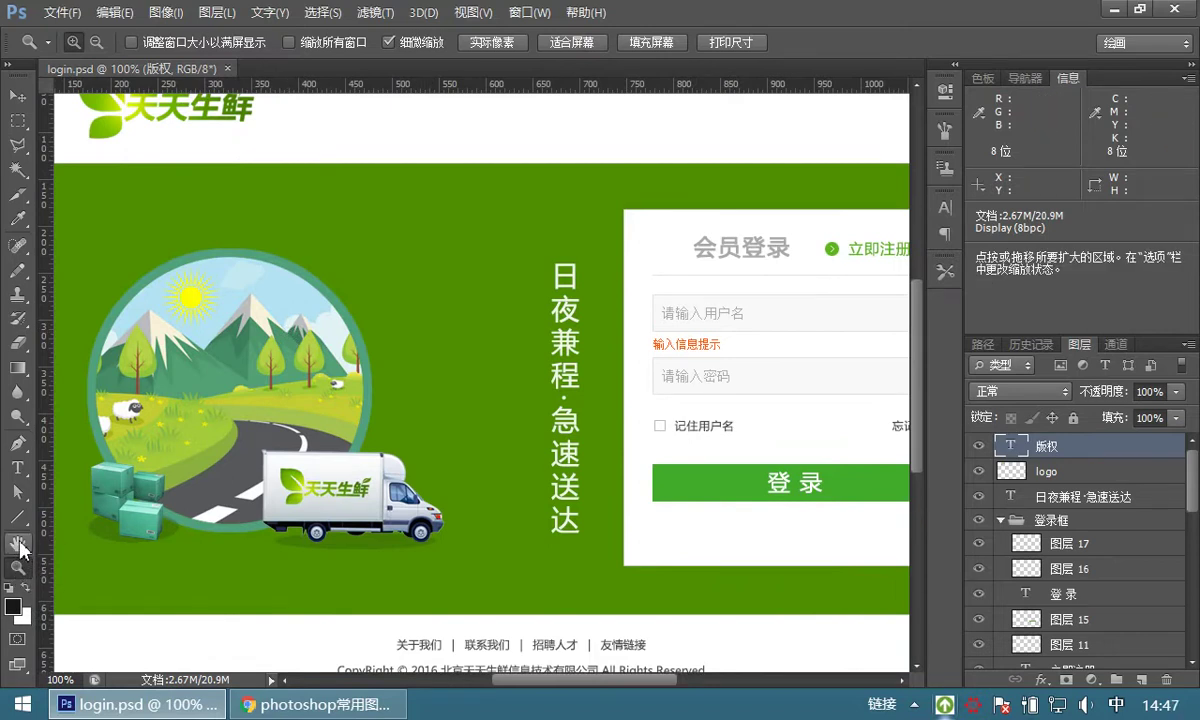
- Outline the Hand tool in the toolbox with a small screen-capture region, then dismiss the capture
key("ctrl+alt+a")
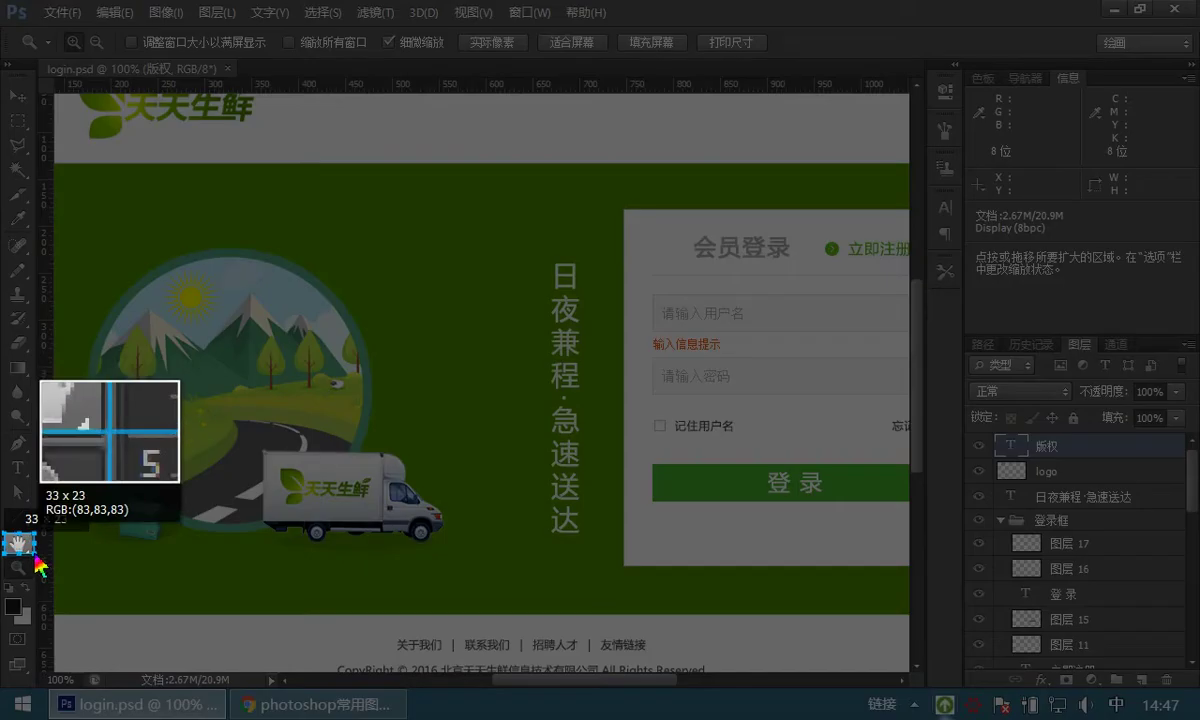
left_click_drag(36, 555, 41, 561)
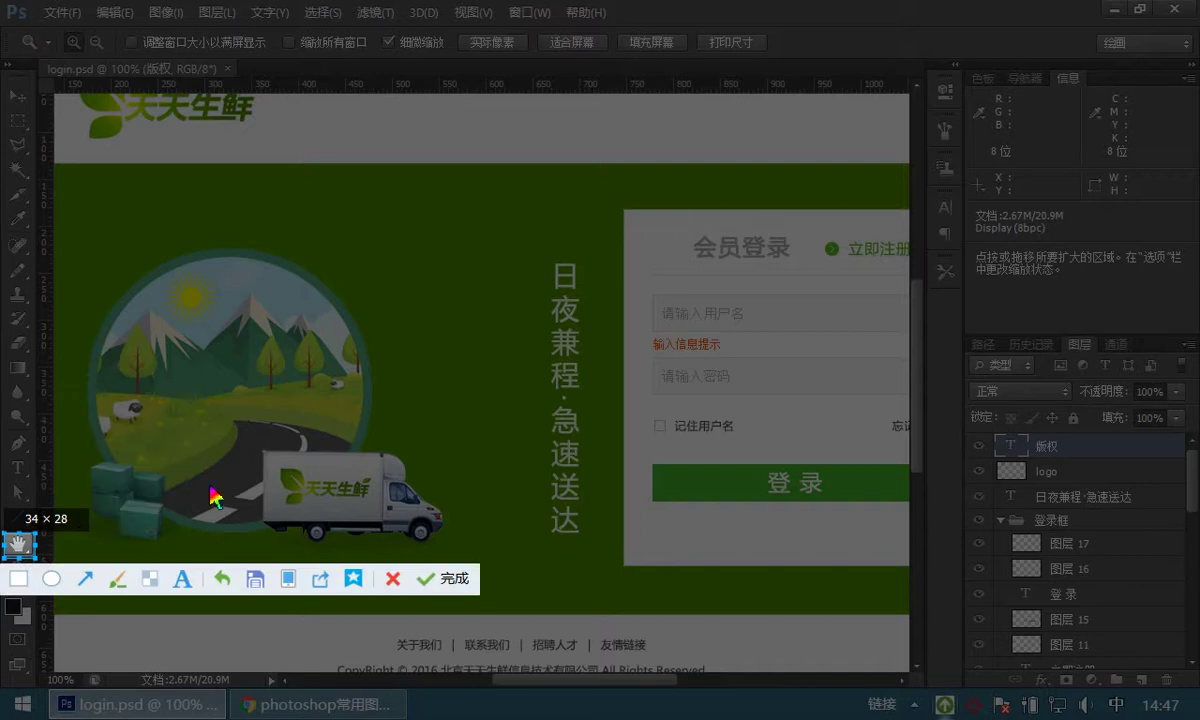
key("Escape")
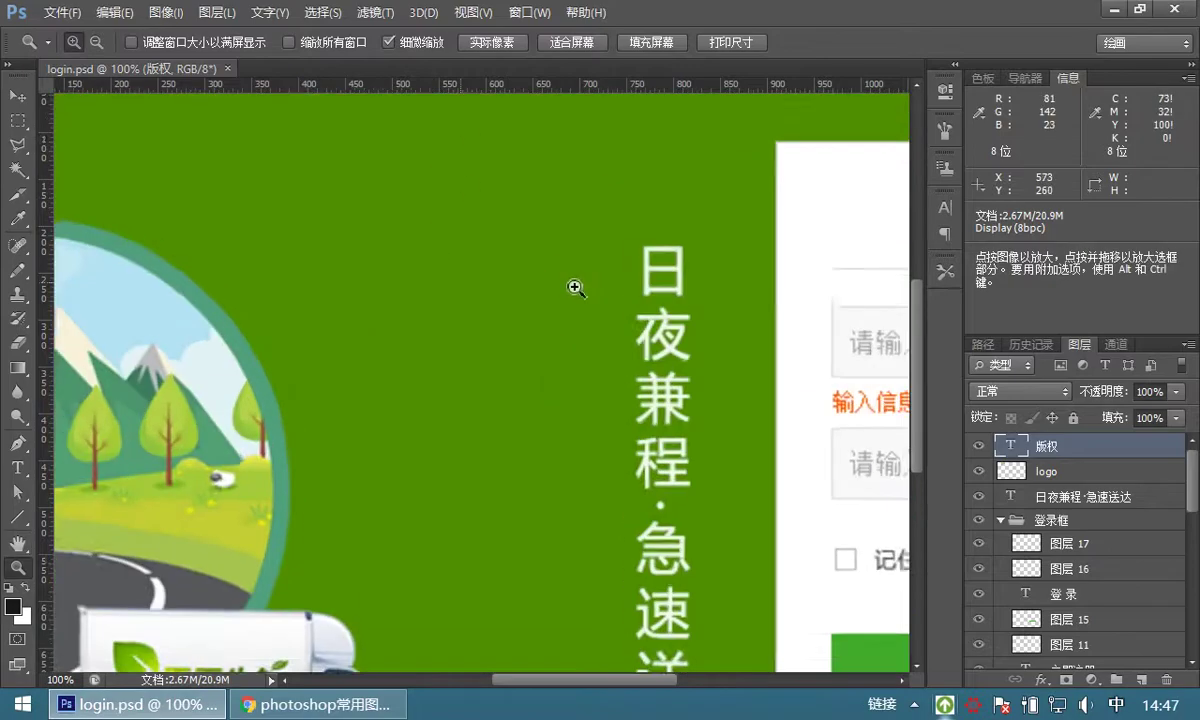
- Magnify the page to 200% and pan to the circular landscape illustration with the Hand tool
left_click(460, 275)
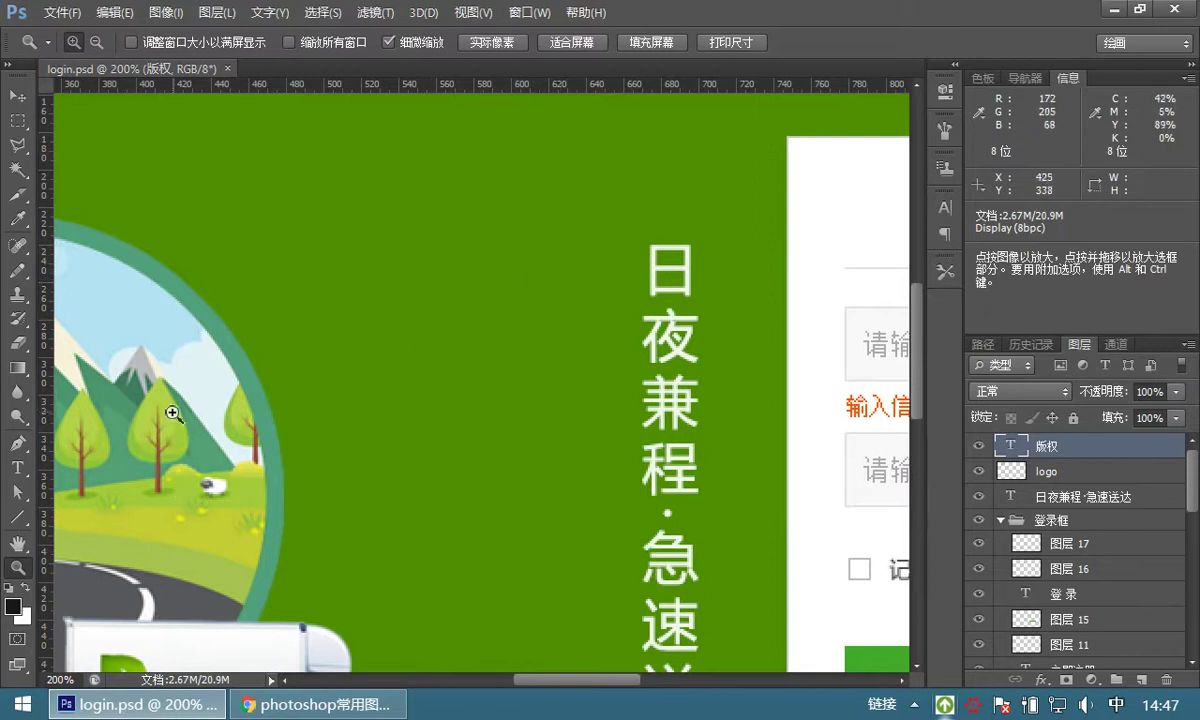
left_click(18, 545)
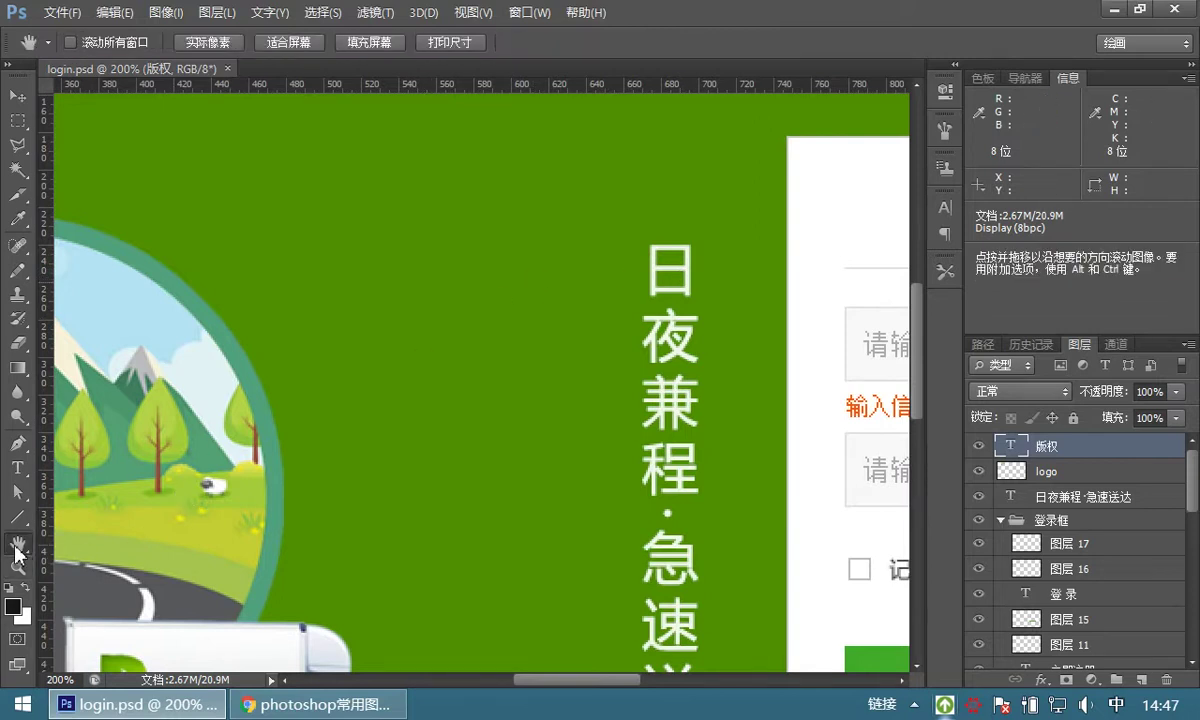
left_click_drag(713, 260, 509, 295)
mouse_move(686, 327)
left_mouse_down()
mouse_move(475, 403)
mouse_move(625, 253)
left_mouse_up()
mouse_move(122, 323)
left_mouse_down()
mouse_move(304, 377)
mouse_move(504, 407)
left_mouse_up()
mouse_move(270, 248)
left_mouse_down()
mouse_move(350, 273)
mouse_move(555, 424)
left_mouse_up()
mouse_move(332, 249)
left_mouse_down()
mouse_move(450, 324)
mouse_move(531, 338)
mouse_move(545, 281)
mouse_move(533, 254)
mouse_move(498, 260)
mouse_move(512, 289)
mouse_move(476, 289)
mouse_move(429, 265)
left_mouse_up()
mouse_move(501, 332)
left_mouse_down()
mouse_move(482, 275)
mouse_move(482, 311)
mouse_move(509, 300)
mouse_move(490, 303)
mouse_move(509, 318)
left_mouse_up()
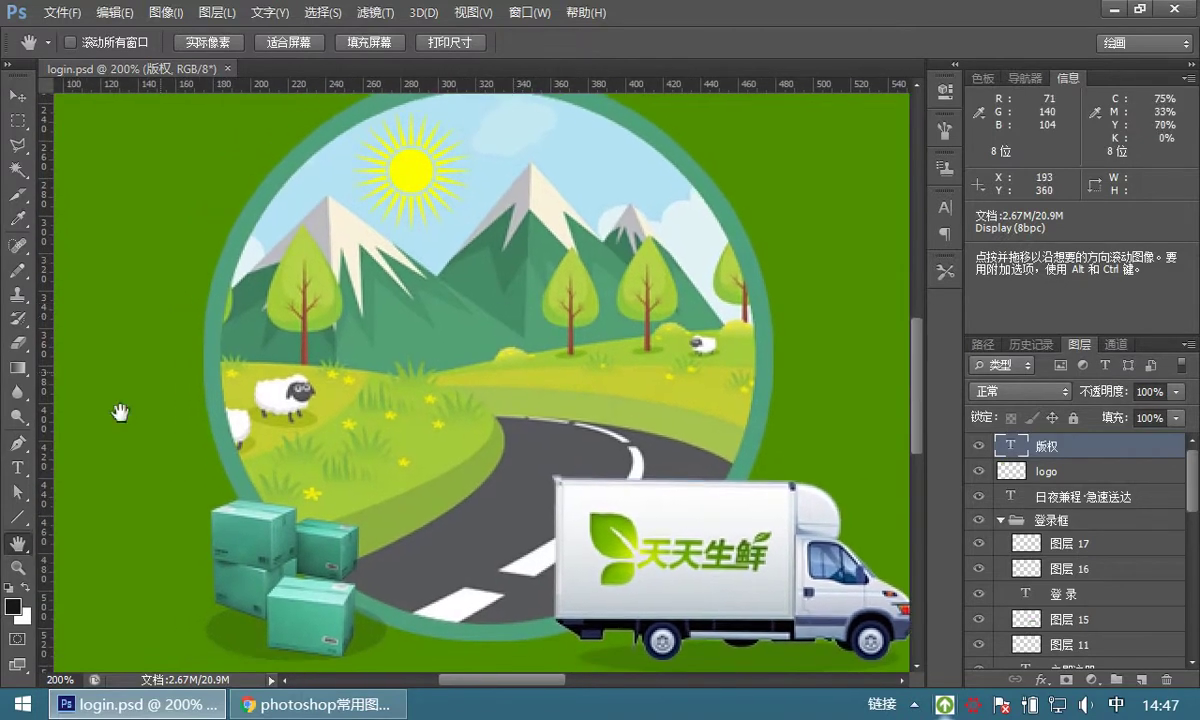
- Magnify the illustration to 300% with the Zoom tool and pan around it by temporarily invoking the Hand tool
left_click(17, 568)
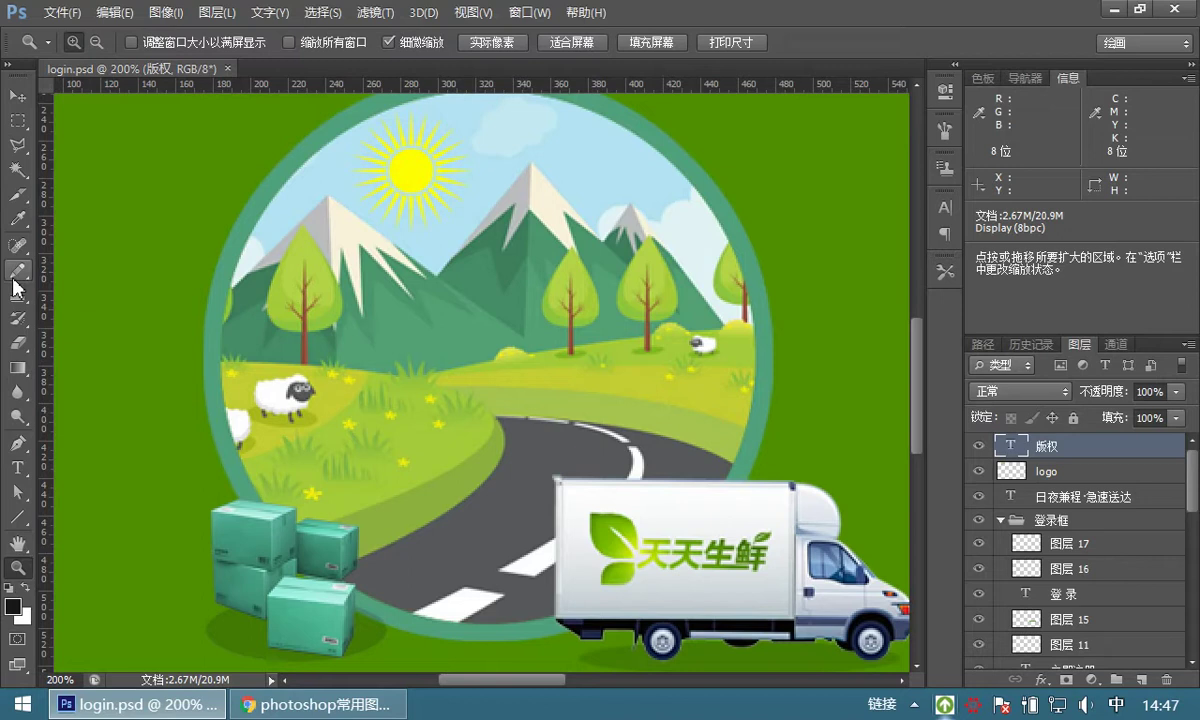
left_click(503, 238)
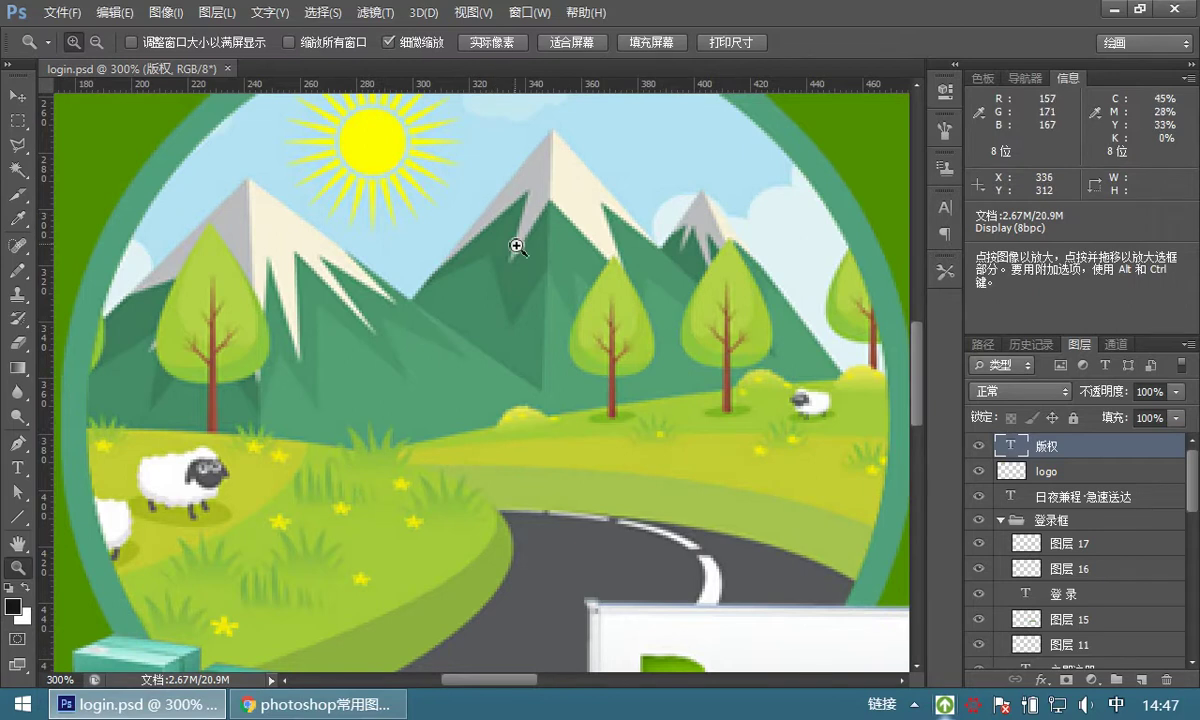
key("space")
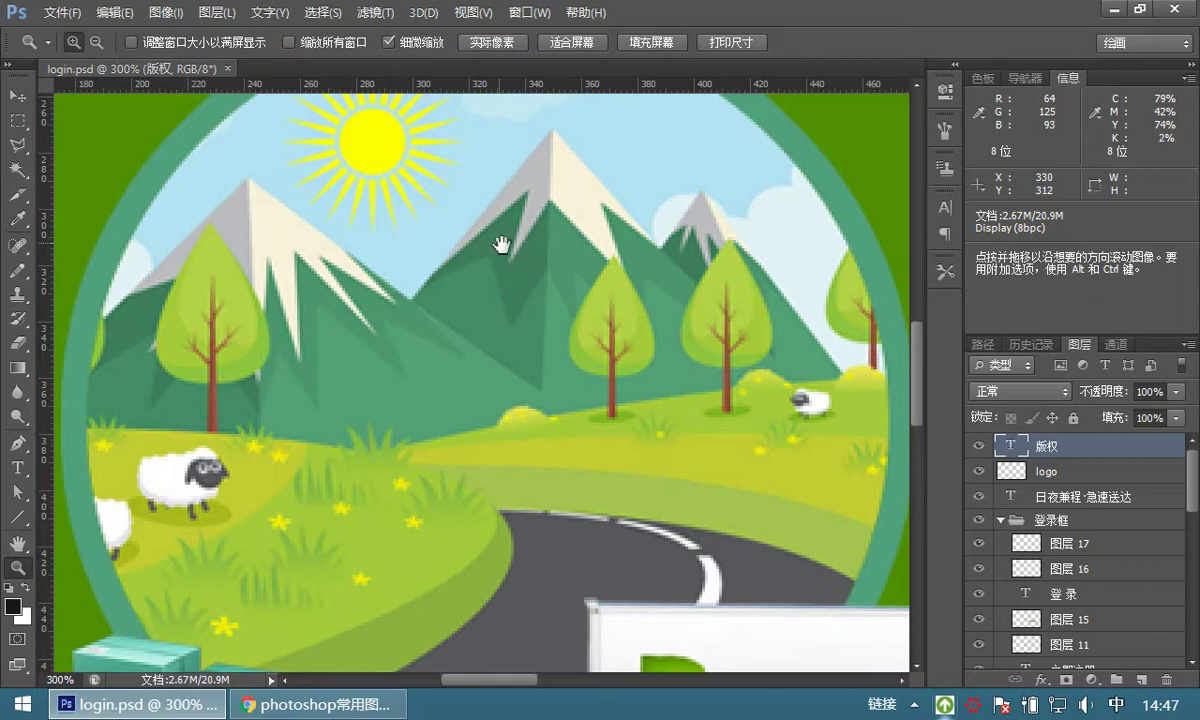
left_click_drag(664, 196, 477, 340)
left_click_drag(741, 188, 466, 286)
left_click_drag(80, 308, 324, 308)
left_click_drag(145, 452, 348, 332)
left_click_drag(337, 456, 306, 242)
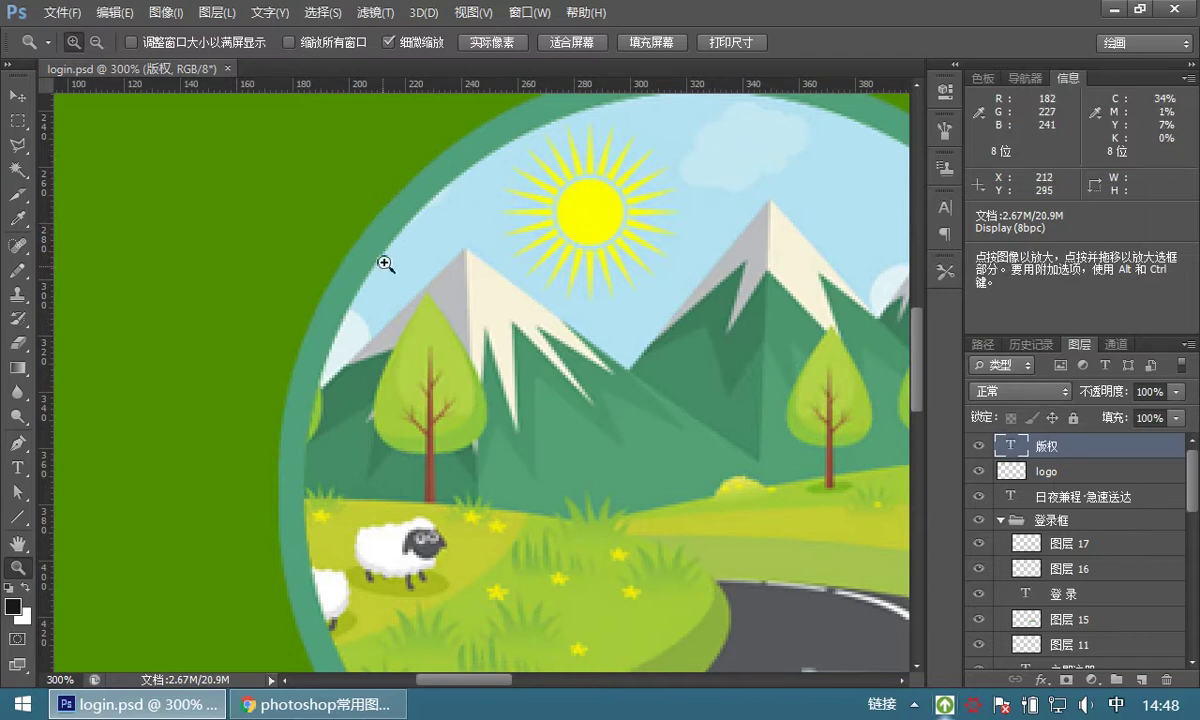
- Pan across the magnified illustration to the delivery truck and the trees with the temporary Hand tool
key("space")
left_click_drag(672, 306, 516, 286)
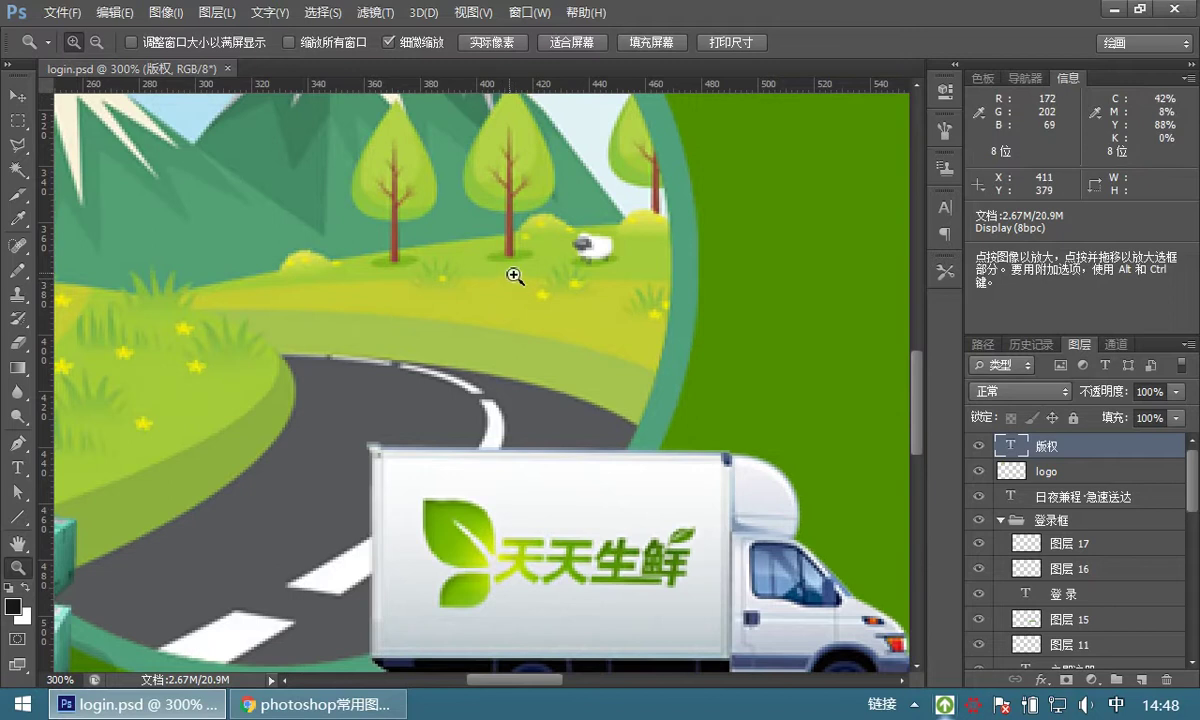
key("space")
left_click_drag(530, 252, 605, 327)
left_click_drag(342, 216, 403, 273)
left_click_drag(592, 303, 549, 279)
left_click_drag(792, 381, 605, 287)
left_click_drag(680, 303, 600, 276)
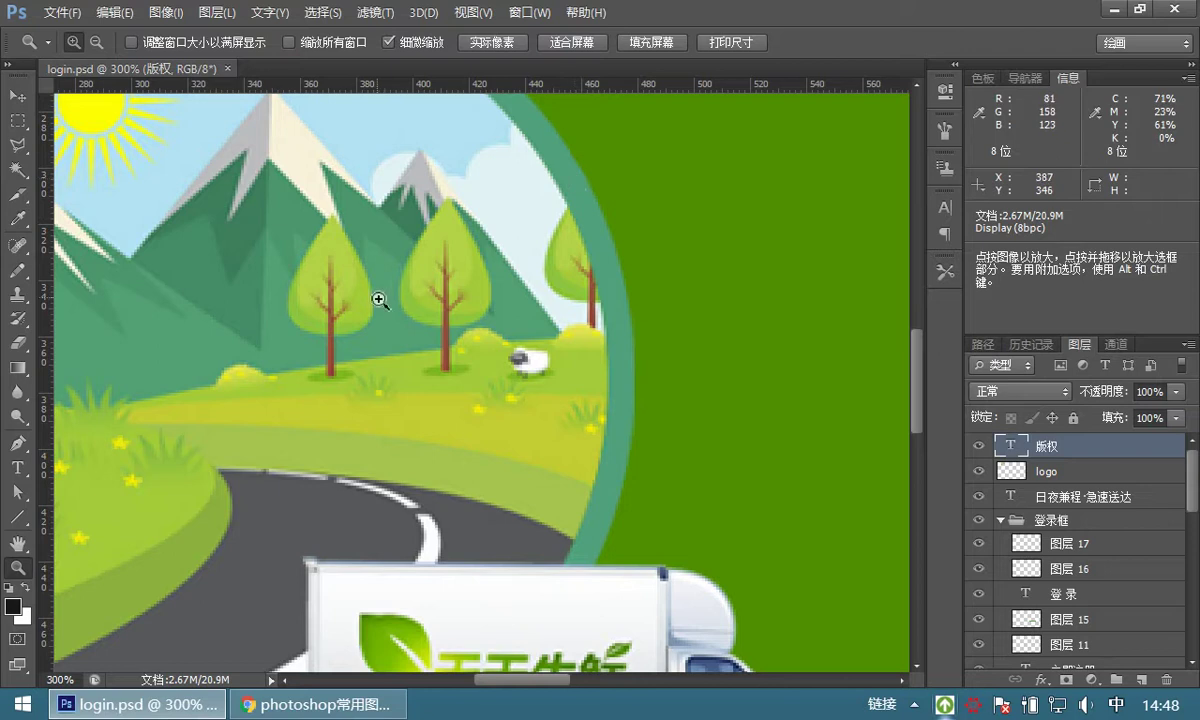
- Check the Hand tool notes in the browser, then alternate the page view in Photoshop between full fit and 100%
left_click(317, 704)
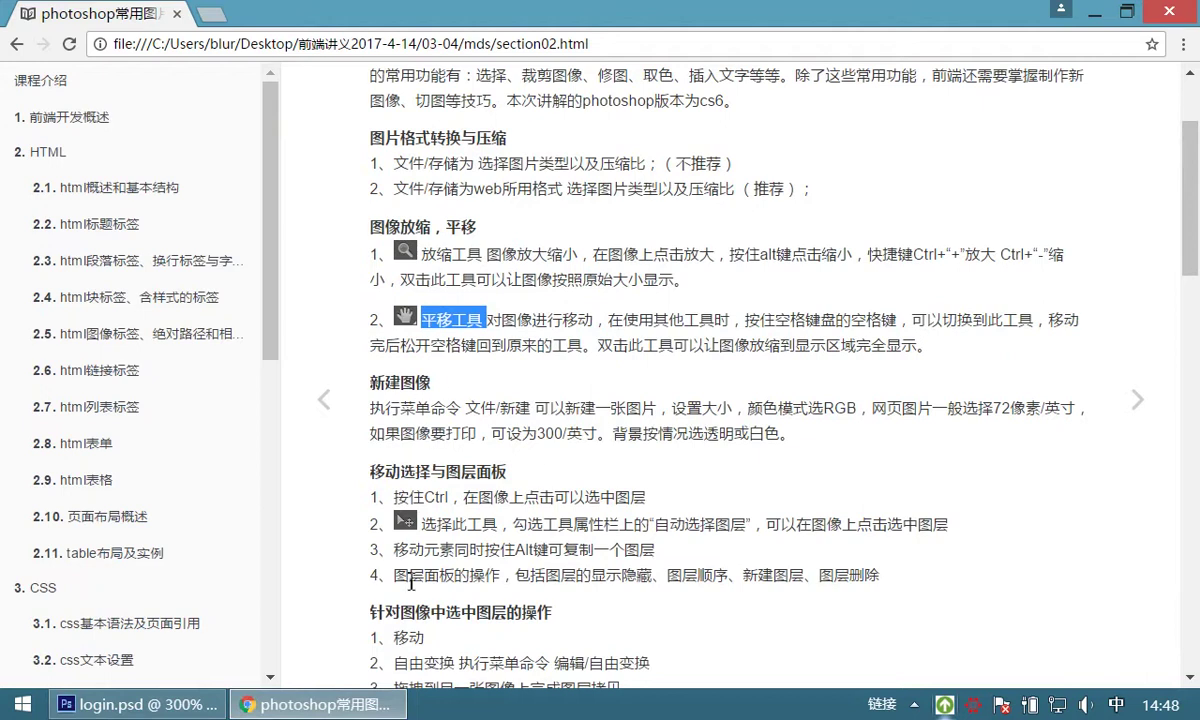
left_click(328, 683)
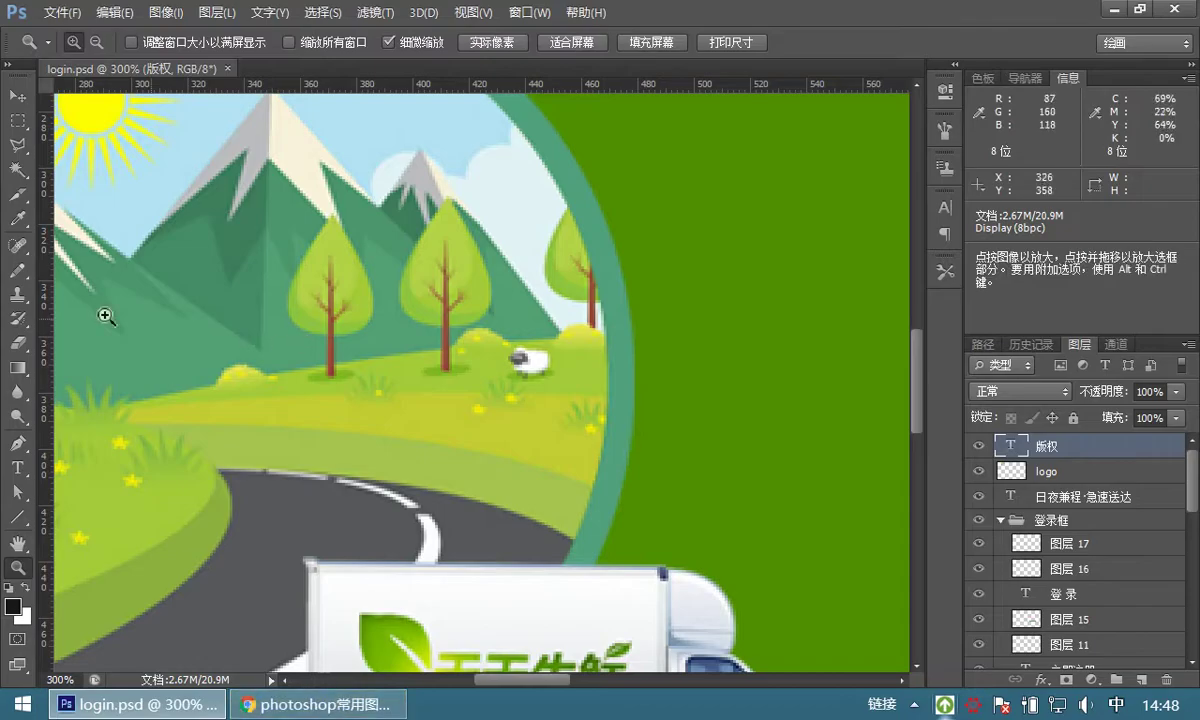
double_click(18, 545)
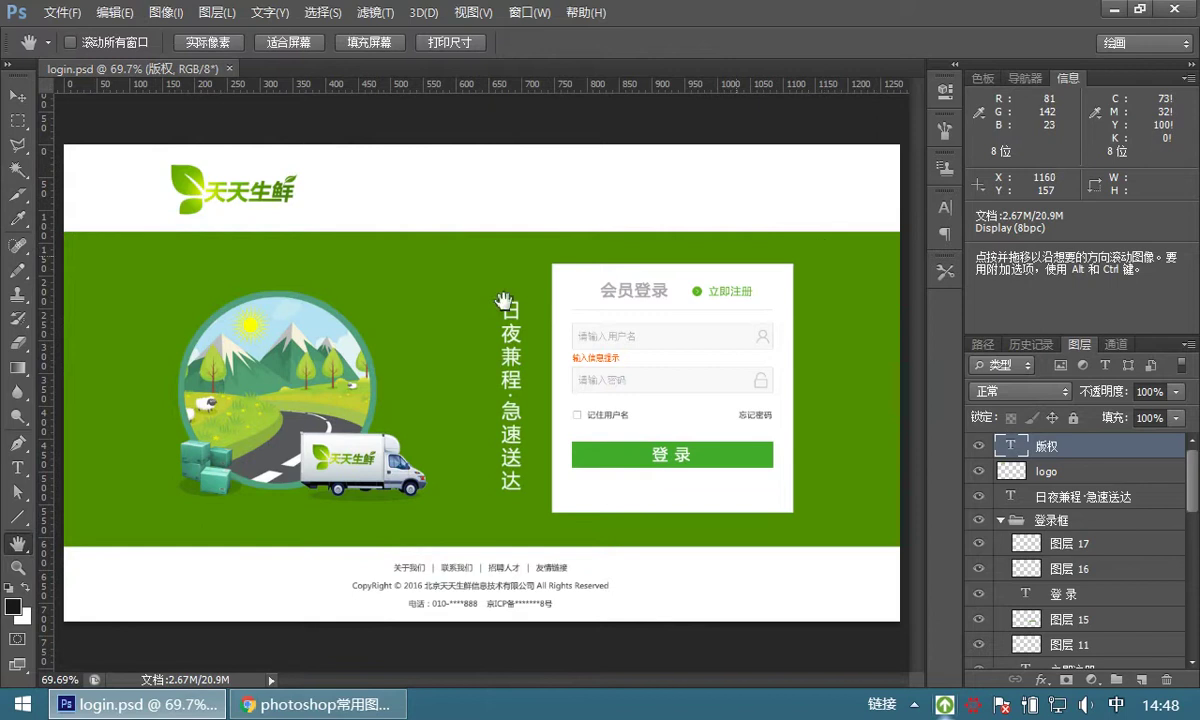
double_click(18, 567)
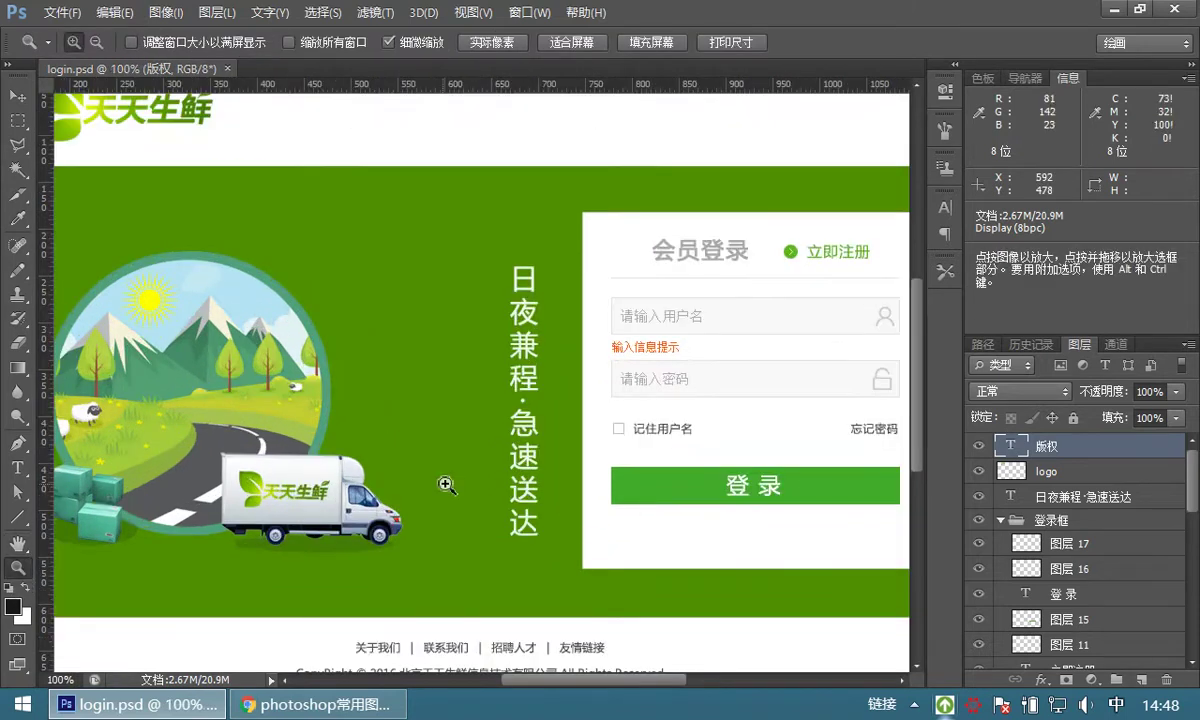
double_click(18, 543)
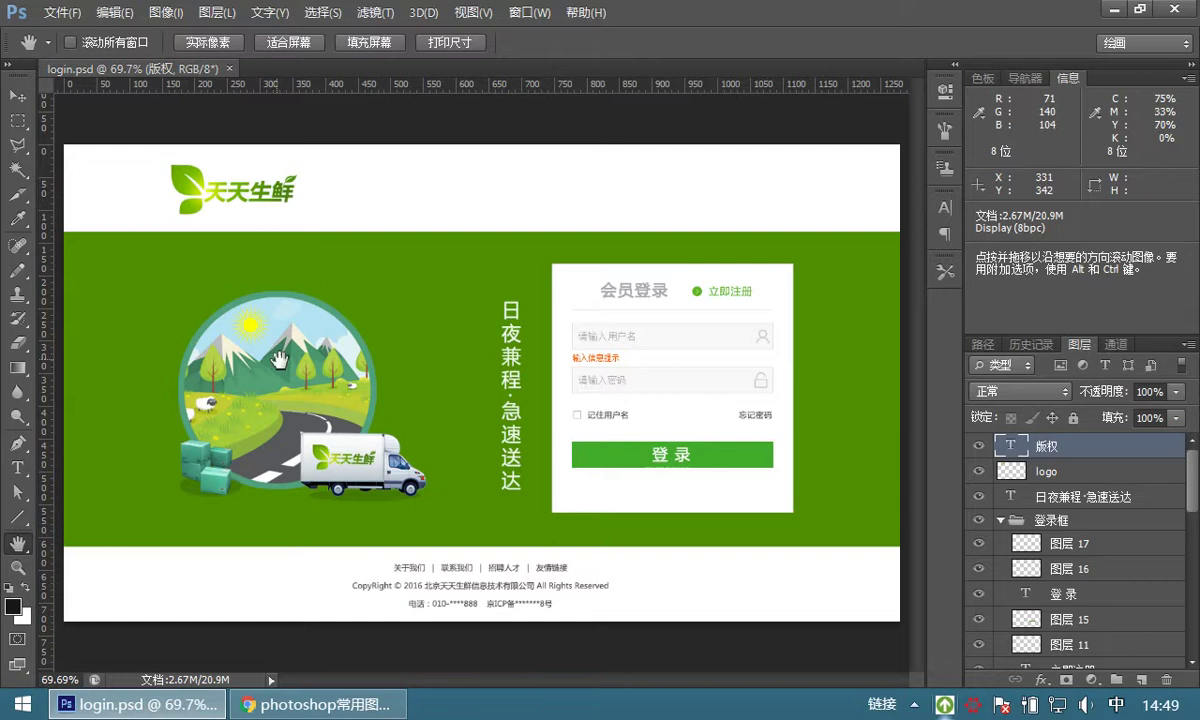
- Magnify the page to 200%, pan over the login form, footer and logo, and fit the whole page in the window
left_click(17, 568)
left_click(498, 316)
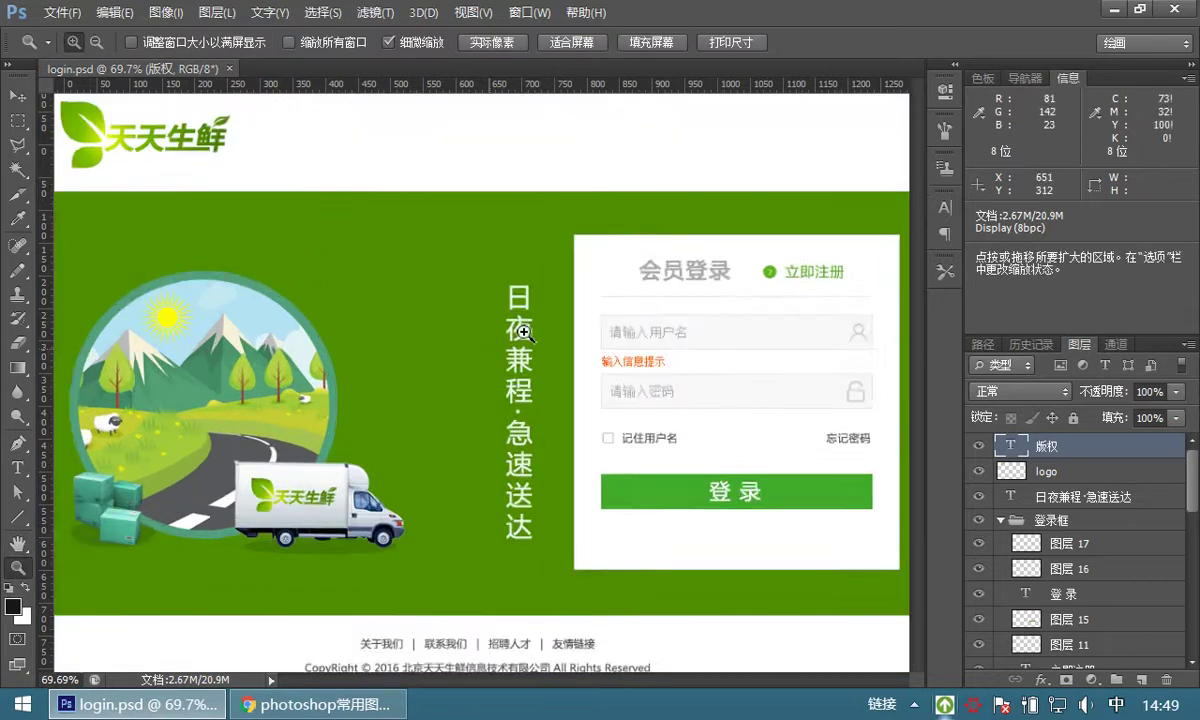
left_click(520, 310)
left_click_drag(533, 303, 233, 348)
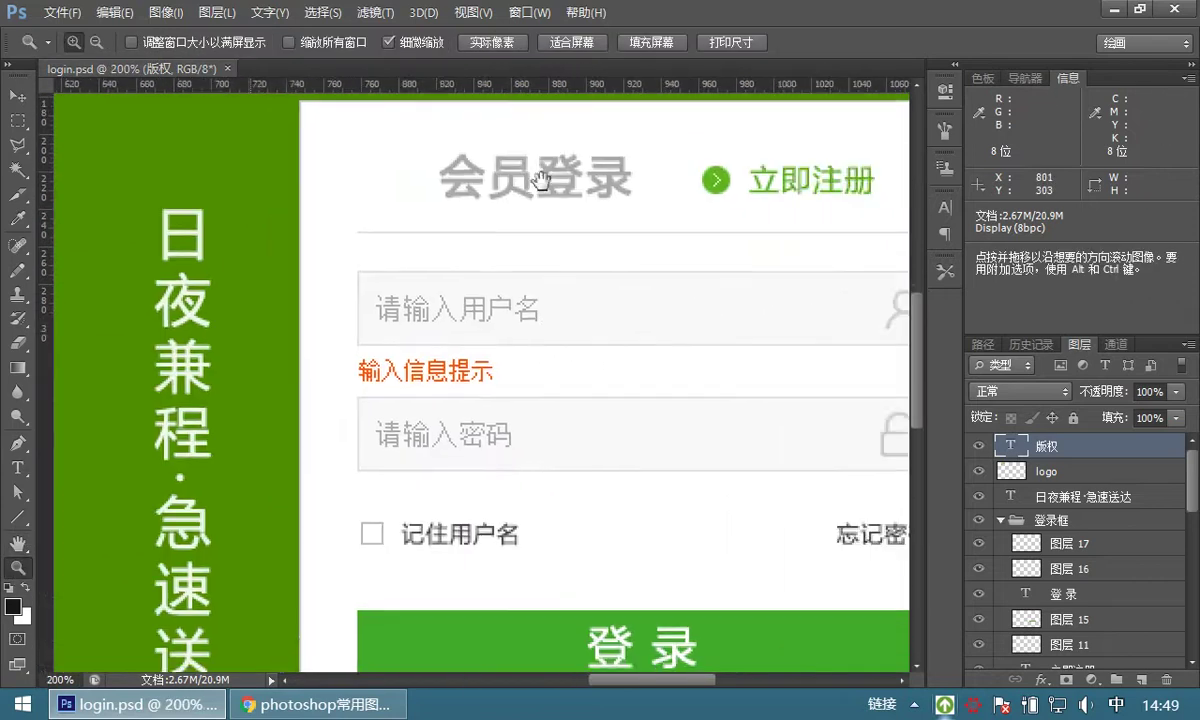
left_click_drag(632, 490, 703, 272)
scroll(592, 402, "left", 10)
scroll(592, 402, "up", 4)
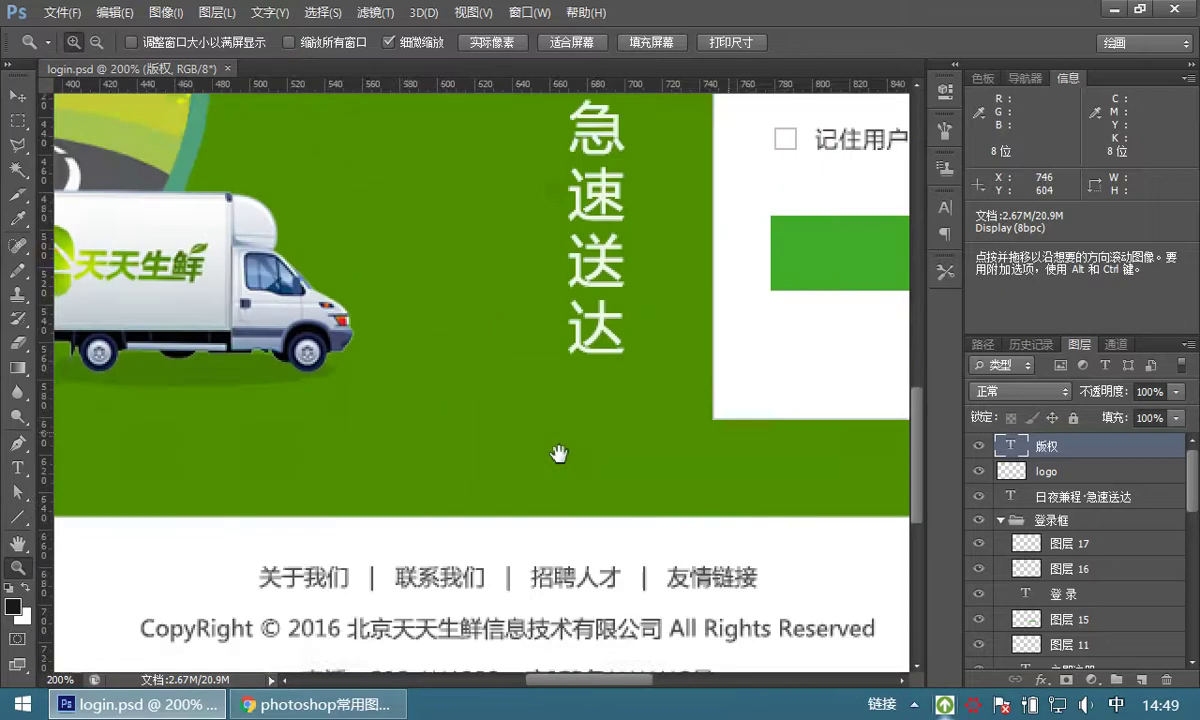
left_click_drag(430, 345, 533, 394)
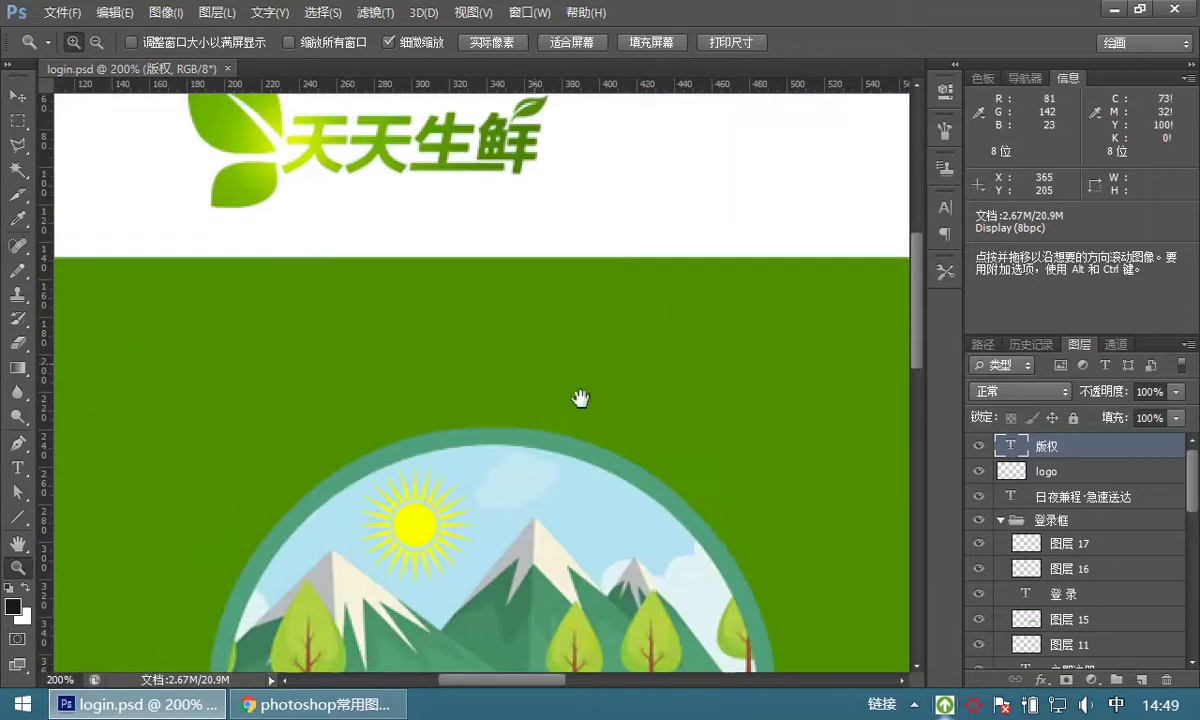
left_click_drag(397, 357, 445, 399)
left_click_drag(565, 493, 501, 346)
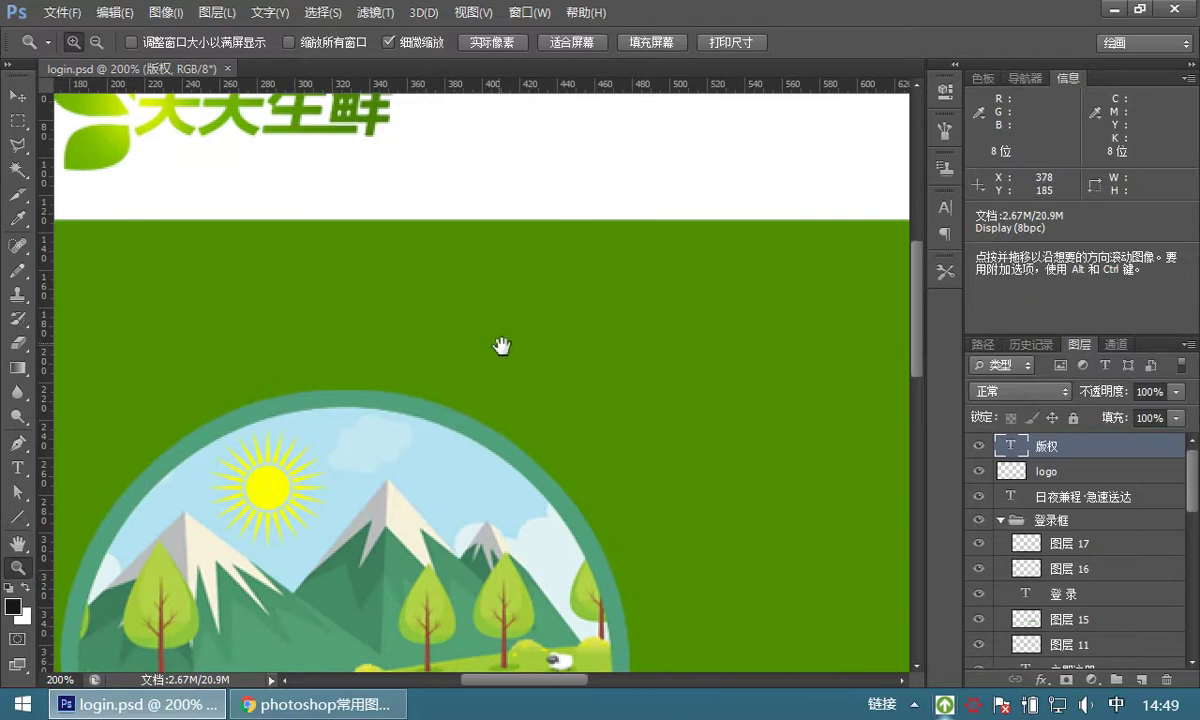
double_click(18, 543)
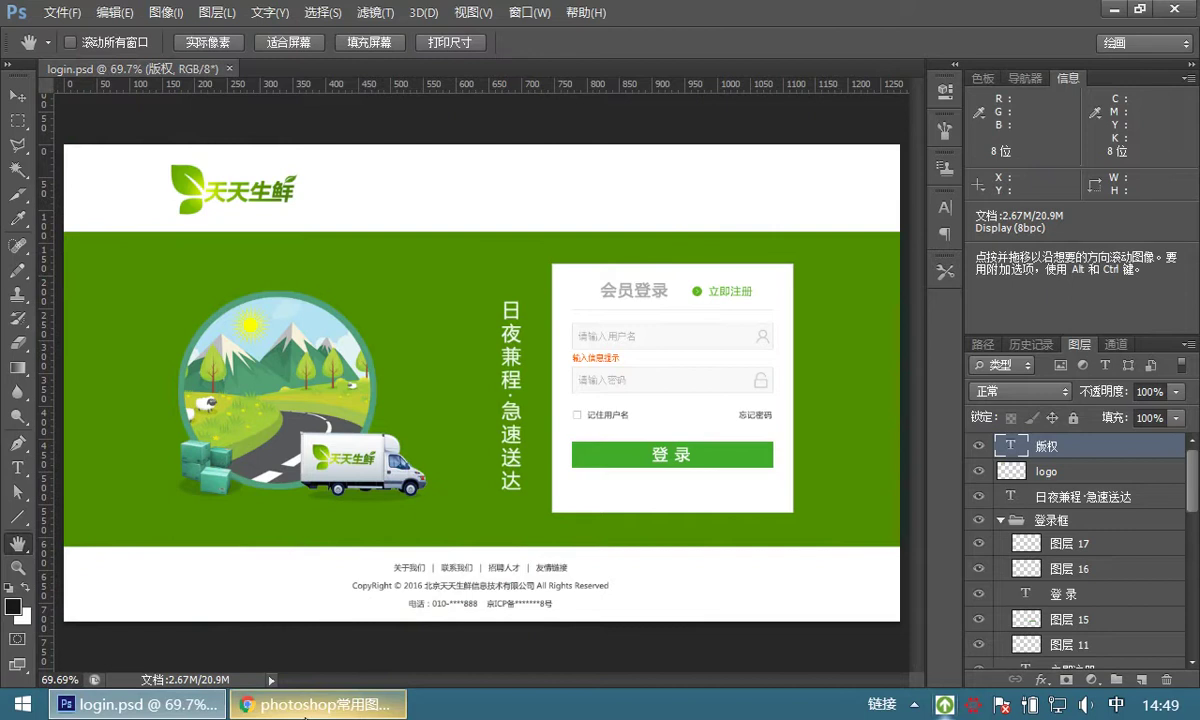
- Switch to the lecture notes in the browser and read on from the 平移工具 entry to the 新建图像 section
left_click(317, 704)
double_click(452, 320)
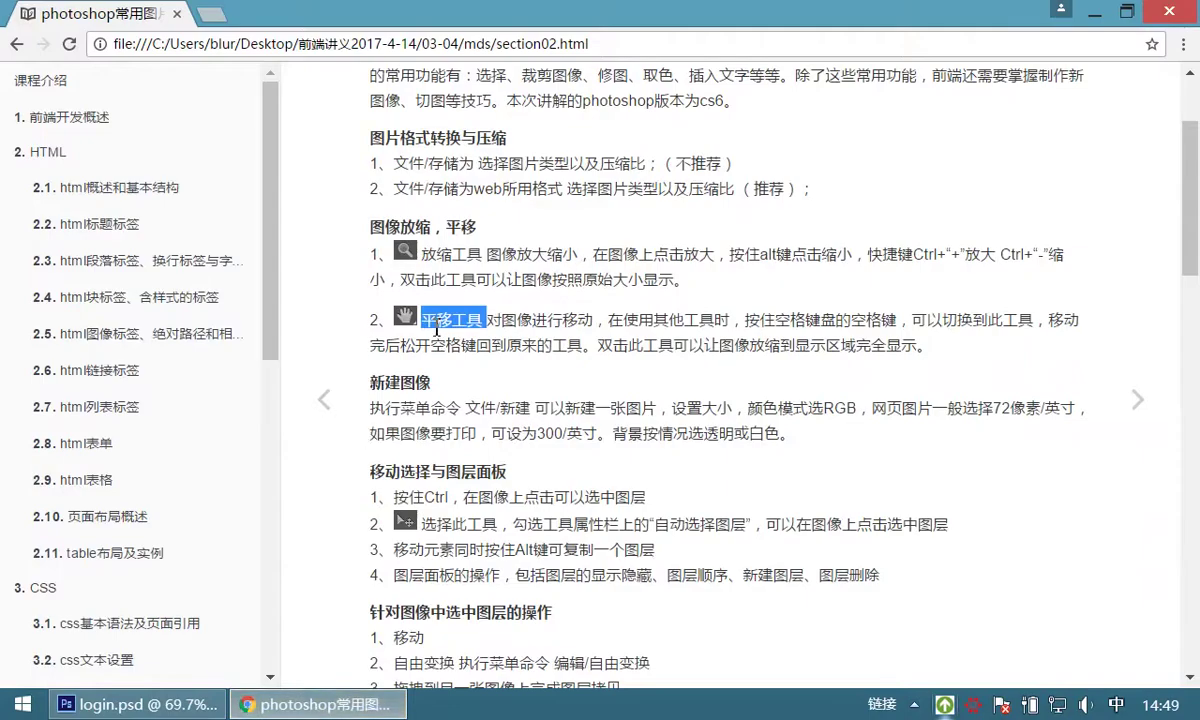
left_click_drag(1190, 257, 1190, 290)
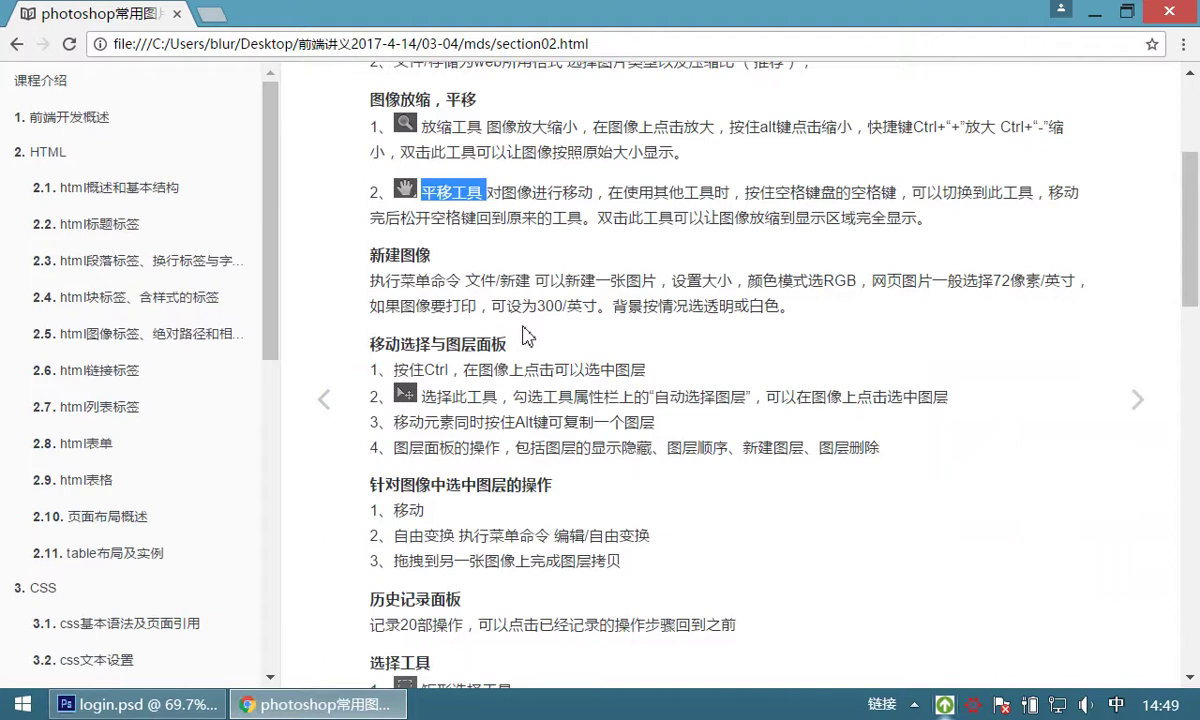
- Return to Photoshop, start a new document and switch its size unit to centimetres and back to pixels
left_click(130, 704)
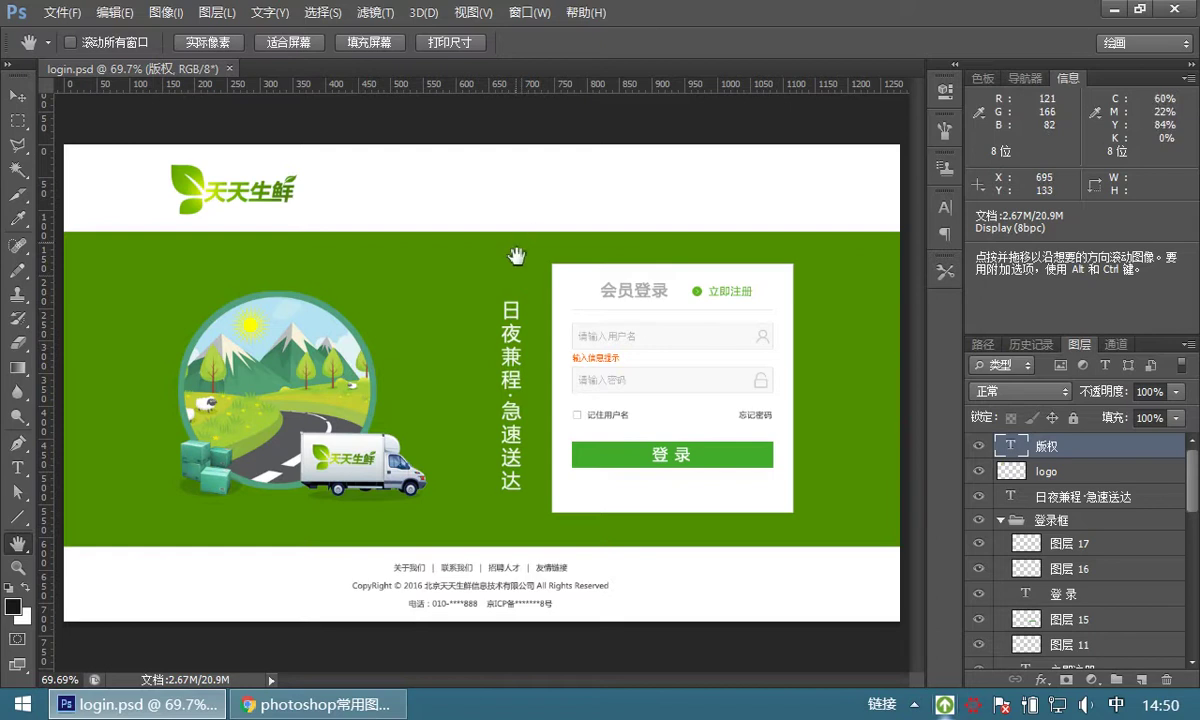
left_click(63, 13)
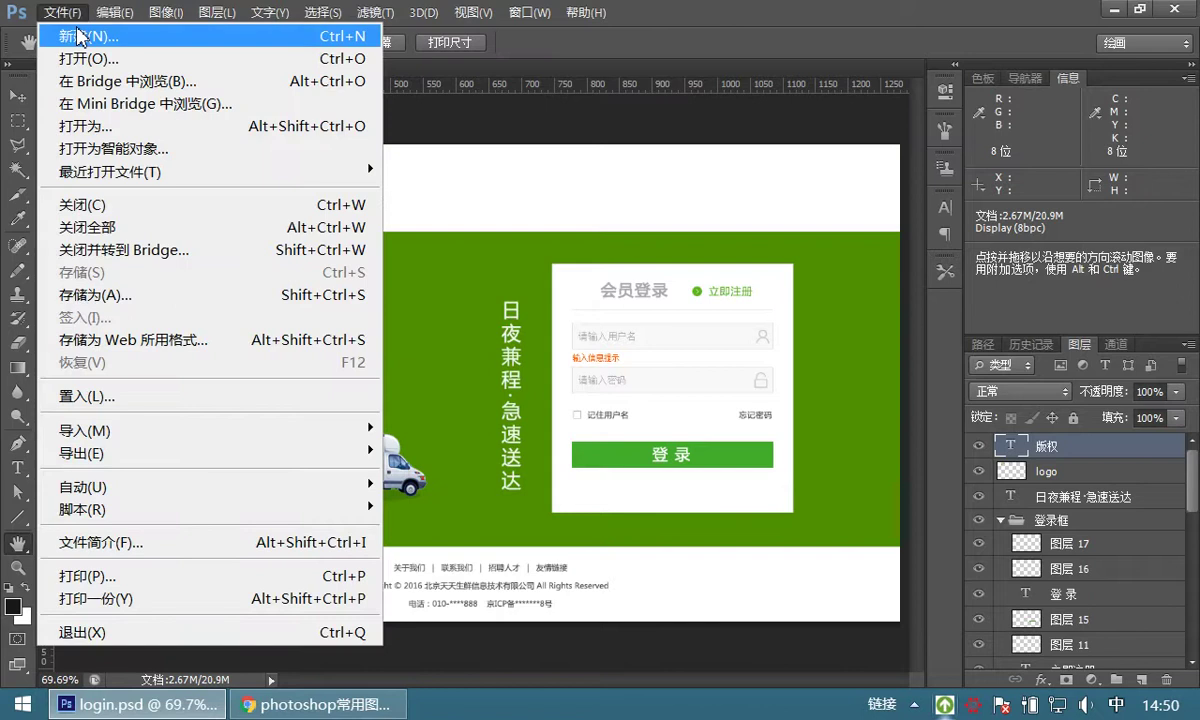
left_click(80, 36)
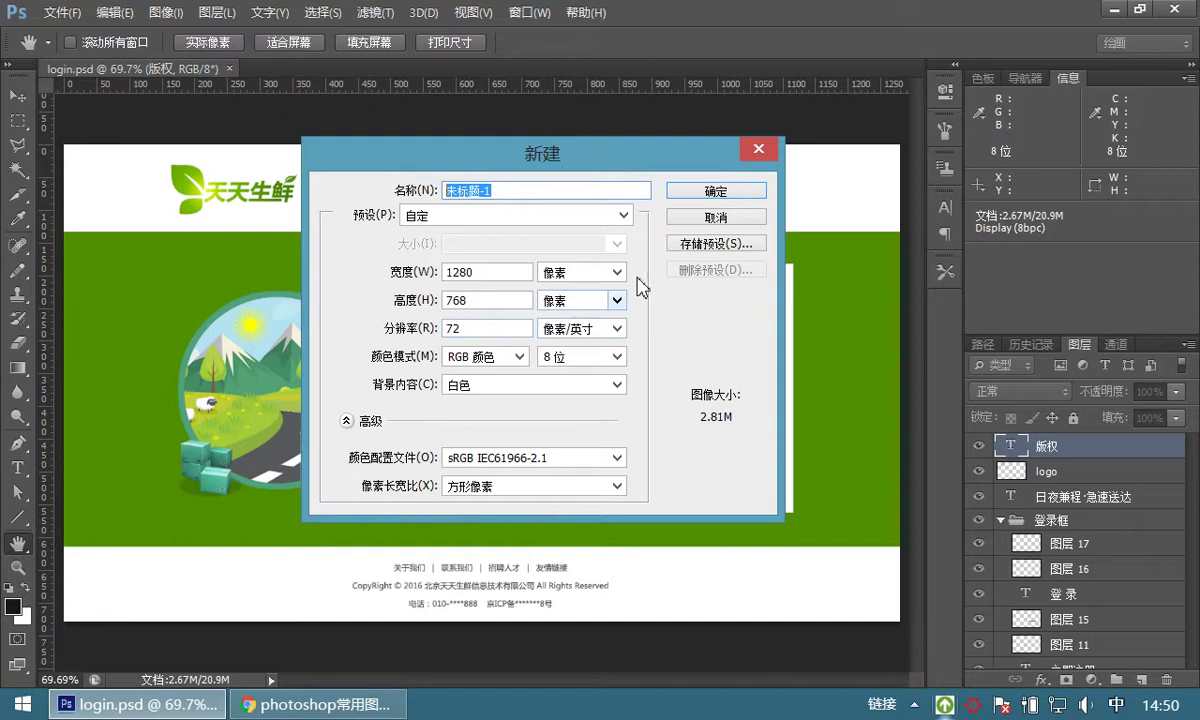
left_click_drag(502, 276, 418, 298)
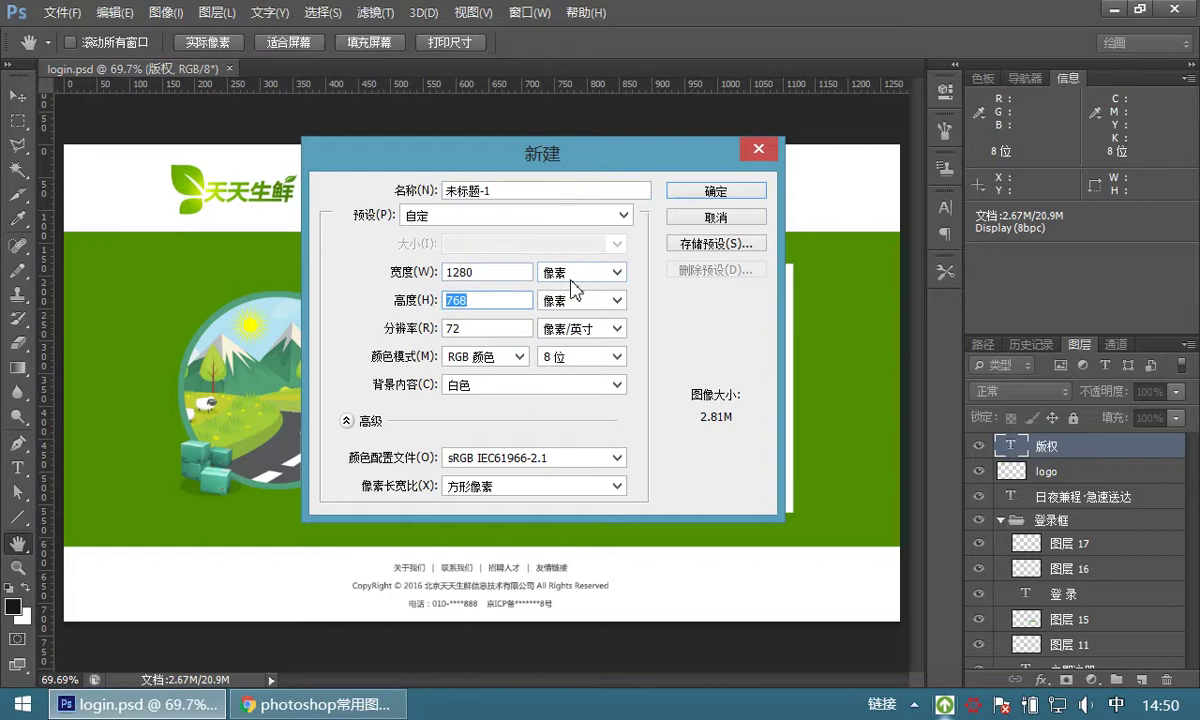
left_click(545, 274)
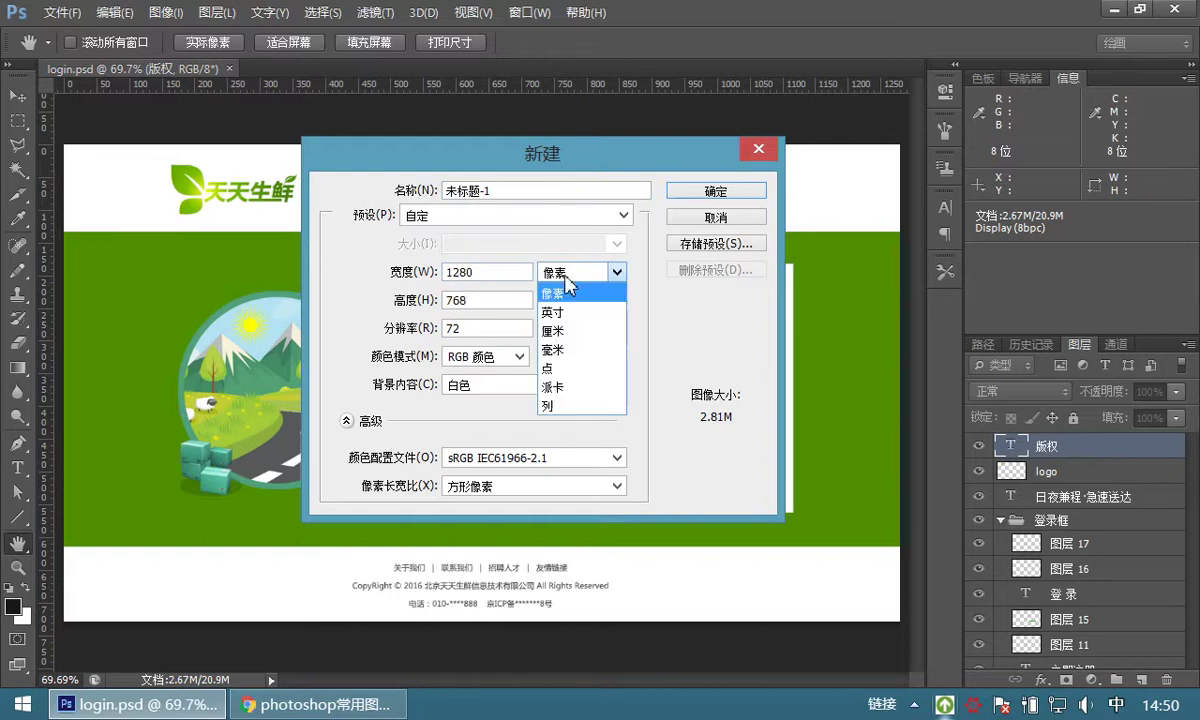
left_click(562, 331)
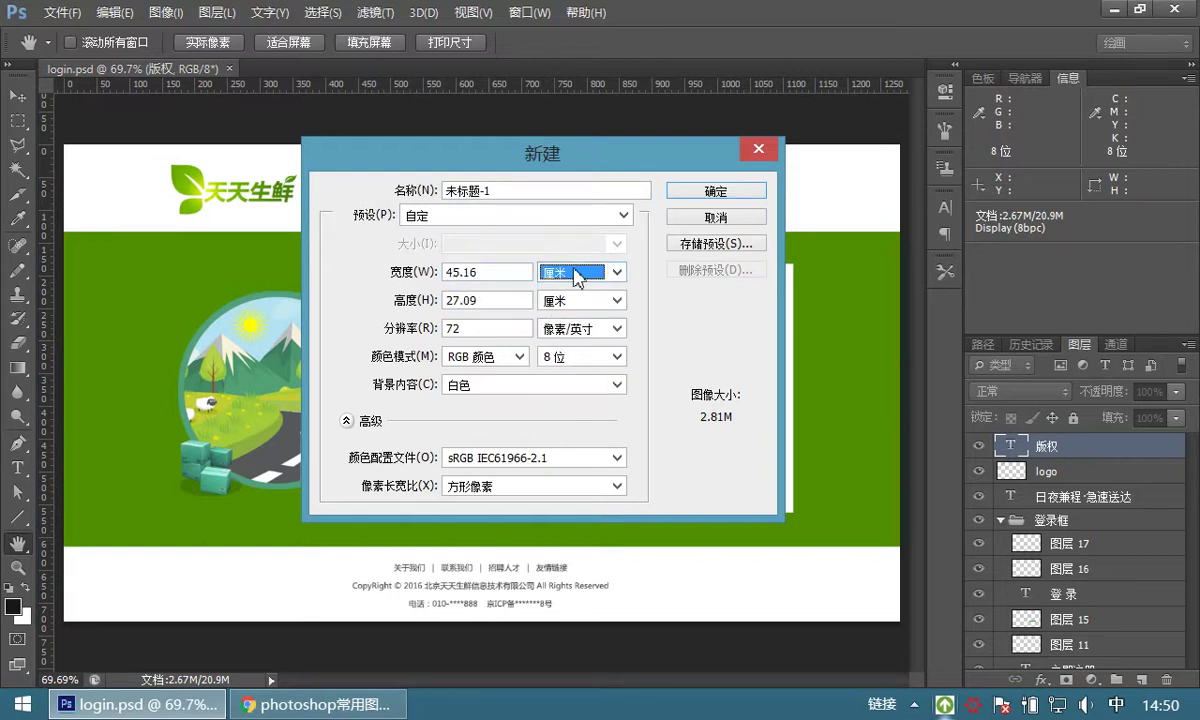
left_click(556, 271)
left_click(553, 293)
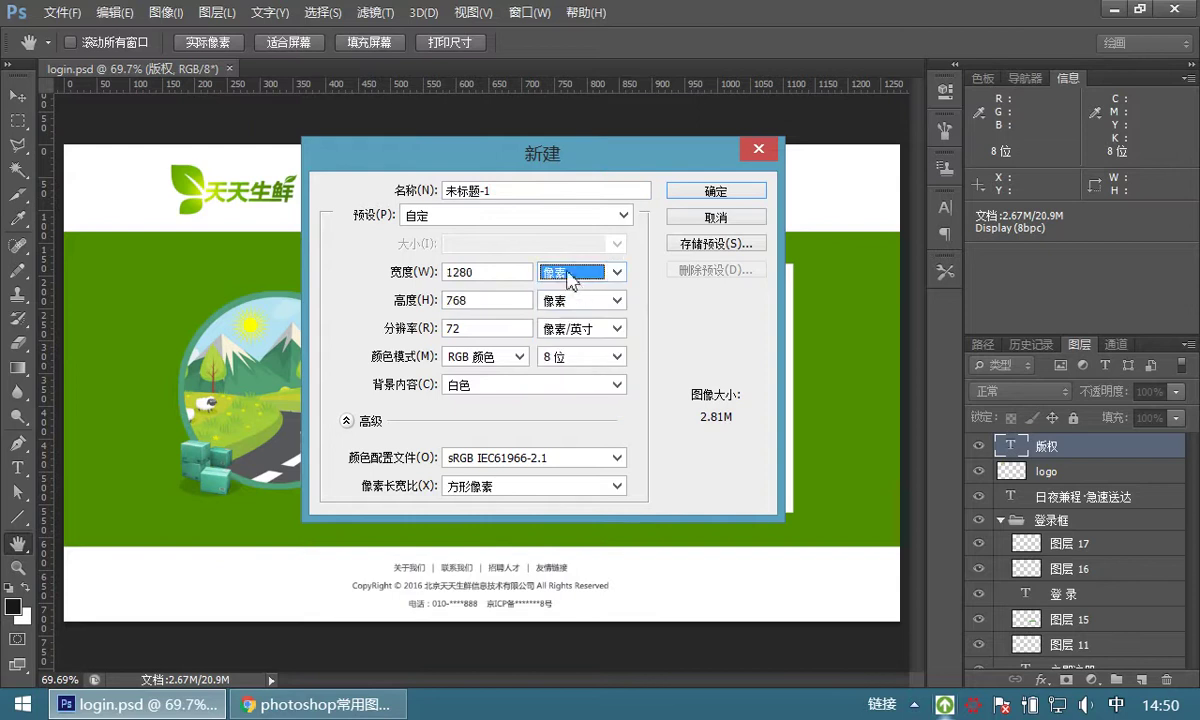
- Set the new document's size to 800 × 600 pixels, inspect its resolution and cancel the document setup
left_click(491, 305)
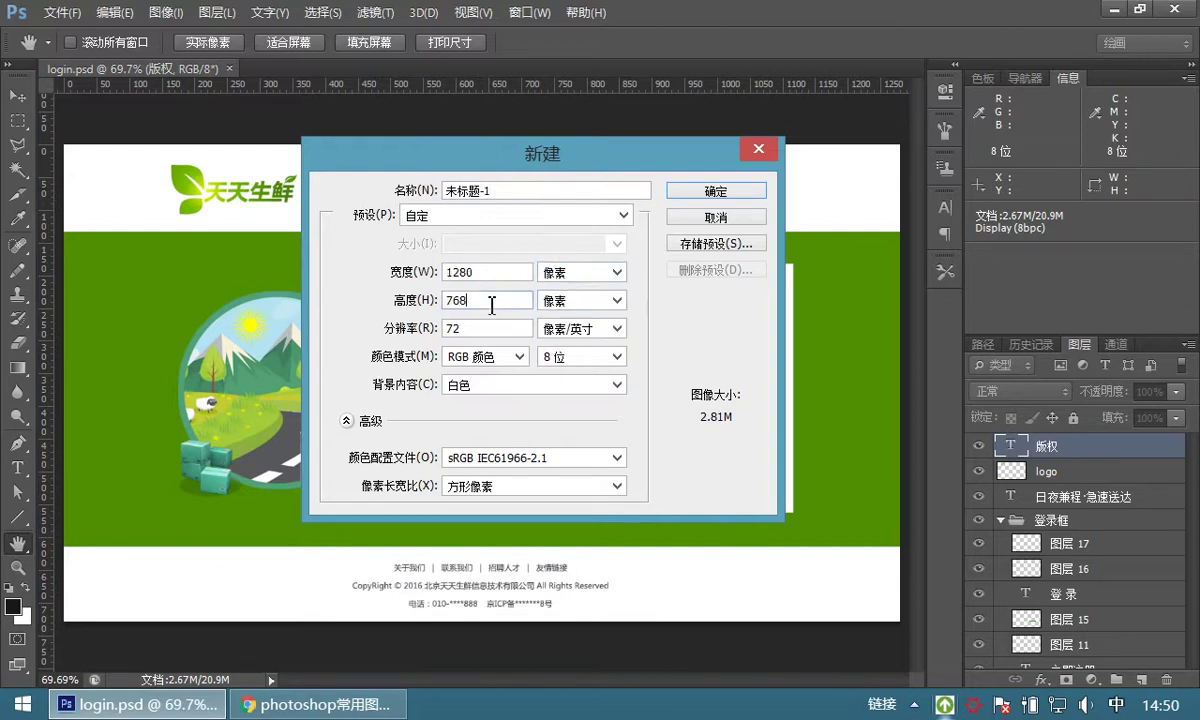
left_click_drag(490, 271, 437, 268)
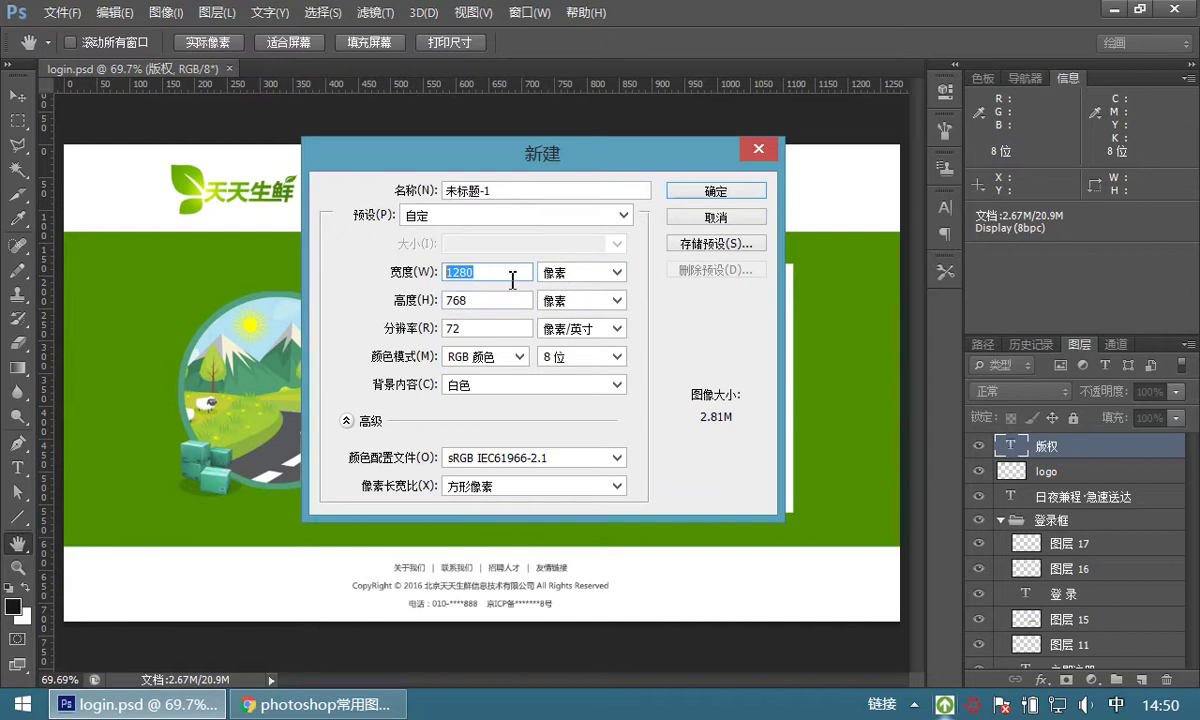
type("800")
left_click_drag(483, 309, 417, 303)
type("600")
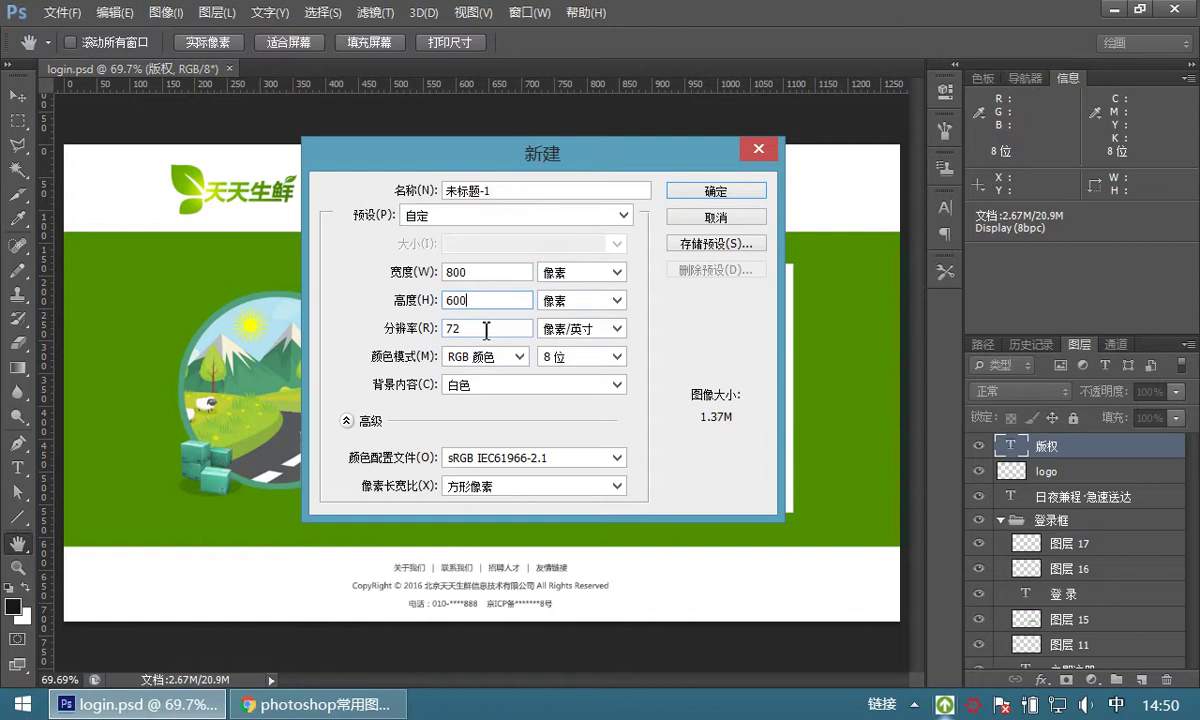
left_click_drag(470, 333, 445, 333)
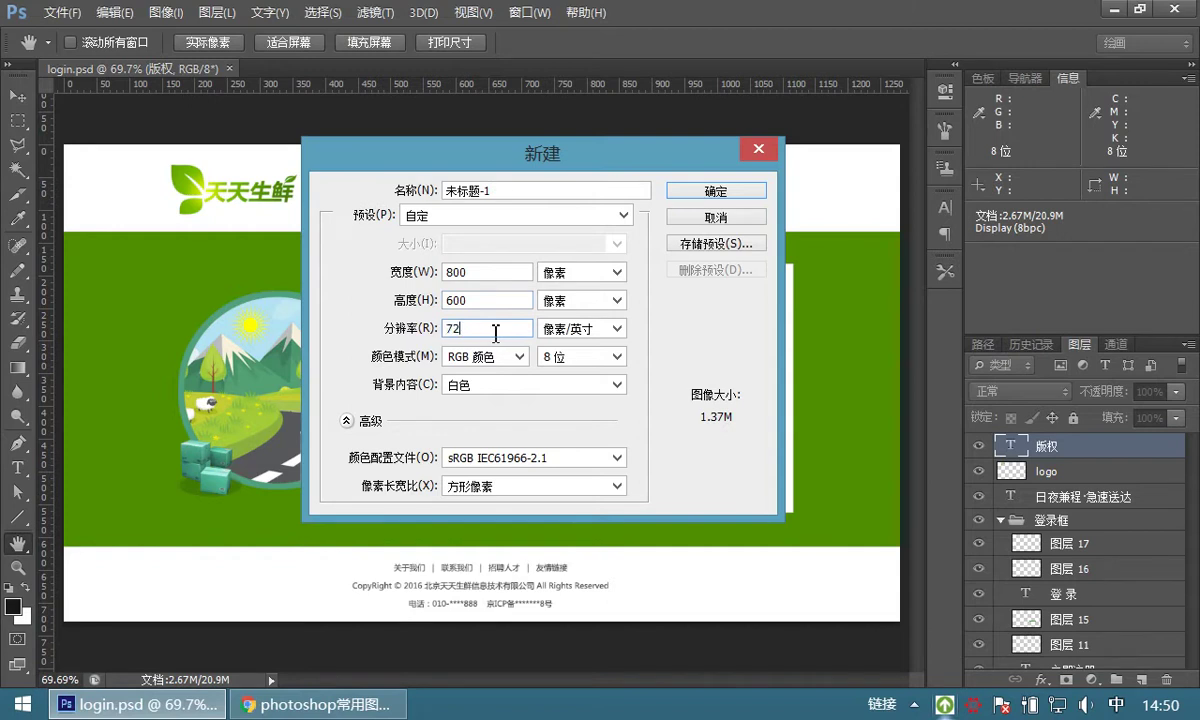
left_click_drag(496, 333, 451, 337)
left_click(1110, 333)
left_click(715, 217)
- Show the Windows desktop and open the screen resolution settings to check the display resolution
left_click(1117, 8)
key("super+d")
right_click(521, 292)
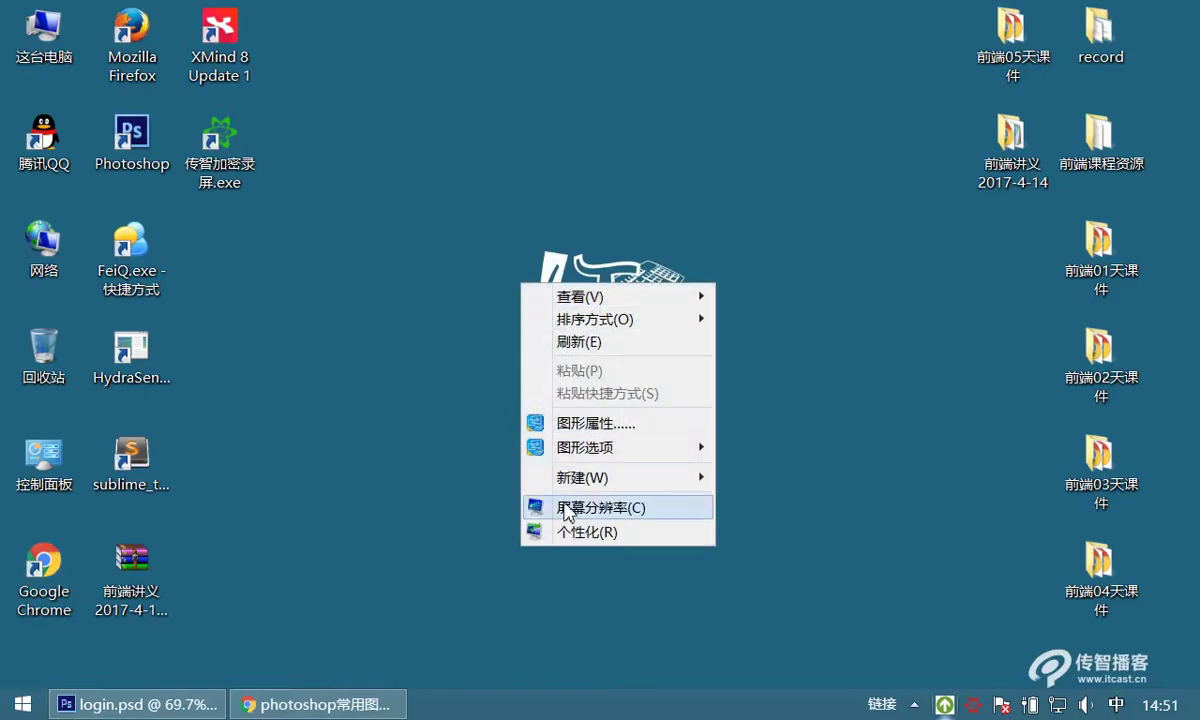
left_click(530, 474)
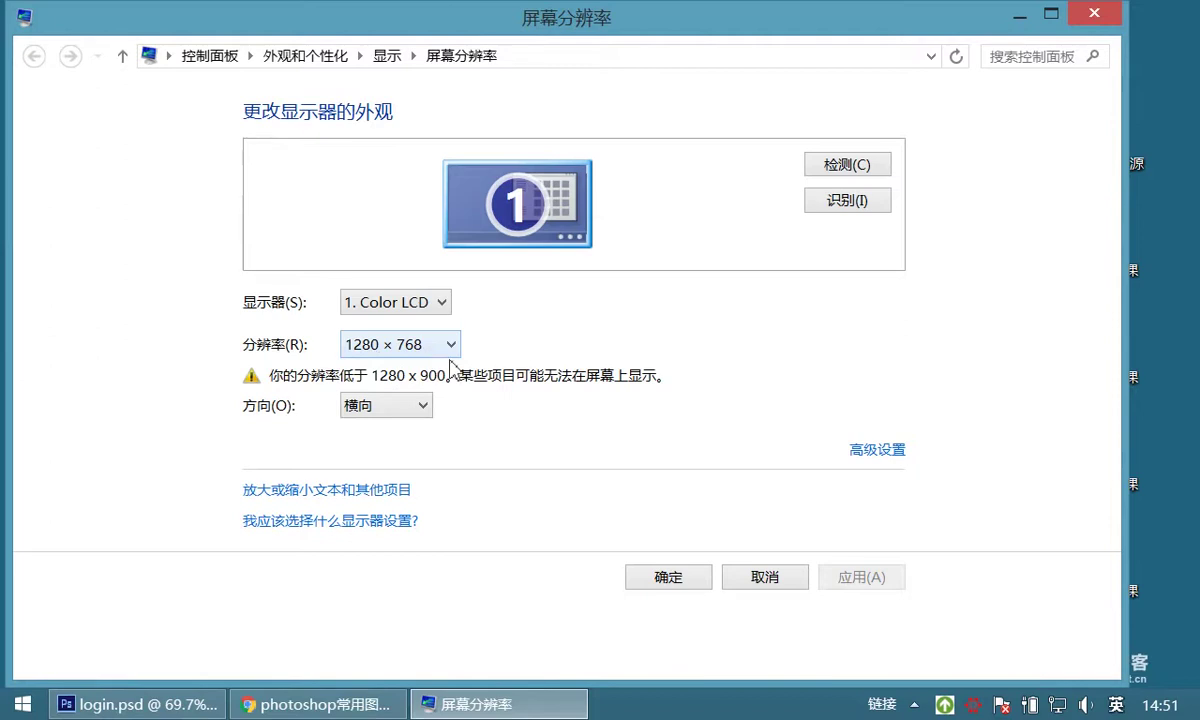
- Return to Photoshop, start a new document and examine its height and resolution
left_click(140, 704)
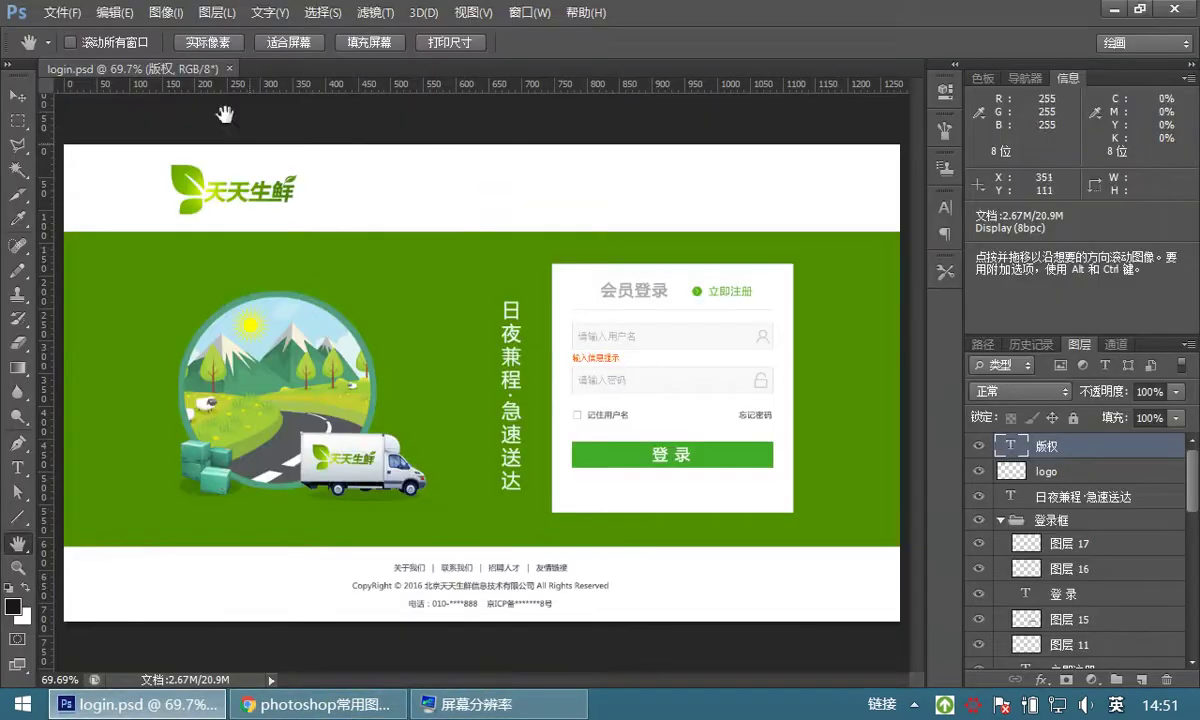
left_click(62, 12)
left_click(67, 32)
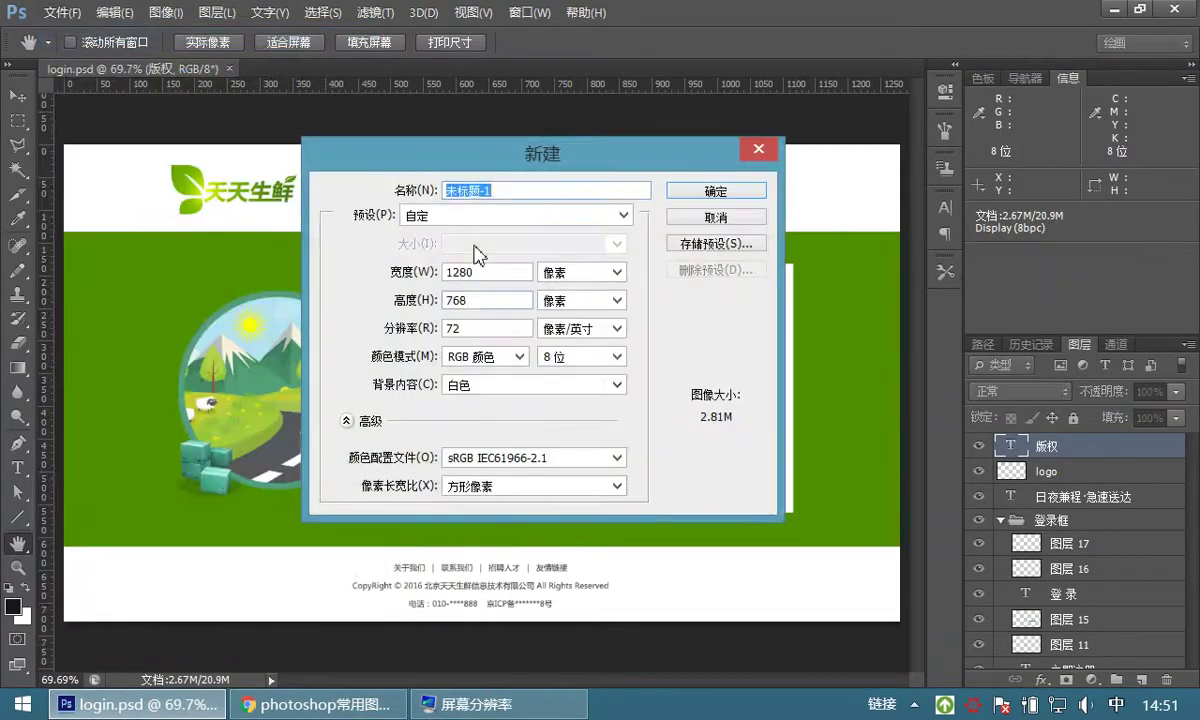
double_click(488, 300)
left_click_drag(476, 330, 440, 328)
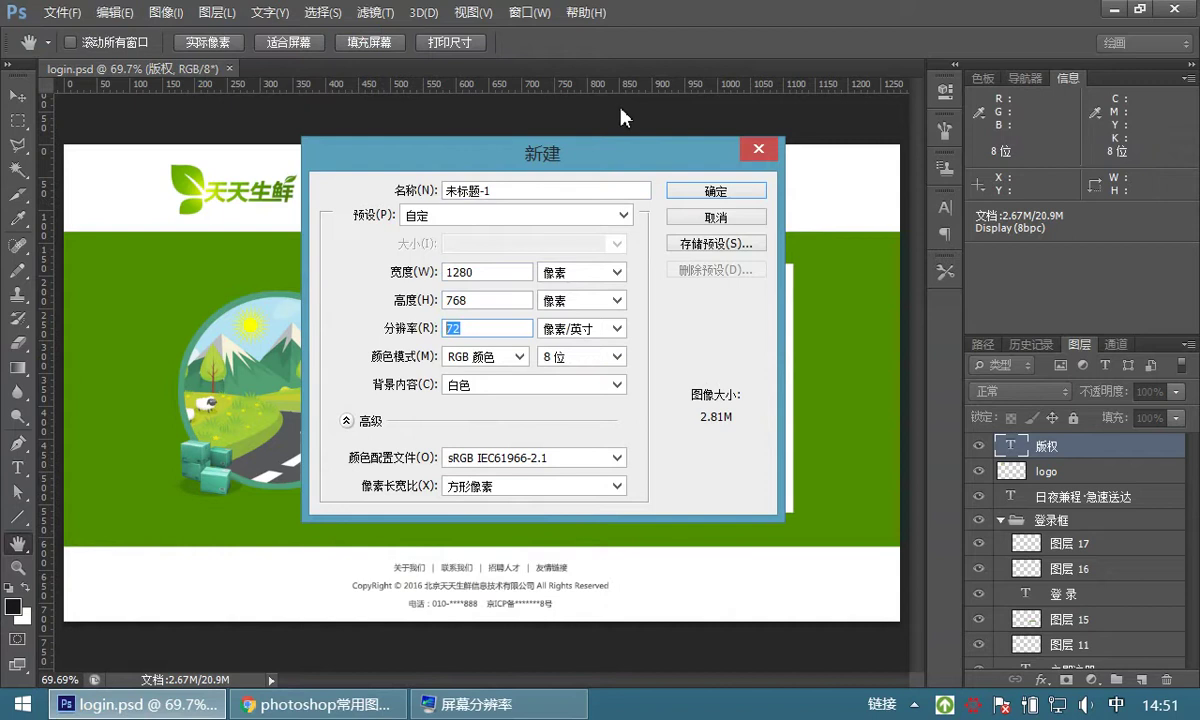
key("Right")
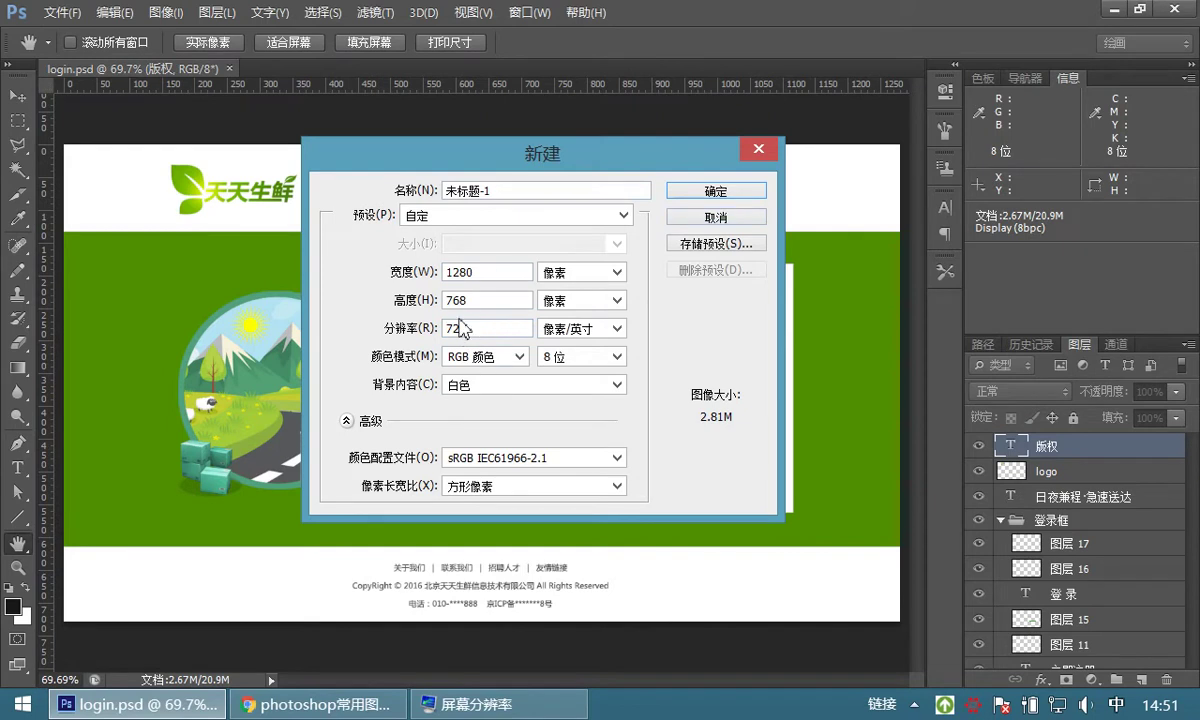
- Examine the new document's width, height and resolution values
double_click(456, 272)
double_click(448, 302)
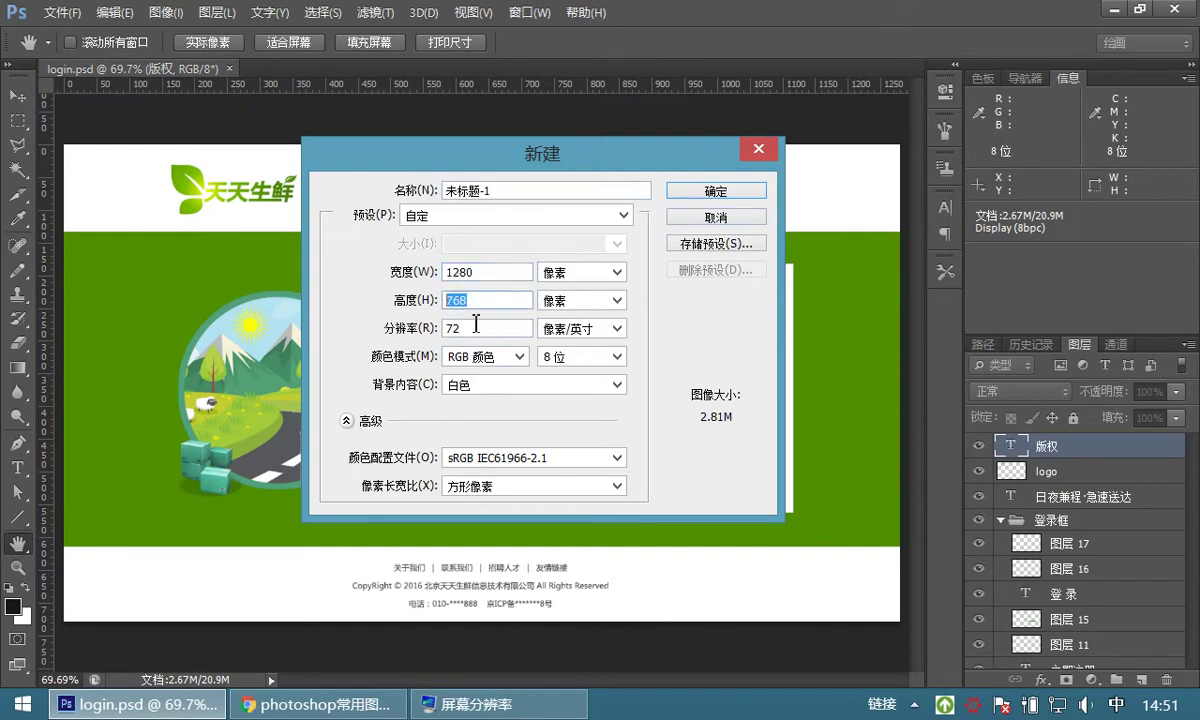
double_click(439, 327)
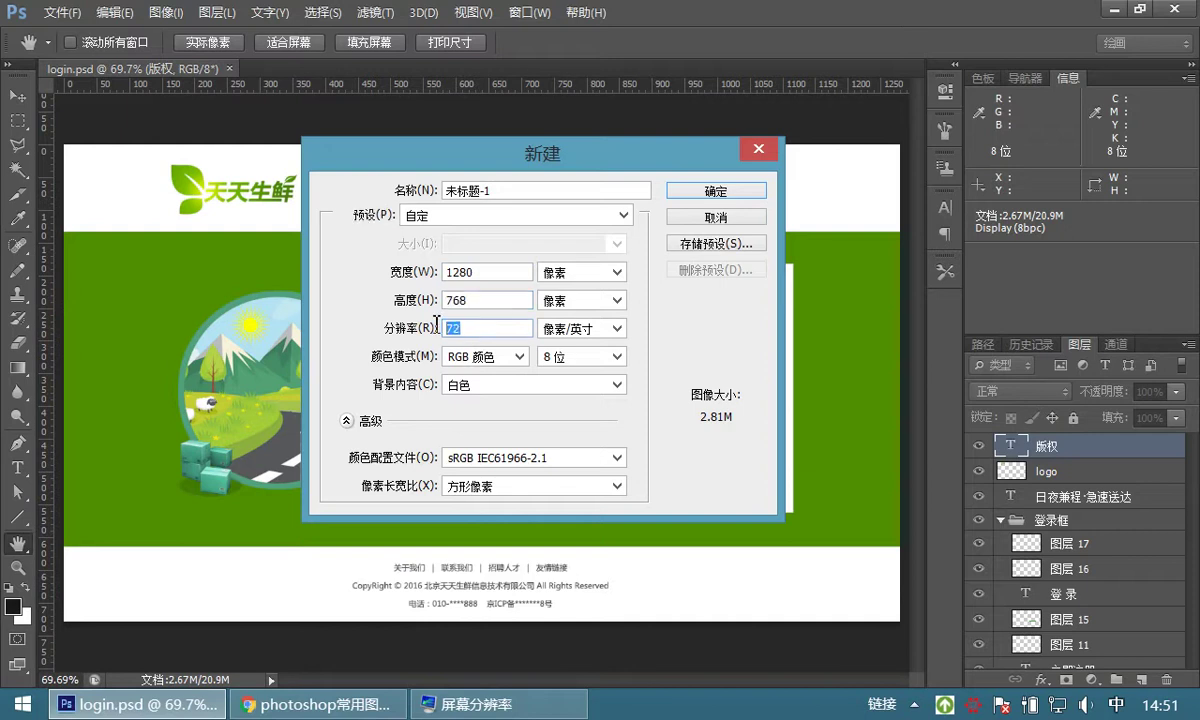
left_click(472, 327)
left_click_drag(477, 328, 418, 306)
left_click(481, 331)
left_click(439, 334)
left_click_drag(477, 336, 437, 321)
- Choose RGB 颜色 as the new document's color mode and 白色 as its background contents
left_click(520, 357)
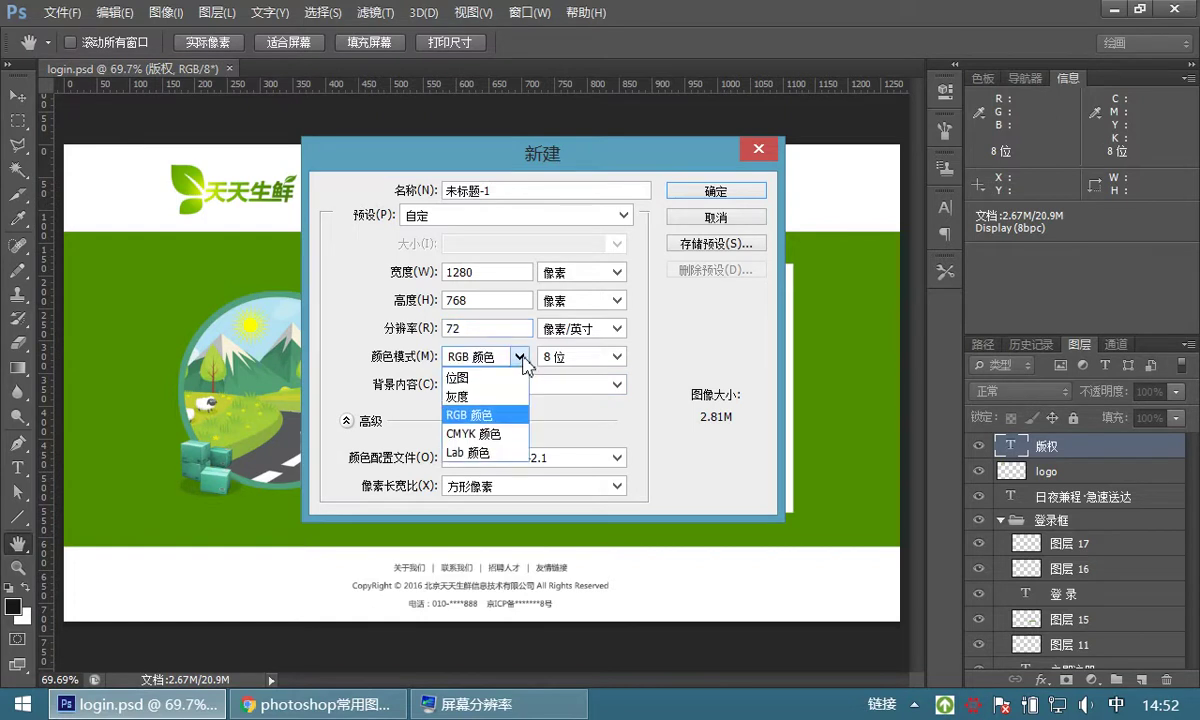
left_click(522, 358)
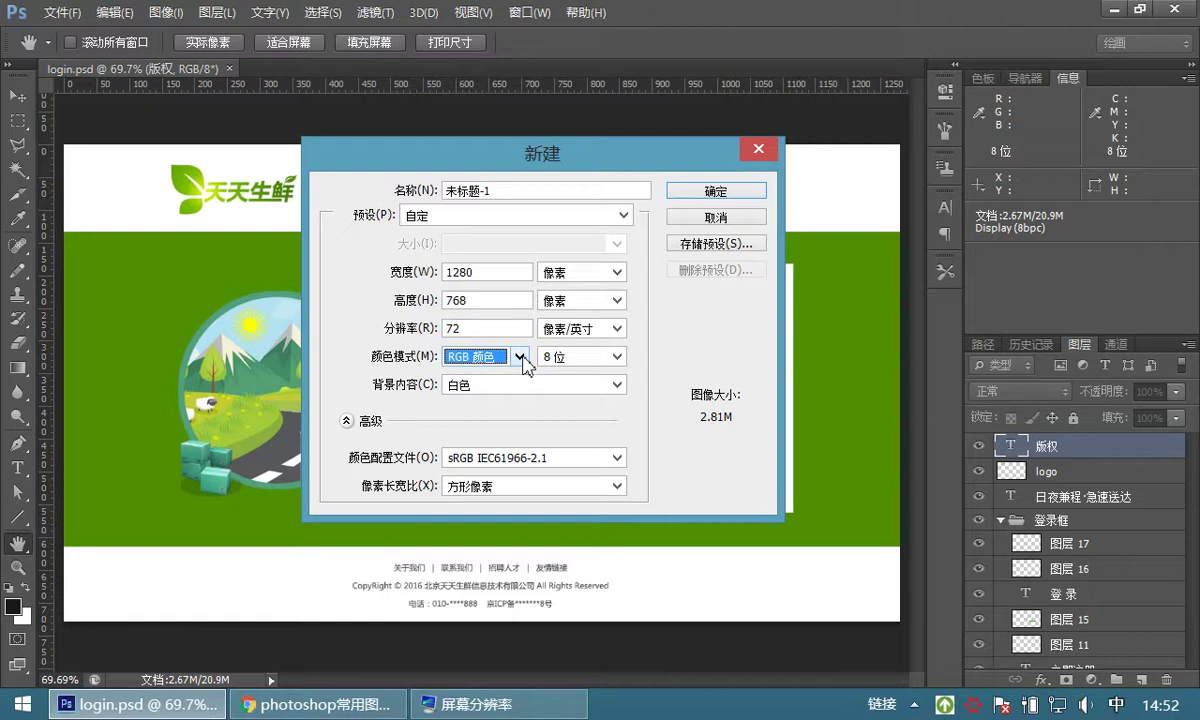
left_click(521, 358)
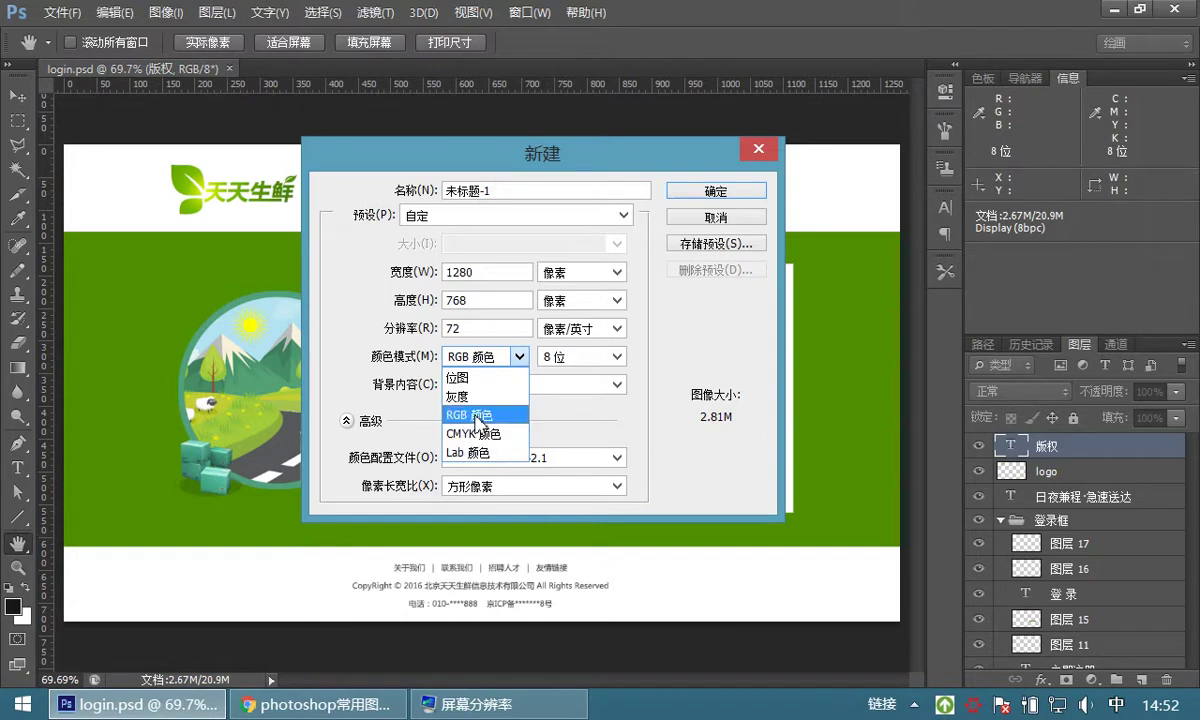
left_click(477, 417)
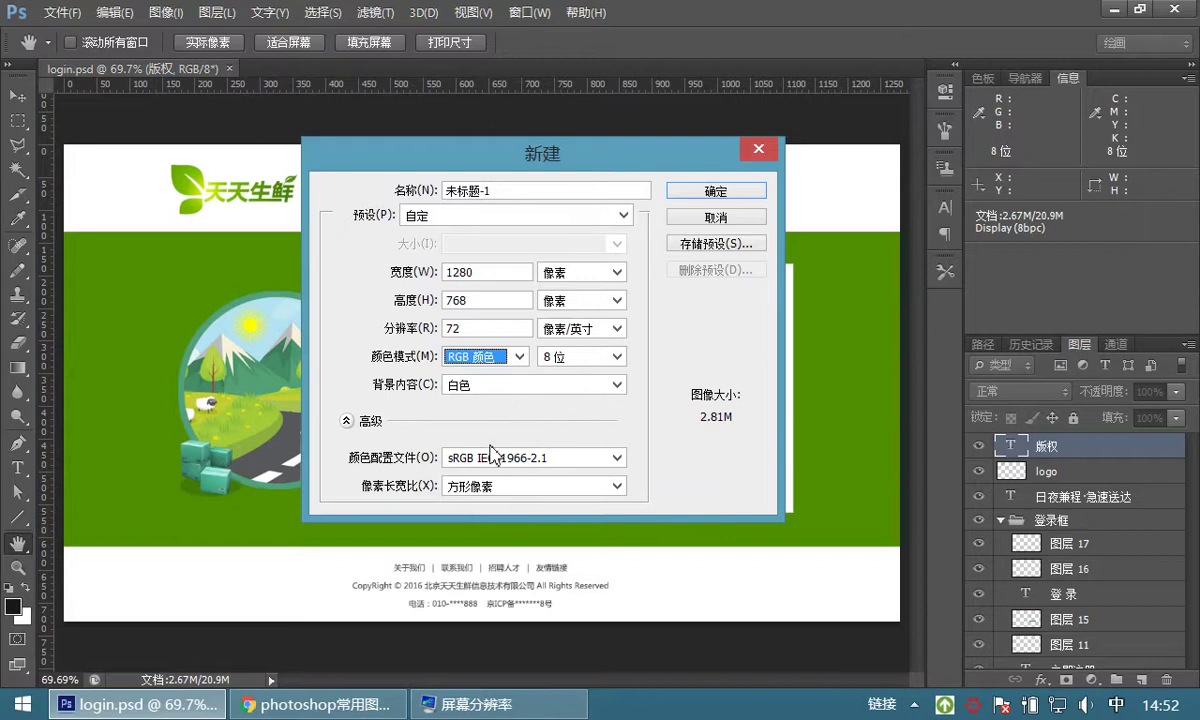
left_click(467, 385)
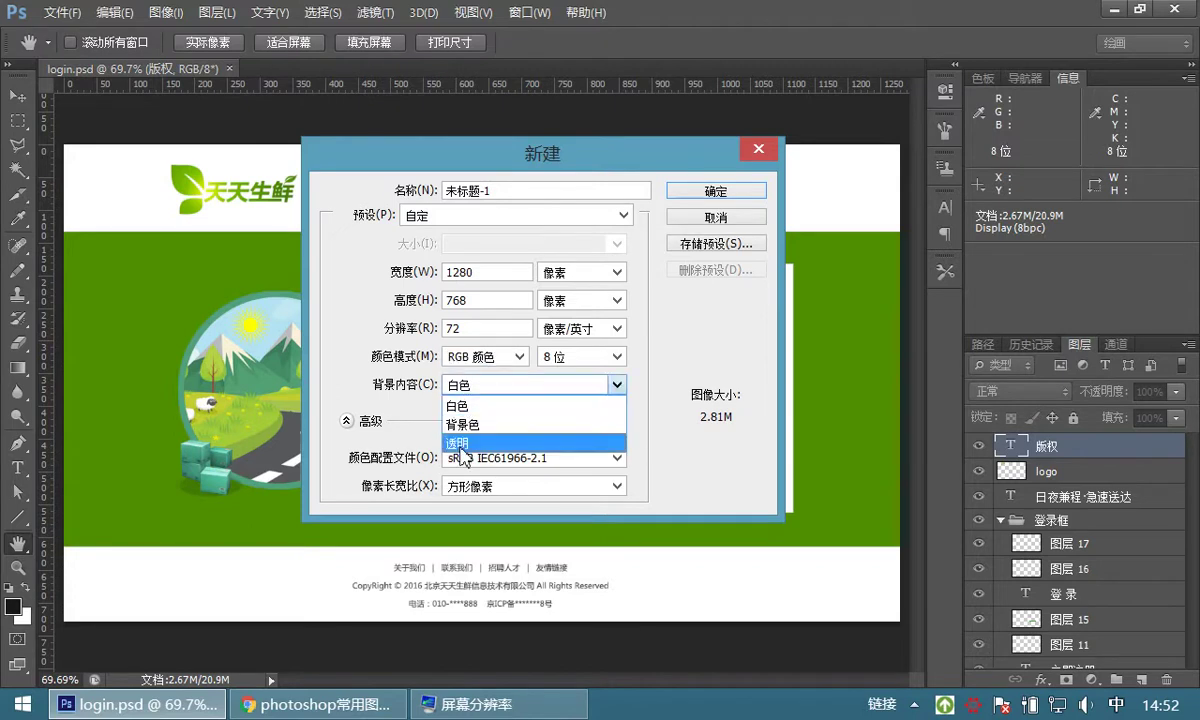
left_click(494, 410)
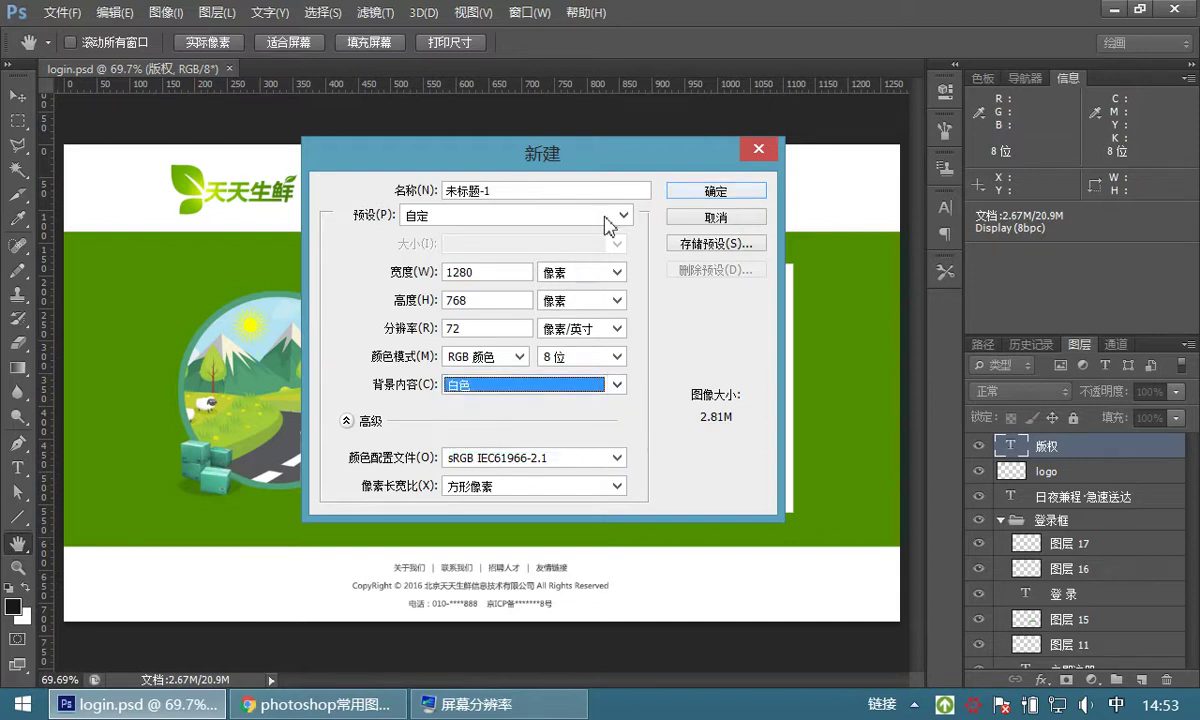
- Set the new document's size to 800 × 600 pixels and create it
left_click_drag(525, 272, 396, 276)
type("800")
key("Tab")
type("600")
left_click(700, 190)
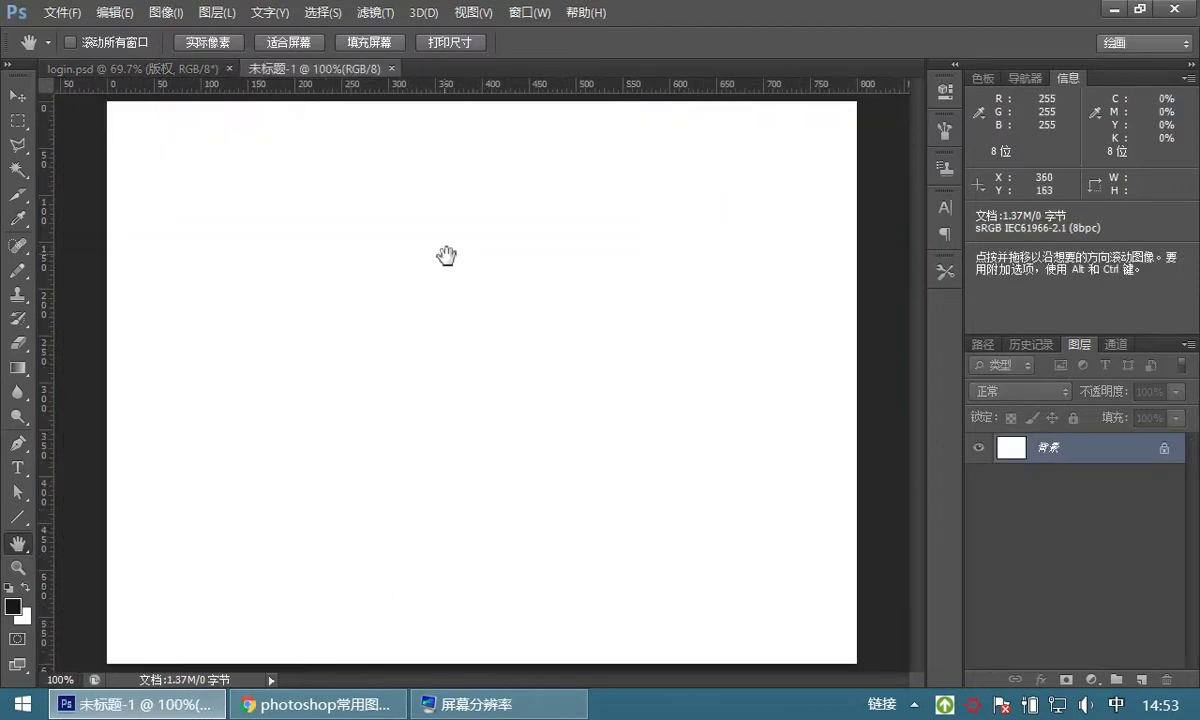
- Start saving the new document under another name and choose the 前端05天课件 folder as its location
left_click(55, 14)
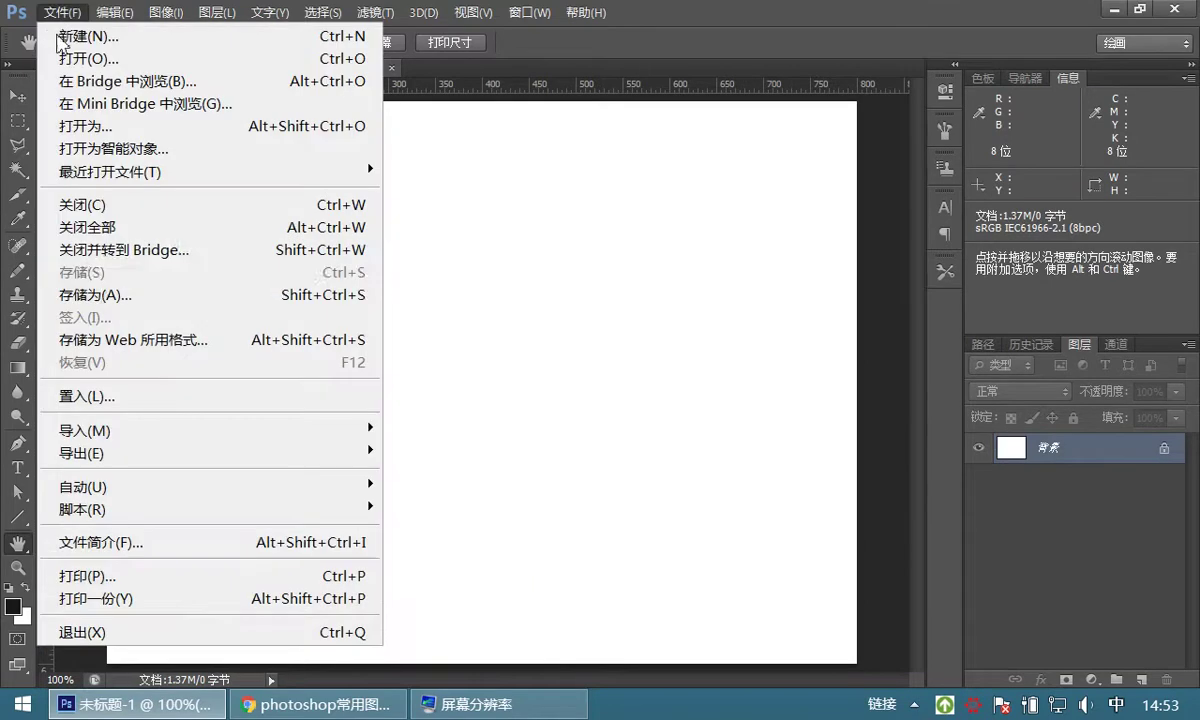
left_click(93, 295)
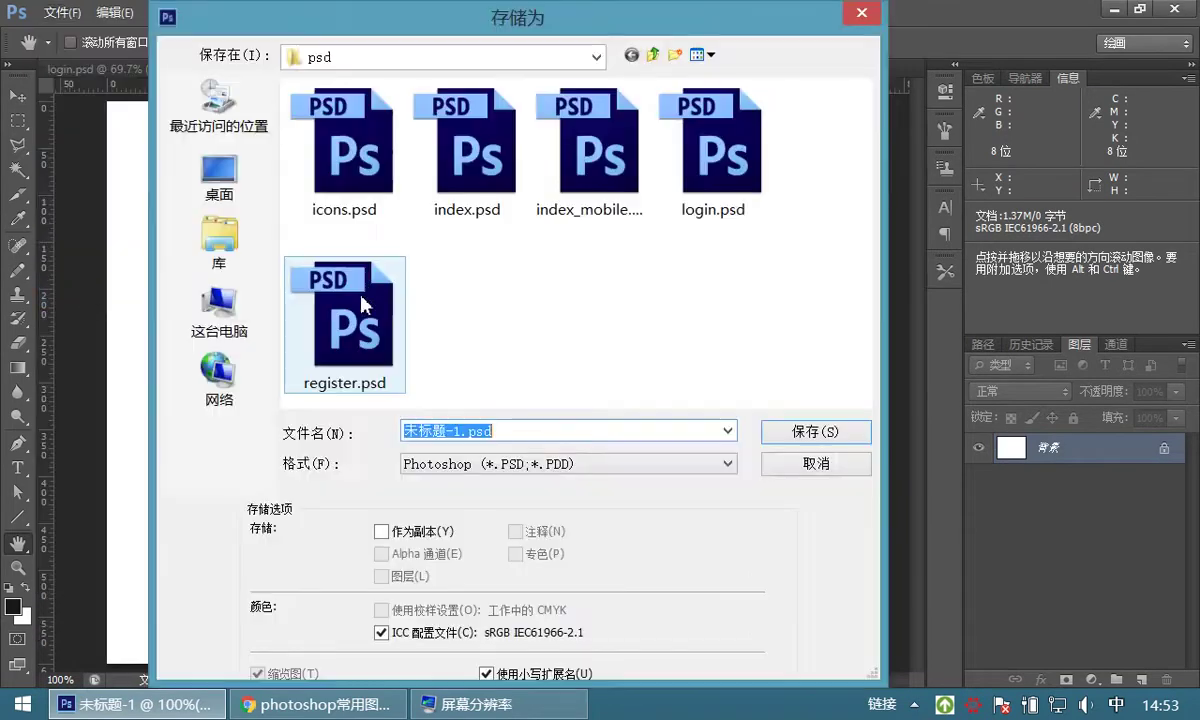
left_click(596, 56)
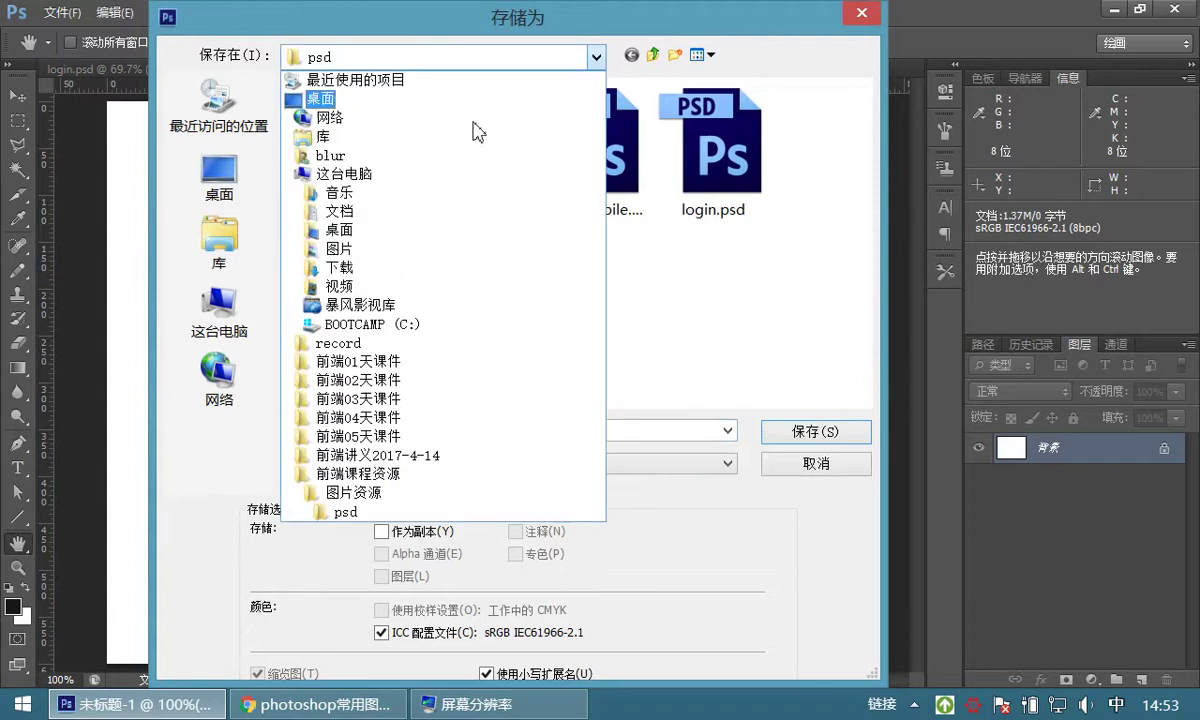
left_click(358, 436)
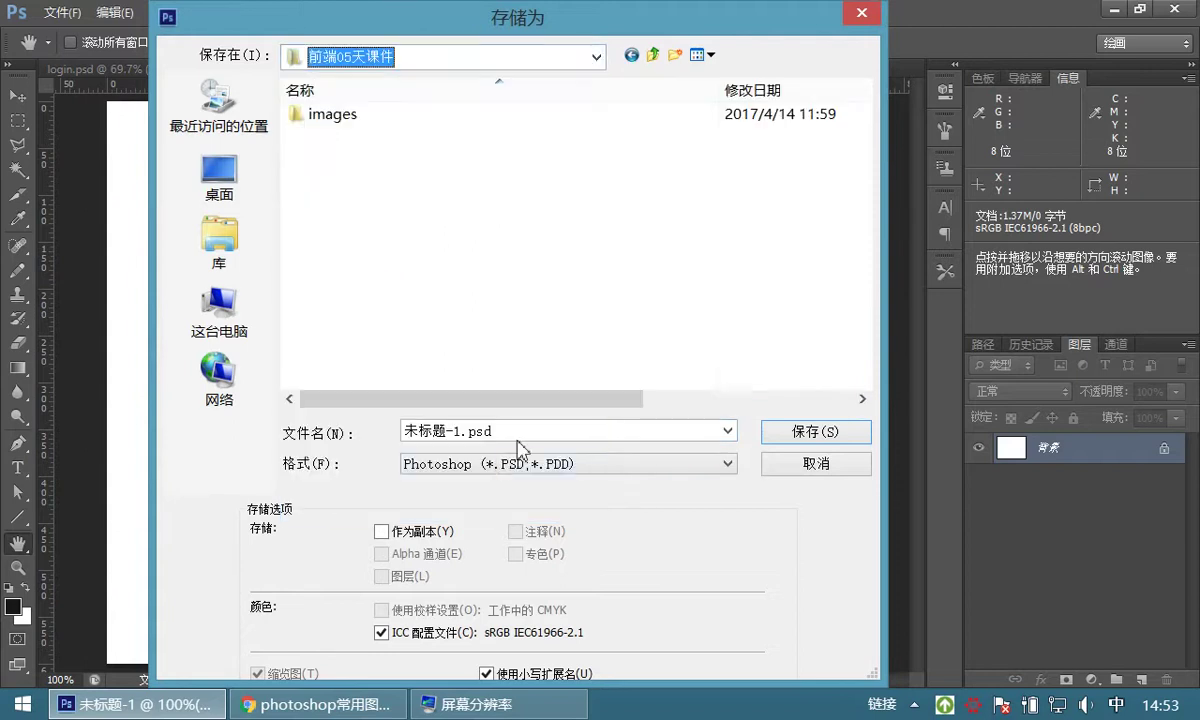
- Name the file 001.psd and save it in Photoshop format
left_click_drag(460, 431, 347, 435)
type("001")
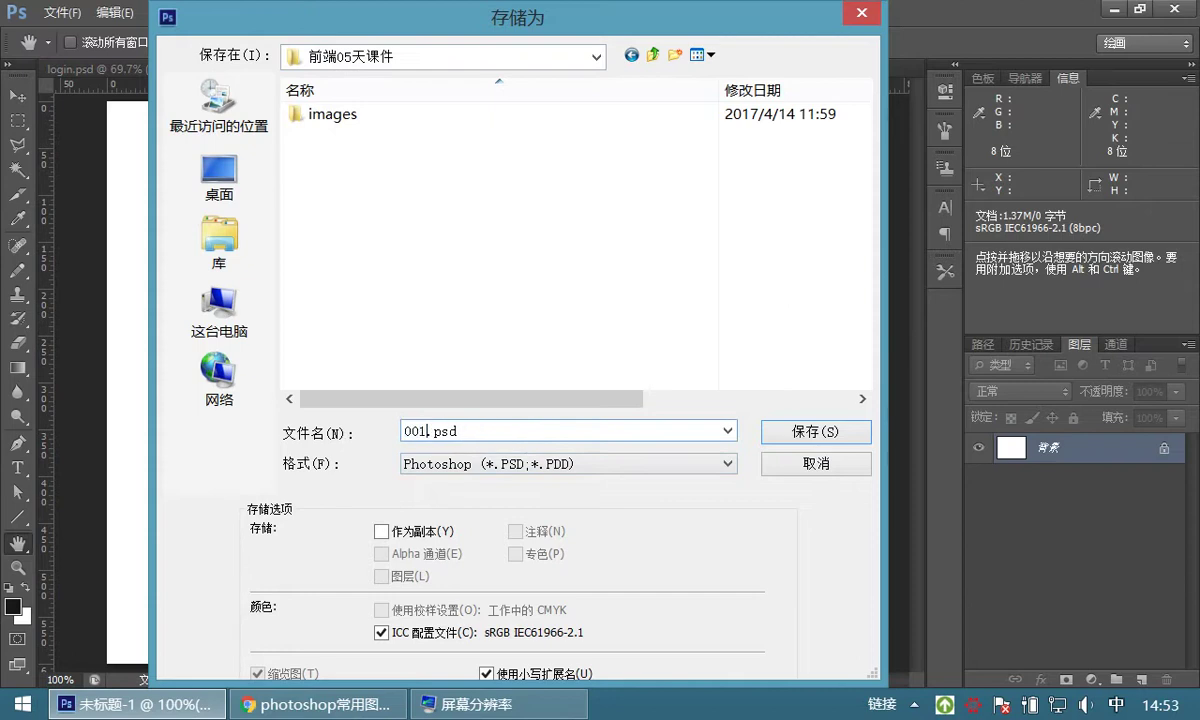
left_click_drag(478, 431, 392, 429)
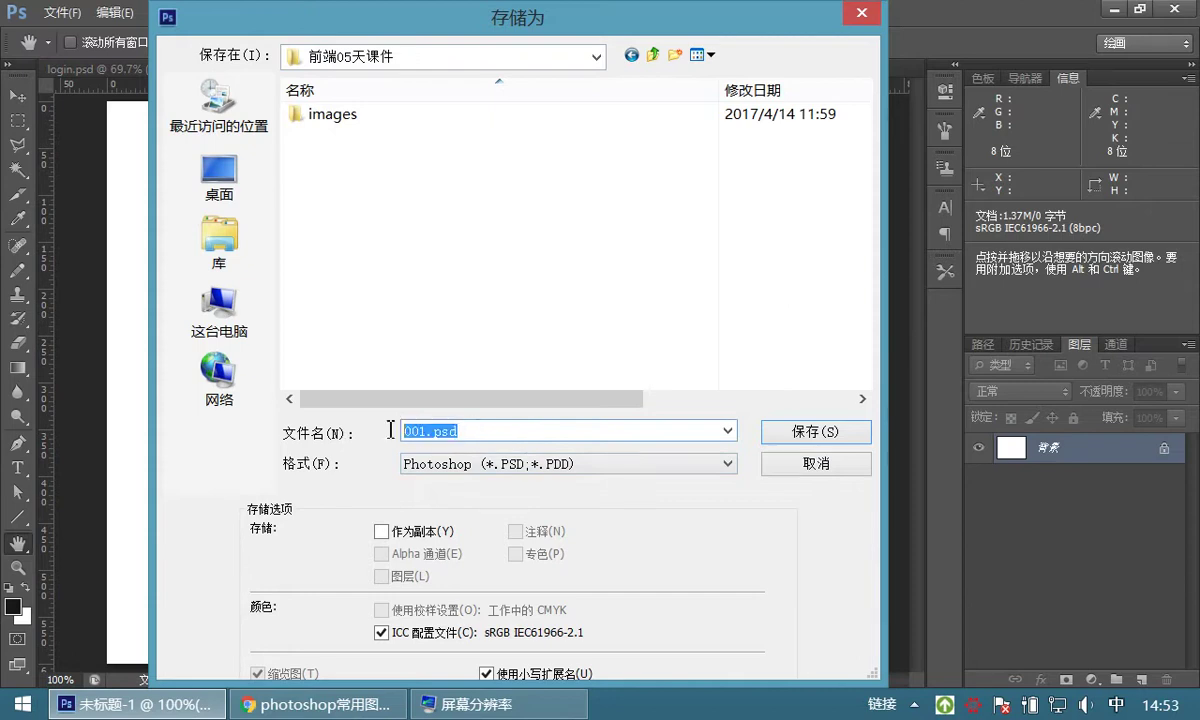
left_click(474, 431)
double_click(473, 433)
left_click(482, 433)
left_click_drag(500, 430, 383, 428)
left_click(499, 433)
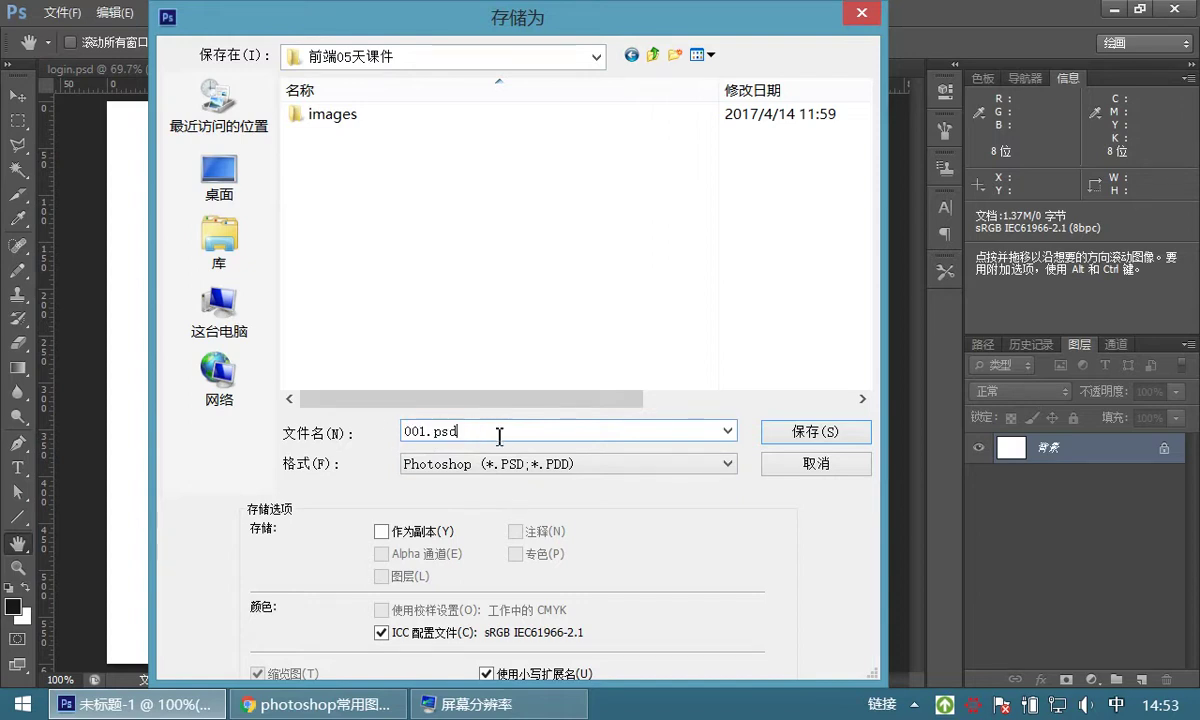
left_click(816, 432)
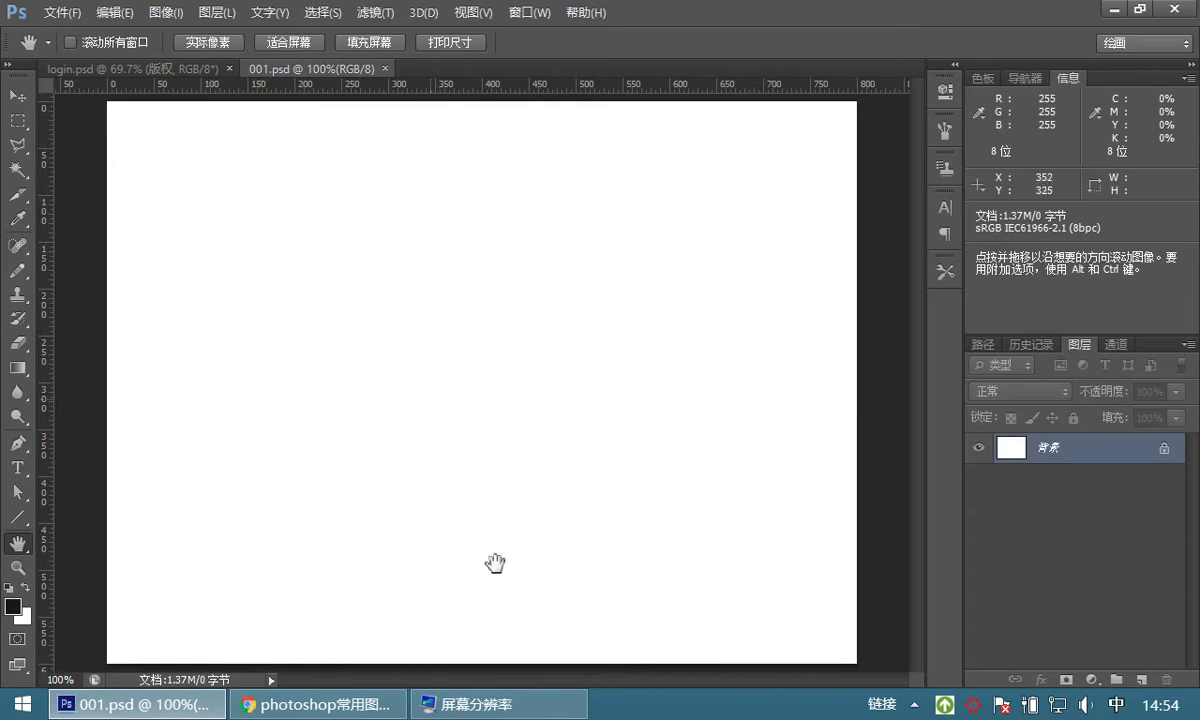
- Close the screen resolution window, switch to the Chrome notes and read on to the 移动选择与图层面板 section
left_click(470, 704)
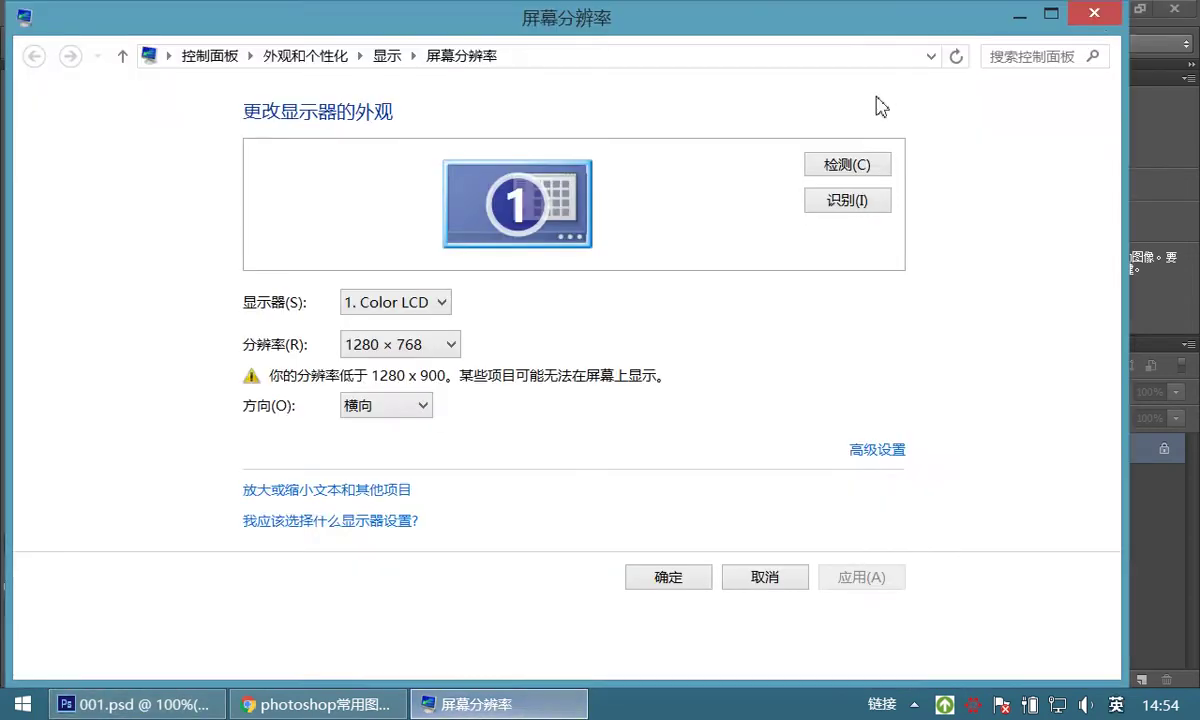
left_click(1077, 22)
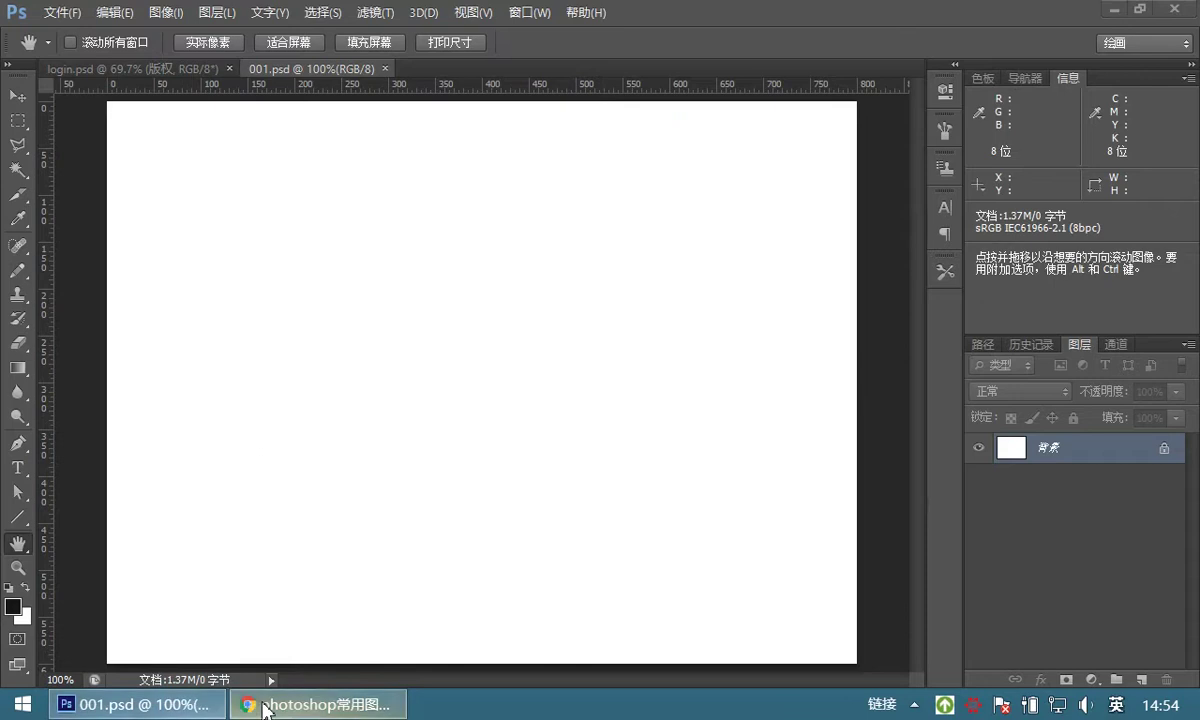
left_click(266, 708)
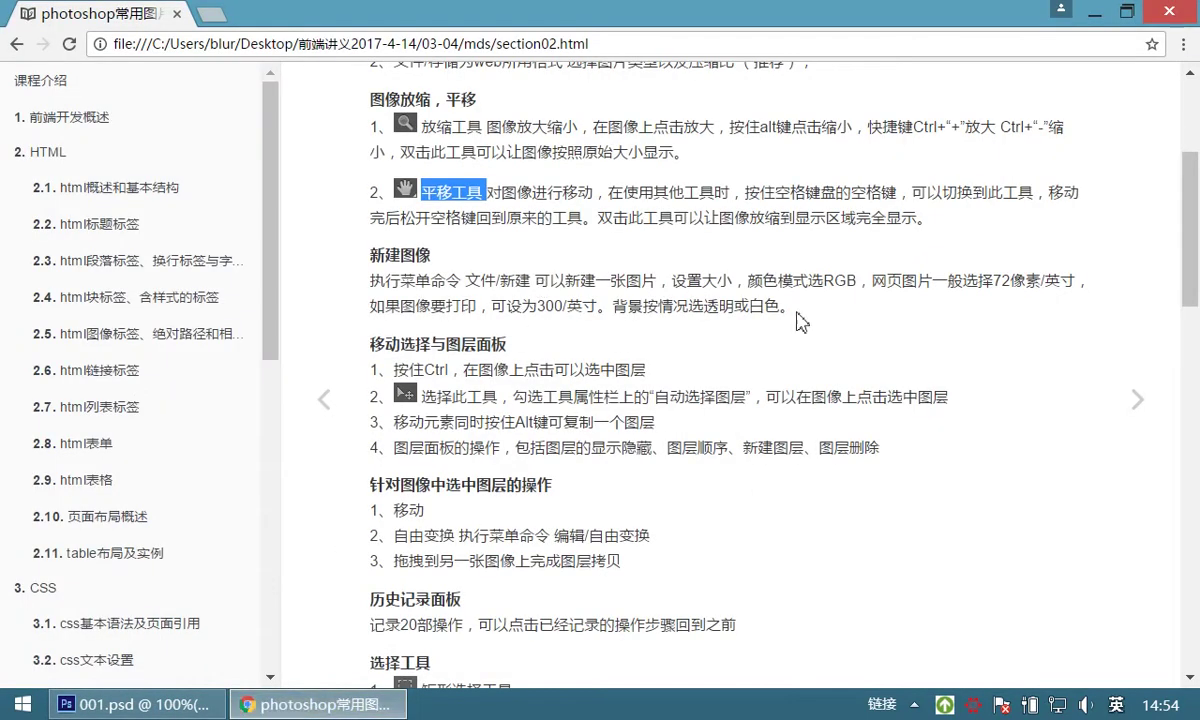
scroll(1196, 345, "down", 1)
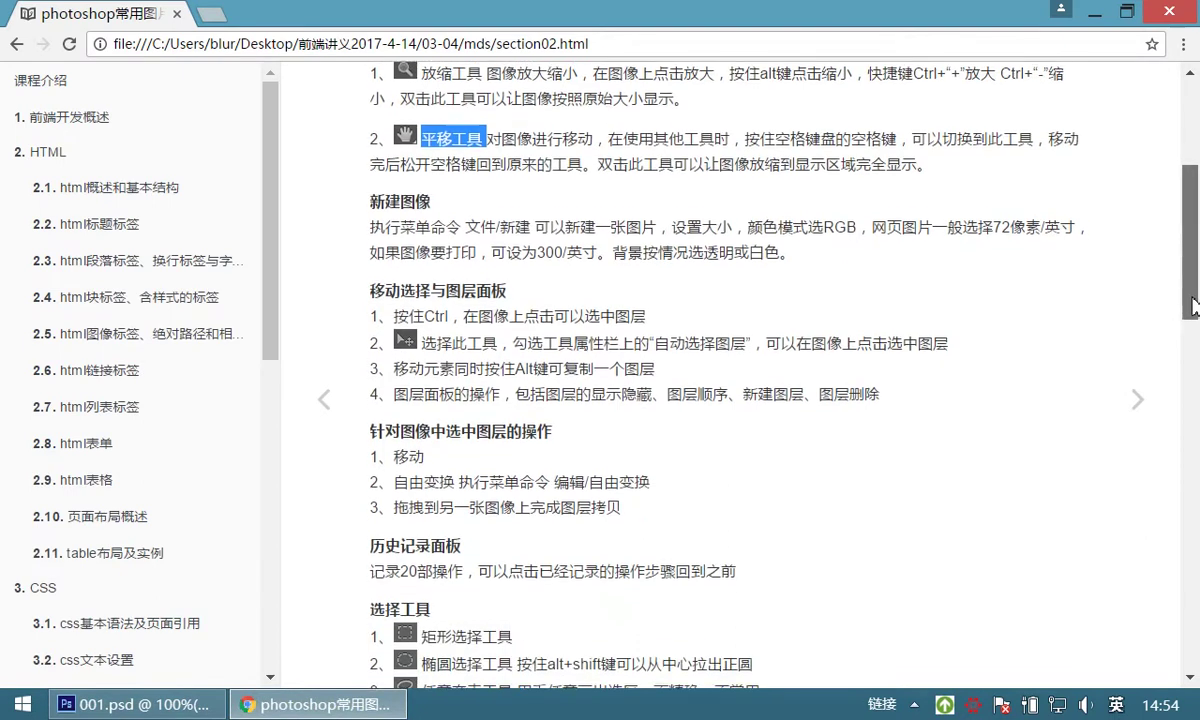
scroll(1196, 318, "down", 1)
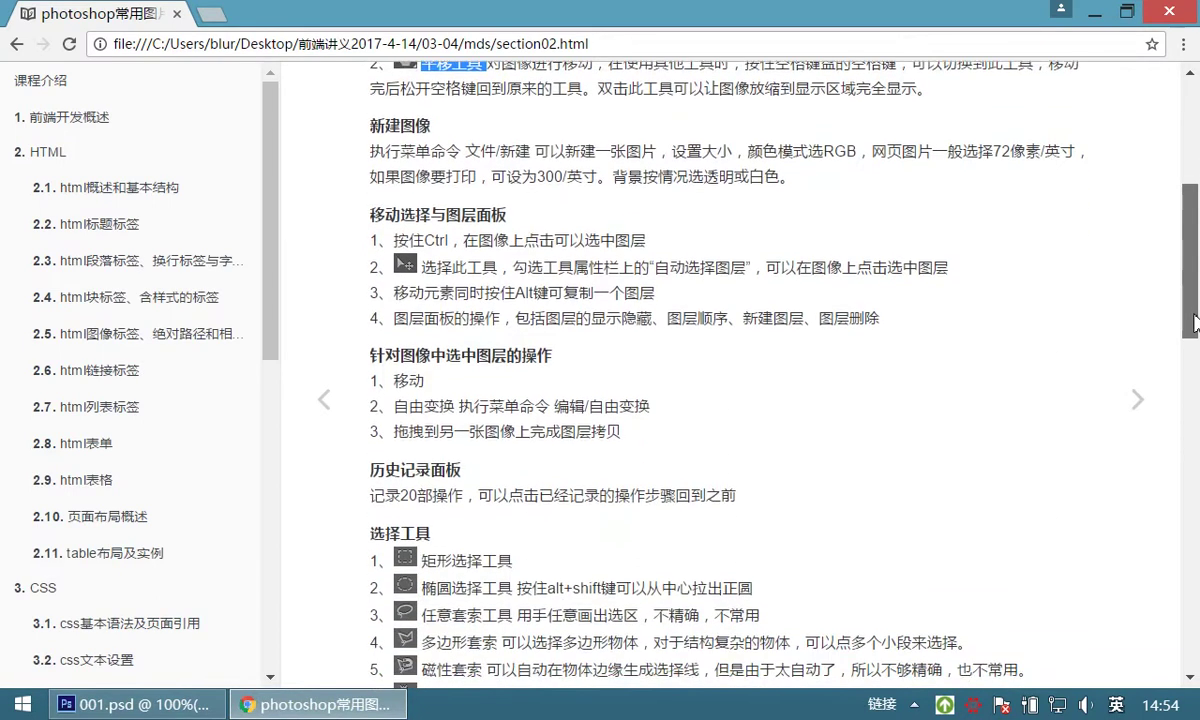
scroll(1195, 320, "down", 1)
left_click_drag(1196, 325, 1196, 340)
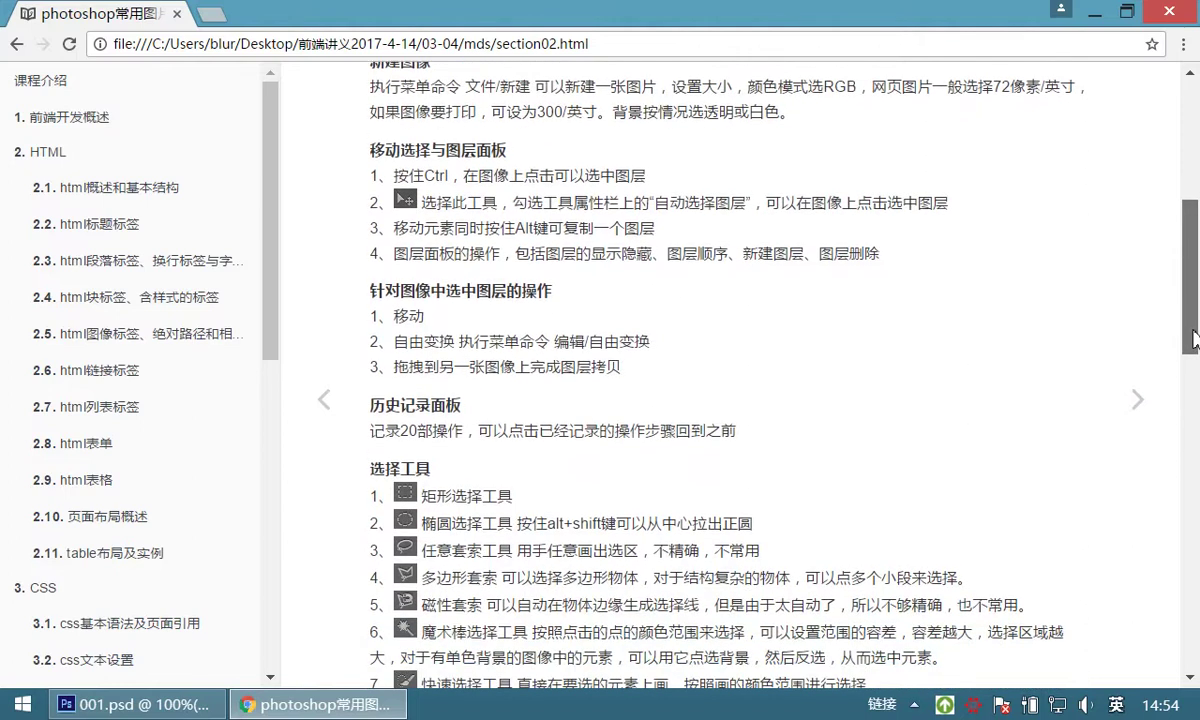
scroll(1196, 340, "down", 1)
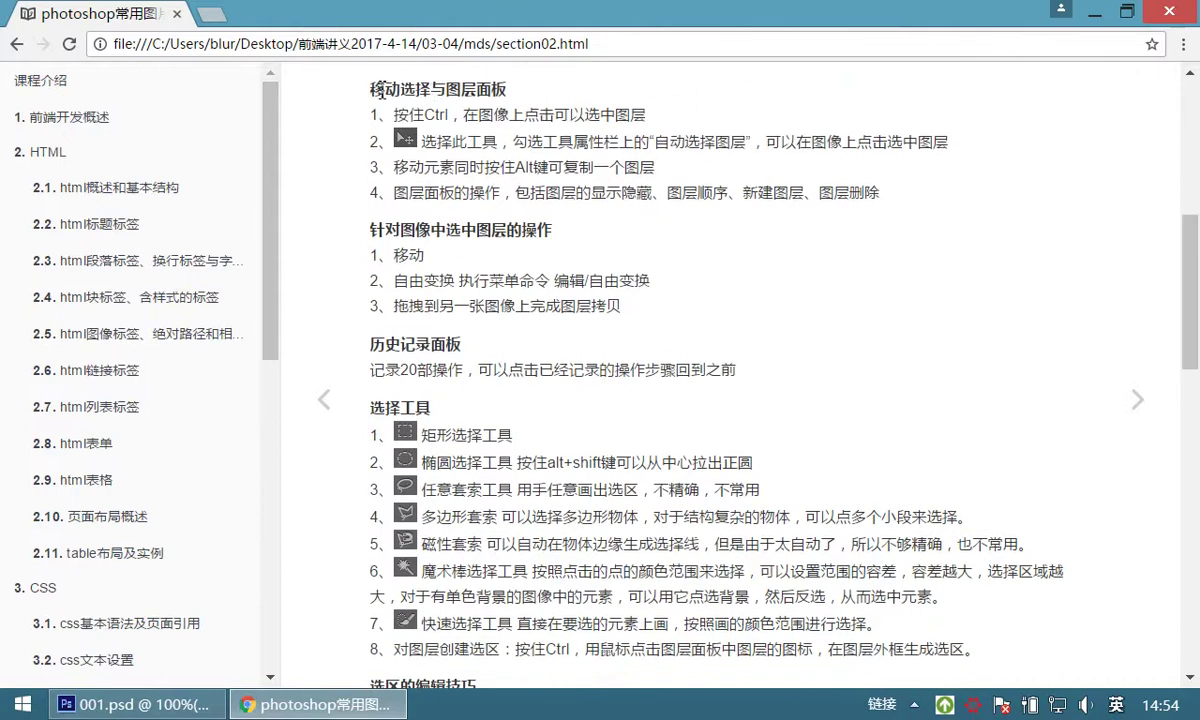
left_click_drag(381, 90, 507, 92)
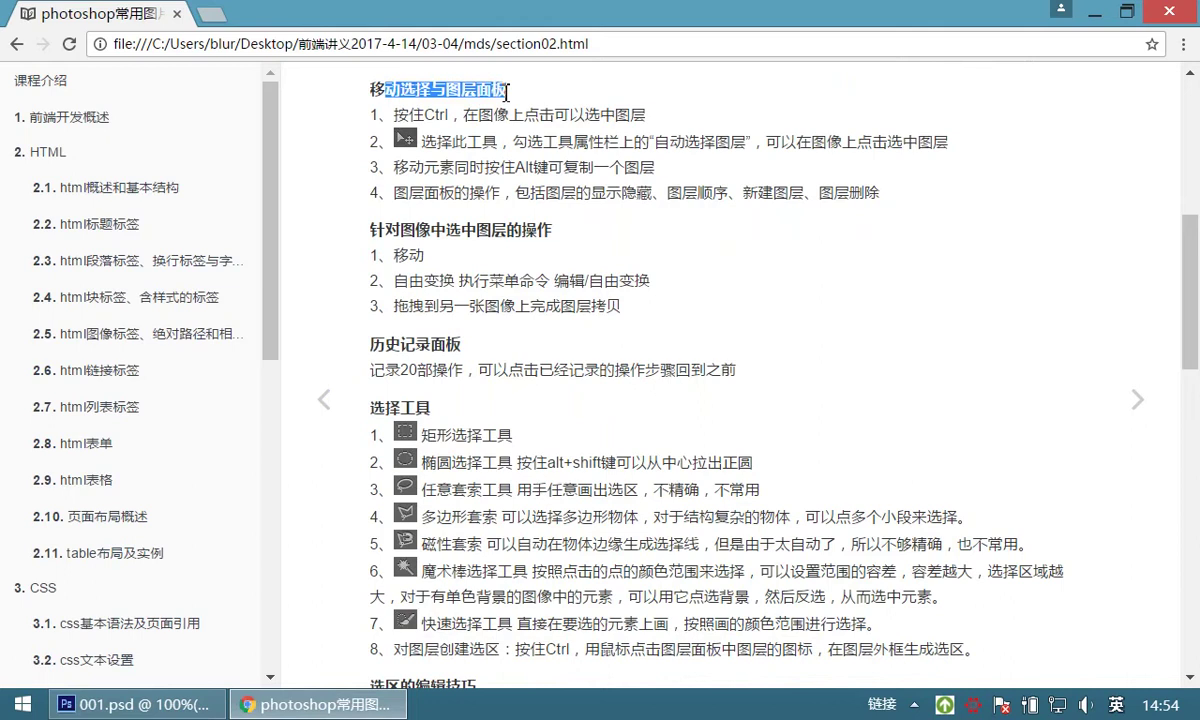
- Return to Photoshop, activate the Move tool and show the login.psd document
left_click(153, 708)
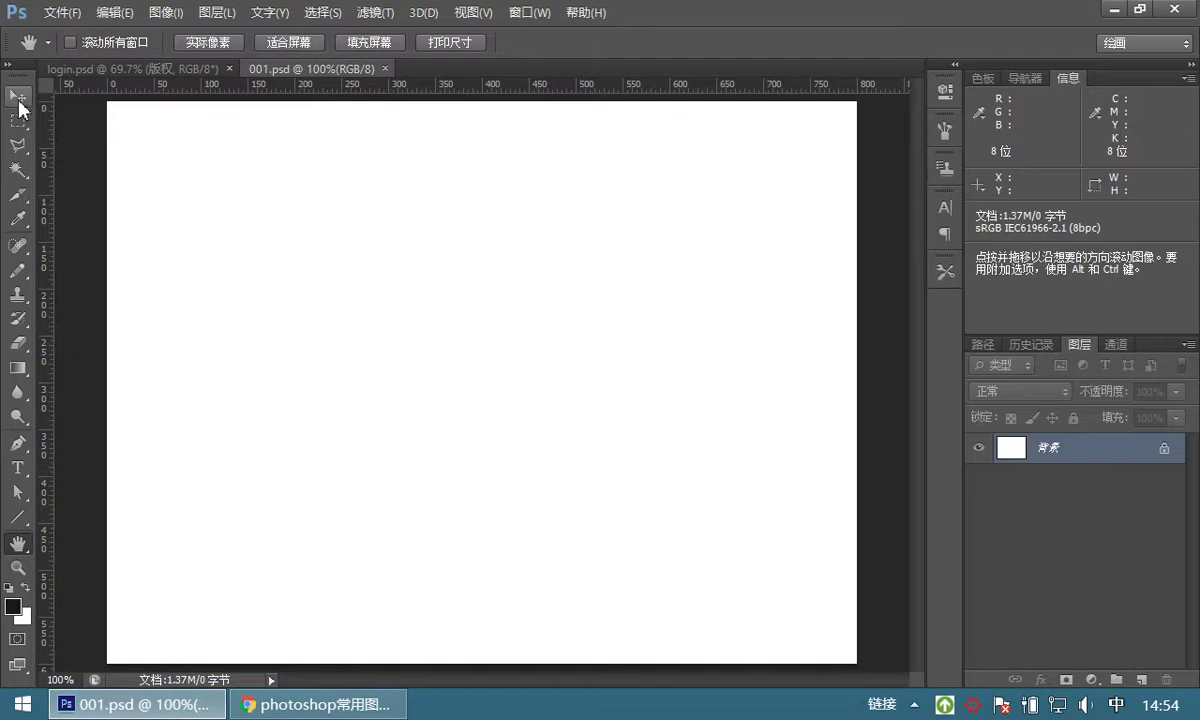
left_click(18, 100)
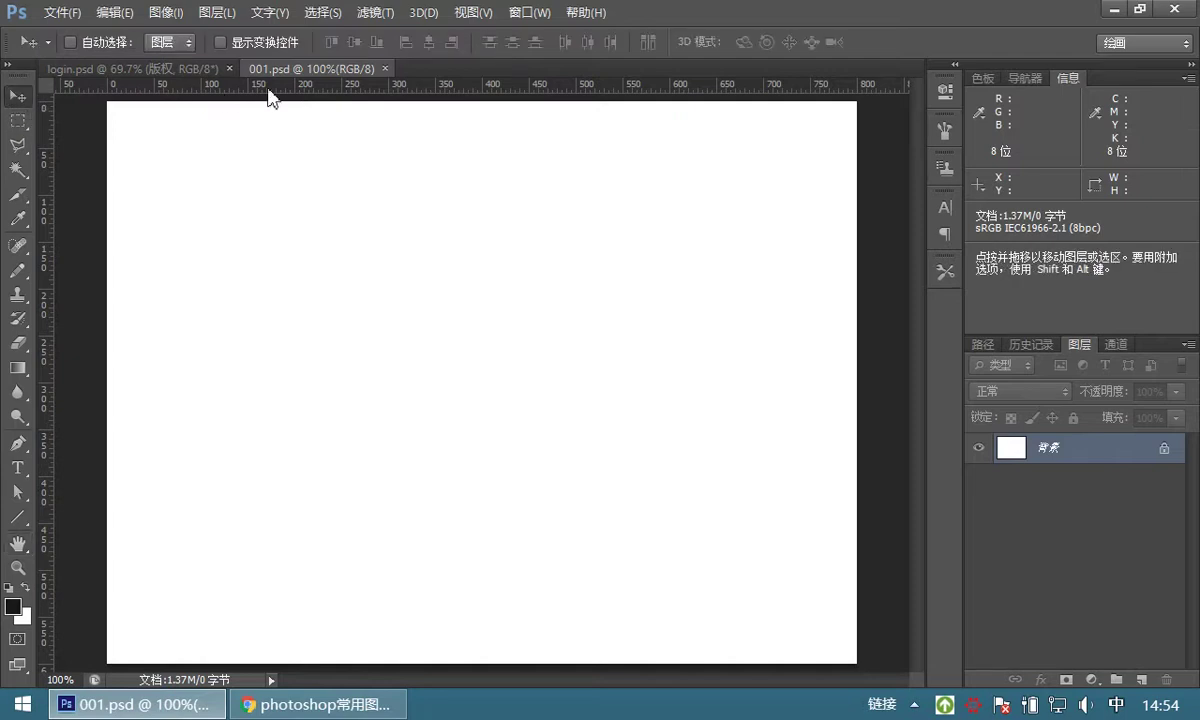
key("shift")
left_click(125, 70)
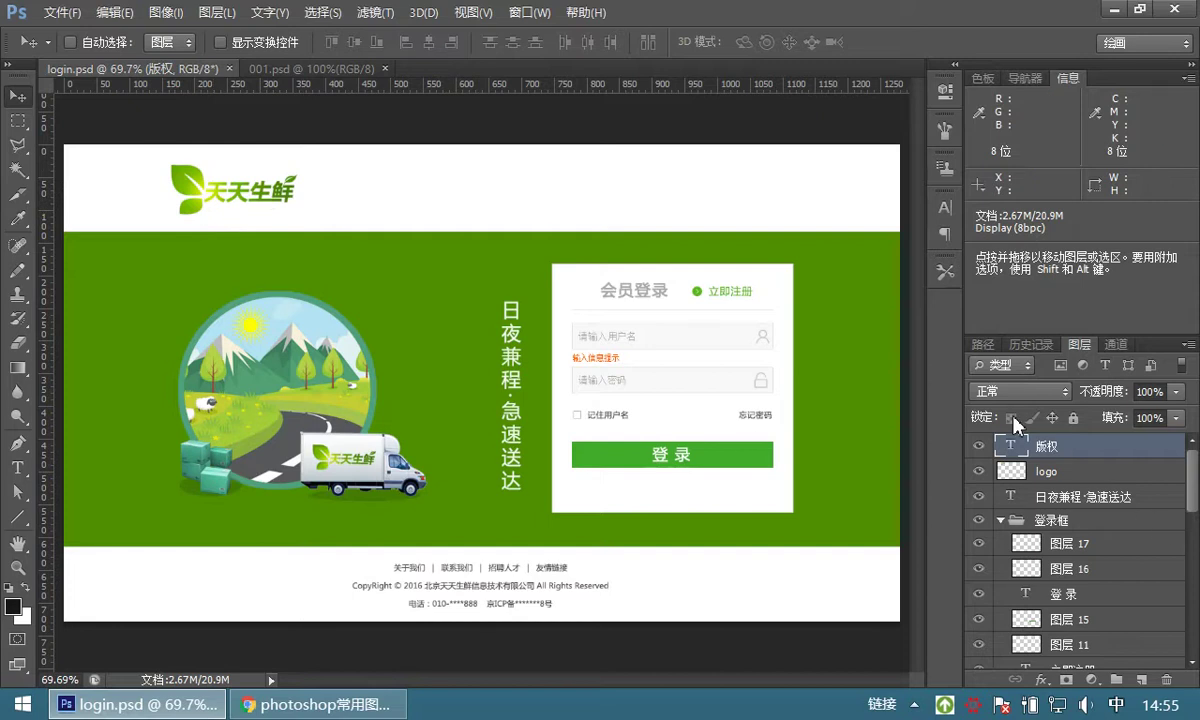
- Take screen captures of the Layers panel and of the Move tool's auto-select target setting
key("ctrl+alt+a")
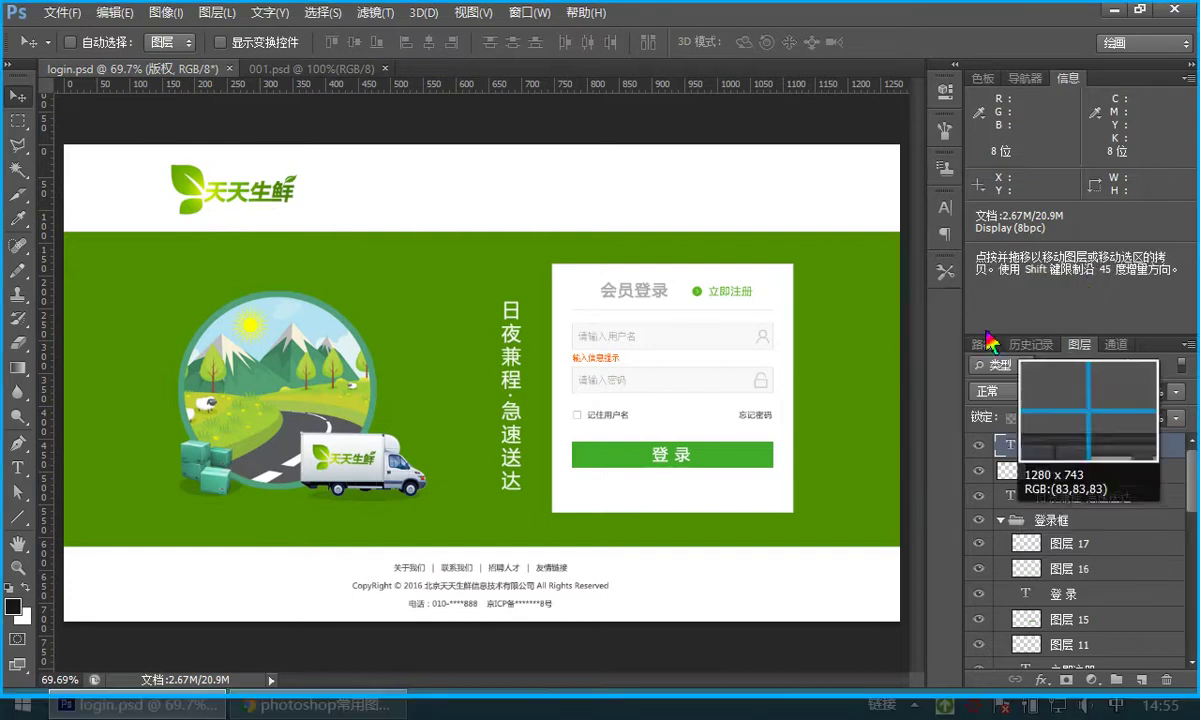
left_click_drag(976, 339, 1196, 700)
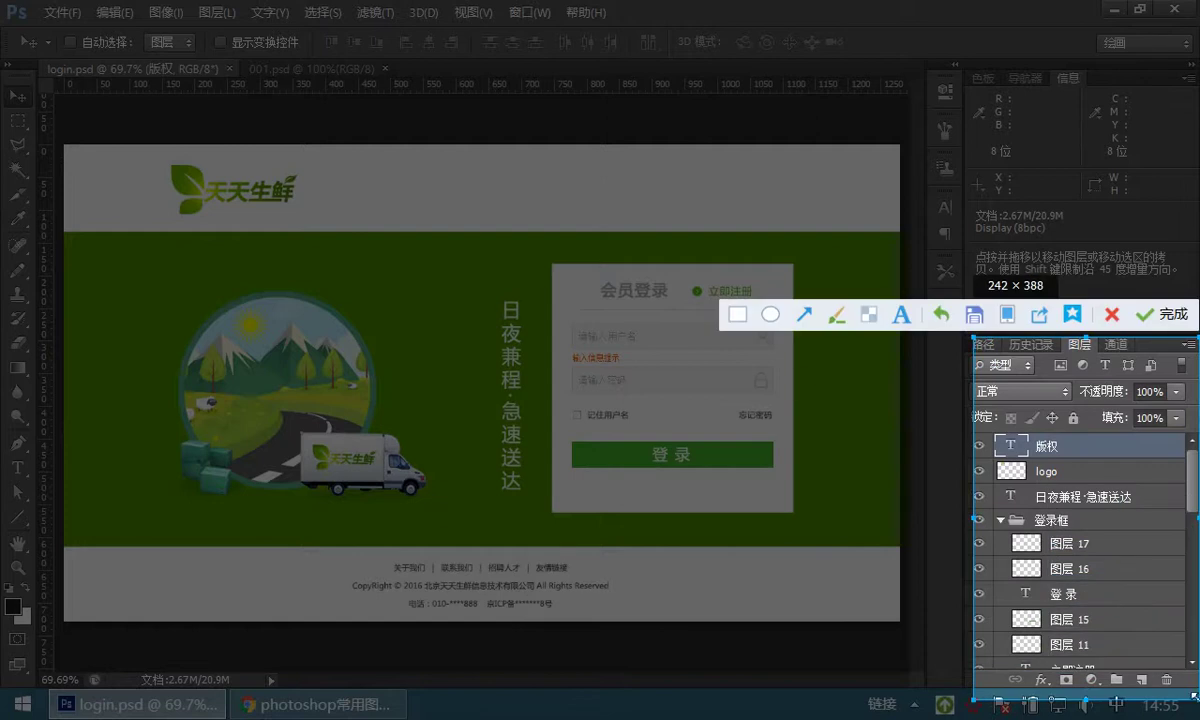
key("Return")
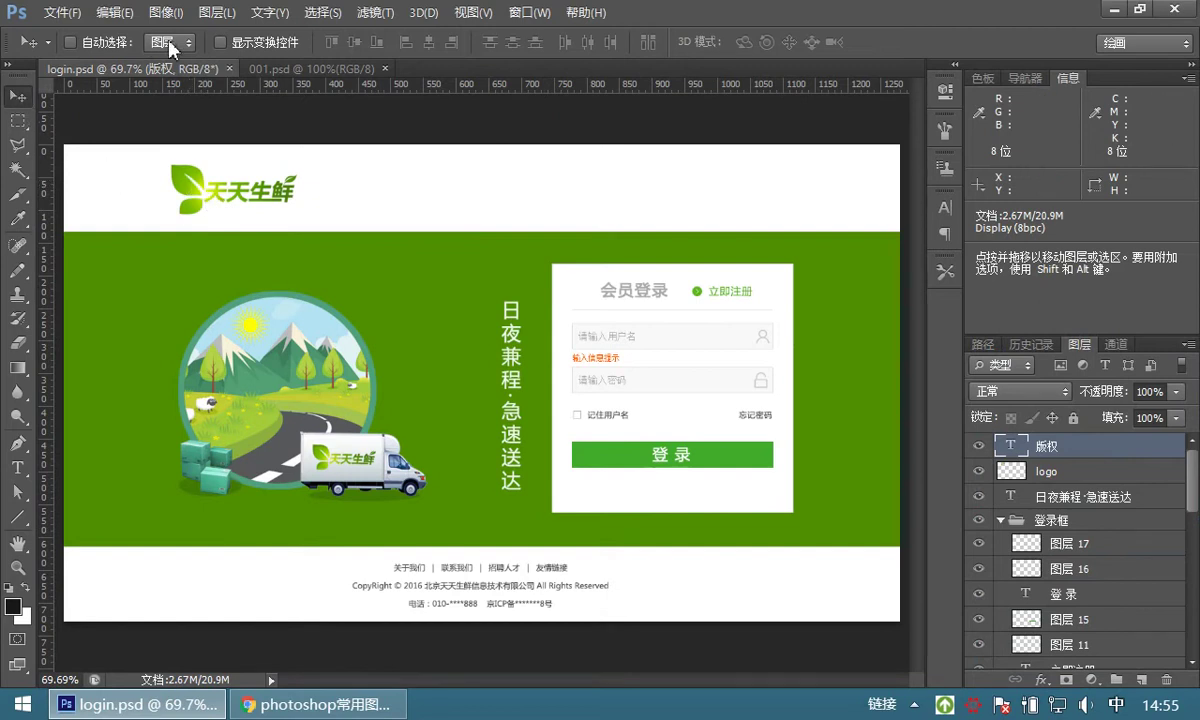
key("ctrl+alt+a")
left_click_drag(139, 21, 206, 67)
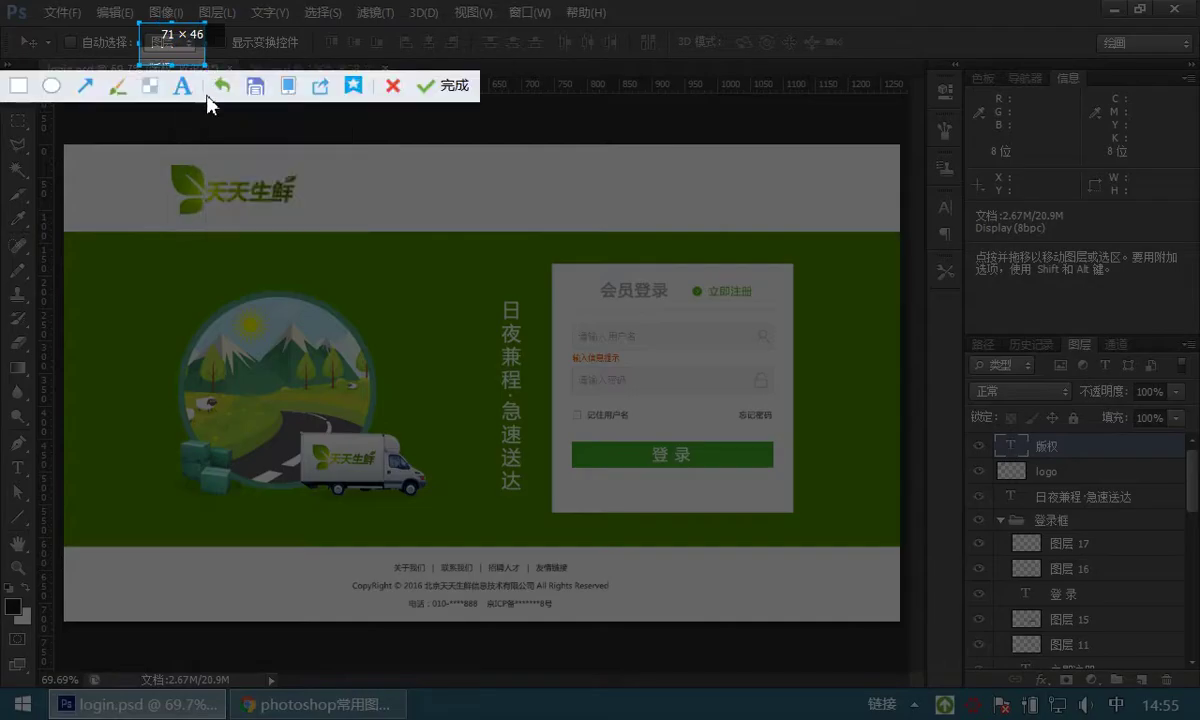
double_click(186, 55)
- Check the choices for the Move tool's auto-select target and leave it set to 图层
left_click(166, 44)
left_click(152, 63)
left_click(178, 44)
left_click(176, 83)
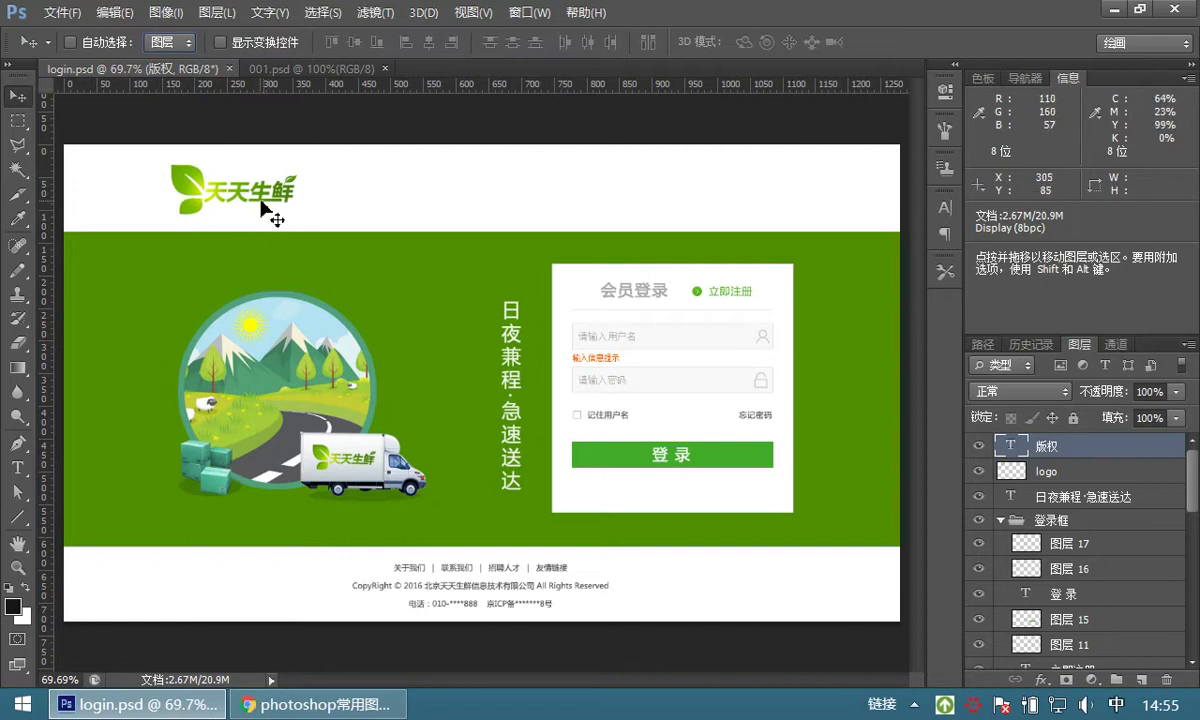
- Select the logo layer directly from the image in login.psd and move the logo slightly right and down
left_click(185, 183, "ctrl")
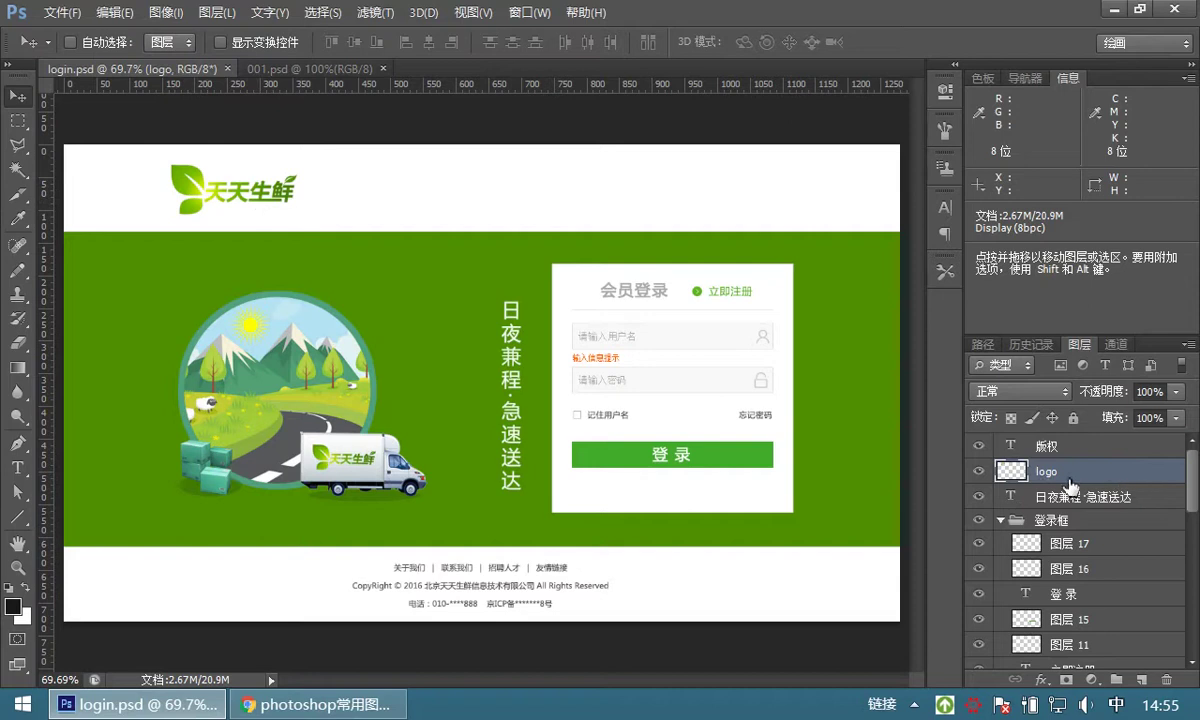
left_click_drag(203, 190, 256, 194)
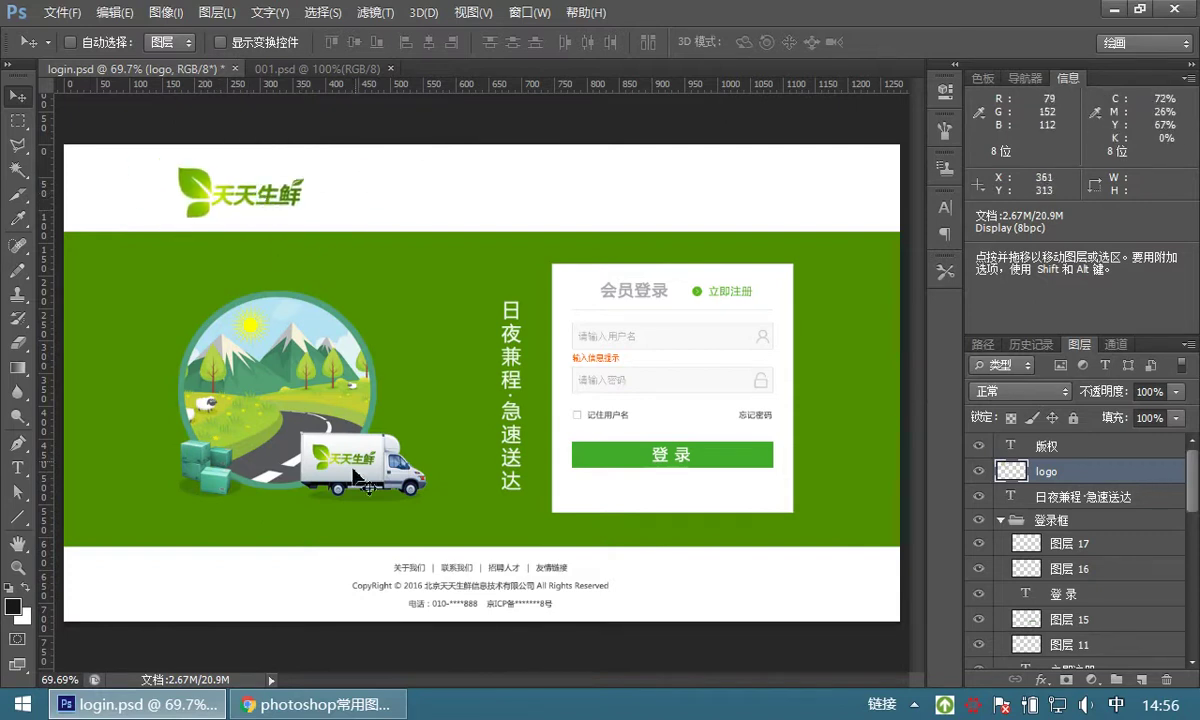
- Shift the logo left, select the truck layer directly from the image and adjust the truck's horizontal position
left_click_drag(376, 412, 278, 204)
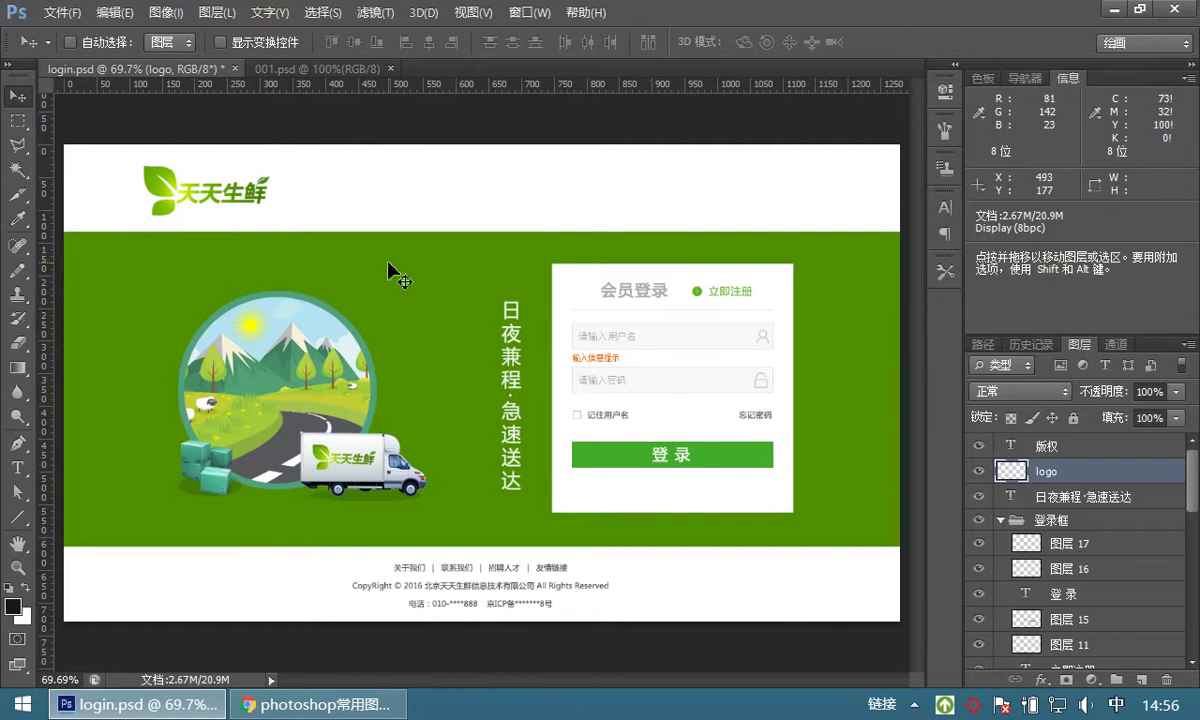
left_click(377, 445, "ctrl")
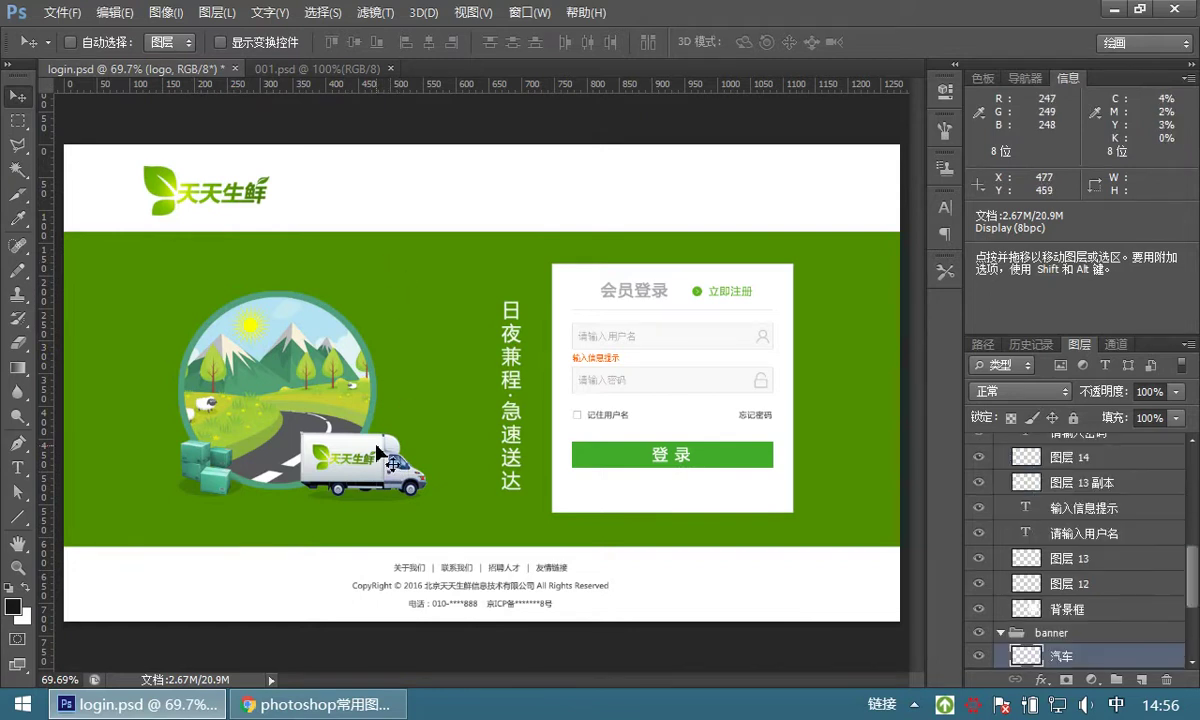
mouse_move(377, 450)
left_mouse_down()
mouse_move(400, 395)
mouse_move(352, 440)
mouse_move(360, 455)
mouse_move(392, 442)
mouse_move(397, 452)
left_mouse_up()
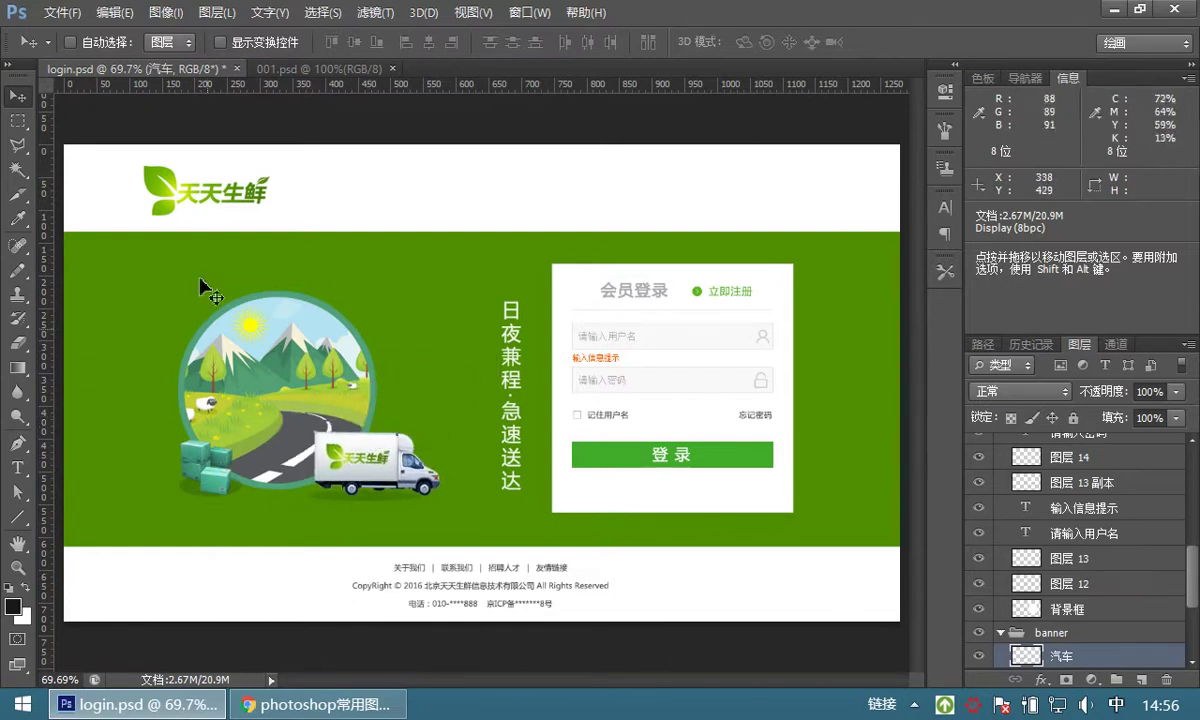
left_click_drag(161, 189, 146, 197)
- Select the logo layer directly from the image and reposition the logo within the white header
left_click(157, 185, "ctrl")
mouse_move(157, 185)
left_mouse_down()
mouse_move(180, 188)
mouse_move(167, 181)
mouse_move(183, 250)
mouse_move(200, 188)
mouse_move(170, 214)
mouse_move(175, 195)
mouse_move(163, 201)
left_mouse_up()
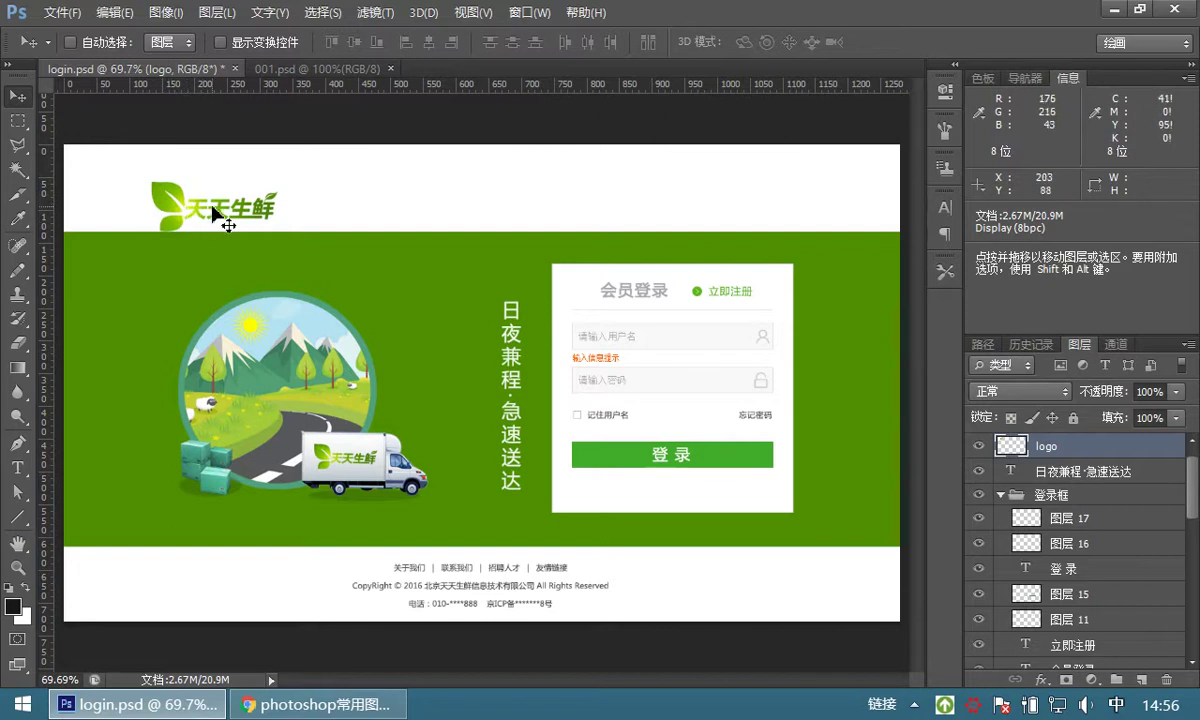
left_click_drag(168, 200, 164, 187)
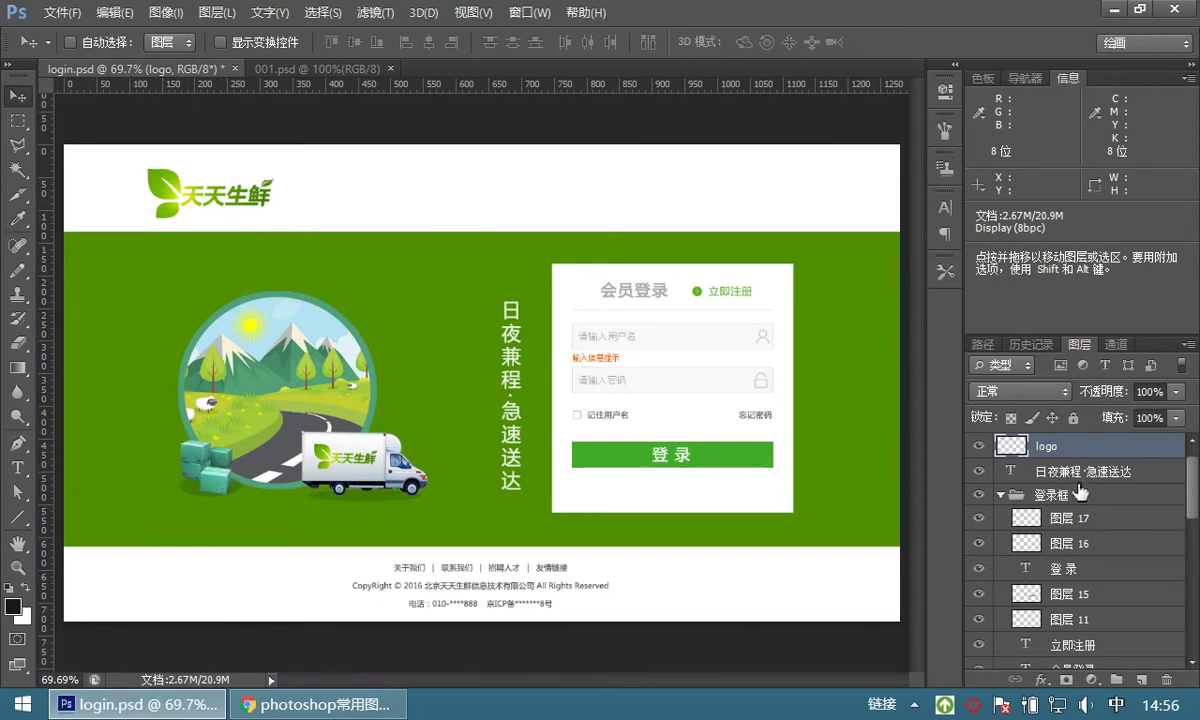
- Select the 汽车 layer in the banner group and move the truck slightly left, and shift the 阴影 layer slightly down
left_click_drag(1191, 480, 1195, 467)
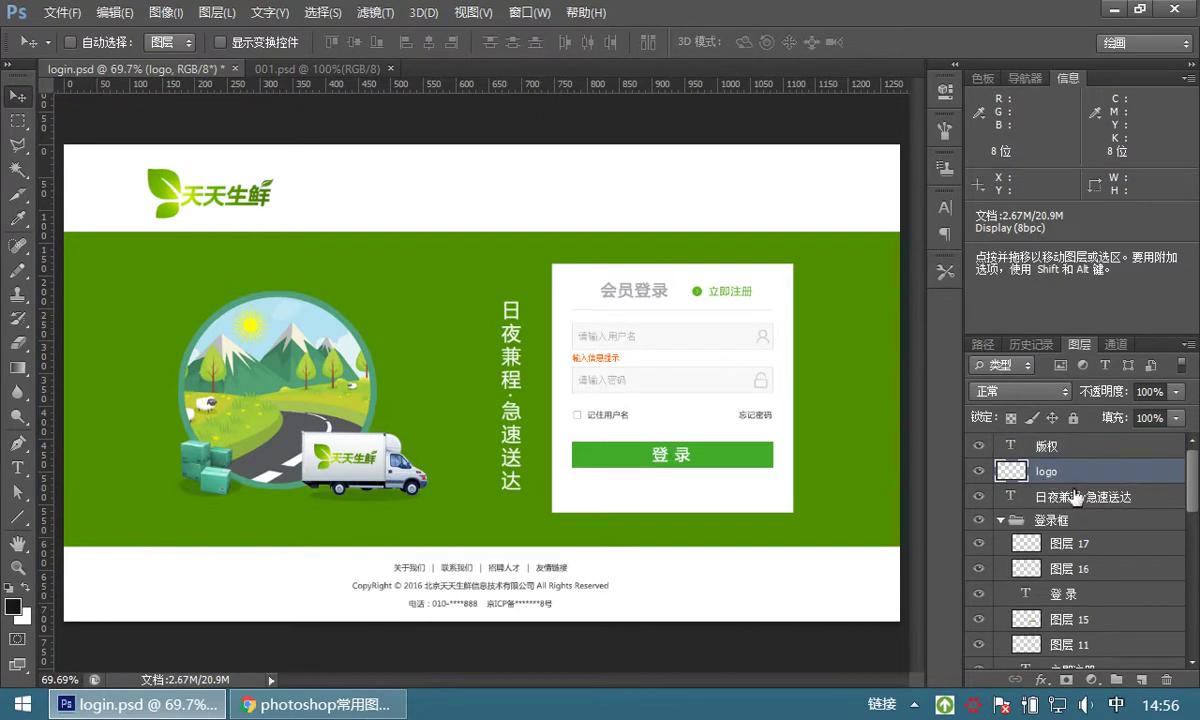
left_click_drag(1195, 507, 1197, 630)
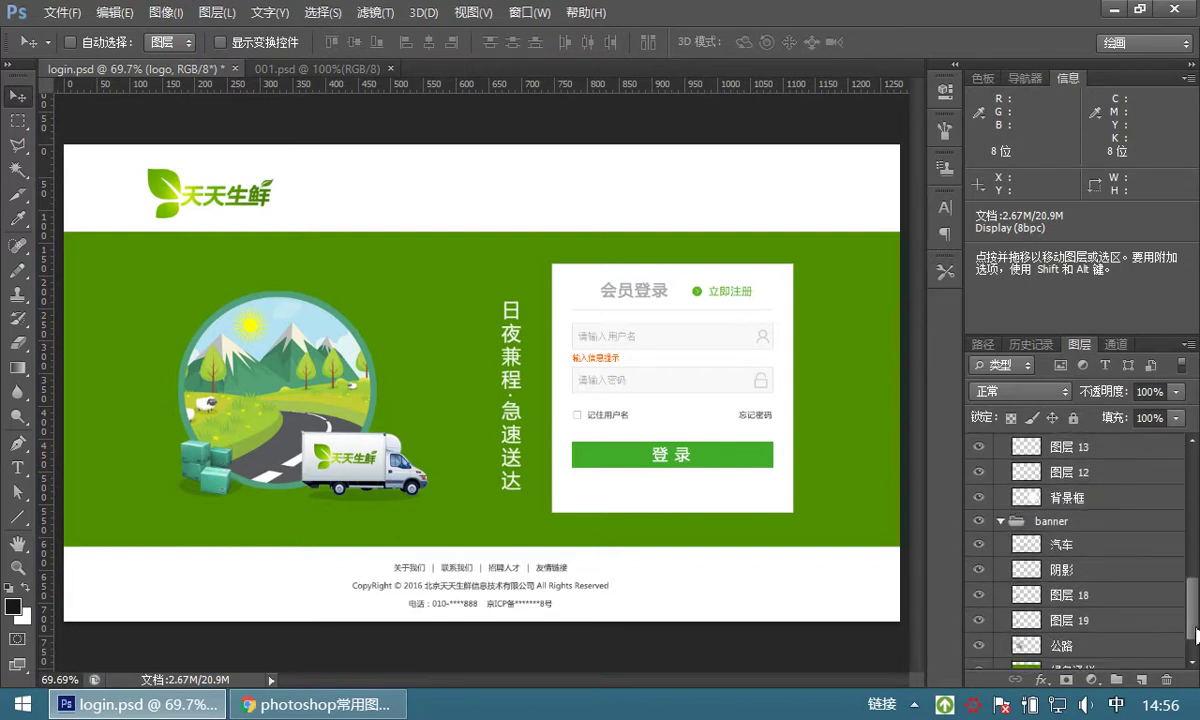
left_click(1068, 545)
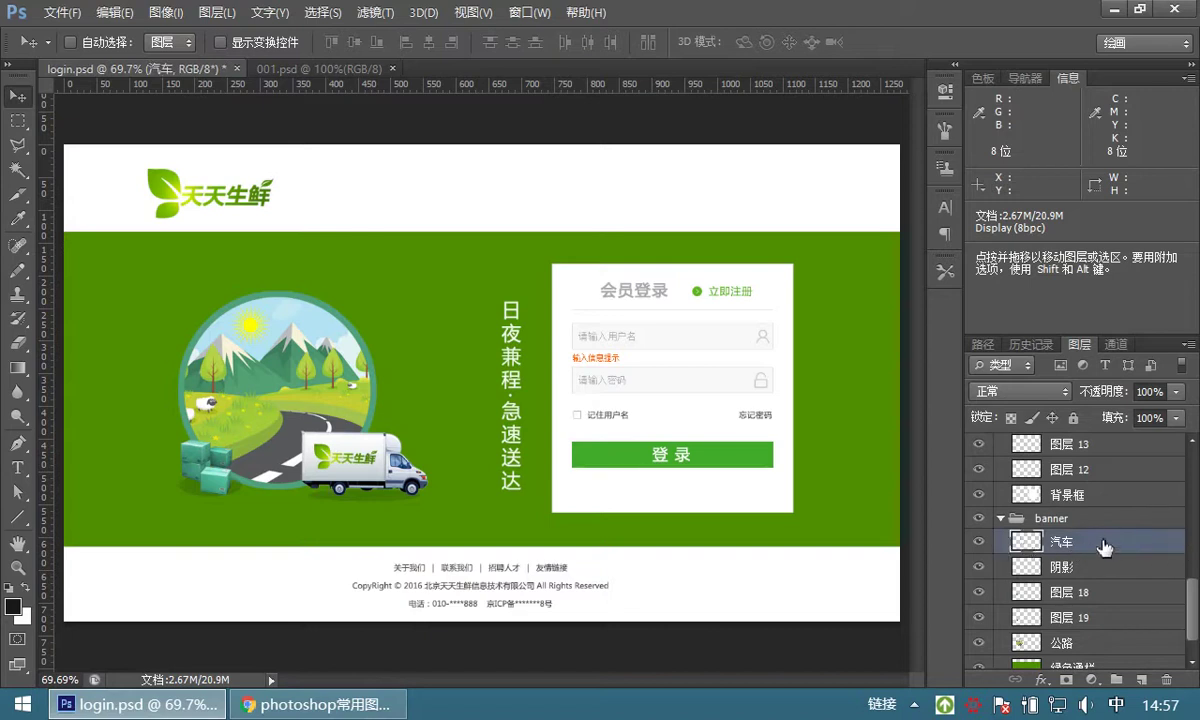
left_click_drag(290, 460, 339, 464)
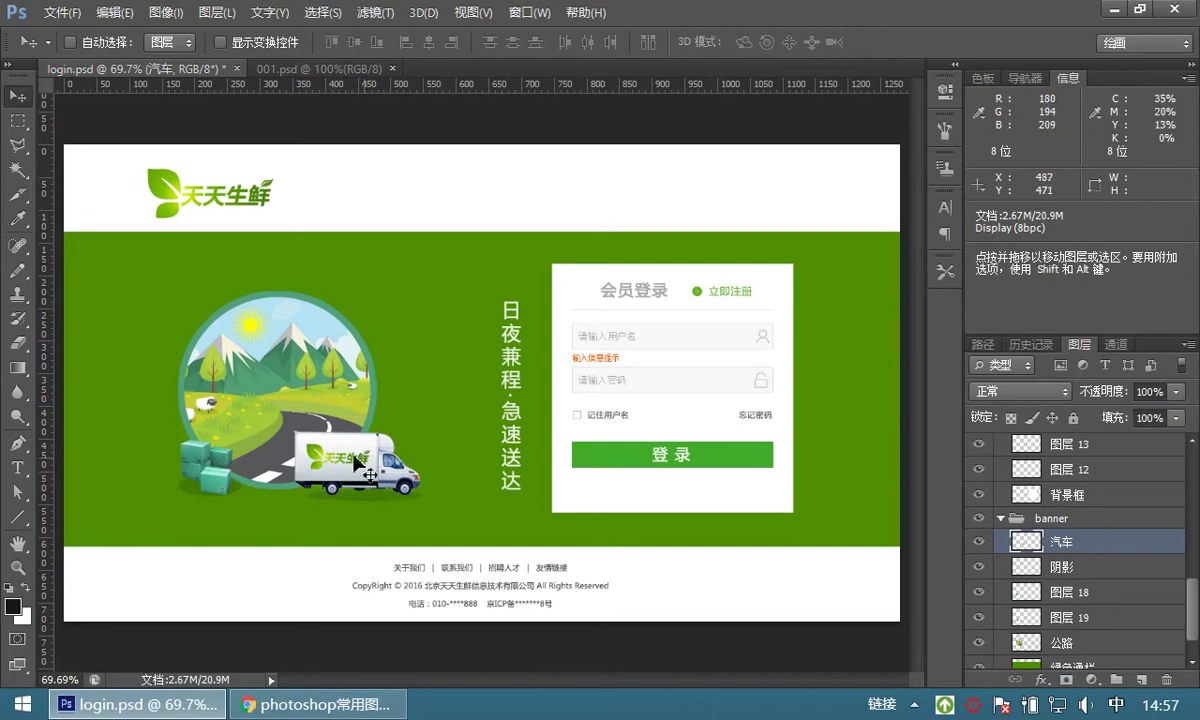
left_click(1084, 568)
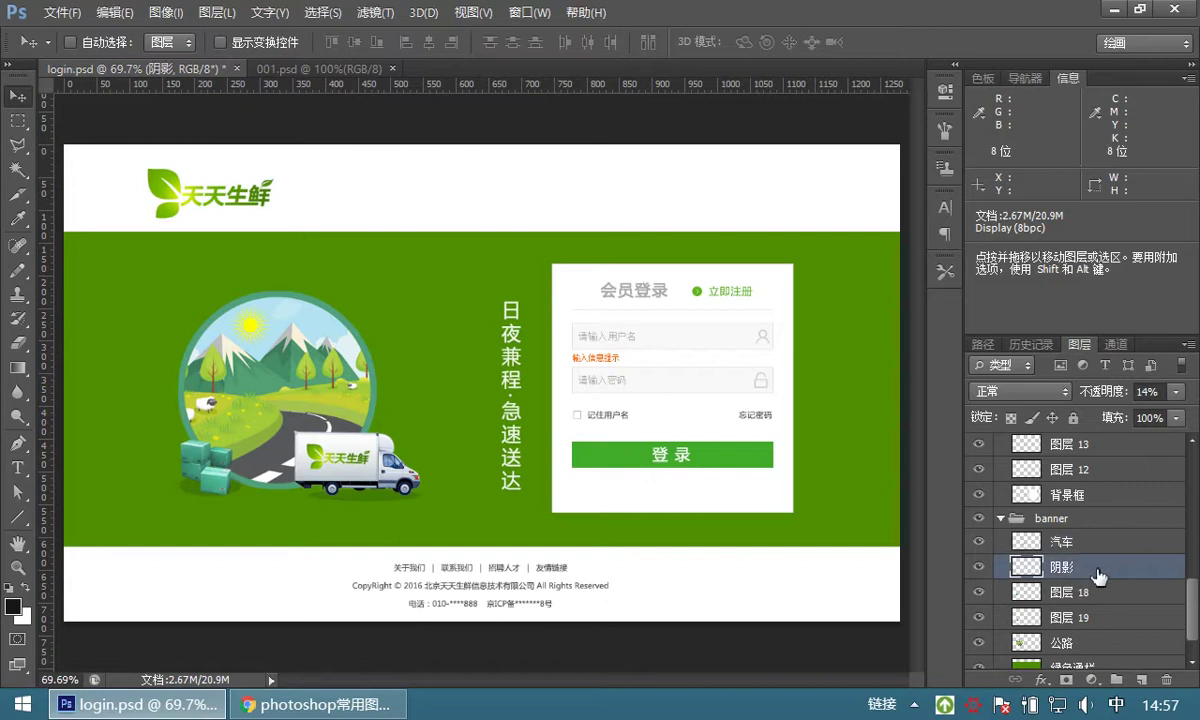
mouse_move(342, 465)
left_mouse_down()
mouse_move(400, 440)
mouse_move(405, 452)
mouse_move(410, 368)
mouse_move(358, 495)
mouse_move(341, 470)
left_mouse_up()
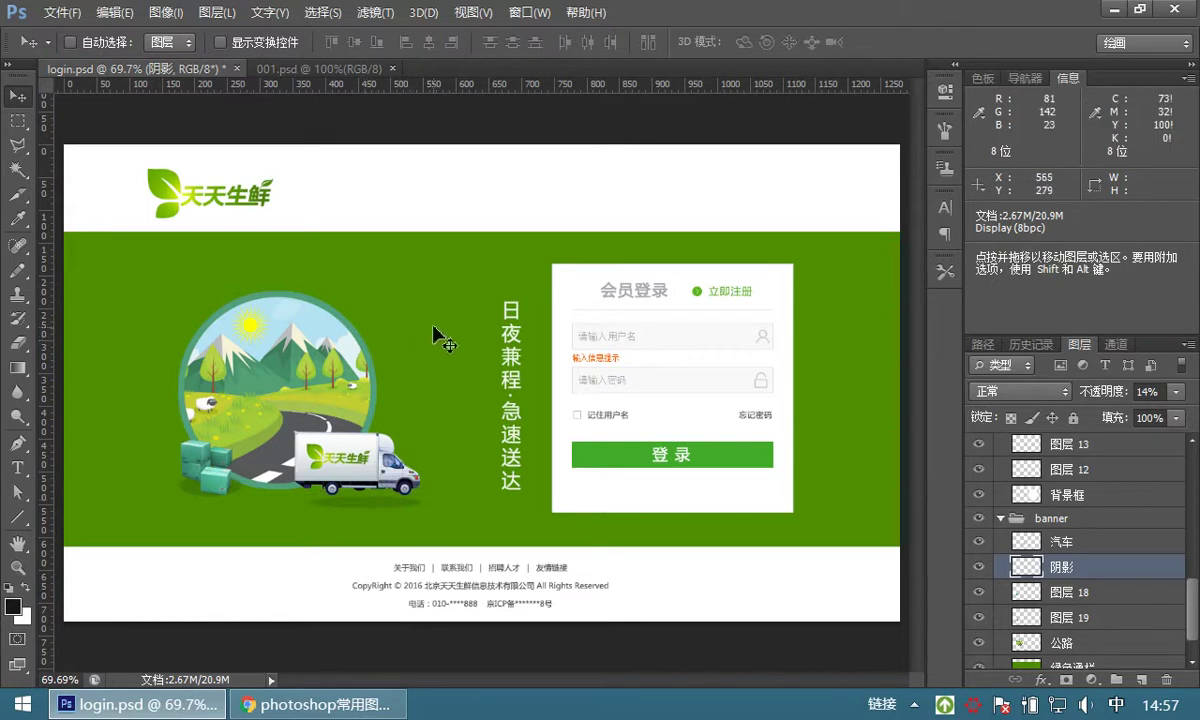
- Select the 公路 layer directly from the image and move the round landscape up and to the right
left_click(284, 334, "ctrl")
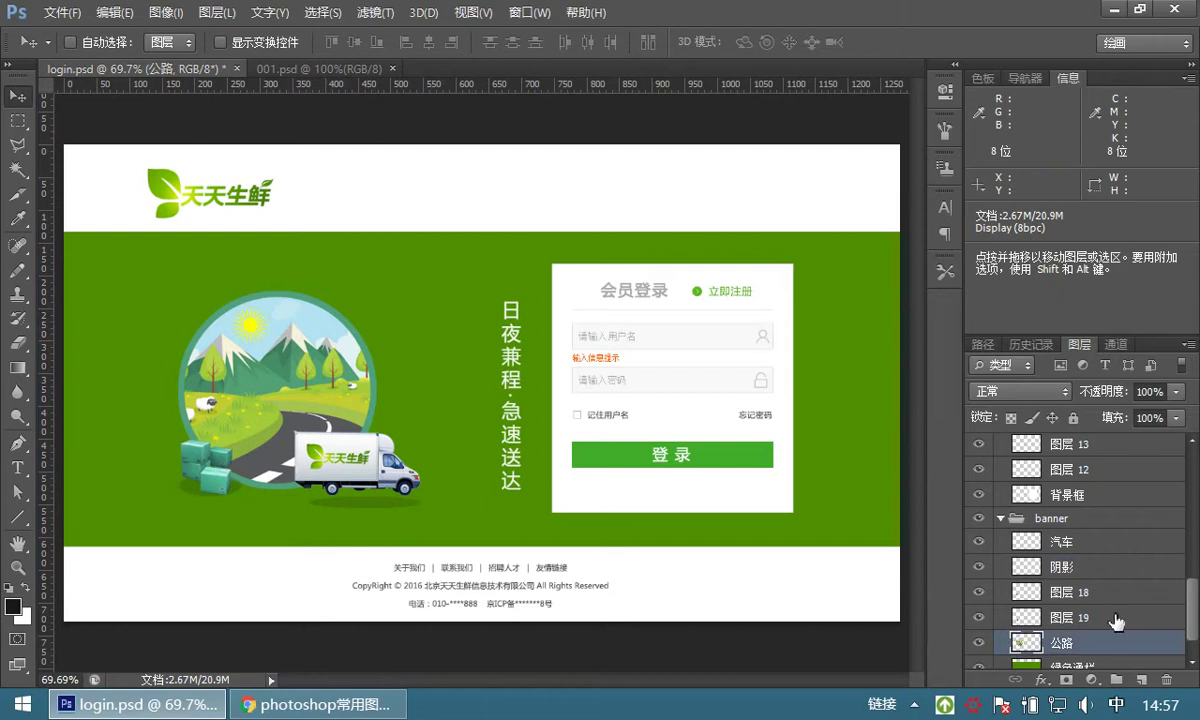
scroll(1196, 648, "down", 2)
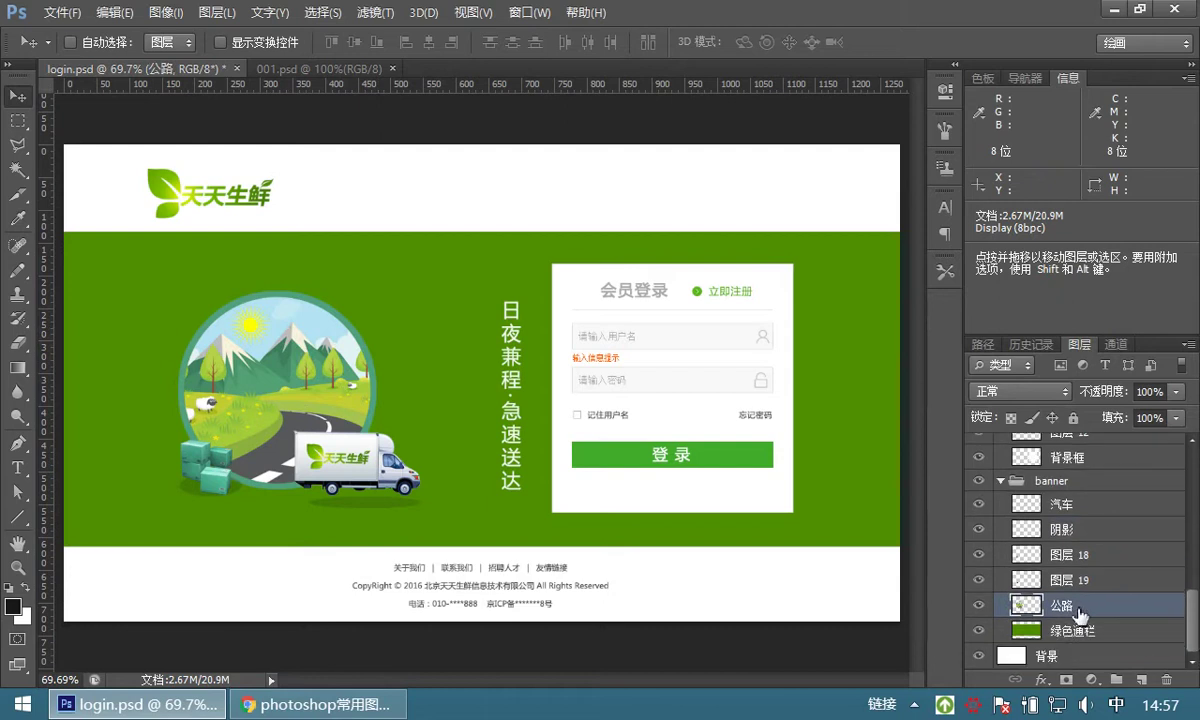
left_click_drag(207, 383, 226, 361)
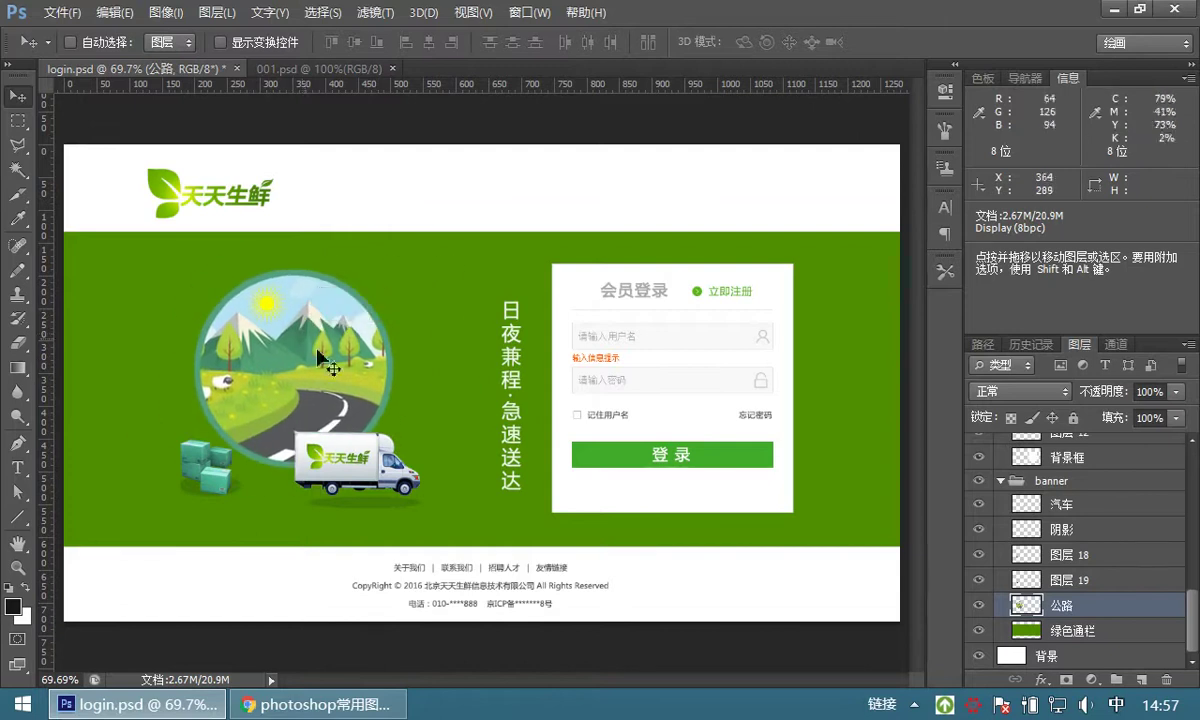
- Select the 汽车 layer in the layer list and move the truck up and right, onto the landscape circle's lower edge
left_click(1084, 513)
left_click_drag(346, 421, 375, 410)
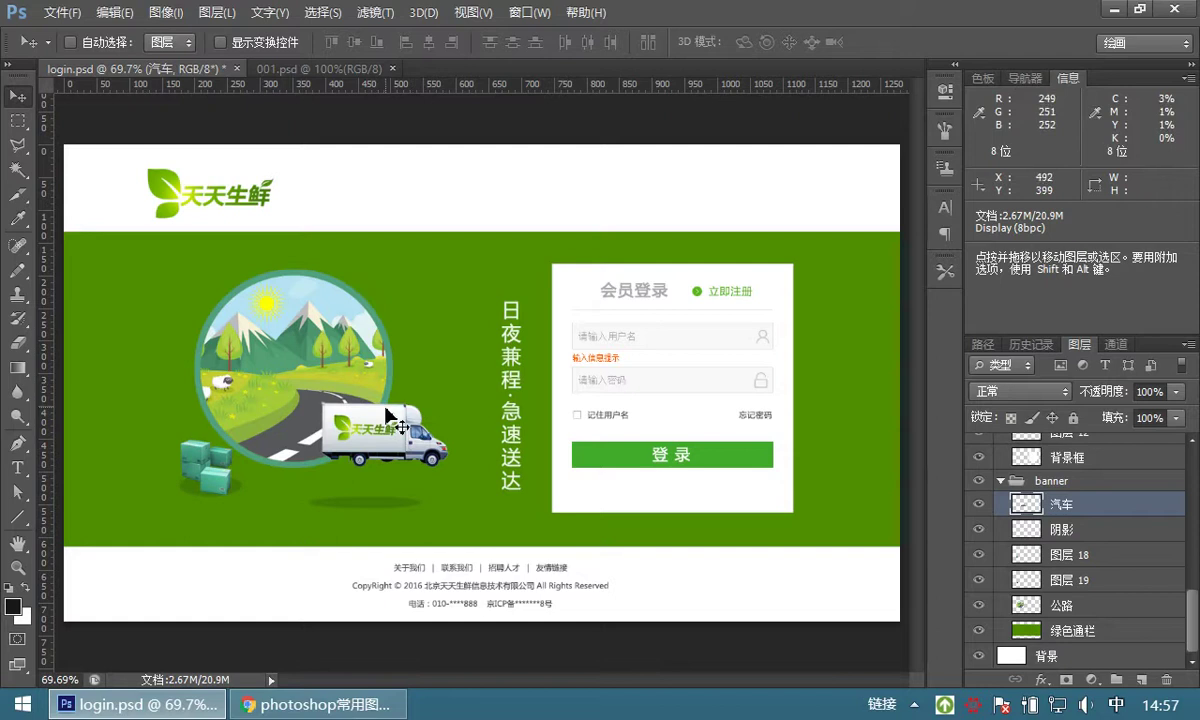
left_click_drag(407, 380, 380, 430)
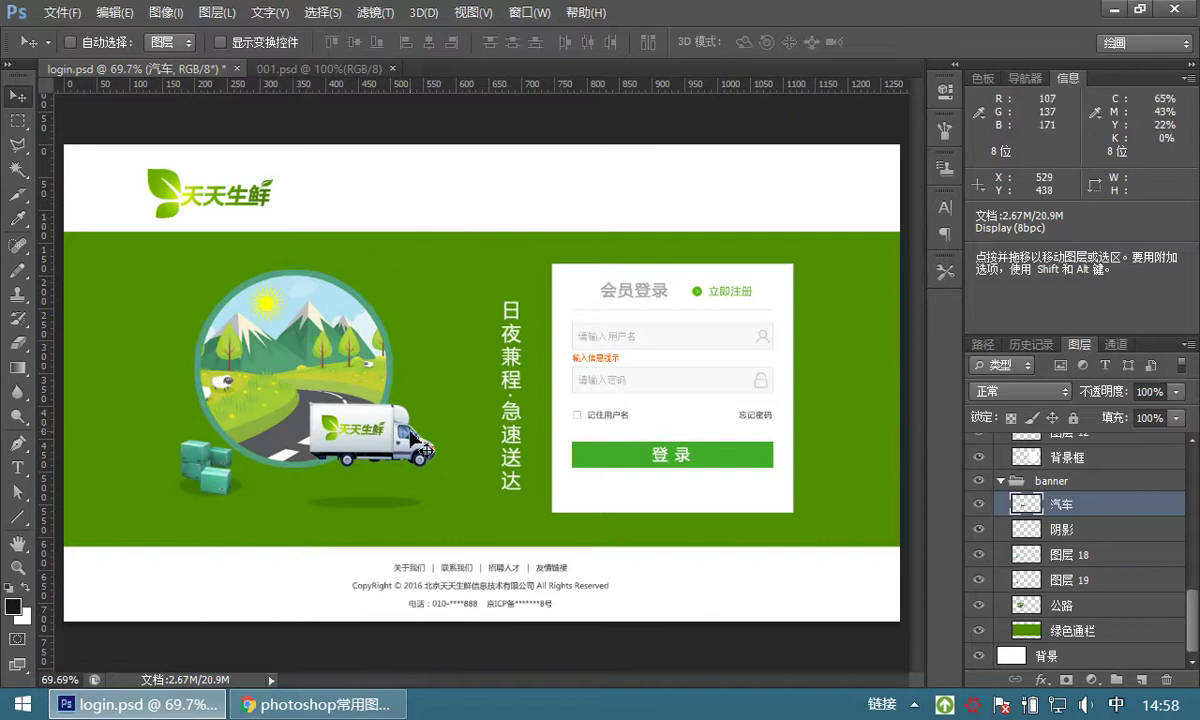
- Switch to the Chrome course notes and read the section 针对图像中选中图层的操作, highlighting the line on copying a layer to another image
left_click(307, 710)
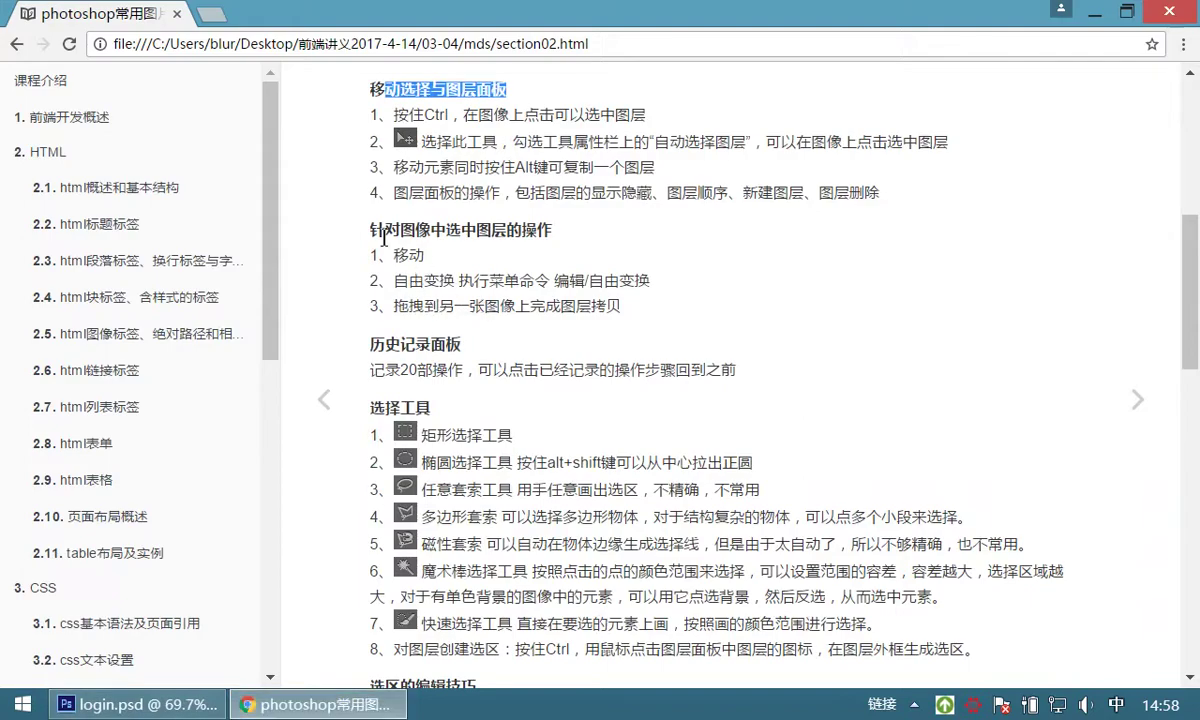
left_click_drag(352, 228, 555, 238)
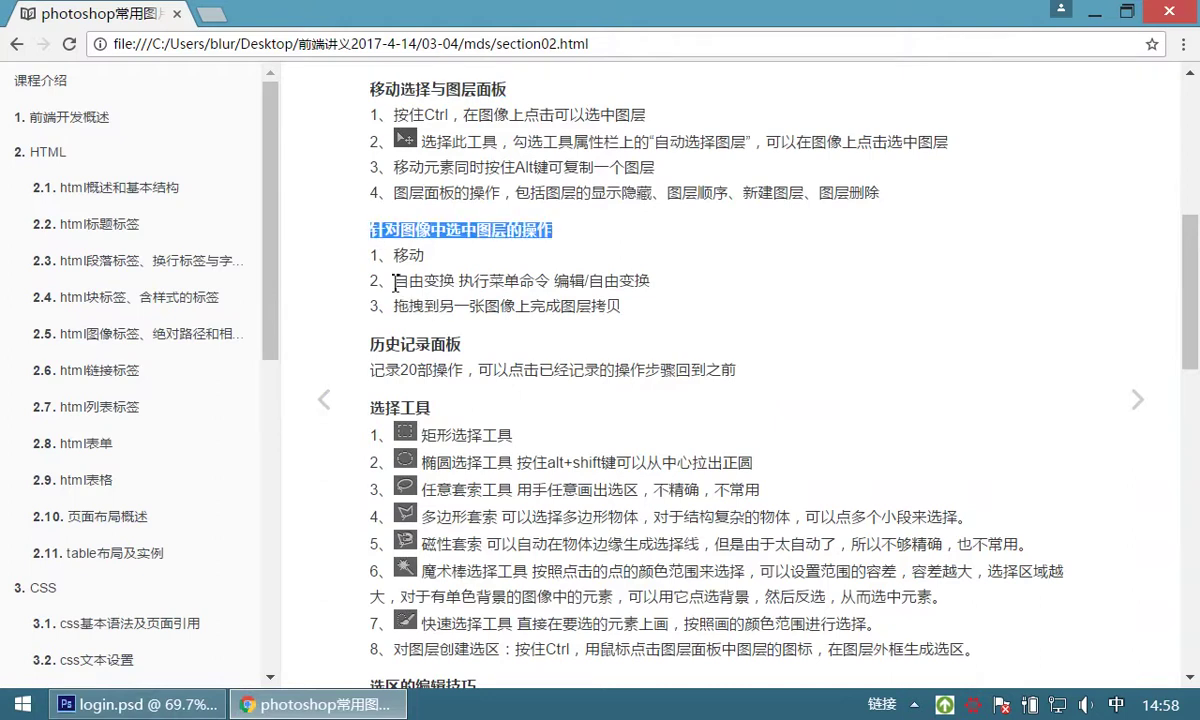
left_click_drag(399, 283, 650, 294)
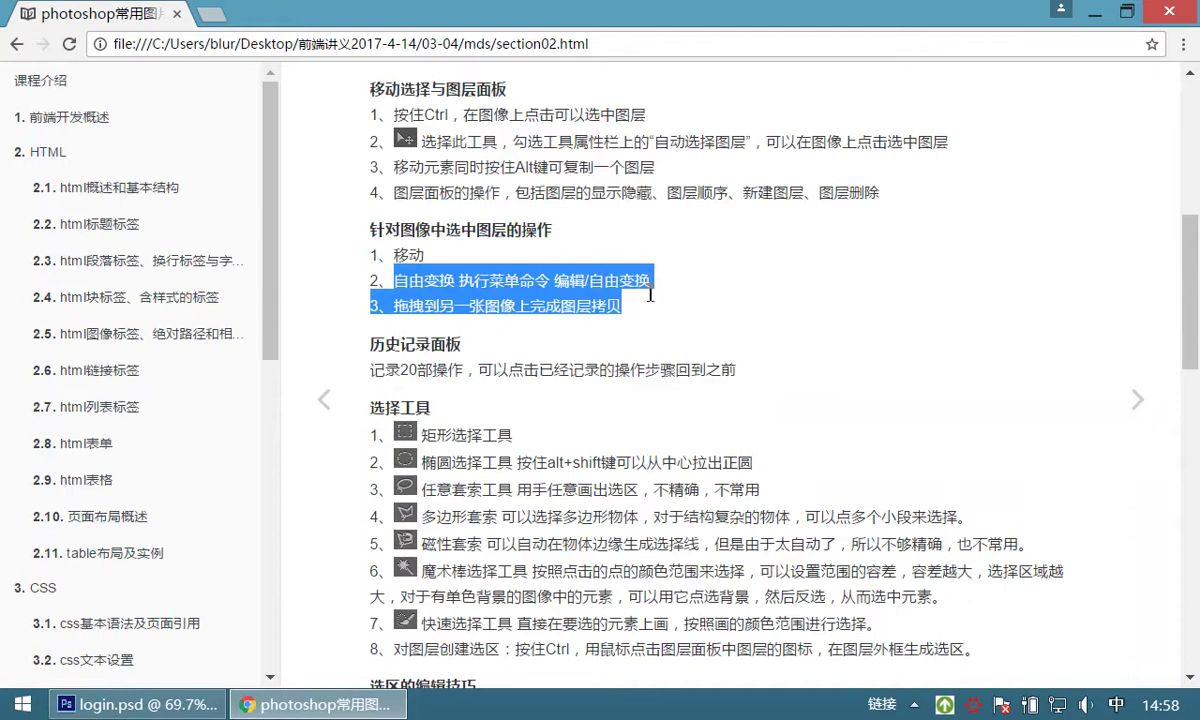
left_click(641, 337)
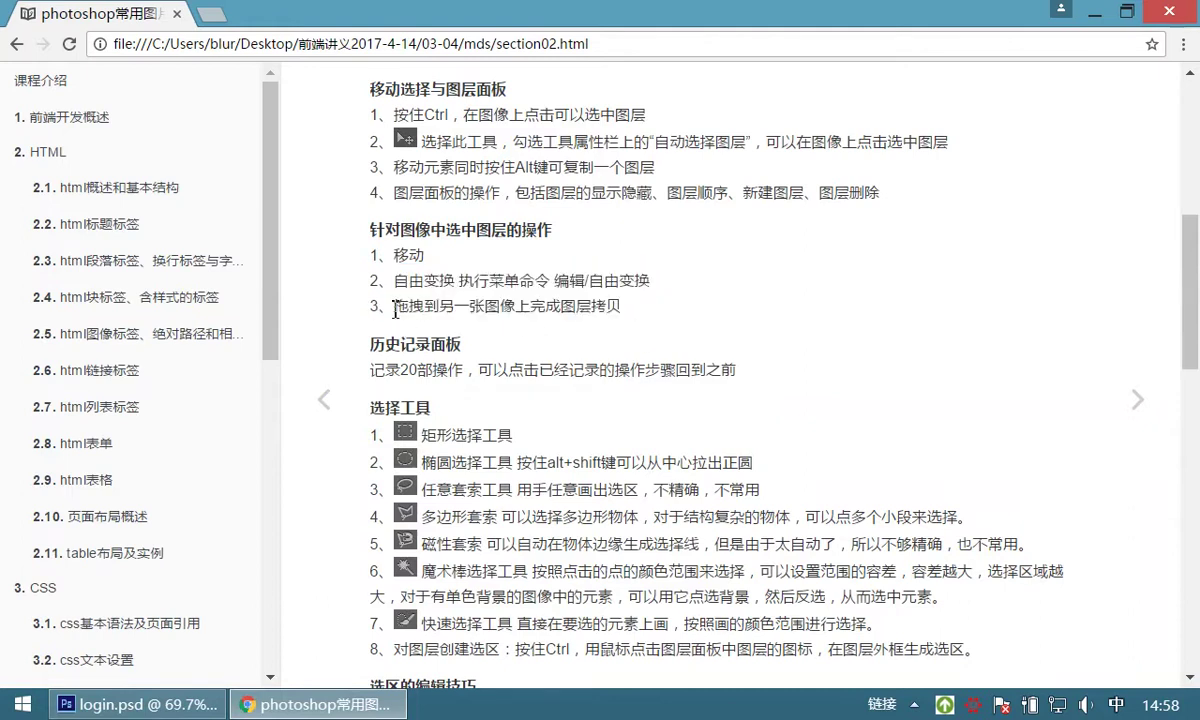
left_click_drag(394, 306, 660, 318)
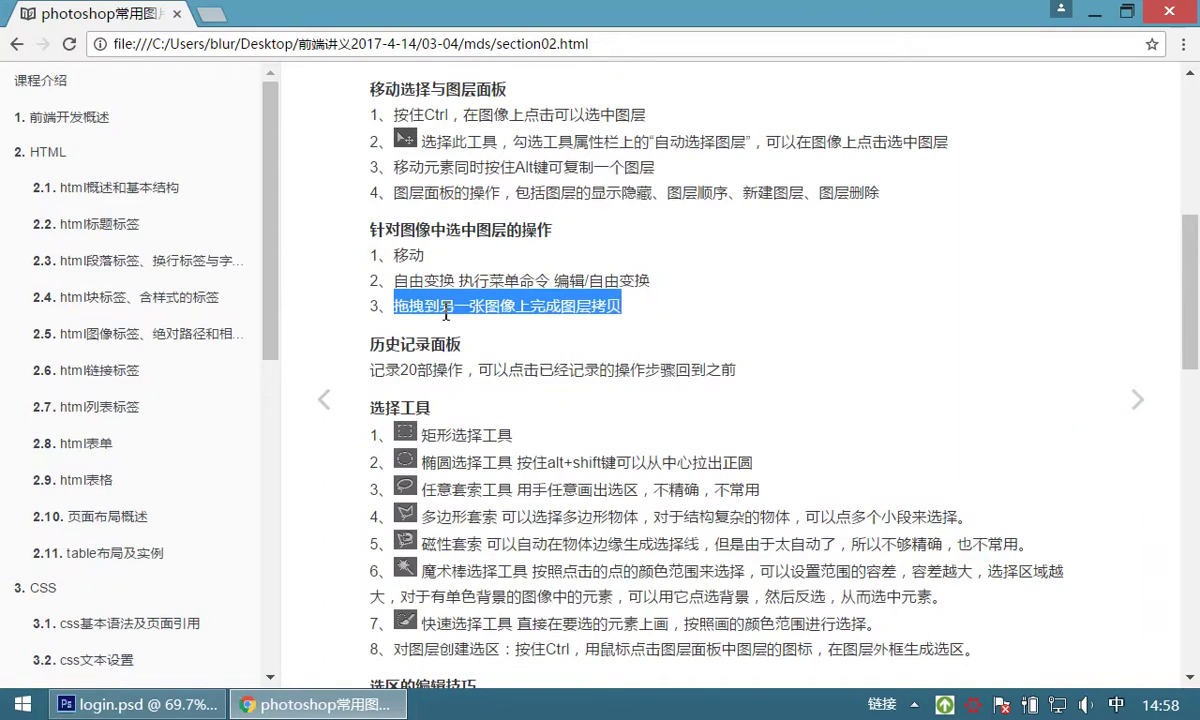
left_click(416, 296)
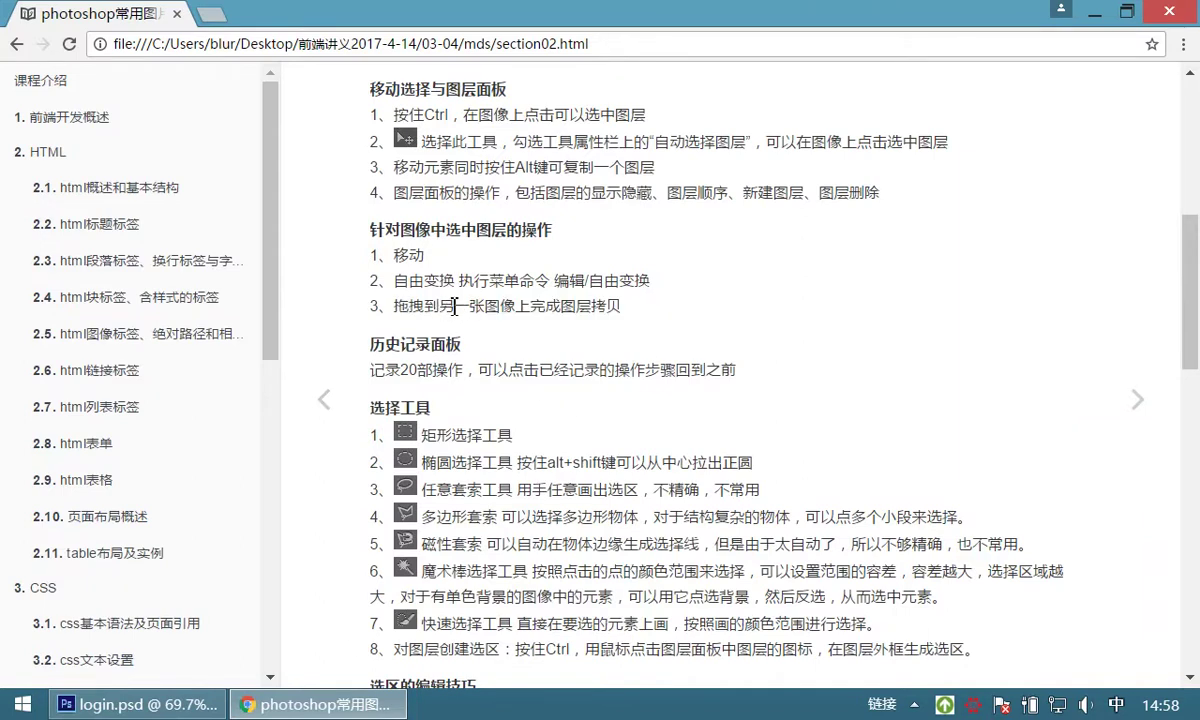
left_click_drag(610, 305, 540, 306)
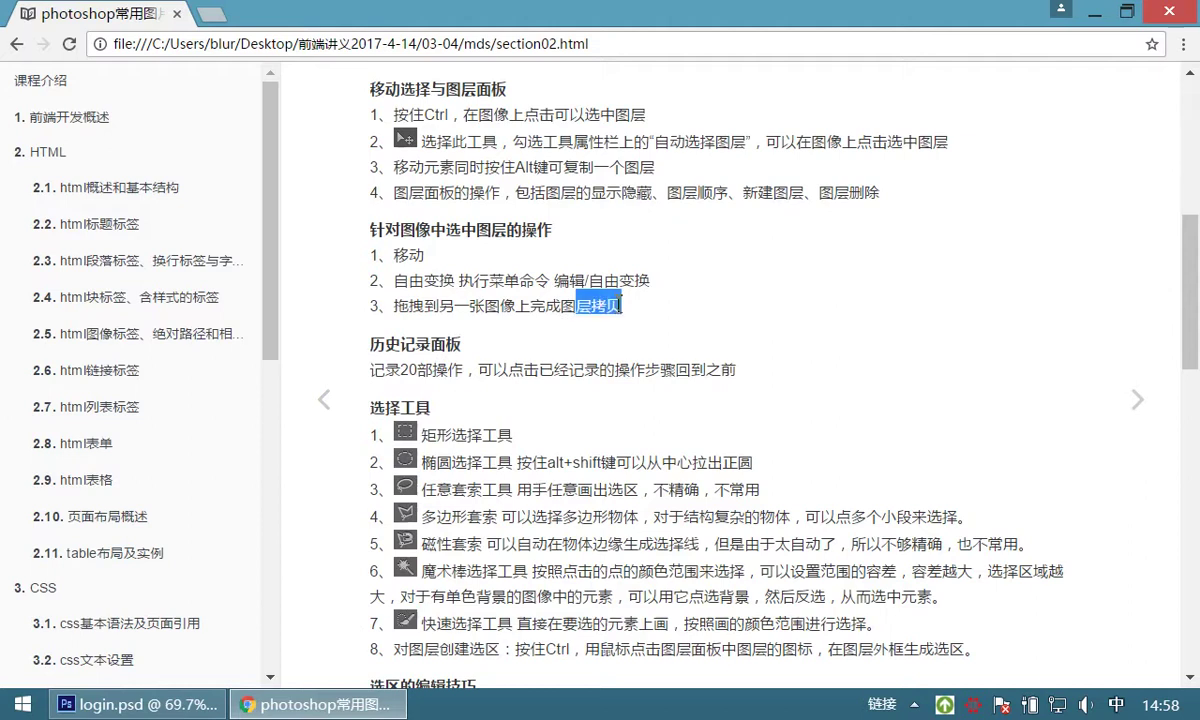
left_click(620, 310)
left_click_drag(628, 306, 395, 310)
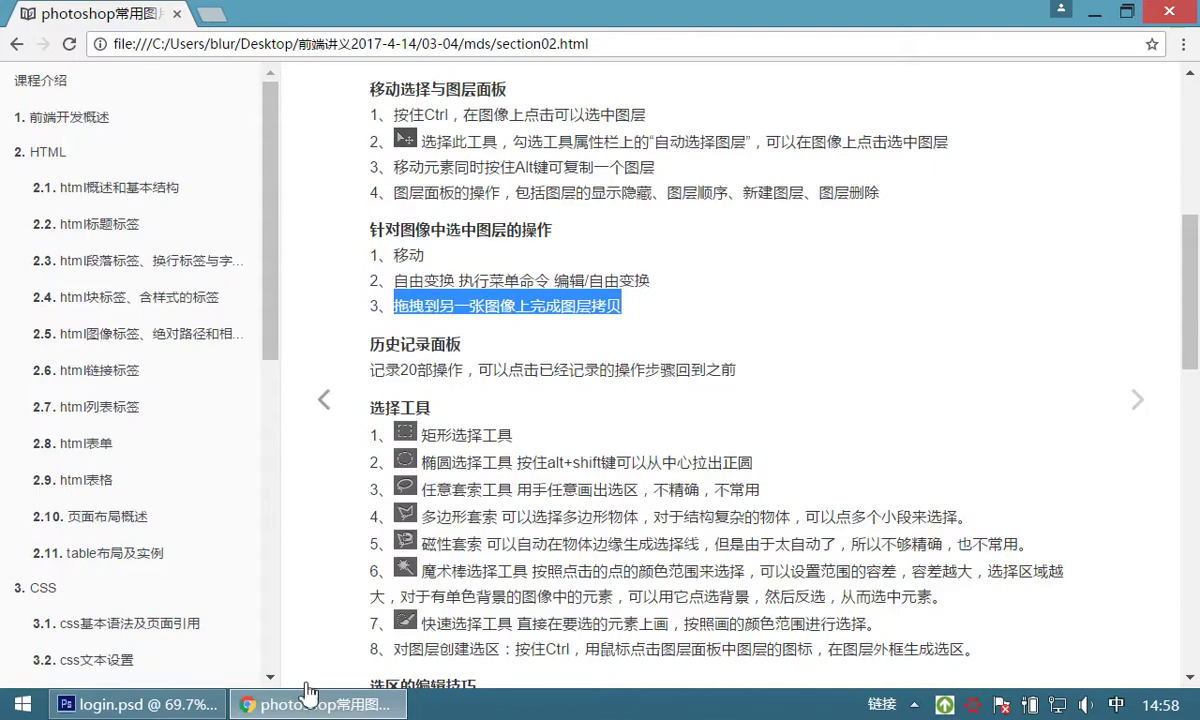
- Return to Photoshop, move the truck slightly down and right in login.psd, and show the 001.psd document
left_click(135, 704)
left_click_drag(378, 440, 398, 465)
left_click(299, 70)
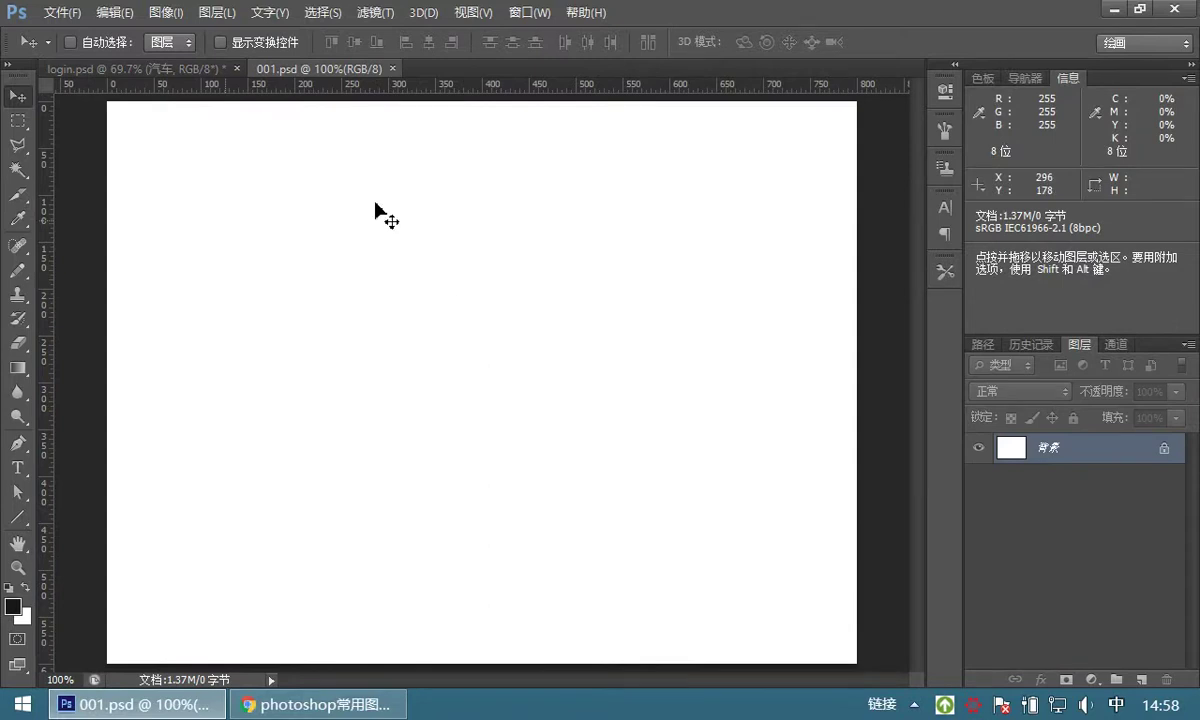
left_click(147, 69)
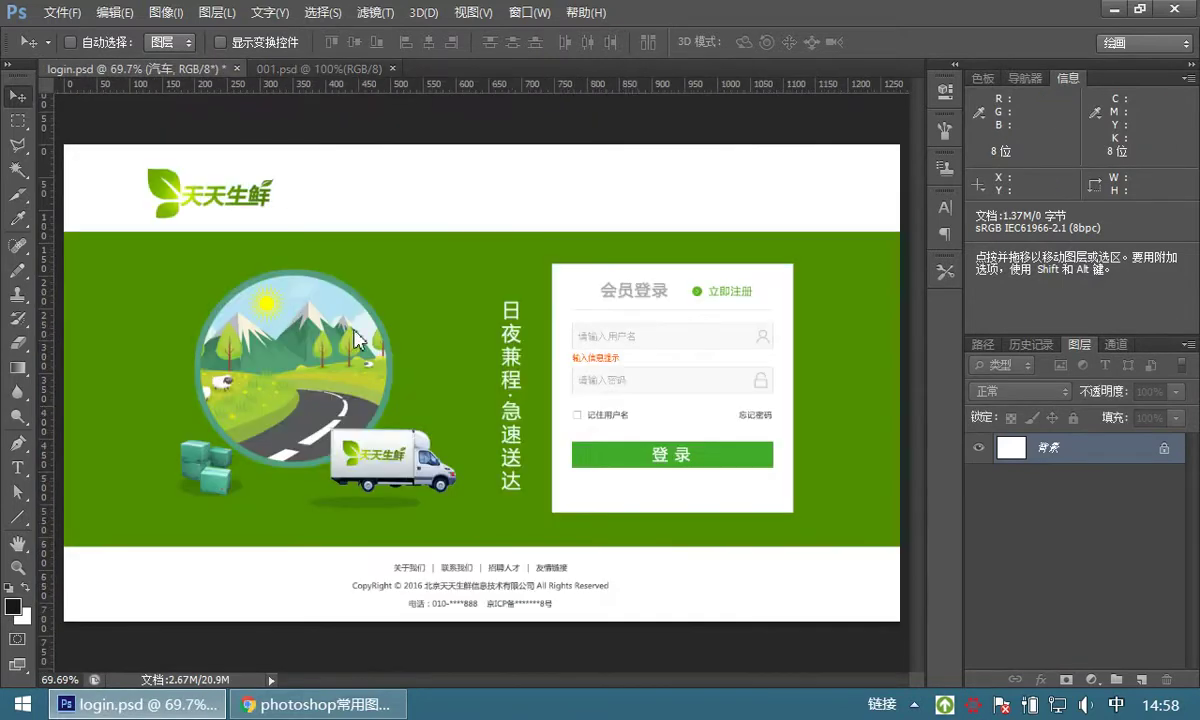
left_click(300, 70)
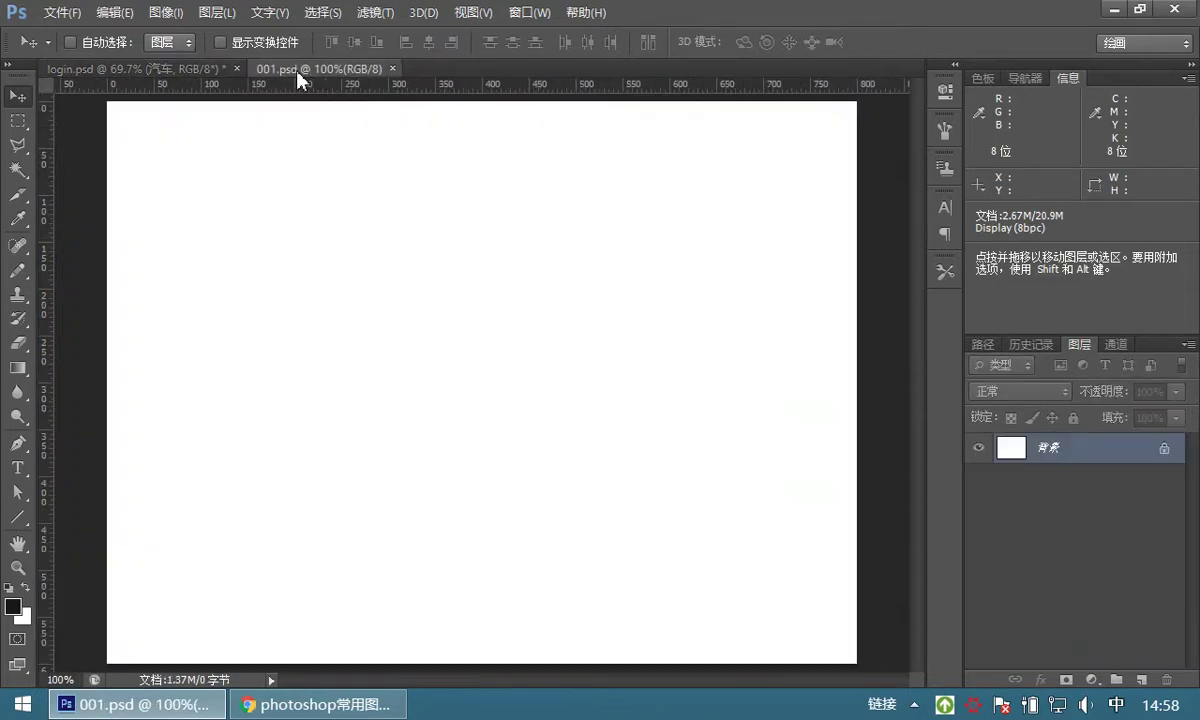
- Undock 001.psd into a floating window and place it beside the truck so that login.psd's truck stays uncovered
left_click_drag(295, 72, 324, 130)
left_click_drag(345, 155, 332, 142)
left_click_drag(560, 138, 623, 131)
left_click(358, 450)
key("ctrl+r")
left_click(358, 450)
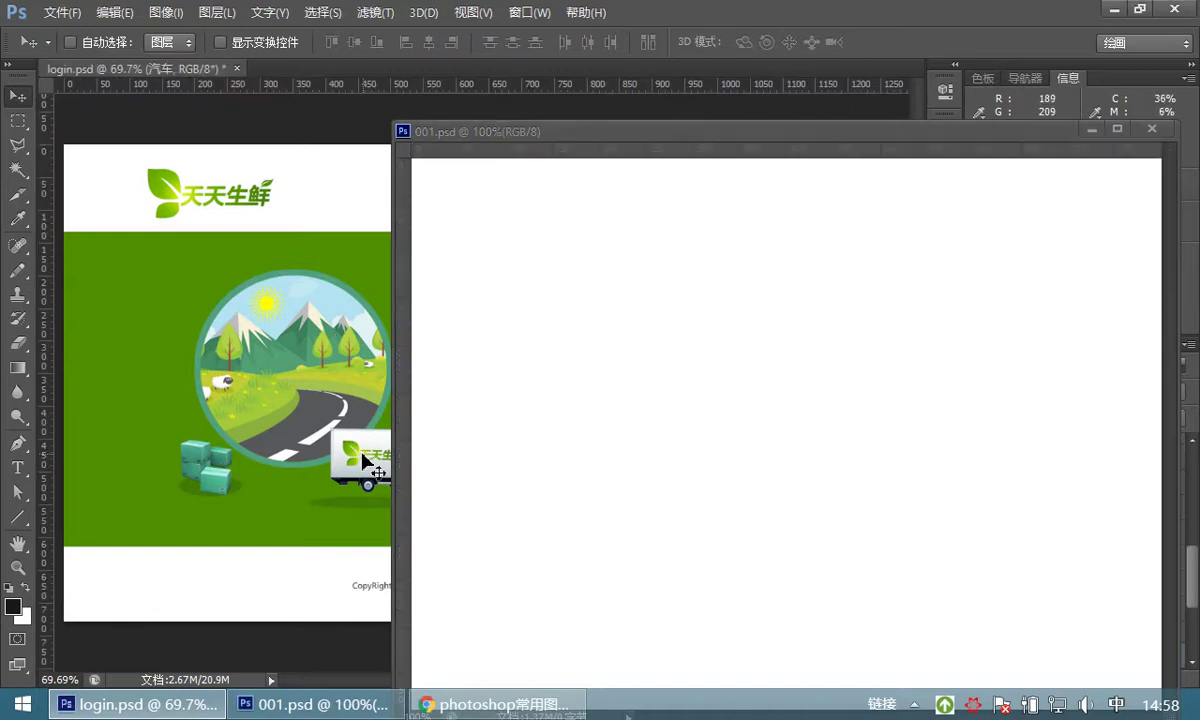
left_click_drag(585, 131, 770, 119)
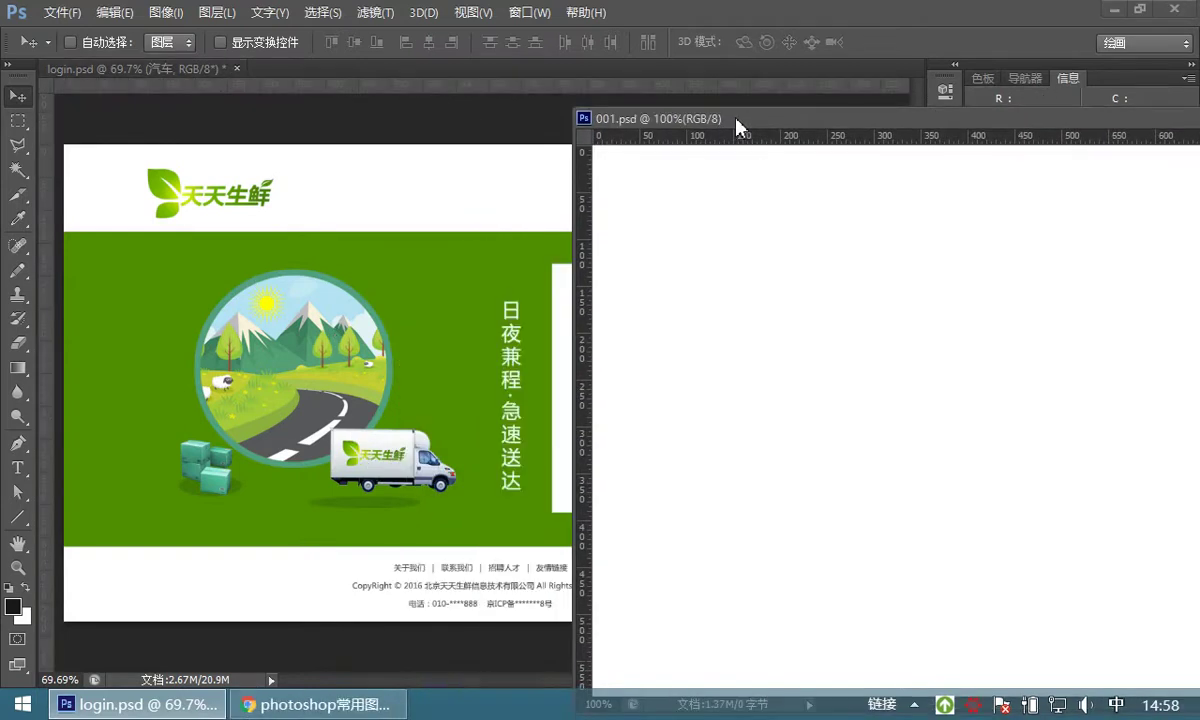
- Copy the truck layer from login.psd into 001.psd, and move the 001.psd window left to uncover the layer list
left_click(385, 446)
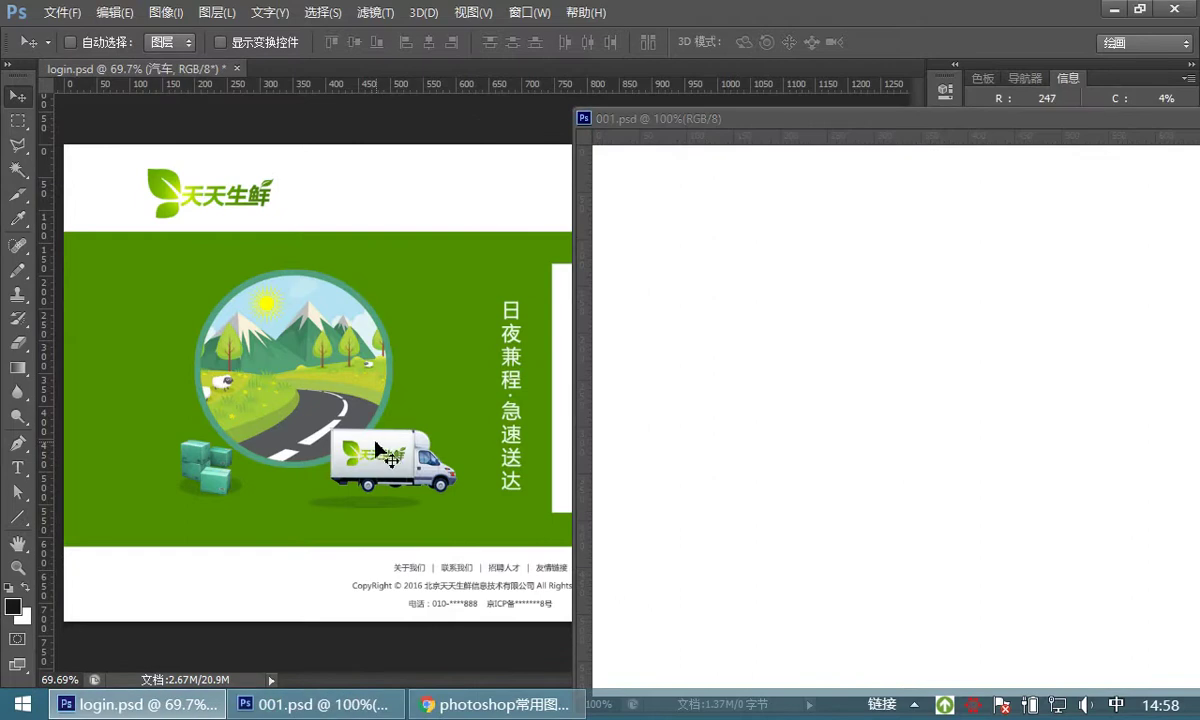
left_click_drag(383, 447, 745, 372)
left_click_drag(838, 127, 528, 110)
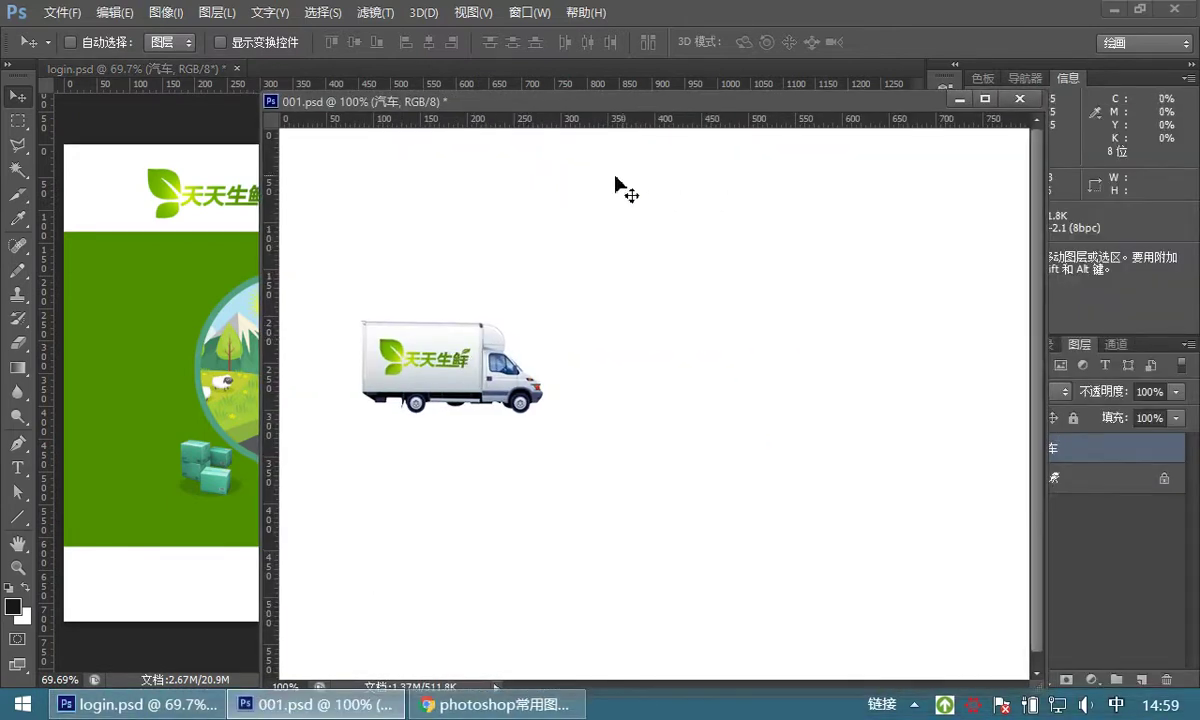
left_click_drag(615, 108, 460, 107)
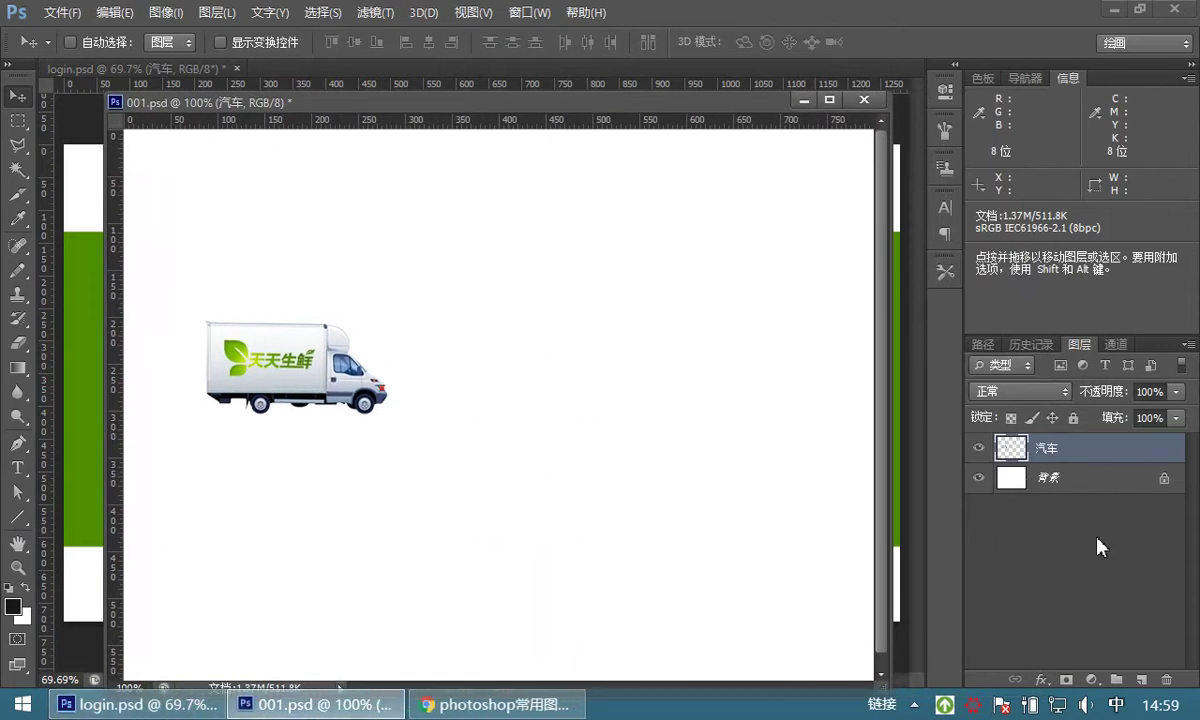
- Examine the 背景 and 汽车 layers of 001.psd, hiding and showing the 汽车 layer to check it
left_click(1076, 489)
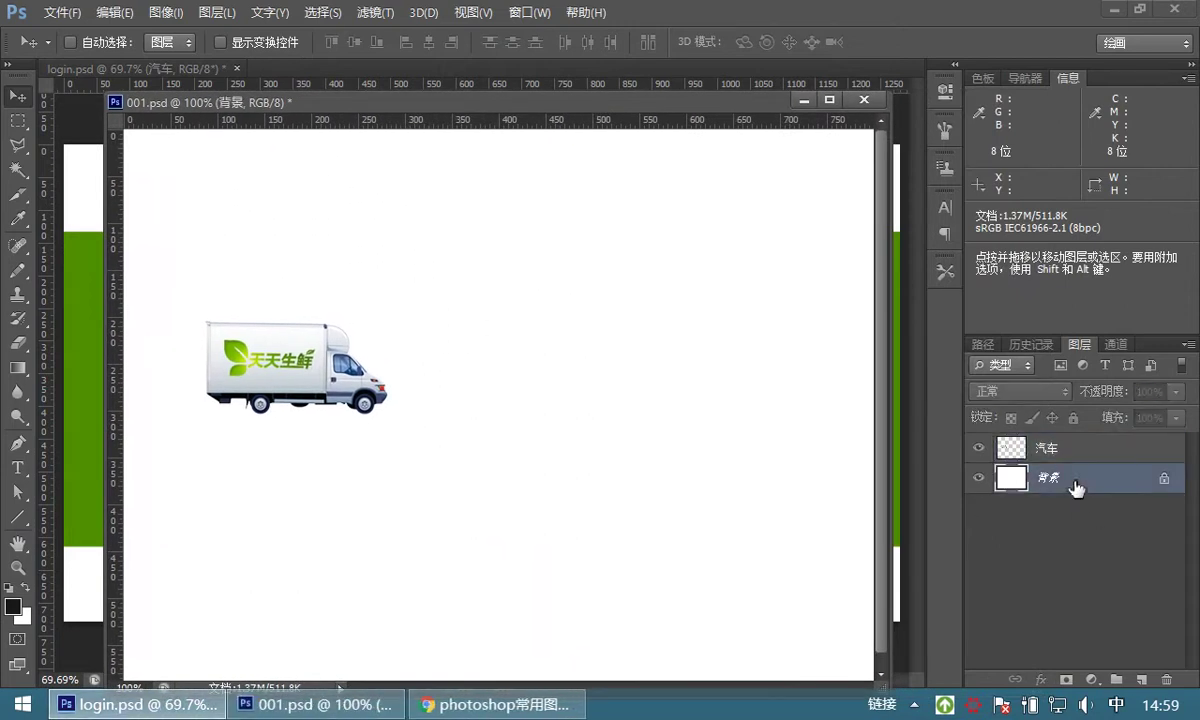
left_click(1033, 450)
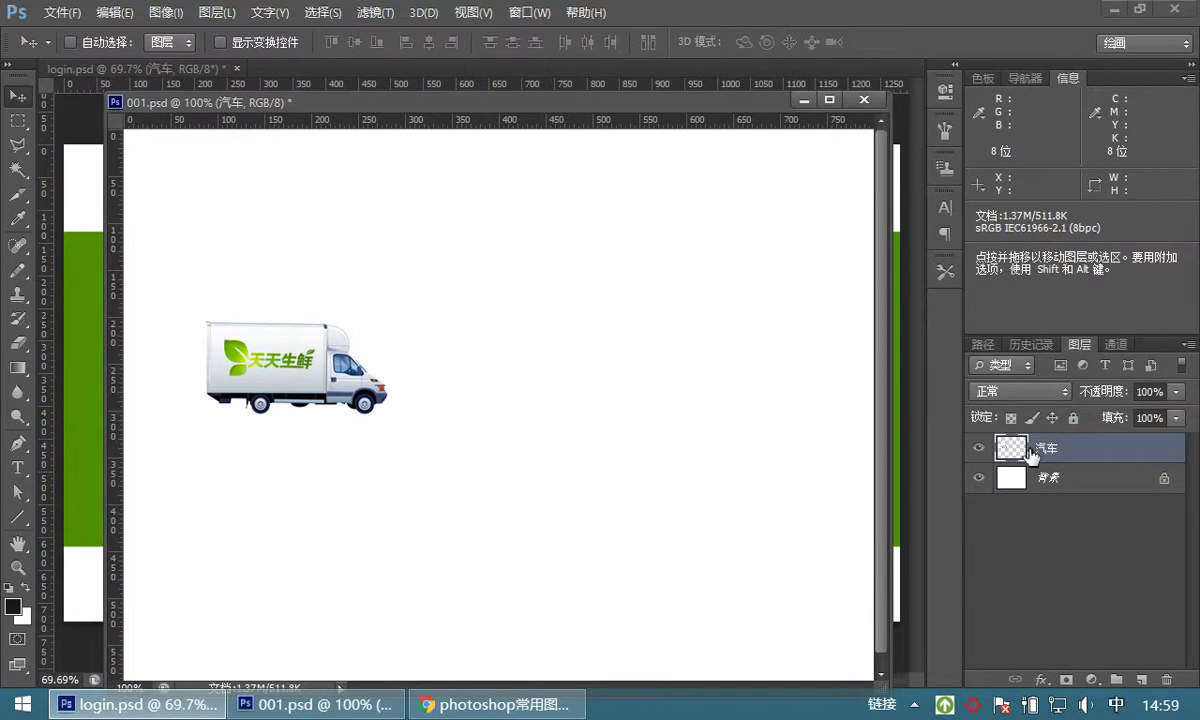
left_click(982, 449)
left_click(982, 449)
left_click(982, 449)
left_click(982, 449)
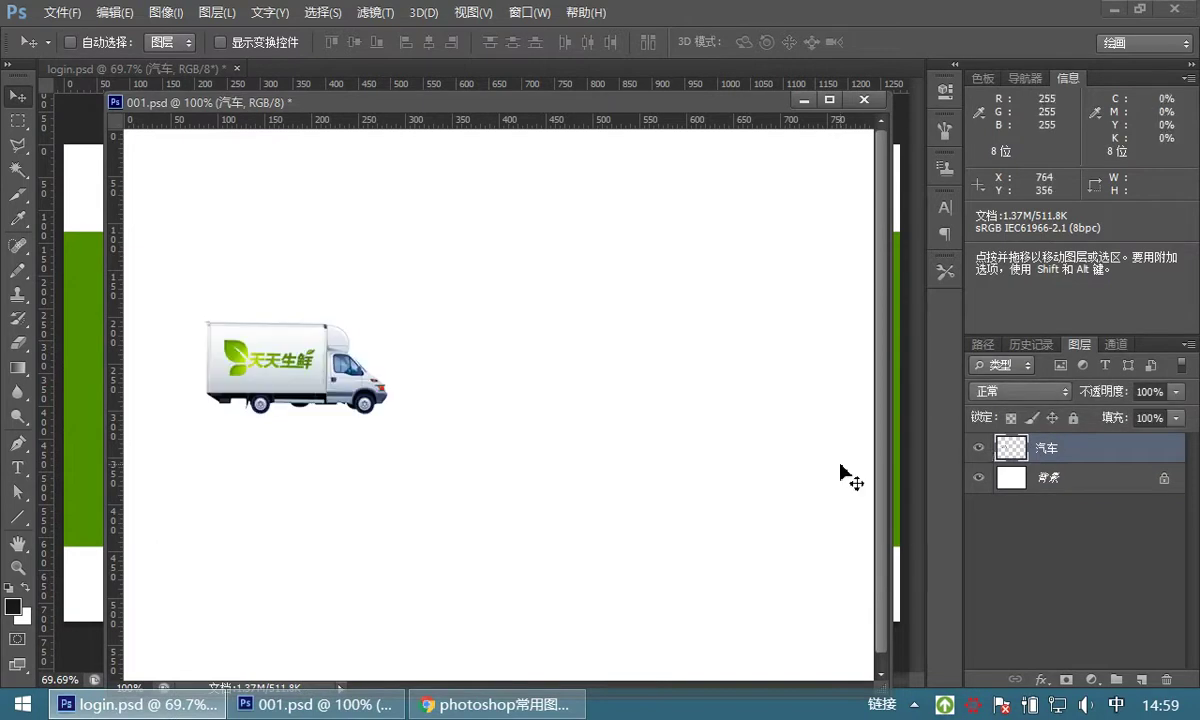
- Shift the truck right in 001.psd and copy the logo layer from login.psd to the upper left of the truck
left_click_drag(315, 370, 501, 378)
left_click_drag(463, 104, 796, 99)
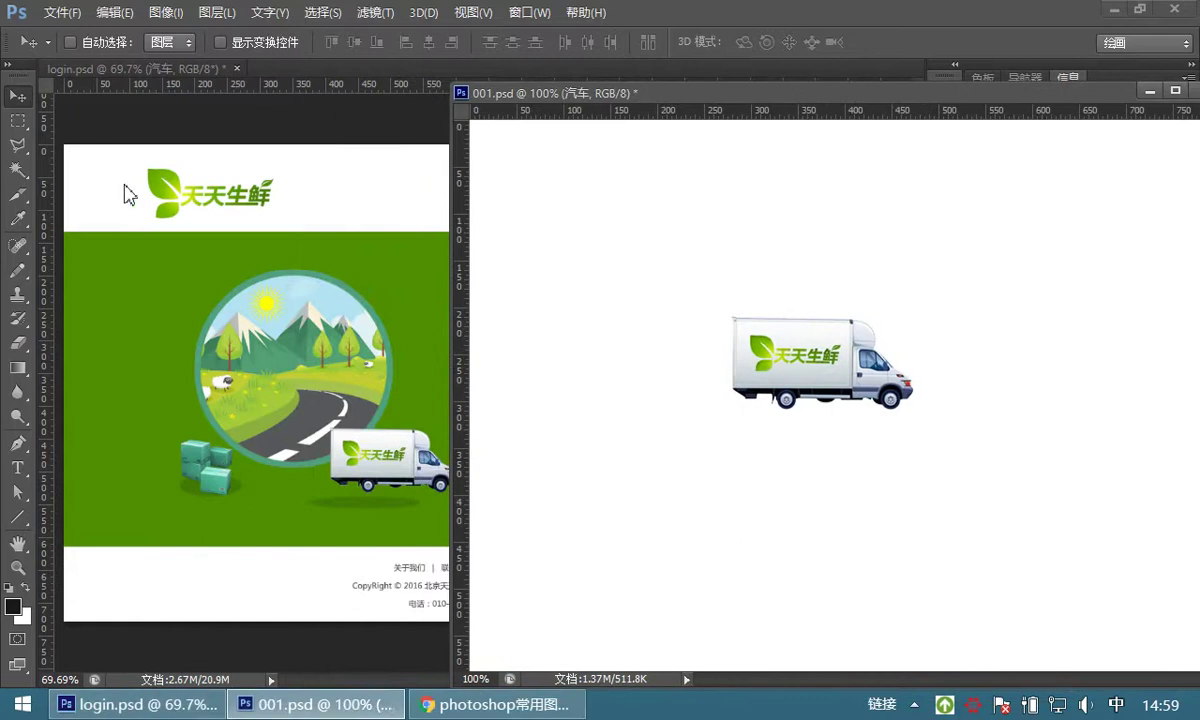
left_click(160, 232)
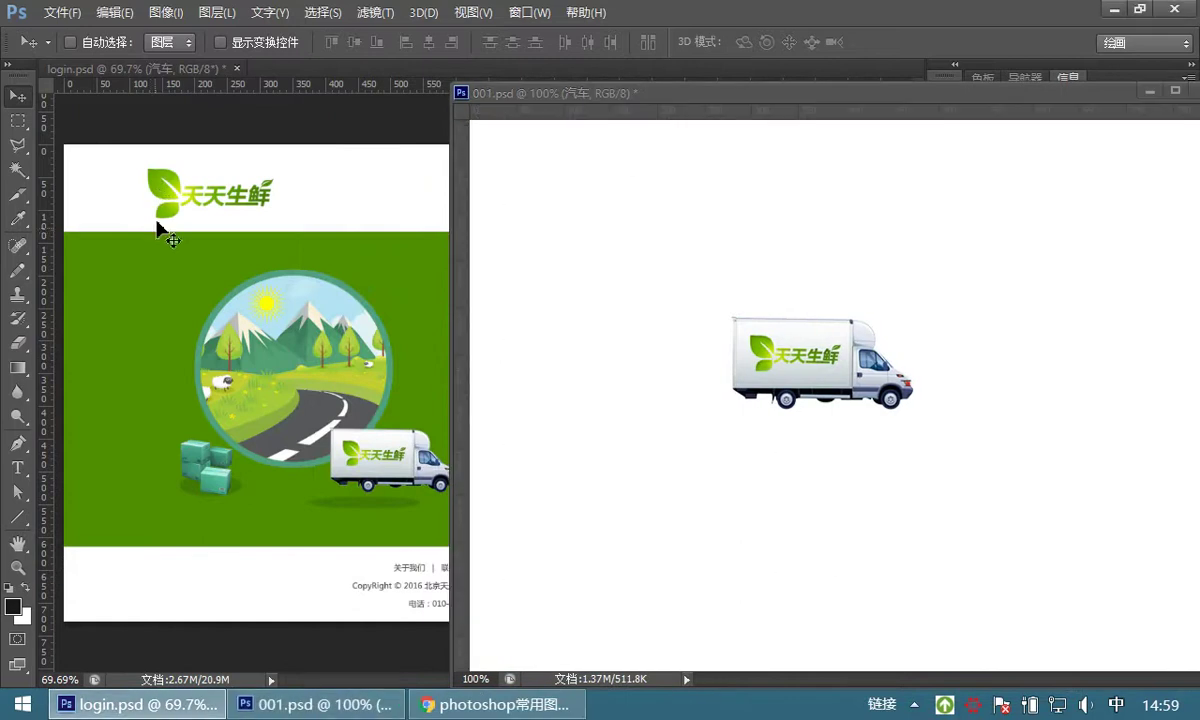
left_click(158, 186, "ctrl")
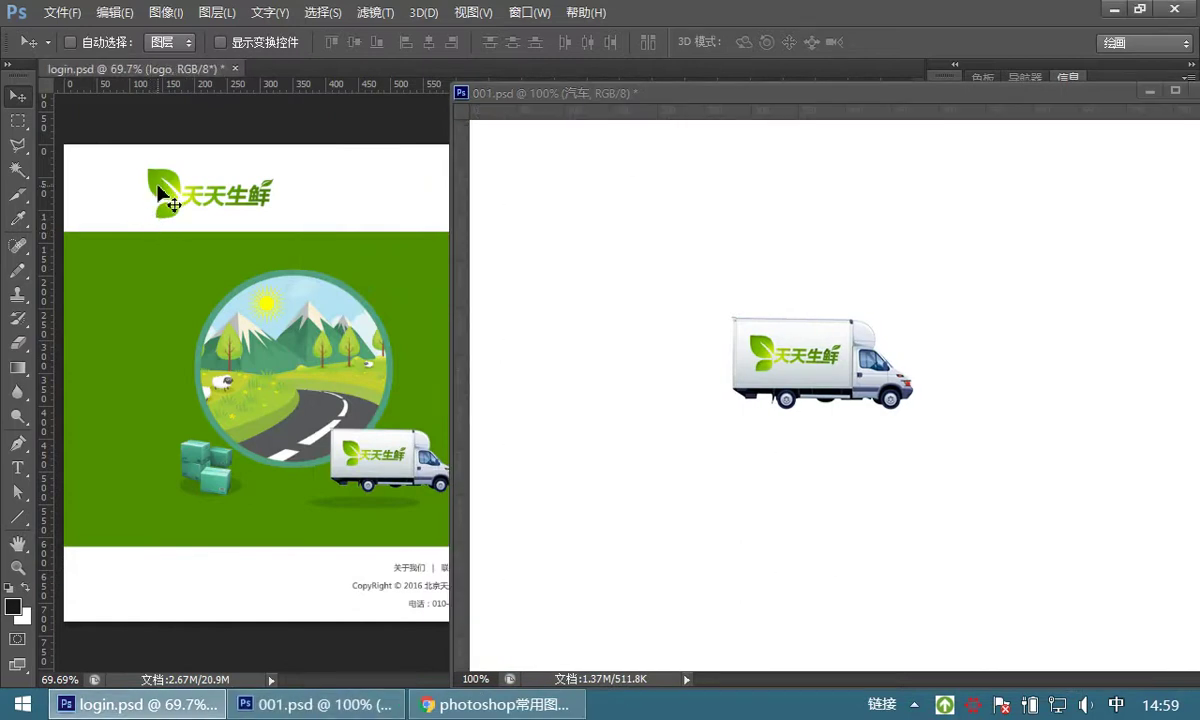
left_click_drag(158, 190, 608, 214)
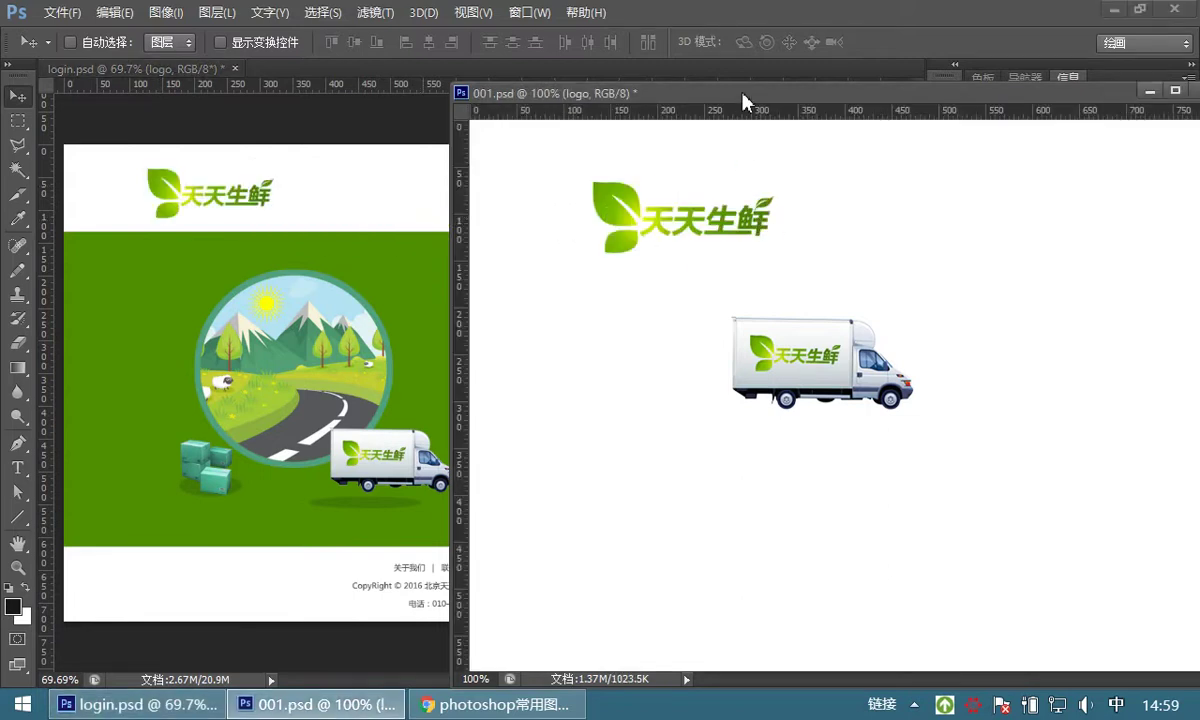
left_click_drag(695, 88, 492, 90)
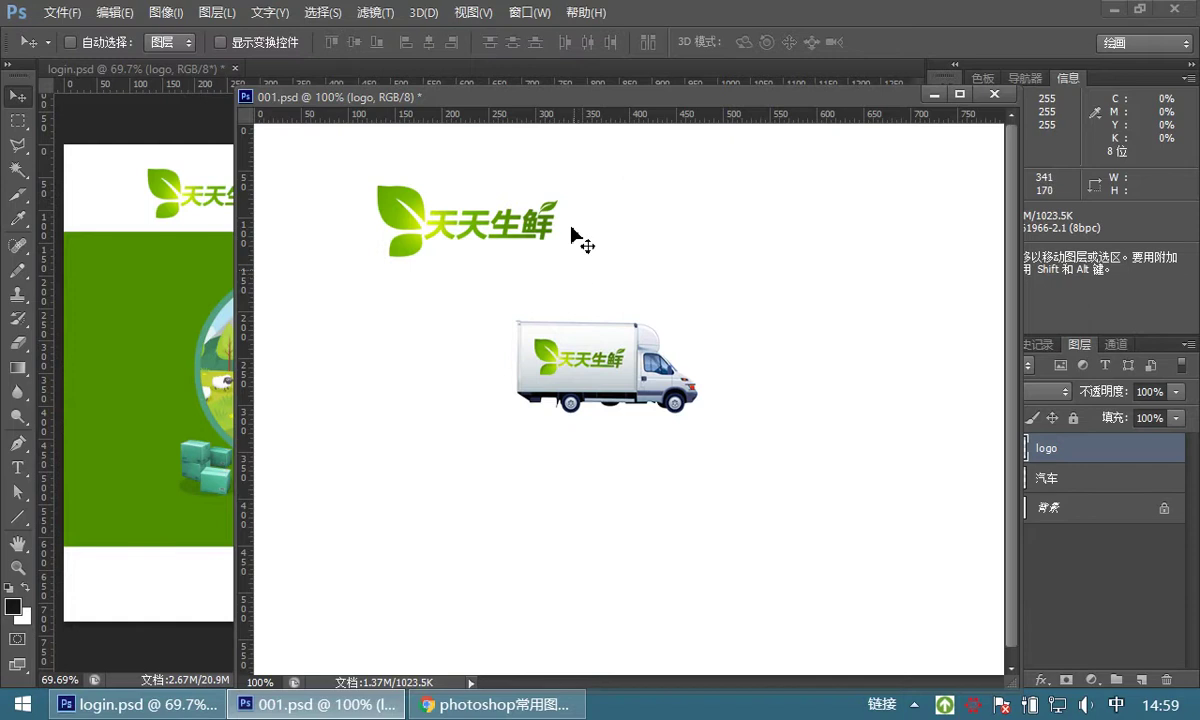
left_click_drag(552, 100, 584, 112)
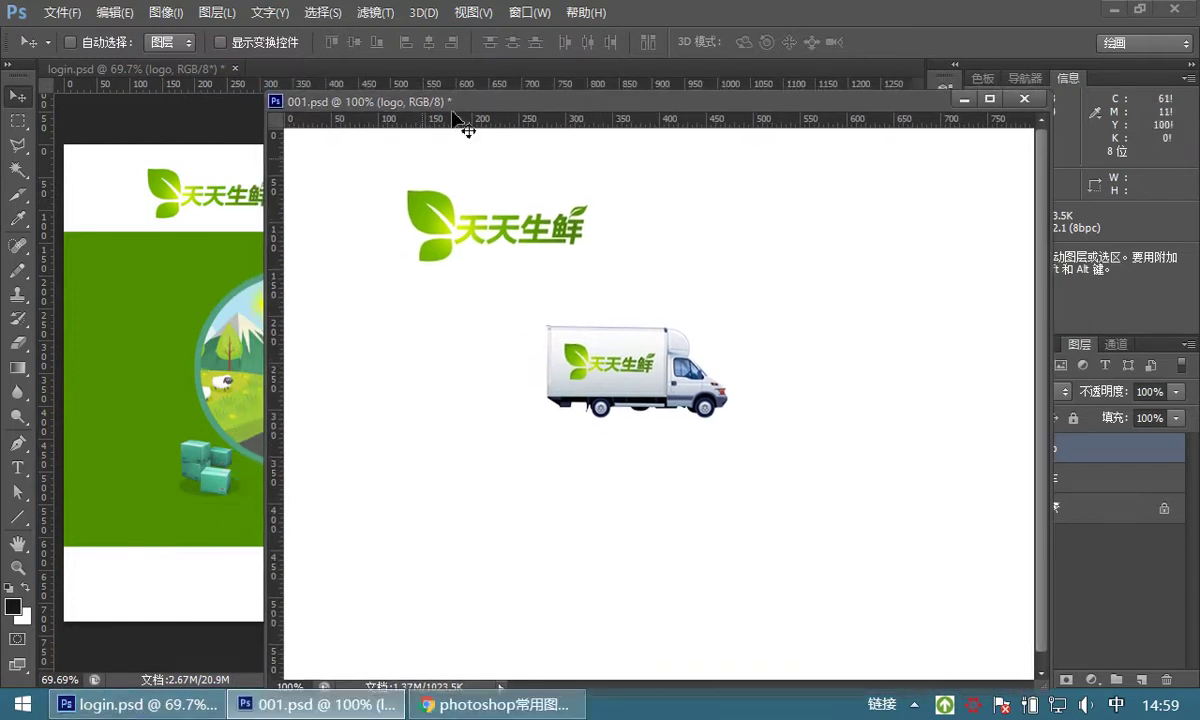
left_click_drag(493, 103, 478, 104)
left_click_drag(562, 100, 577, 98)
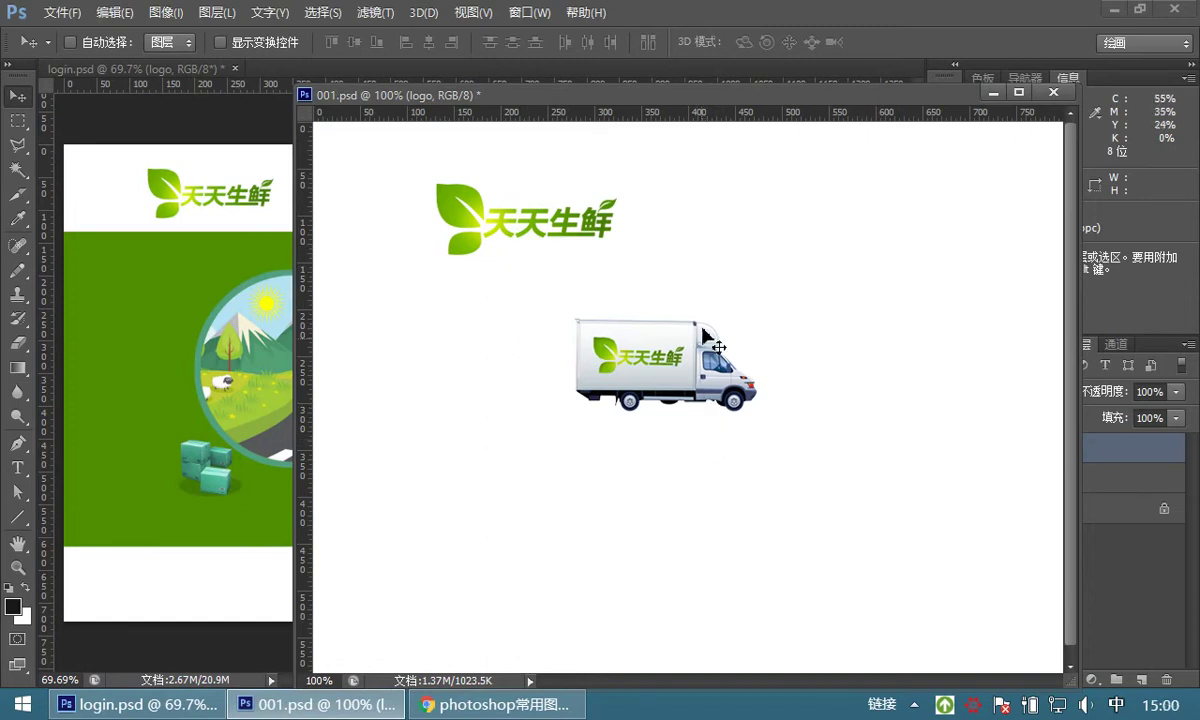
left_click_drag(515, 99, 533, 90)
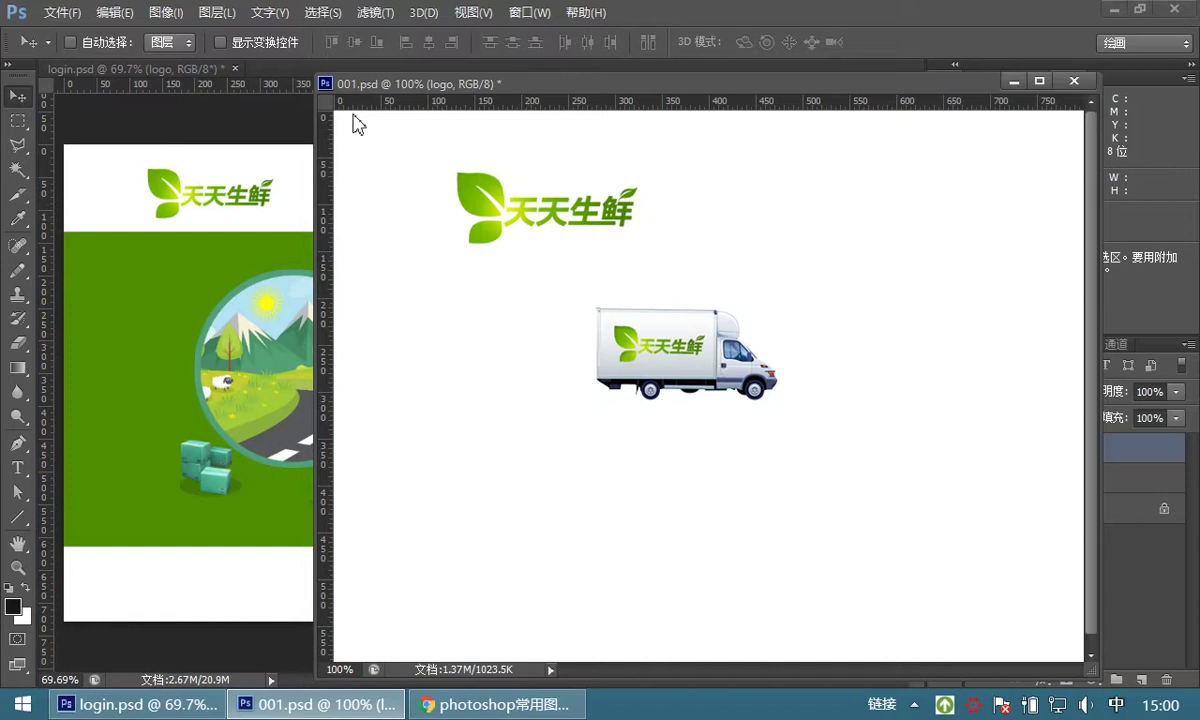
left_click_drag(538, 81, 518, 86)
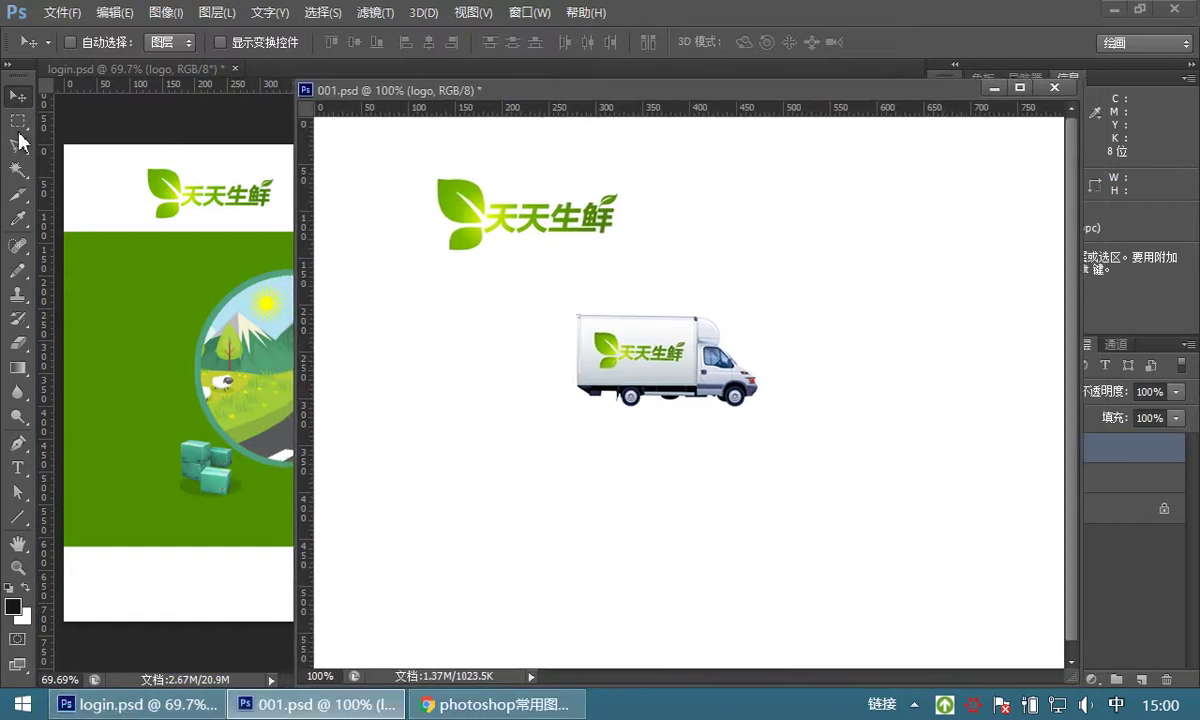
- Activate the Rectangular Marquee tool and highlight the 矩形选择工具 entry under 选择工具 in the Chrome course notes
left_click(17, 124)
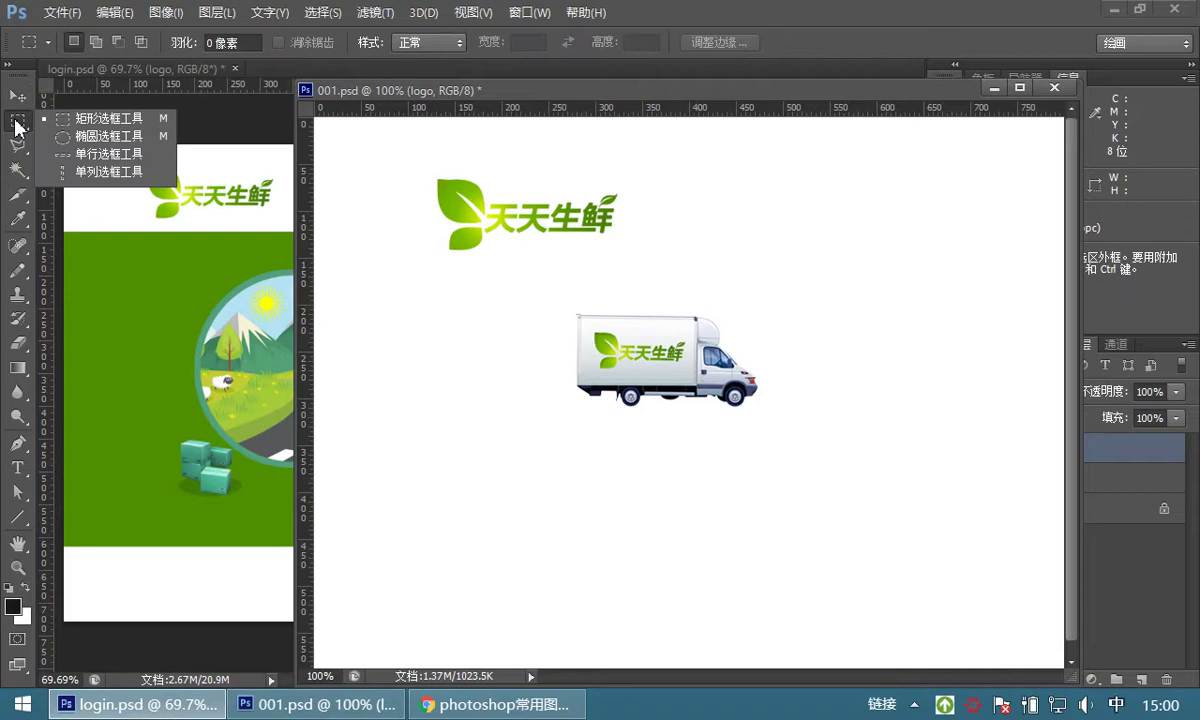
left_click(85, 127)
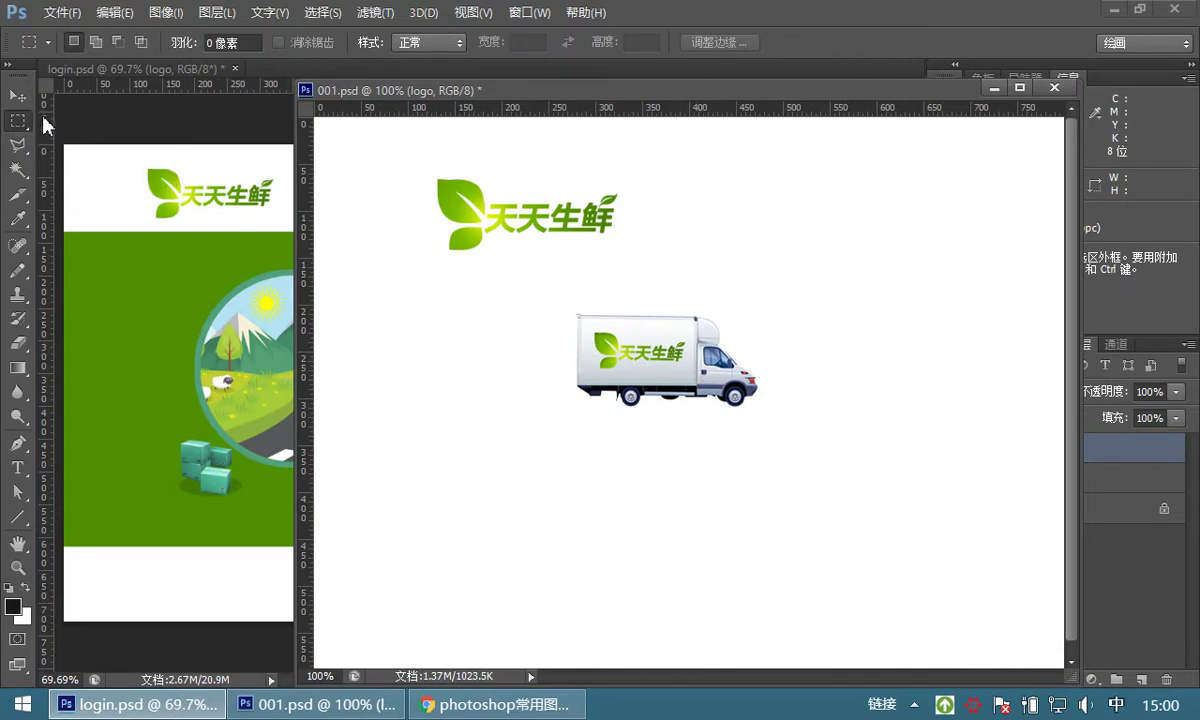
left_click(492, 704)
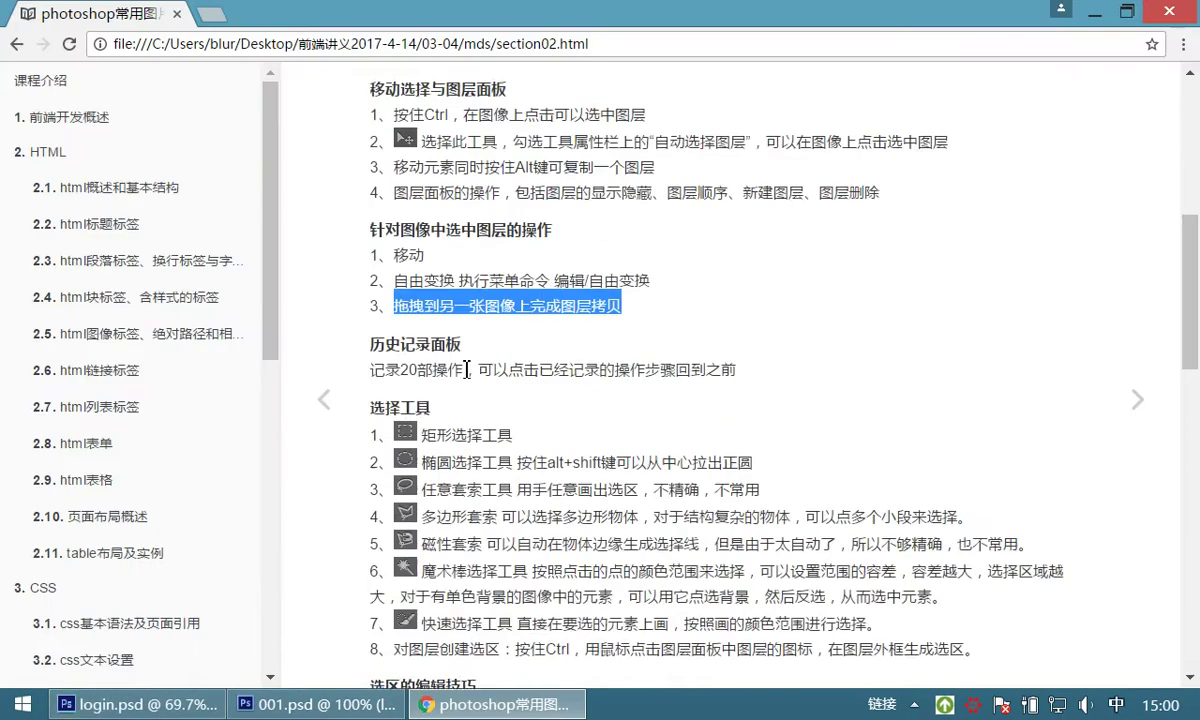
scroll(422, 400, "down", 1)
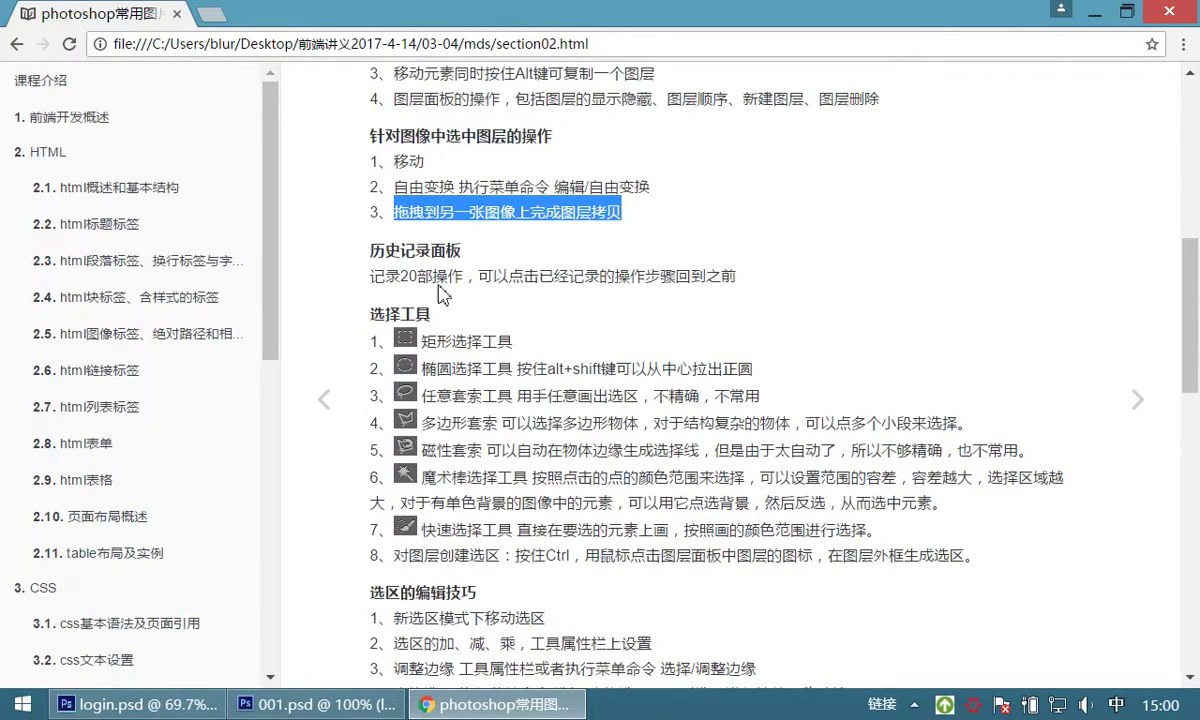
left_click_drag(420, 341, 524, 338)
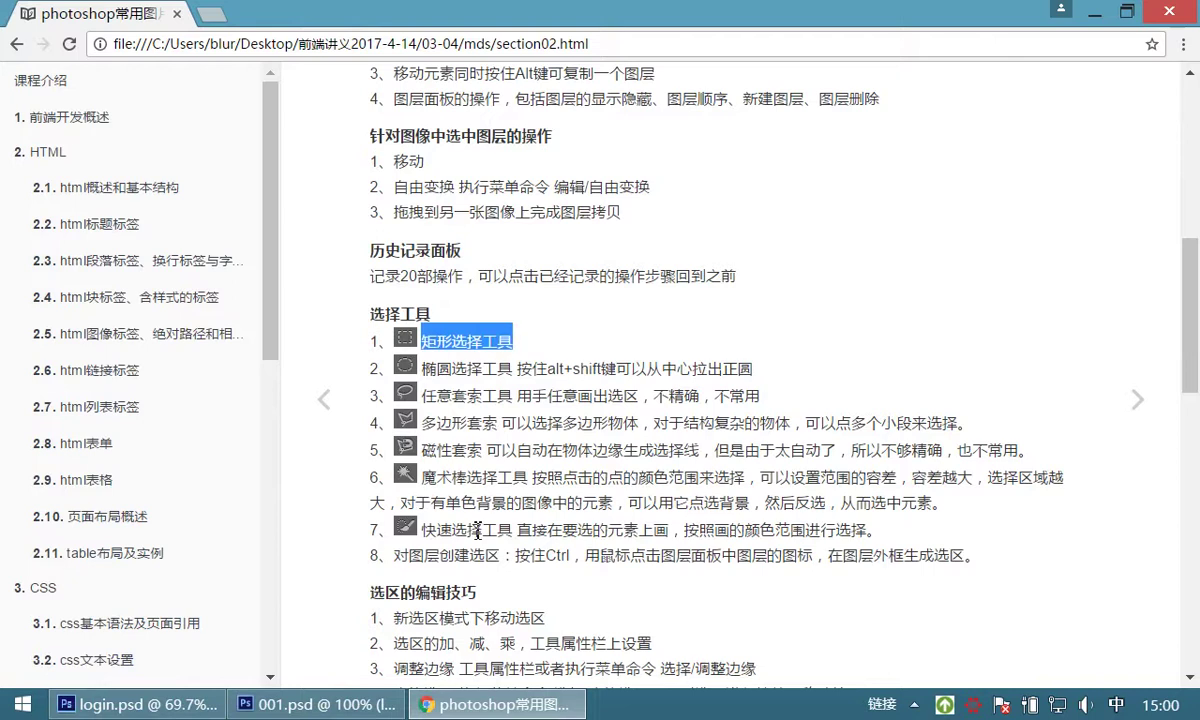
- Return to Photoshop and start opening a file from the 图片资源 folder inside 前端课程资源
left_click(472, 708)
left_click_drag(477, 99, 505, 100)
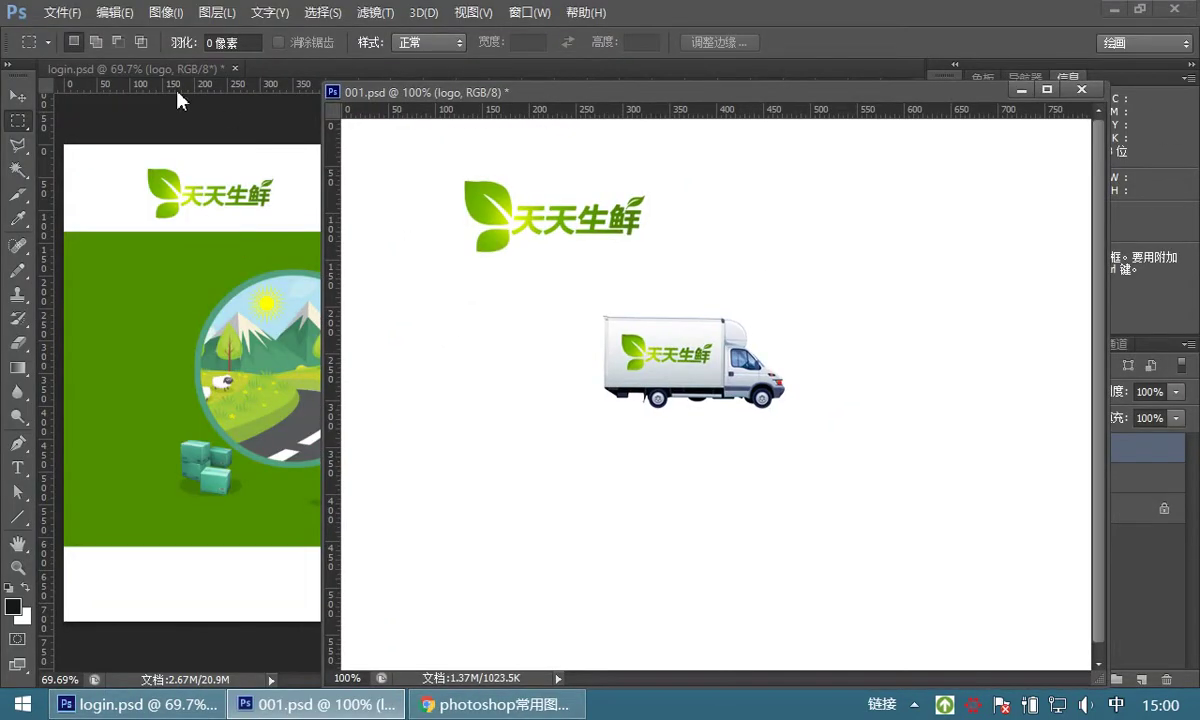
left_click(60, 13)
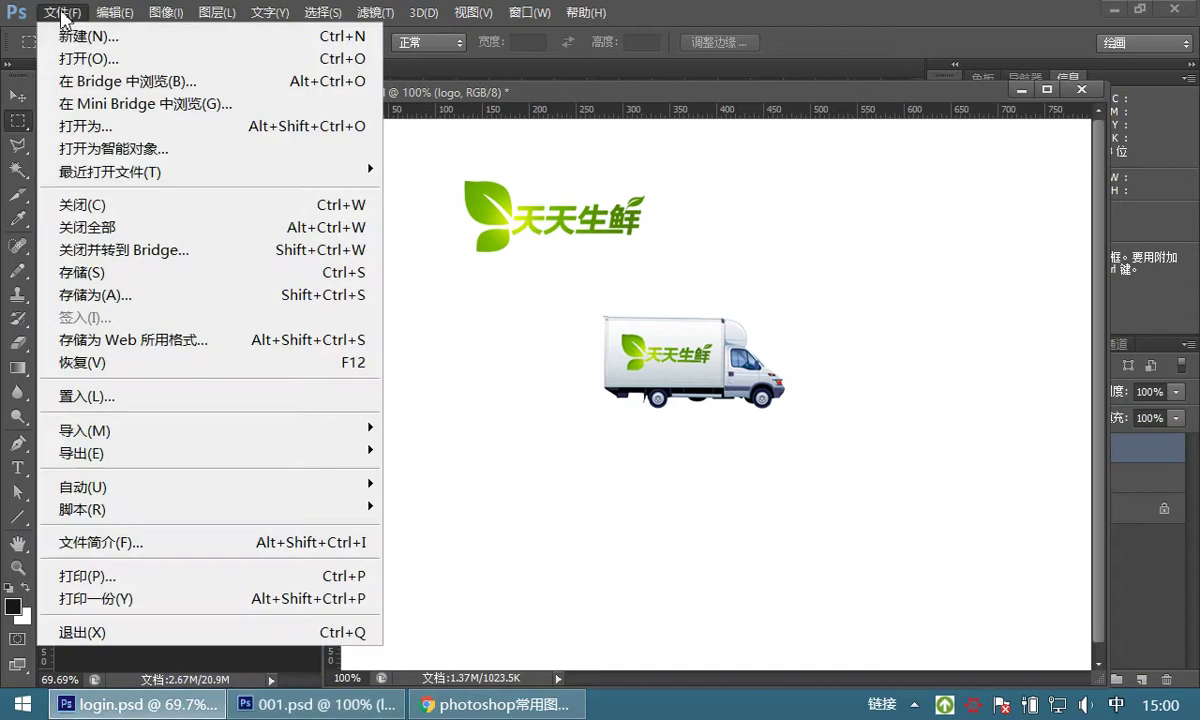
left_click(70, 62)
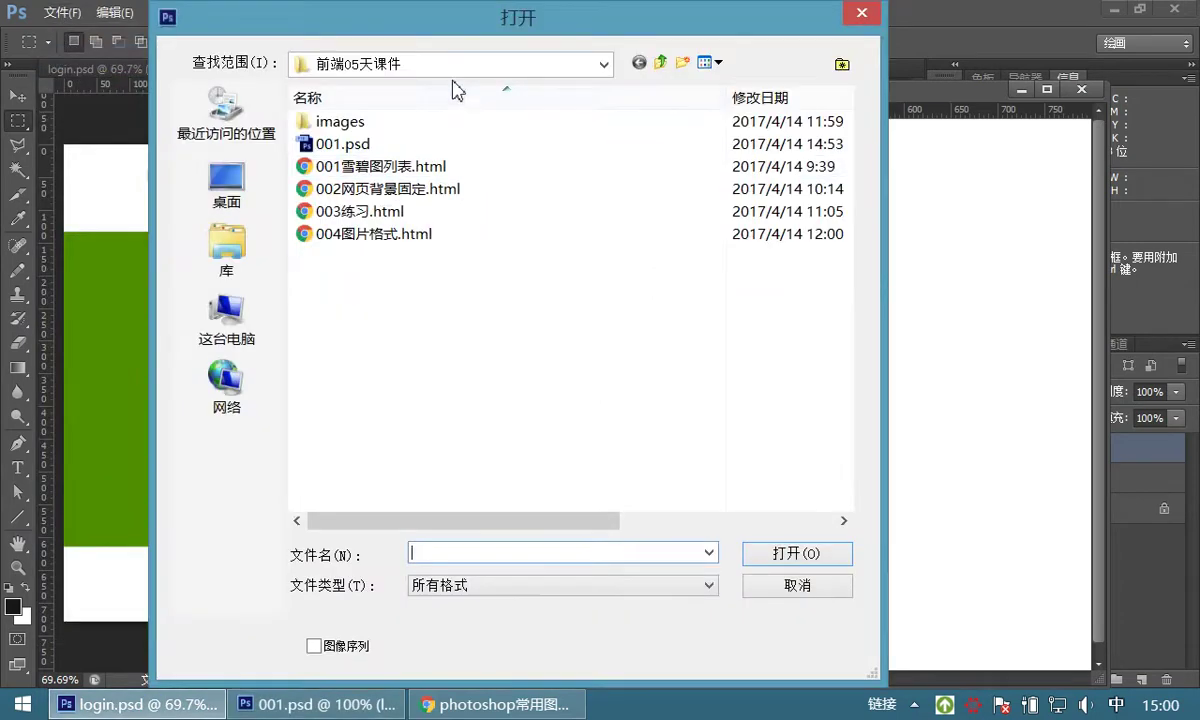
left_click(432, 68)
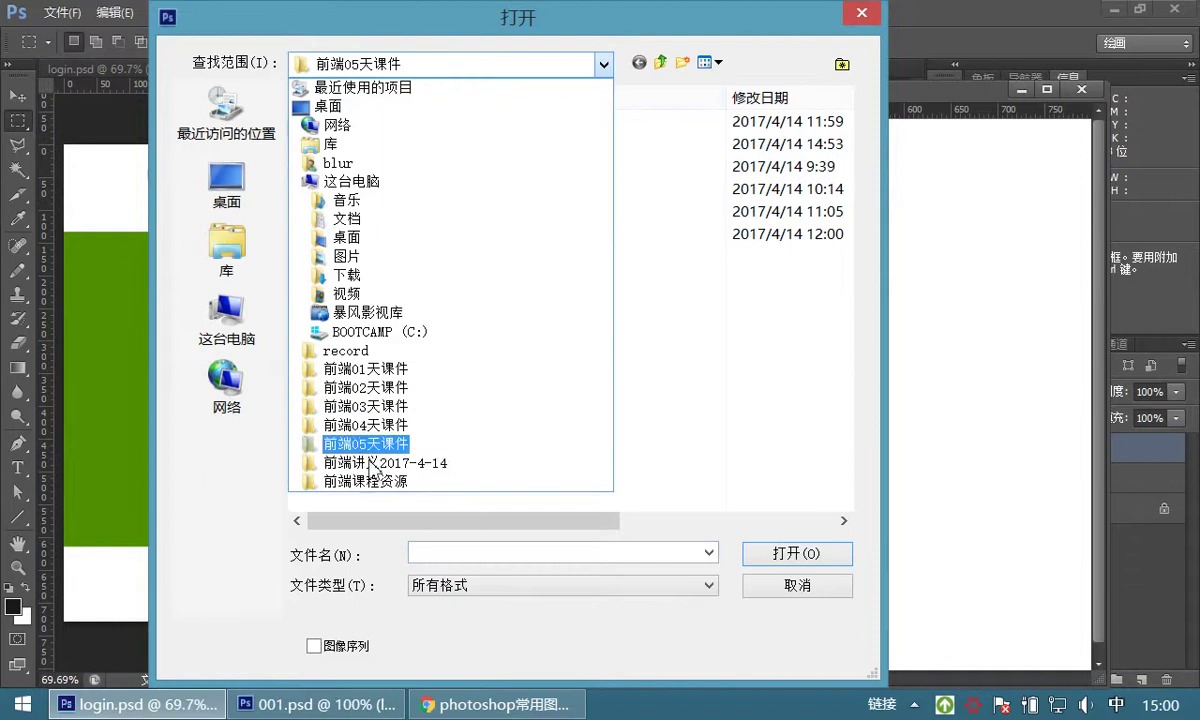
left_click(368, 482)
double_click(335, 160)
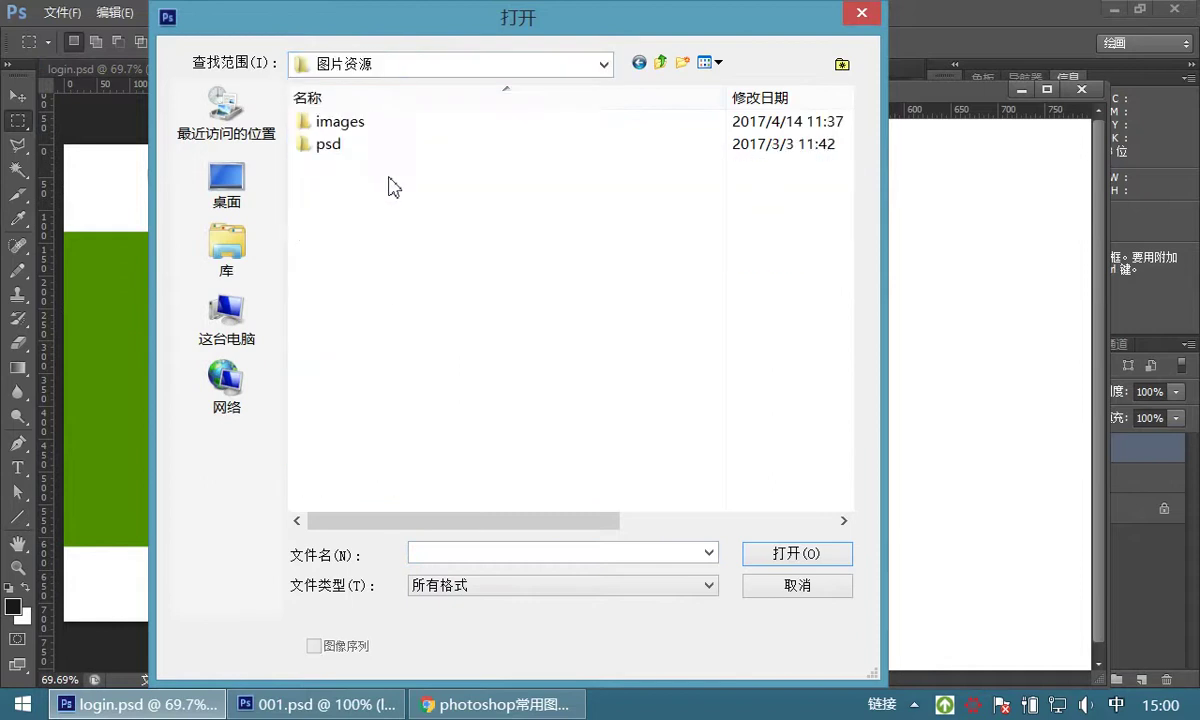
double_click(330, 122)
left_click(468, 190)
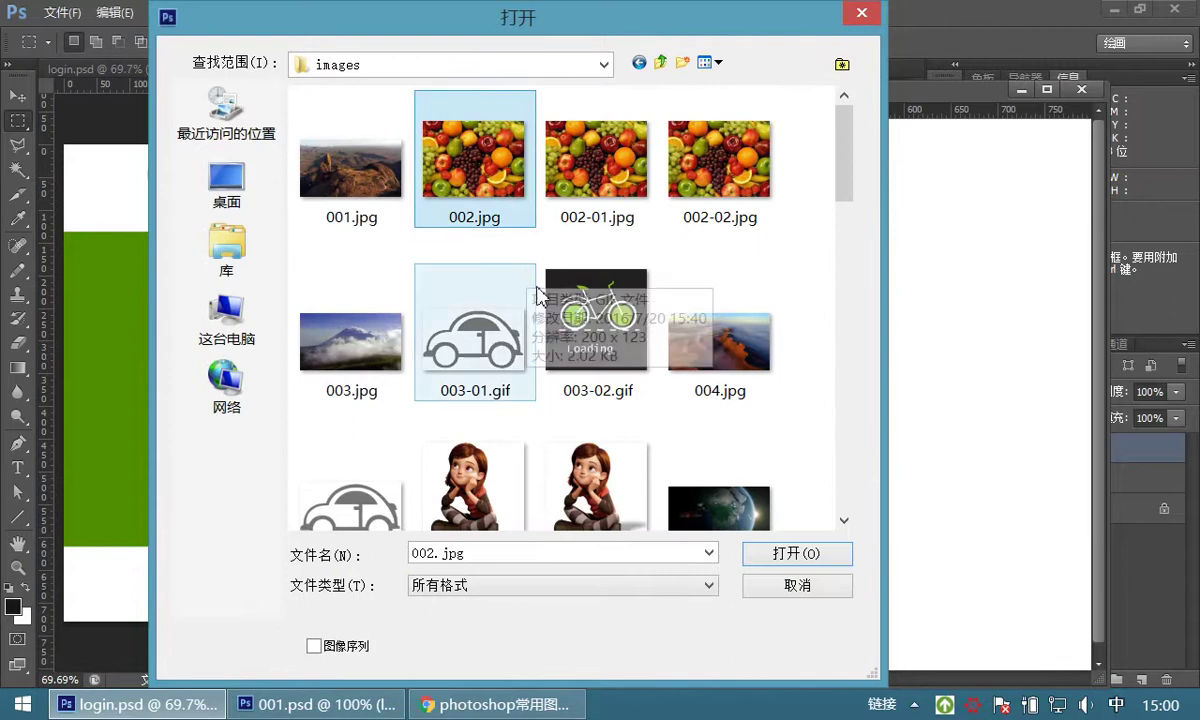
mouse_move(843, 193)
left_mouse_down()
mouse_move(840, 273)
mouse_move(838, 193)
mouse_move(830, 213)
left_mouse_up()
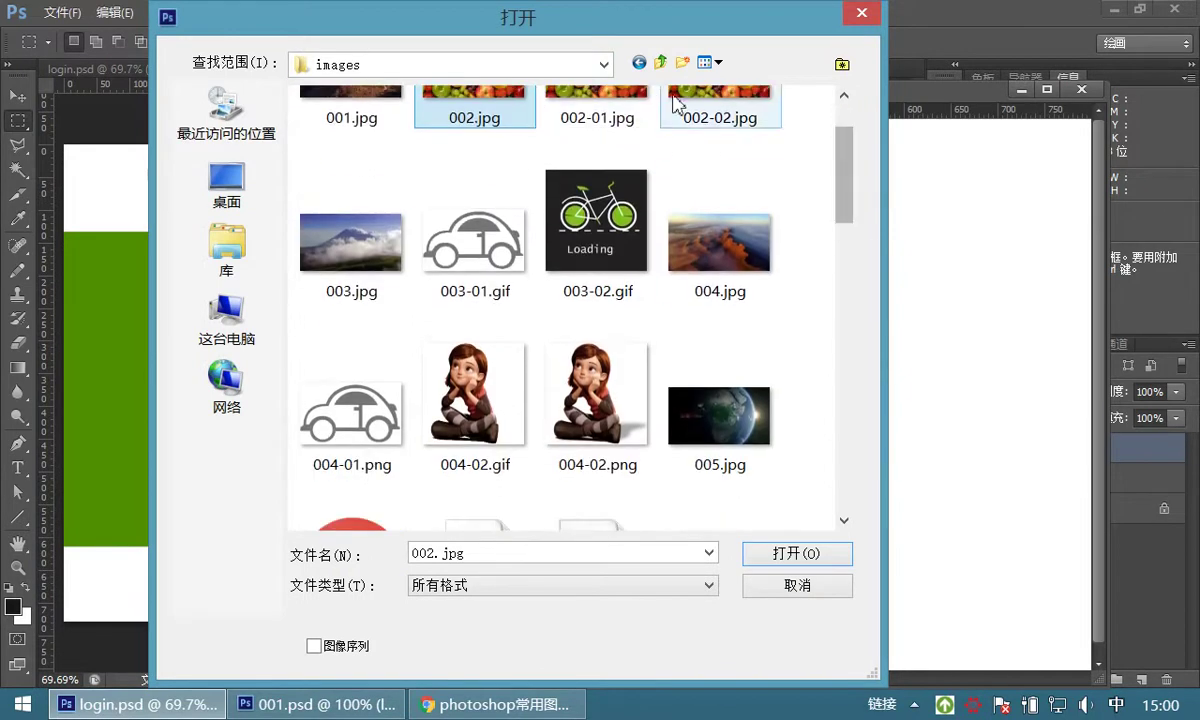
left_click(661, 63)
- Open the image 风景.jpg from the psd folder
double_click(352, 150)
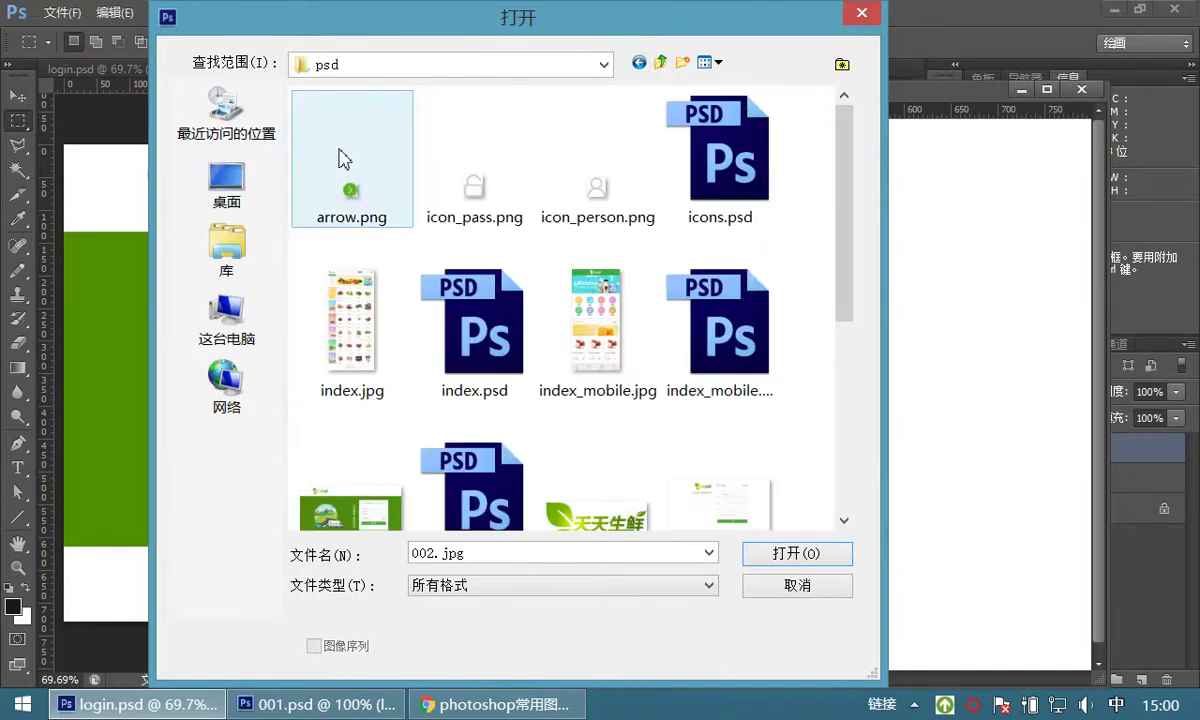
left_click_drag(830, 260, 866, 423)
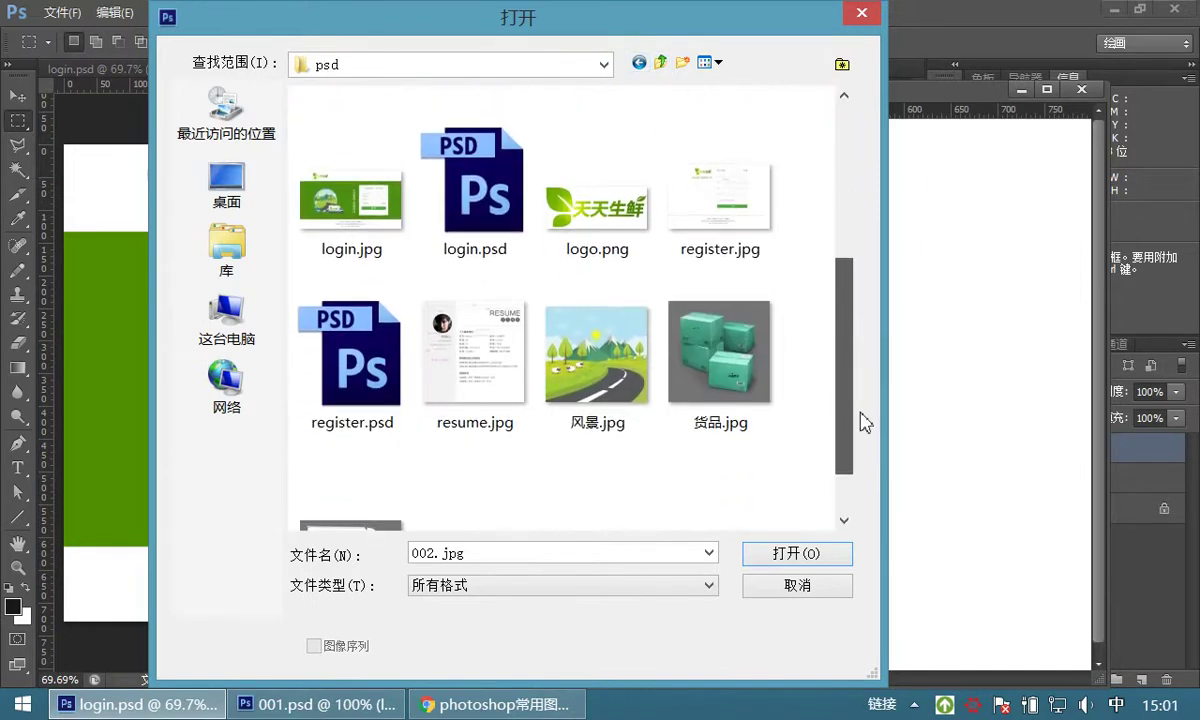
left_click(627, 338)
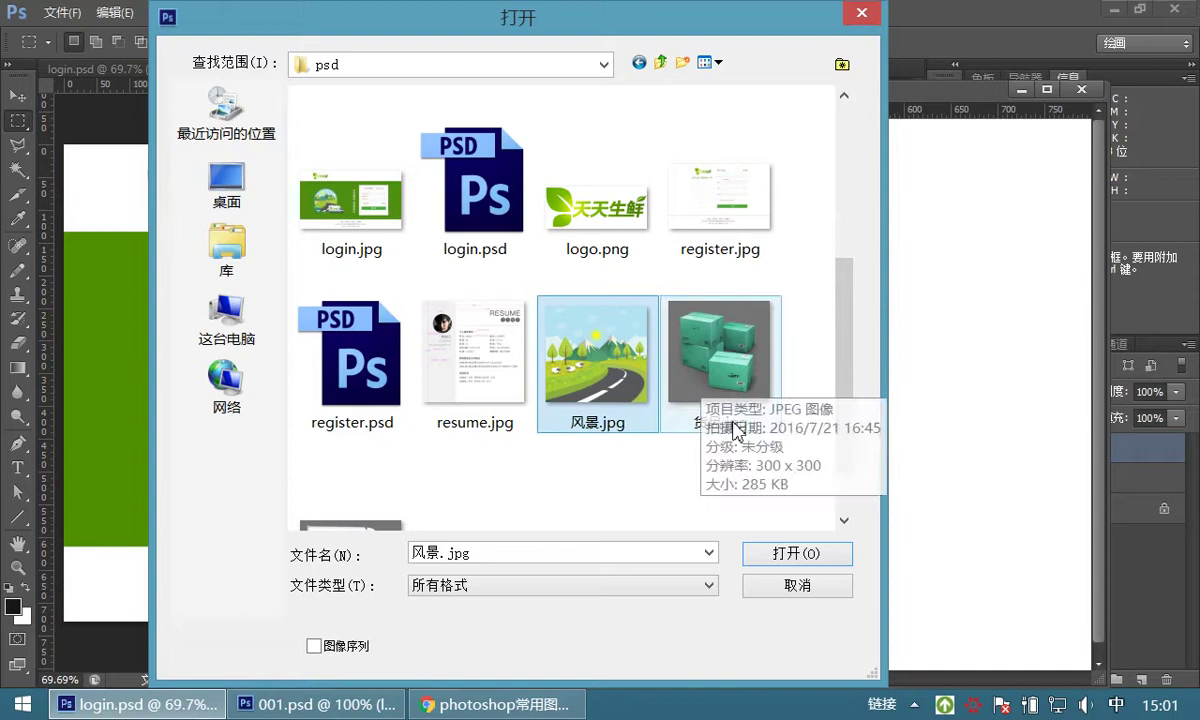
left_click(792, 556)
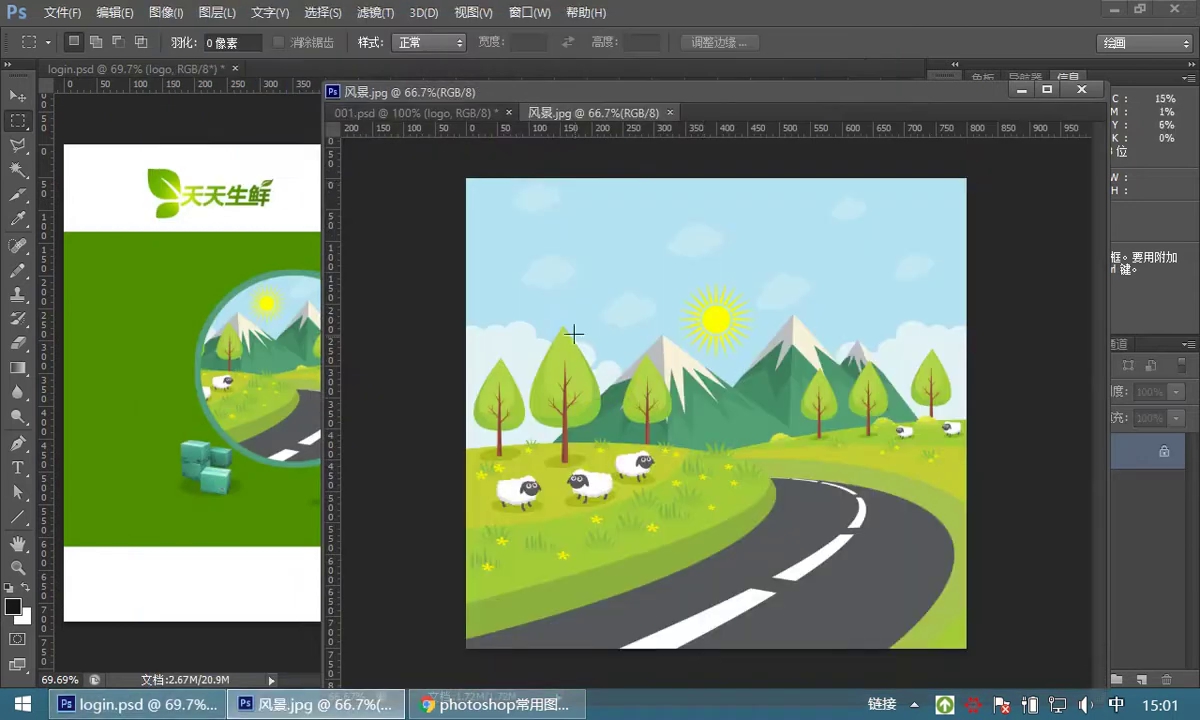
- Dock 001.psd and 风景.jpg from the floating window into the main window beside login.psd
left_click_drag(662, 102, 584, 119)
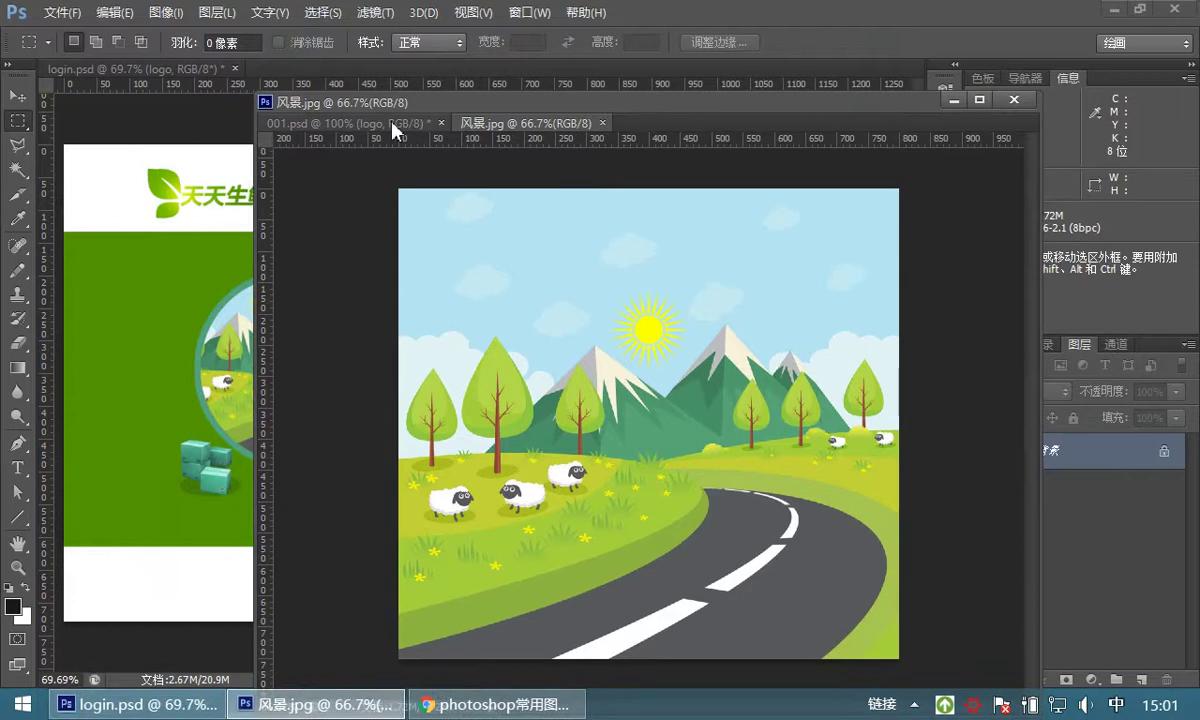
left_click_drag(584, 110, 640, 140)
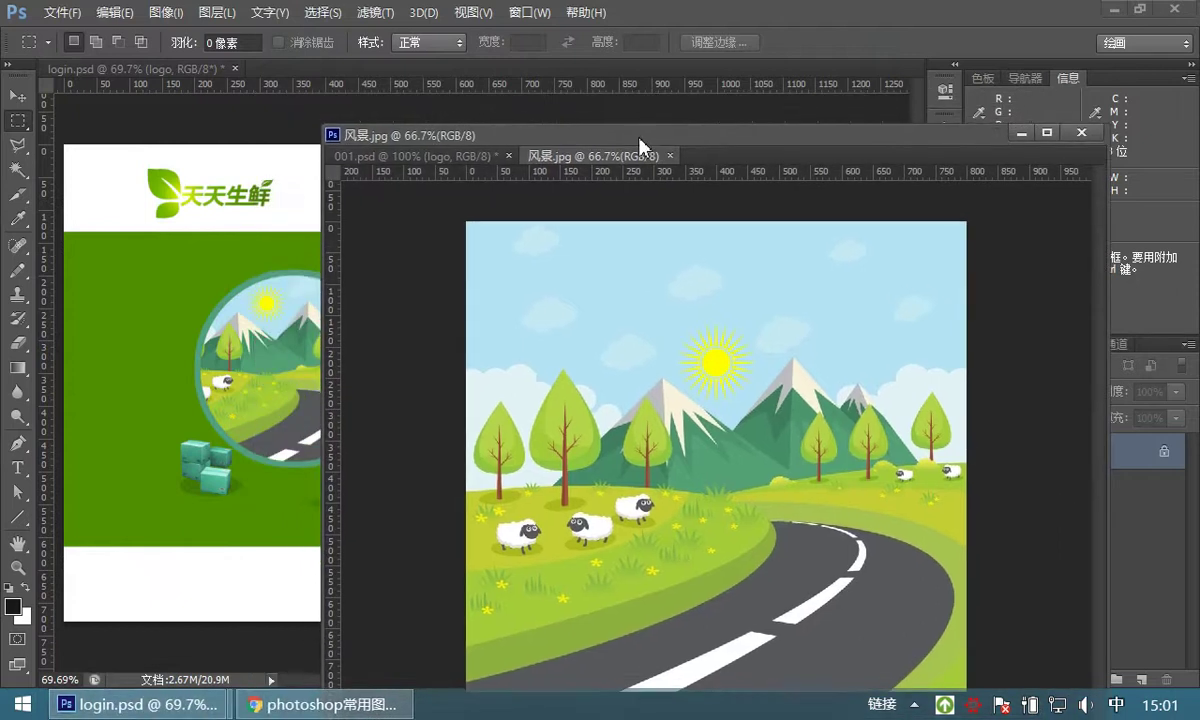
left_click_drag(438, 155, 337, 101)
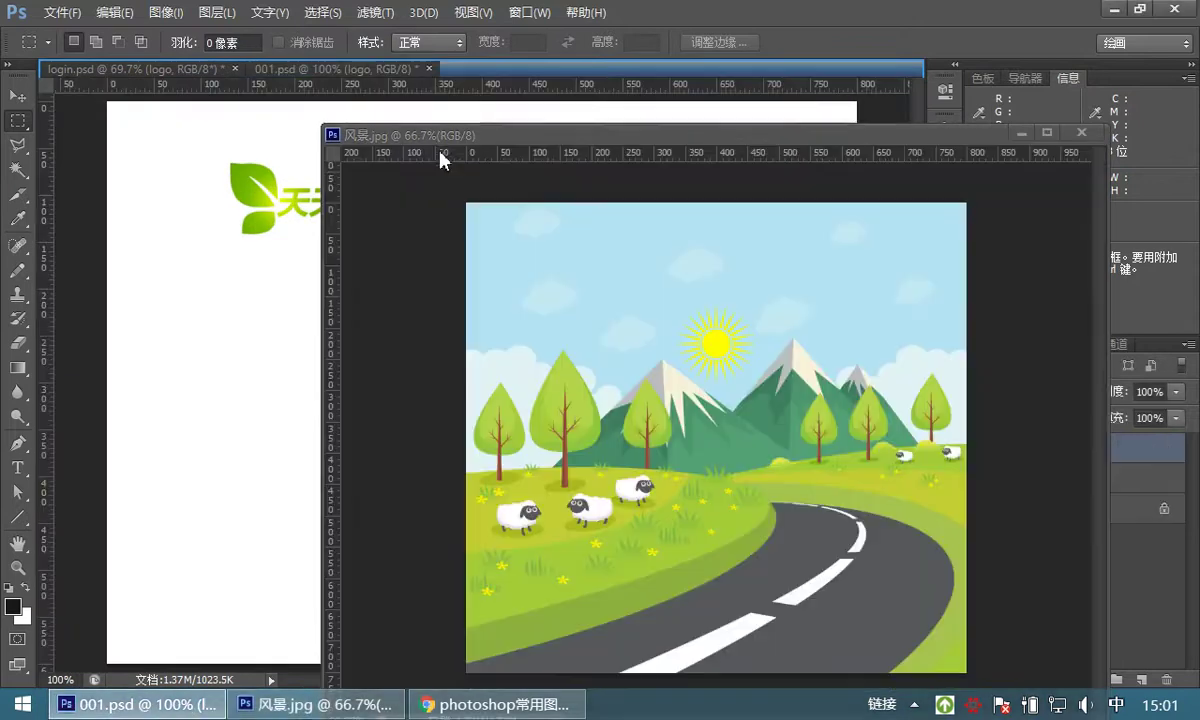
left_click_drag(415, 128, 494, 84)
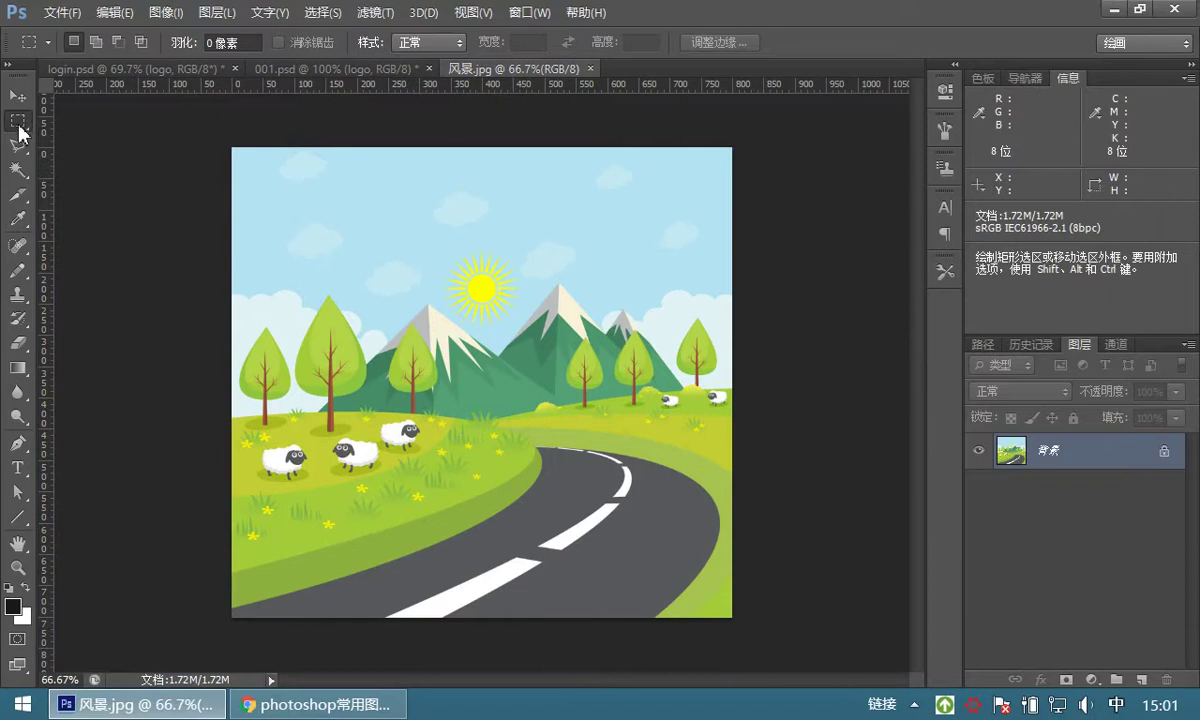
- Draw a rectangular selection about 299 by 253 pixels around the sun and mountain peaks in 风景.jpg
right_click(20, 124)
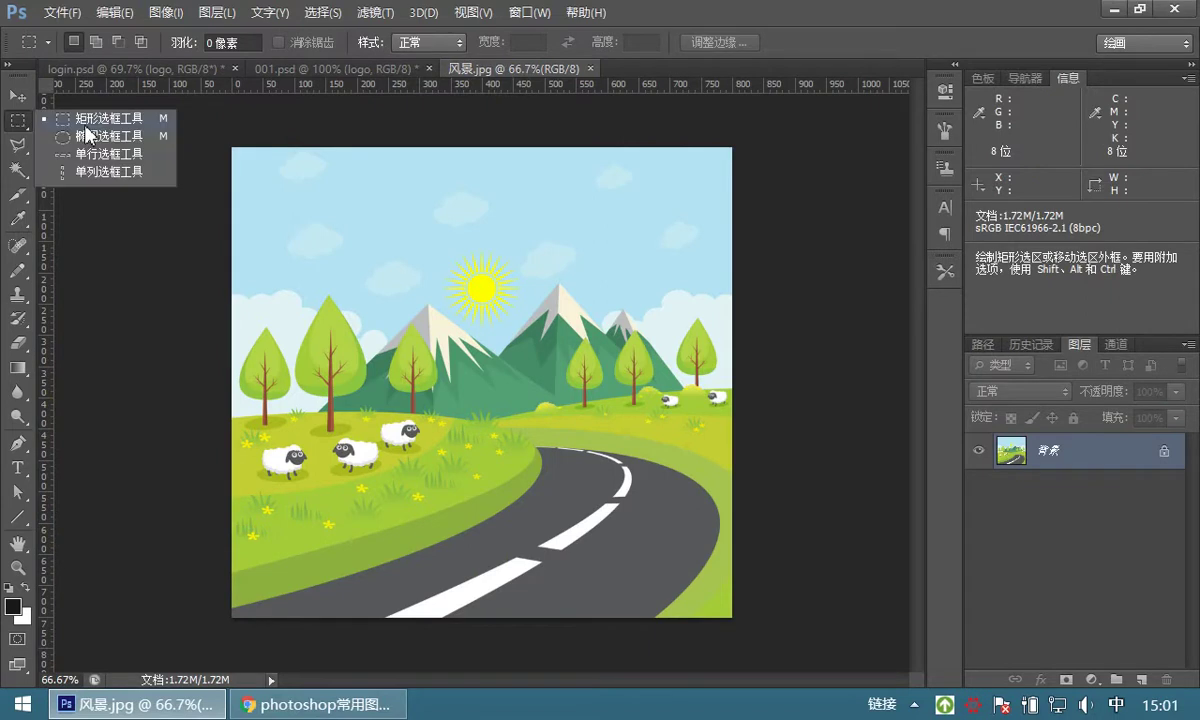
left_click(86, 127)
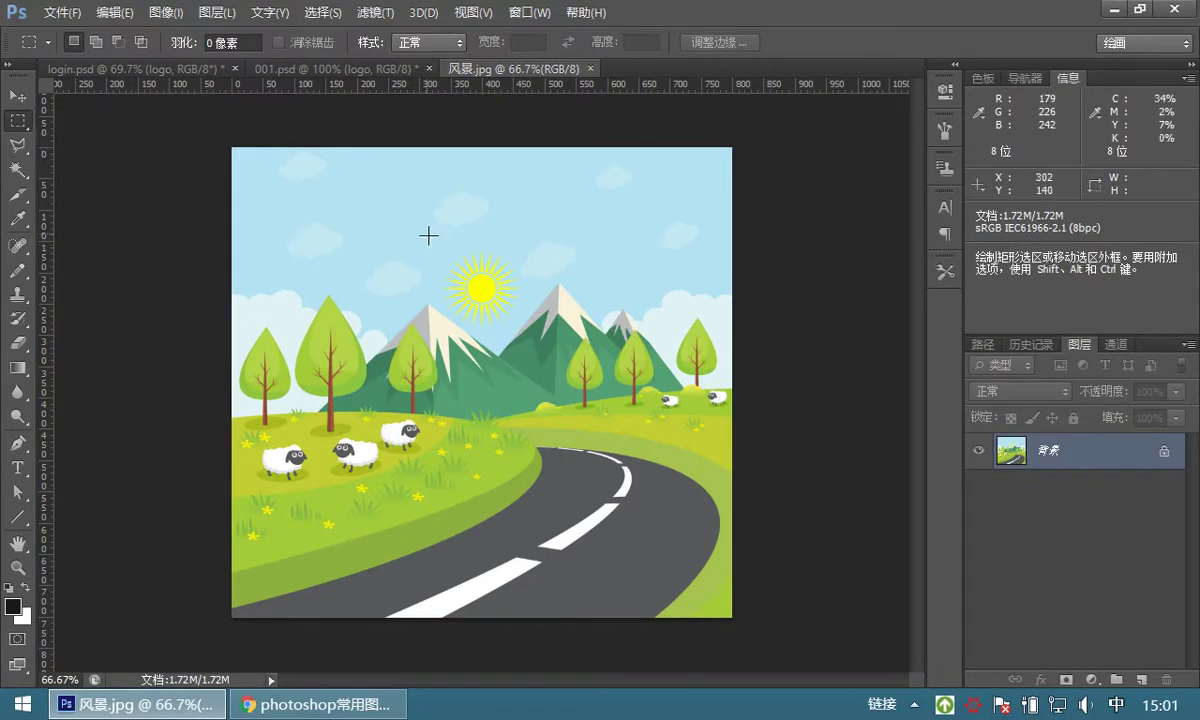
left_click_drag(397, 213, 585, 373)
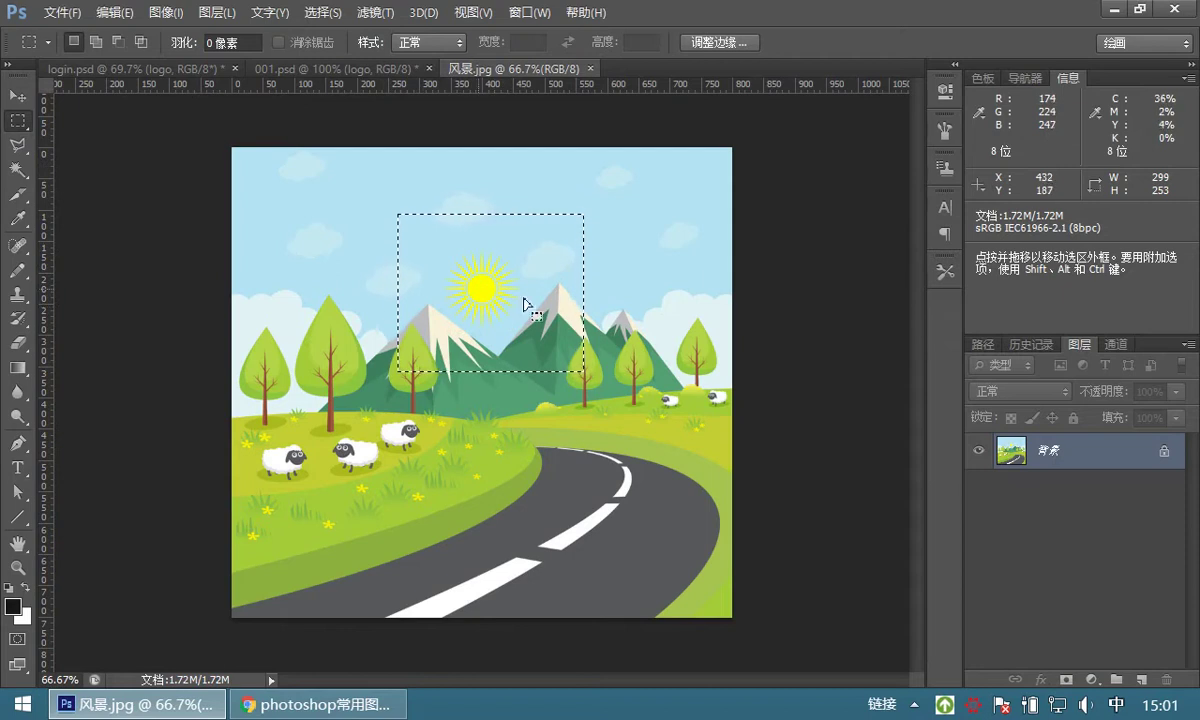
- Copy the selected sun and mountain area from 风景.jpg and paste it into 001.psd
left_click(262, 67)
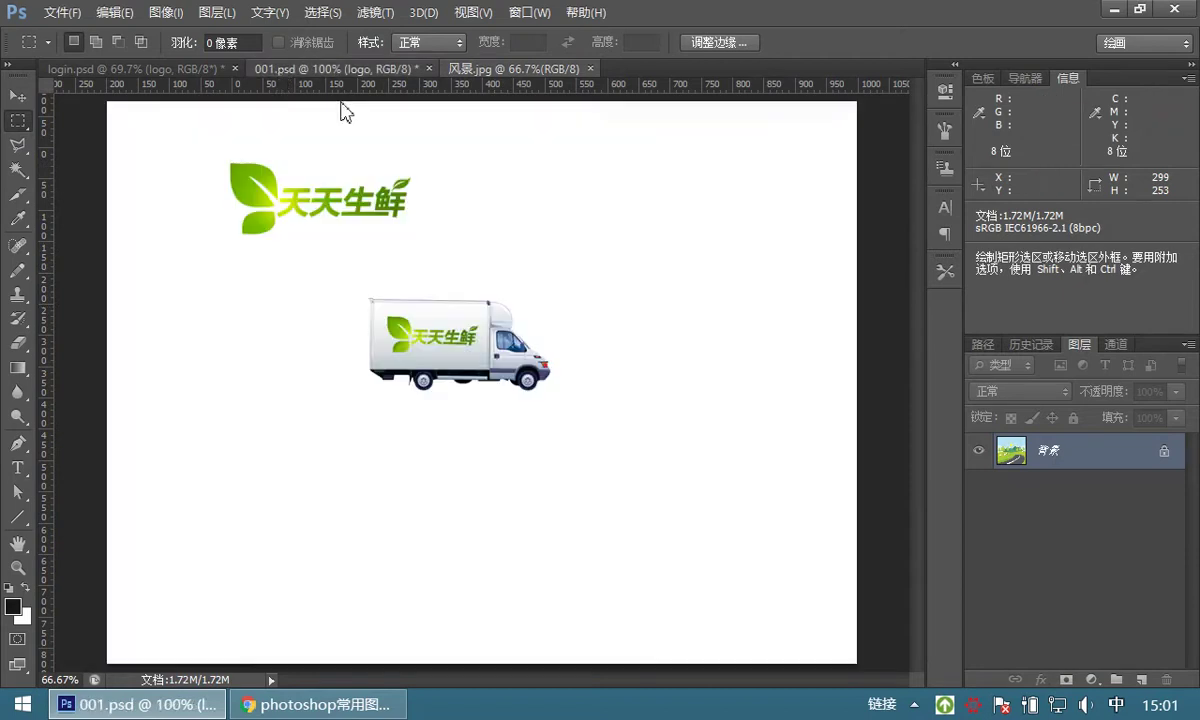
left_click(480, 68)
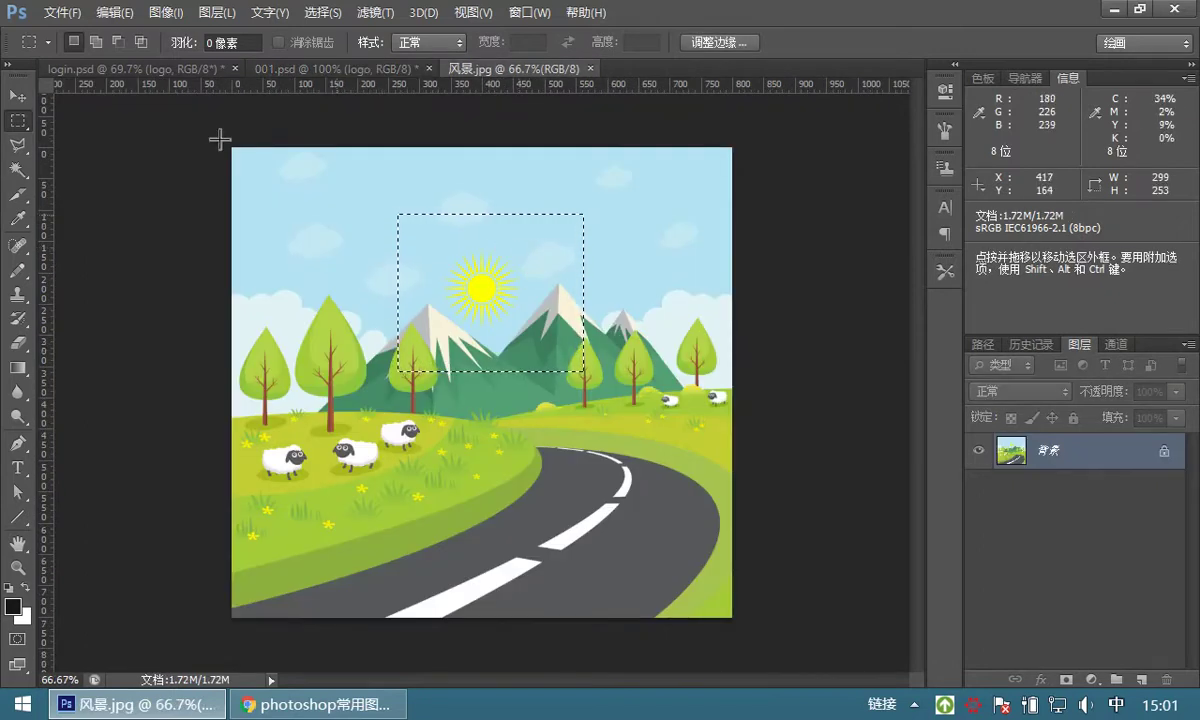
left_click(127, 15)
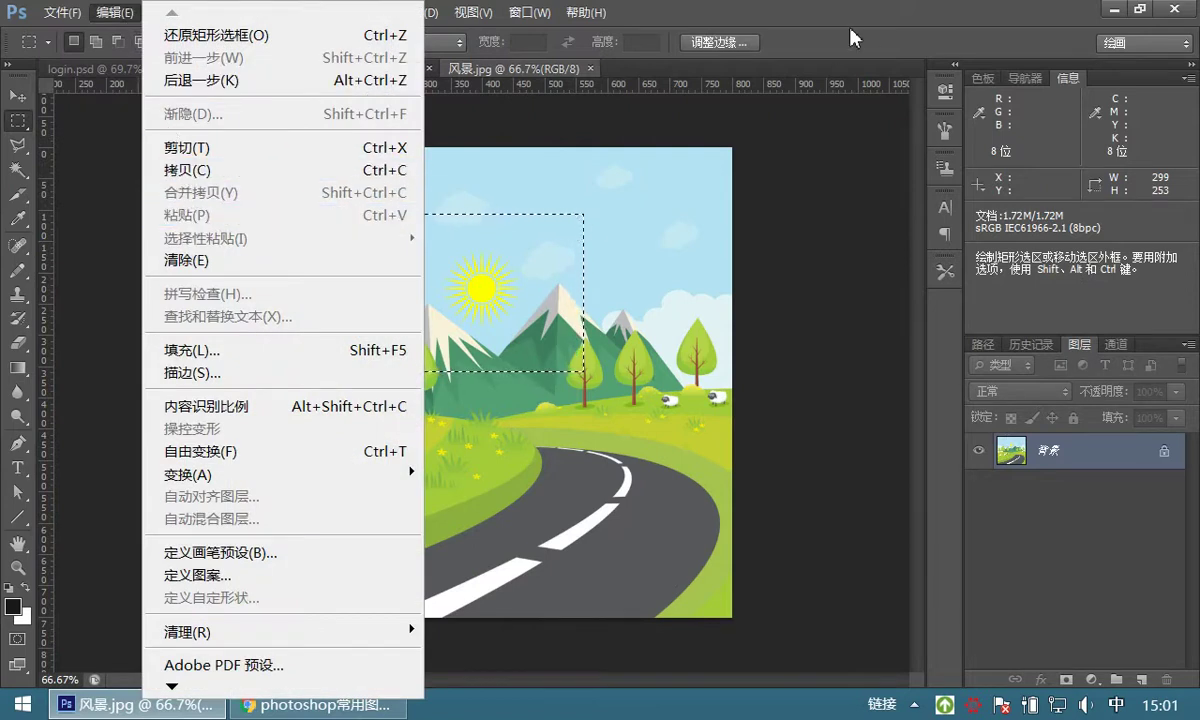
left_click(545, 265)
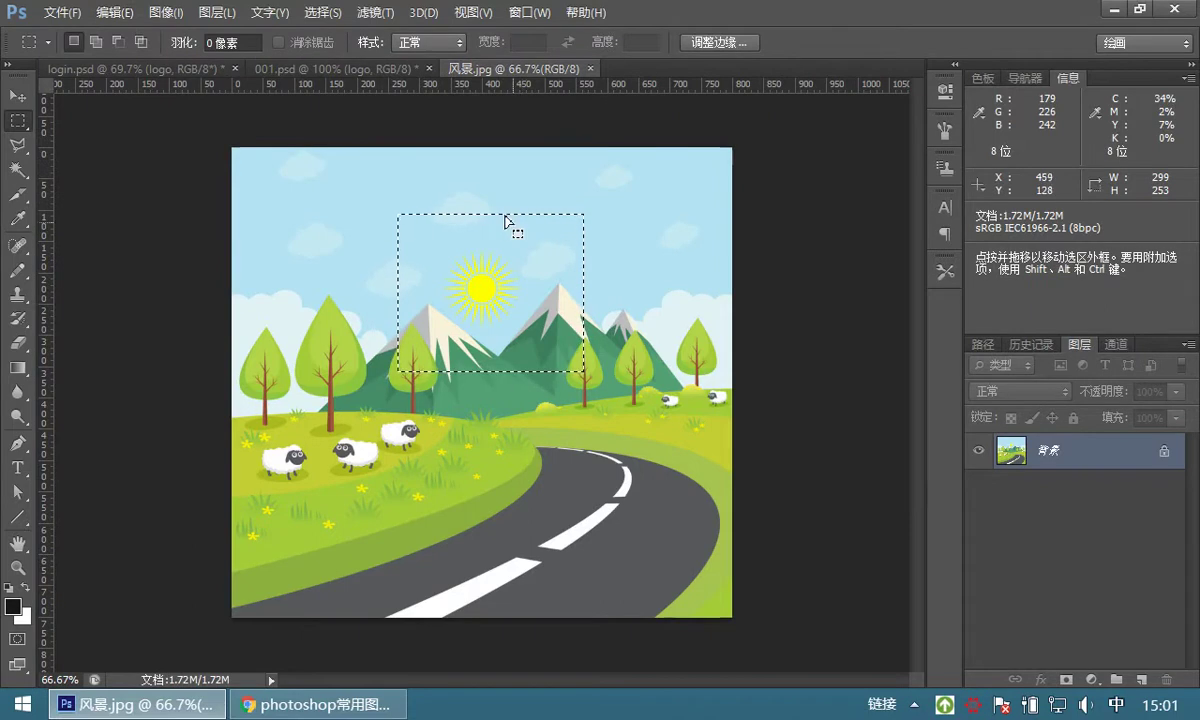
left_click(330, 68)
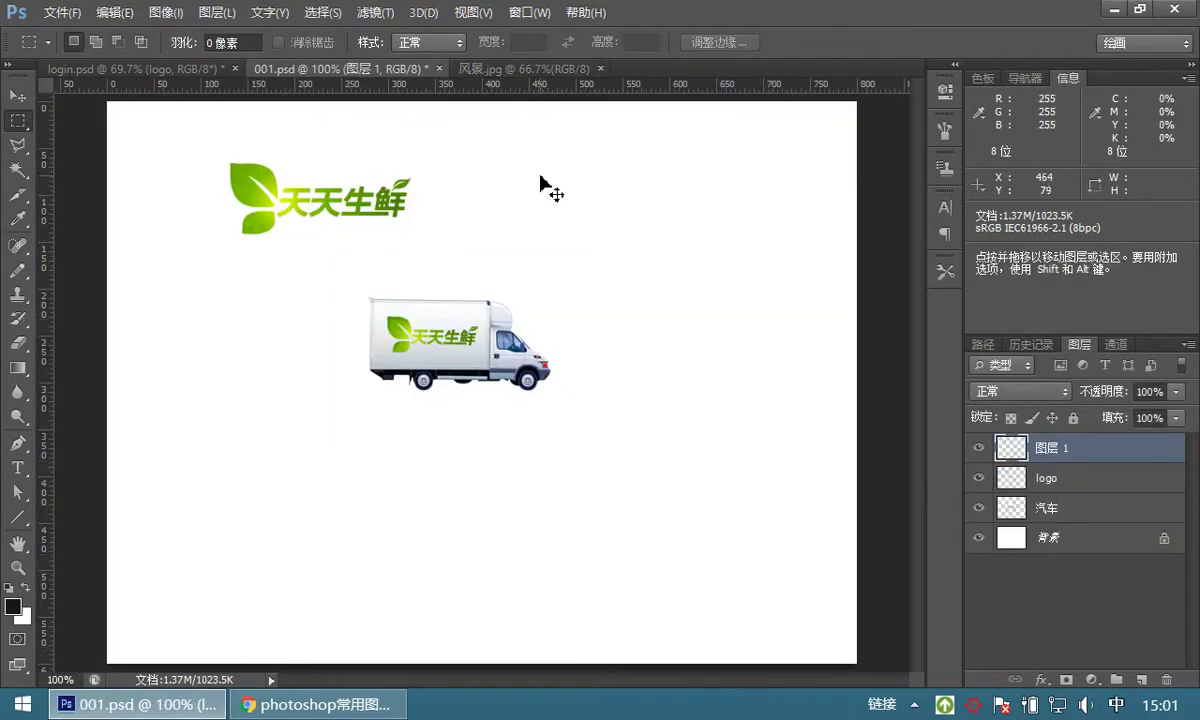
key("ctrl+v")
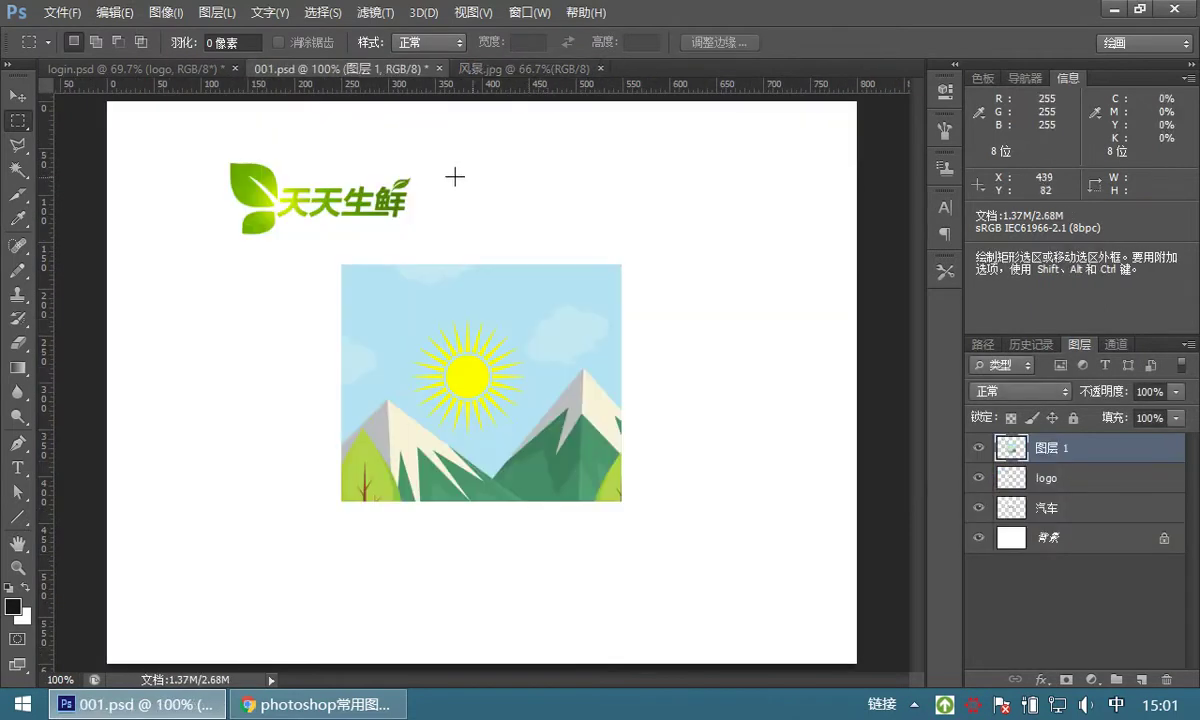
- Move the pasted sun picture up and to the right so it covers only the front half of the truck
left_click(18, 95)
left_click_drag(528, 327, 603, 322)
left_click_drag(614, 350, 579, 349)
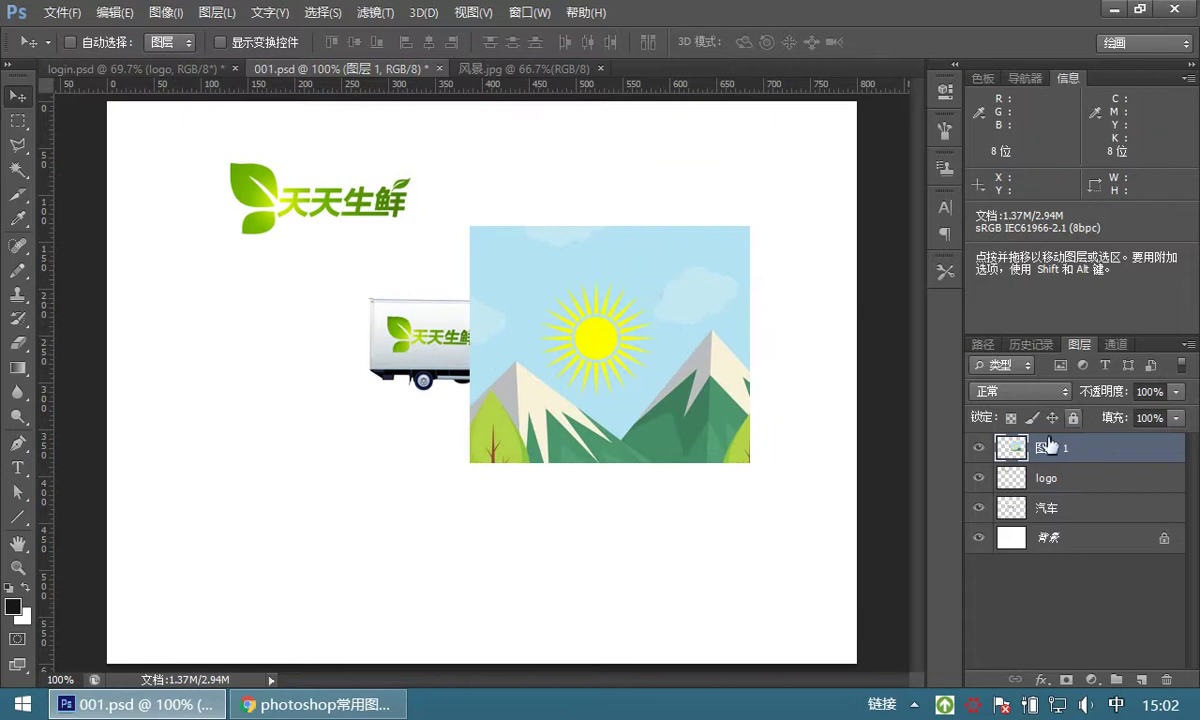
- Move the layer 图层 1 below the logo and 汽车 layers, directly above the 背景 layer
left_click(1060, 512)
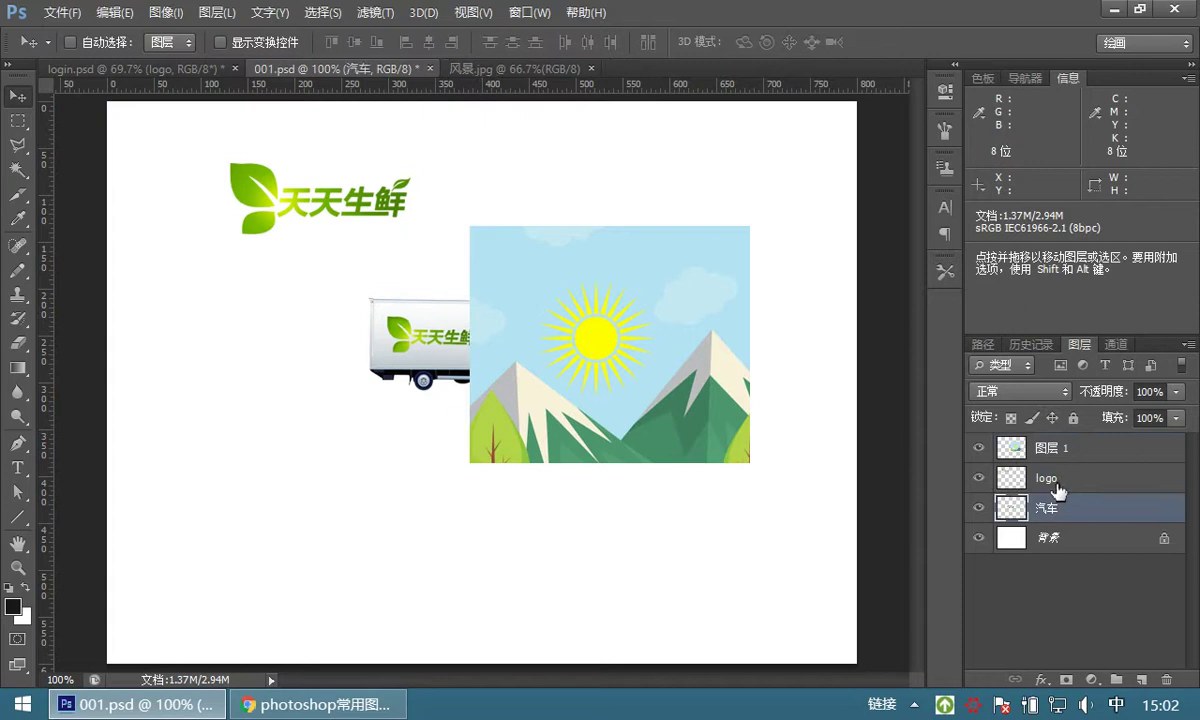
left_click(1052, 481)
left_click(1065, 456)
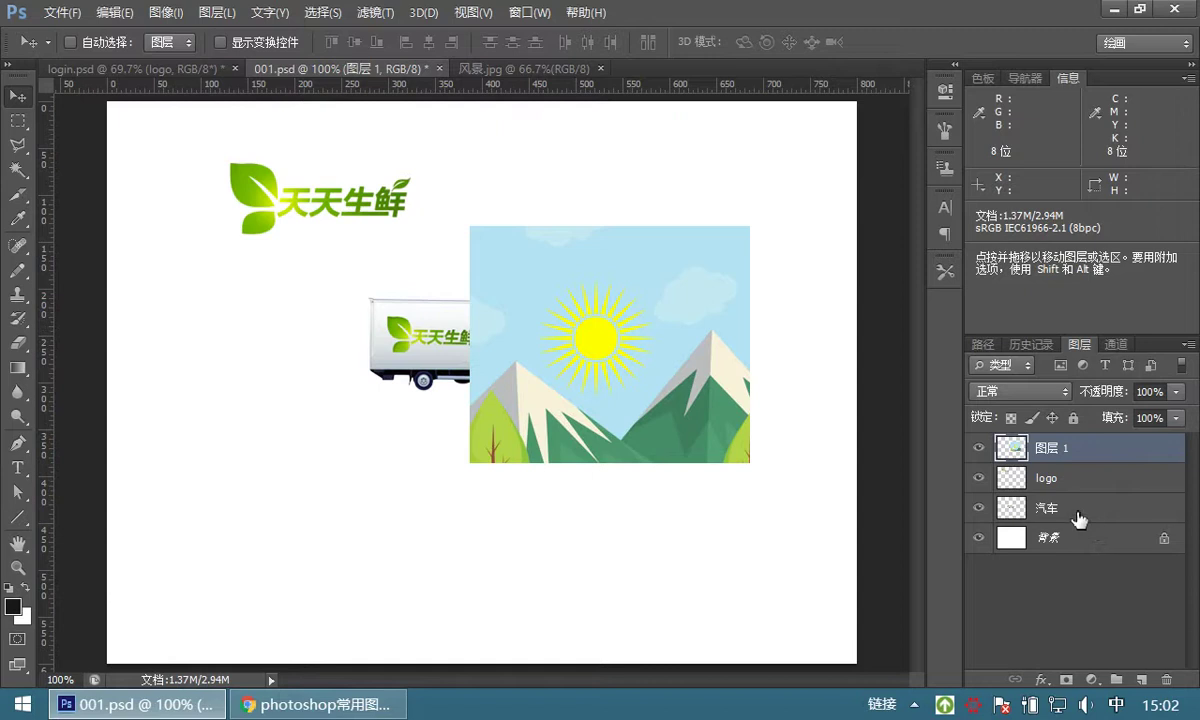
left_click_drag(1078, 453, 1083, 507)
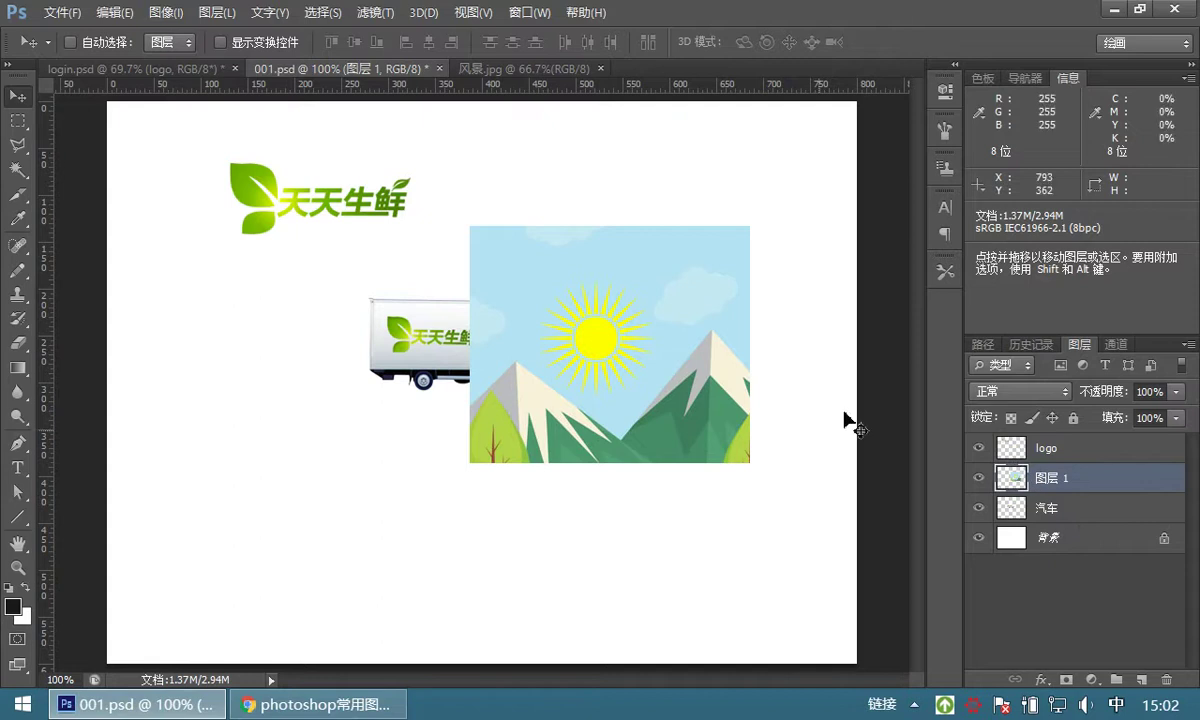
left_click_drag(1066, 482, 1078, 528)
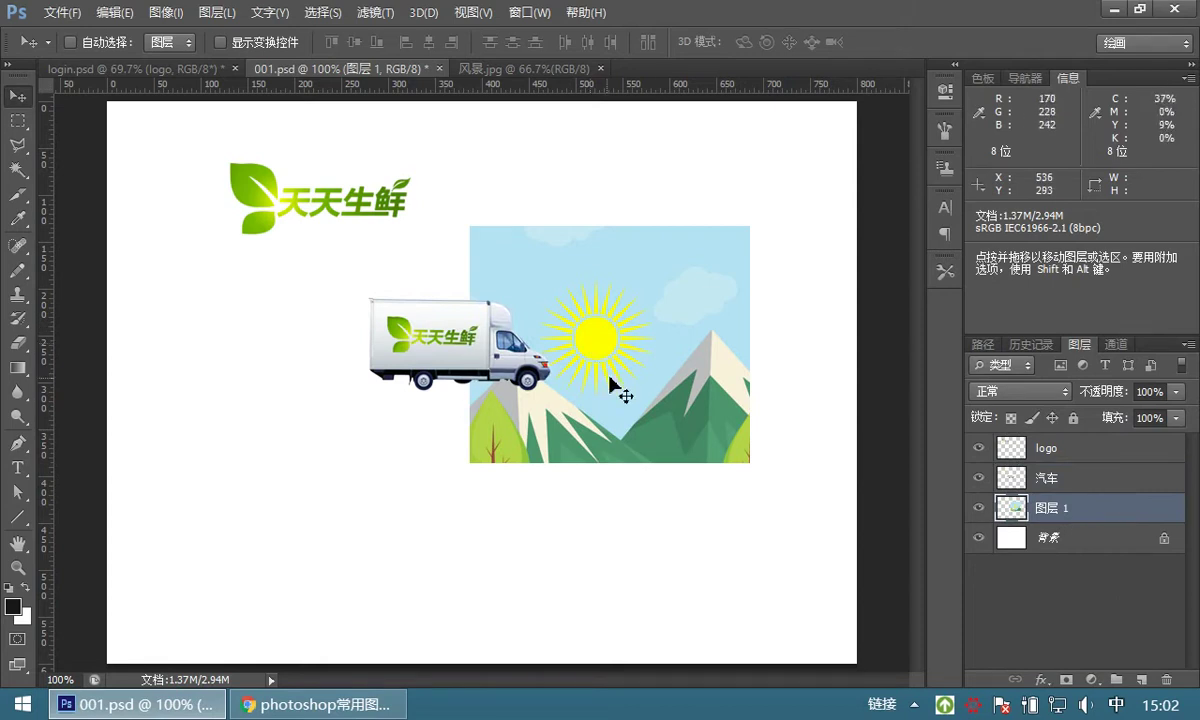
- Rename the layer 图层 1 as 太阳
double_click(1050, 508)
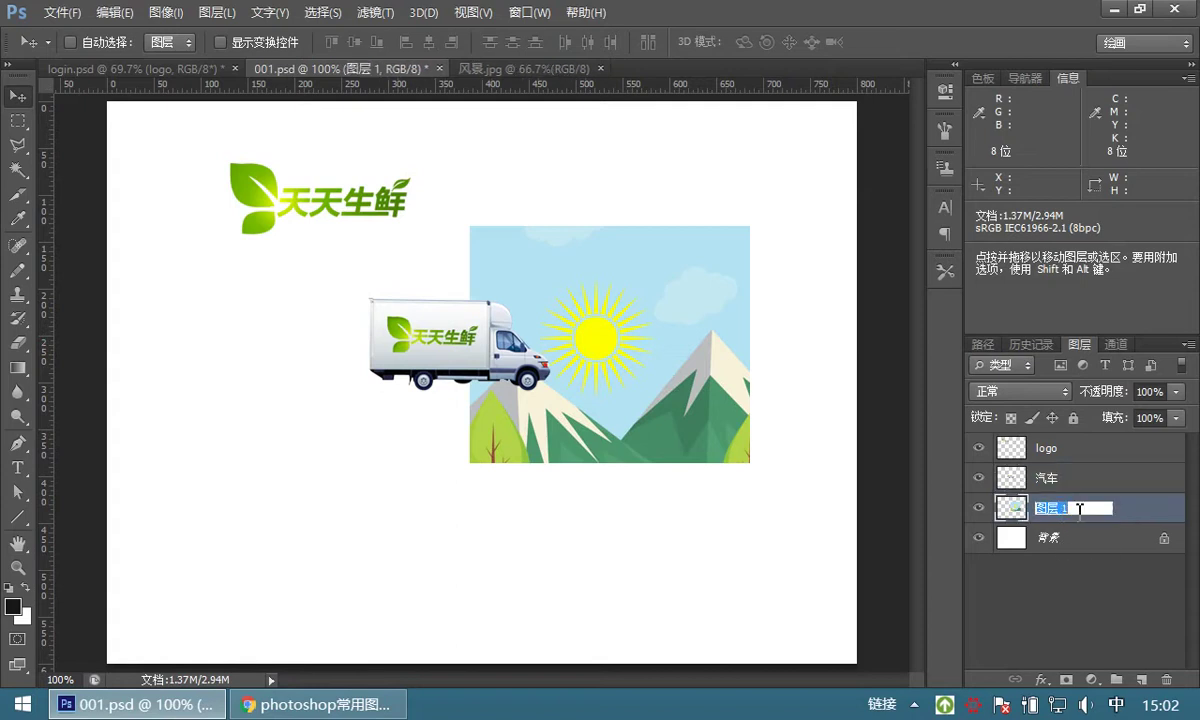
key("ctrl+a")
type("taiy")
key("space")
key("Return")
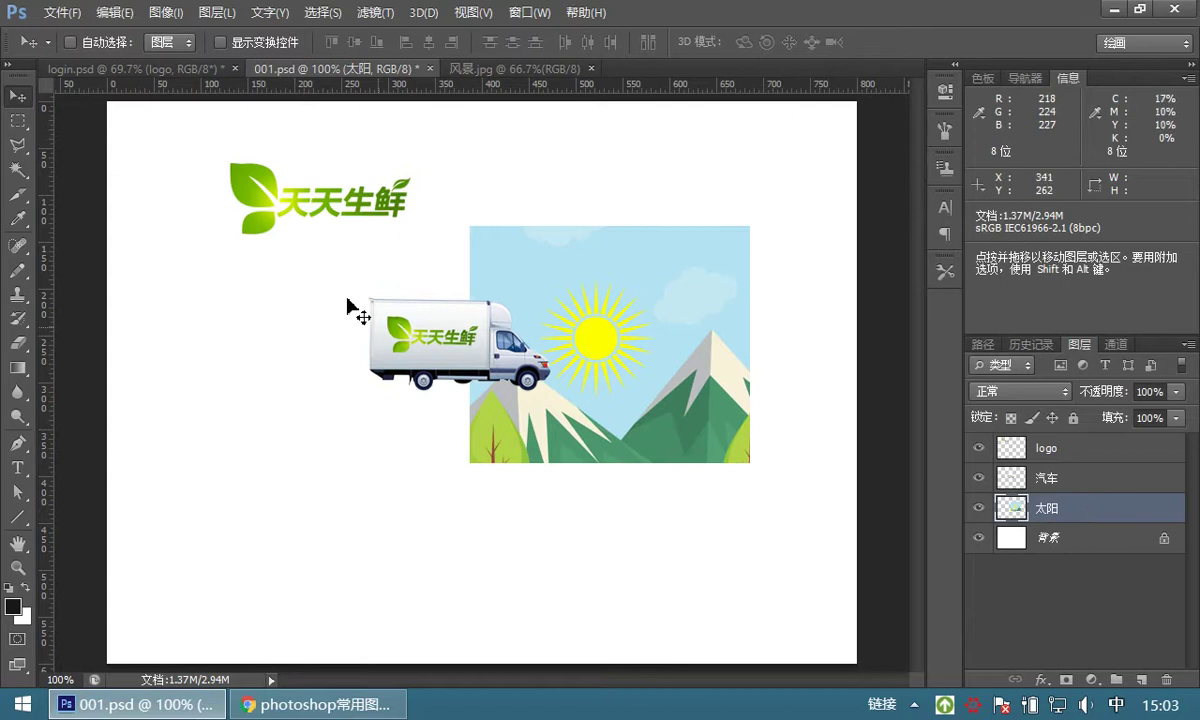
- Move the logo and the truck up and left on the canvas, and shift the sun picture slightly up and right, clear of the truck
left_click(253, 196, "ctrl")
left_click_drag(253, 196, 173, 165)
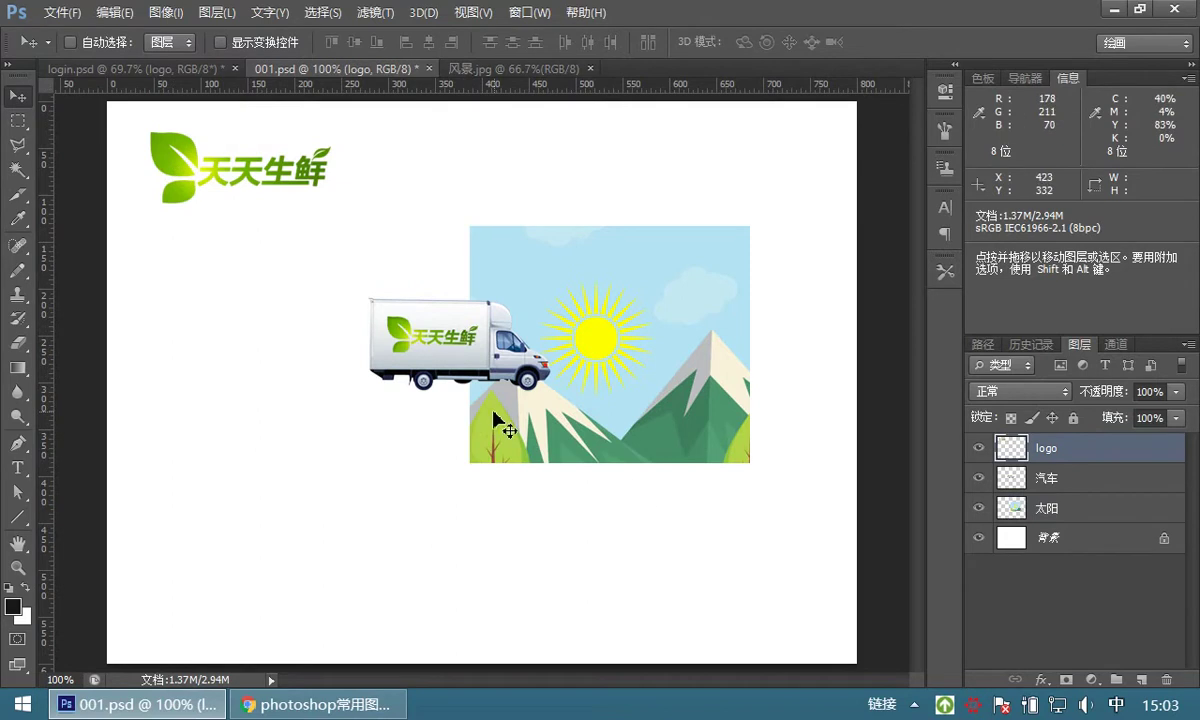
left_click(396, 332, "ctrl")
left_click_drag(449, 306, 288, 274)
left_click(625, 331, "ctrl")
mouse_move(625, 331)
left_mouse_down()
mouse_move(610, 300)
mouse_move(645, 290)
mouse_move(607, 333)
left_mouse_up()
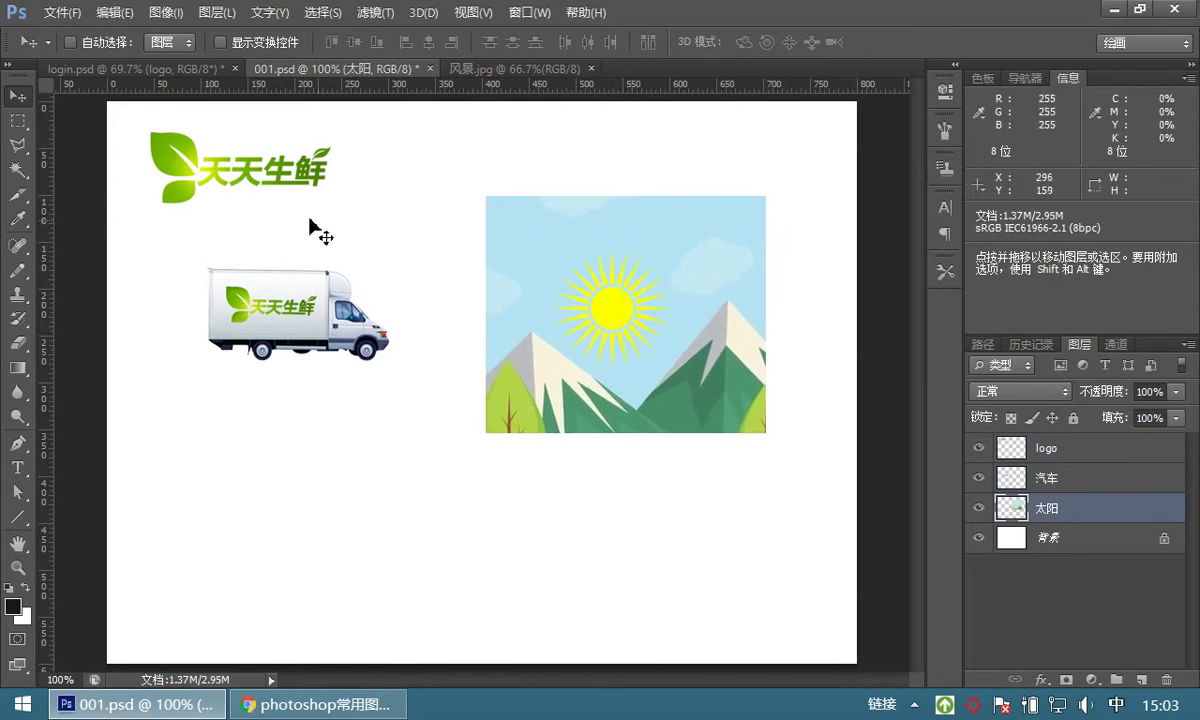